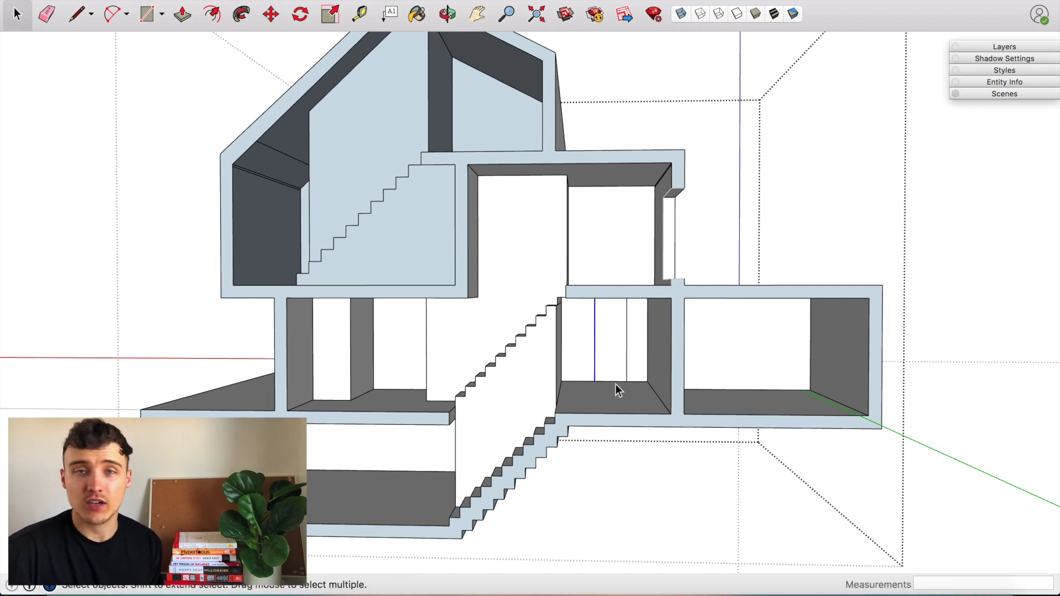
Outline a window opening on the wall and push it through.
{"action": "key", "text": "p"}
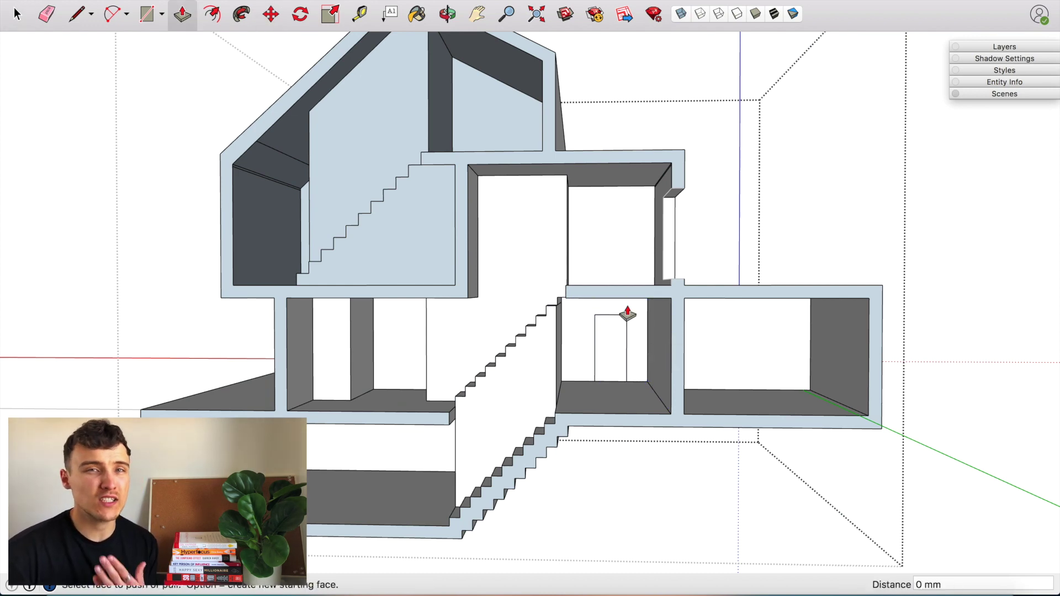
{"action": "left_click", "coordinate": [445, 395]}
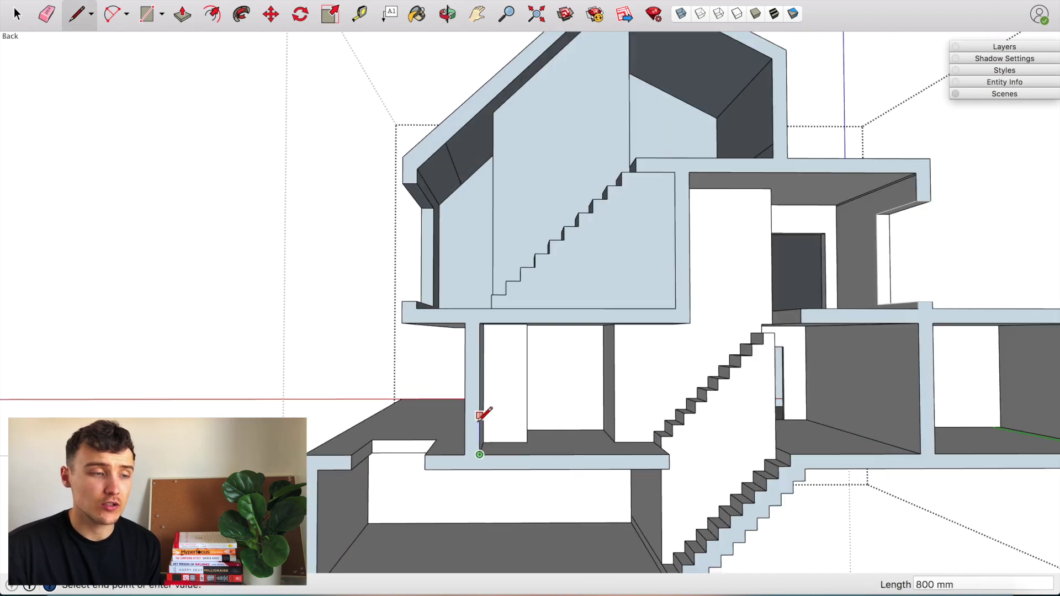
{"action": "scroll", "coordinate": [480, 415], "scroll_direction": "up", "scroll_amount": 3}
{"action": "type", "text": "1"}
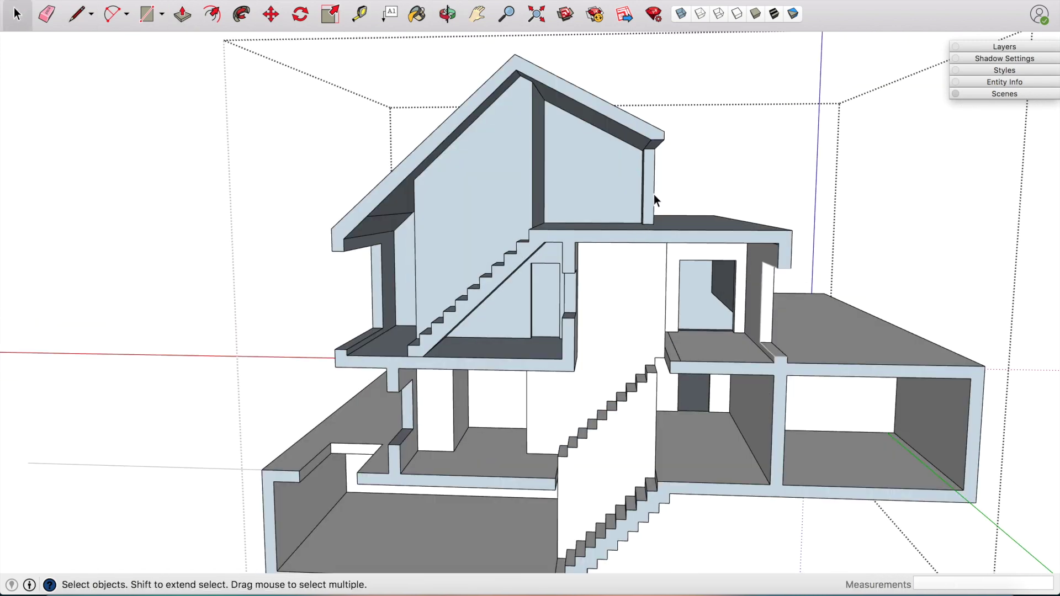
Offset the gable face outline inward and finish the 2100 mm doorway opening.
{"action": "left_click", "coordinate": [602, 142]}
{"action": "key", "text": "p"}
{"action": "key", "text": "space"}
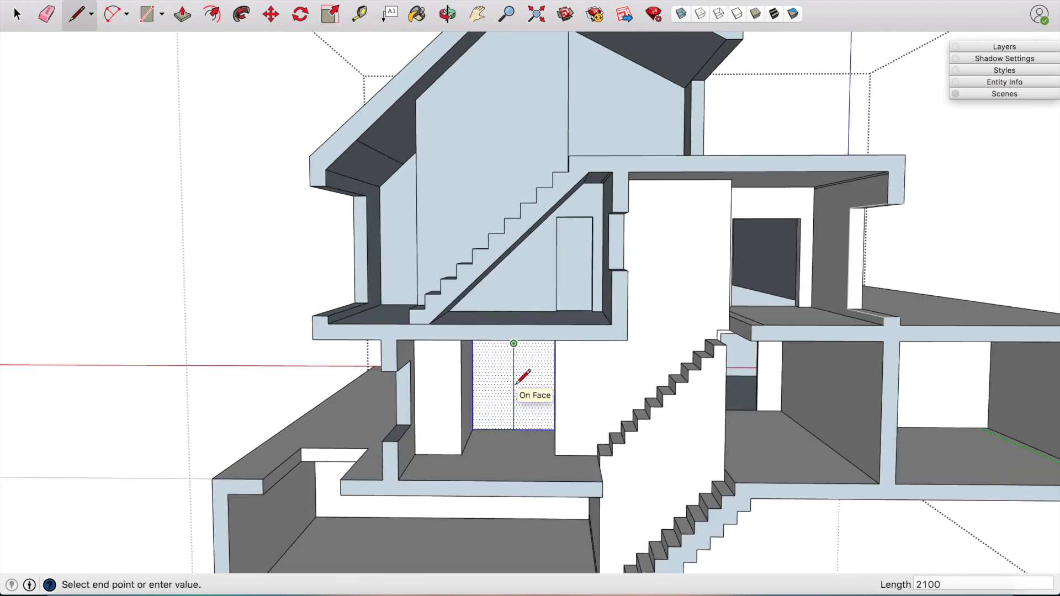
{"action": "left_click", "coordinate": [533, 432]}
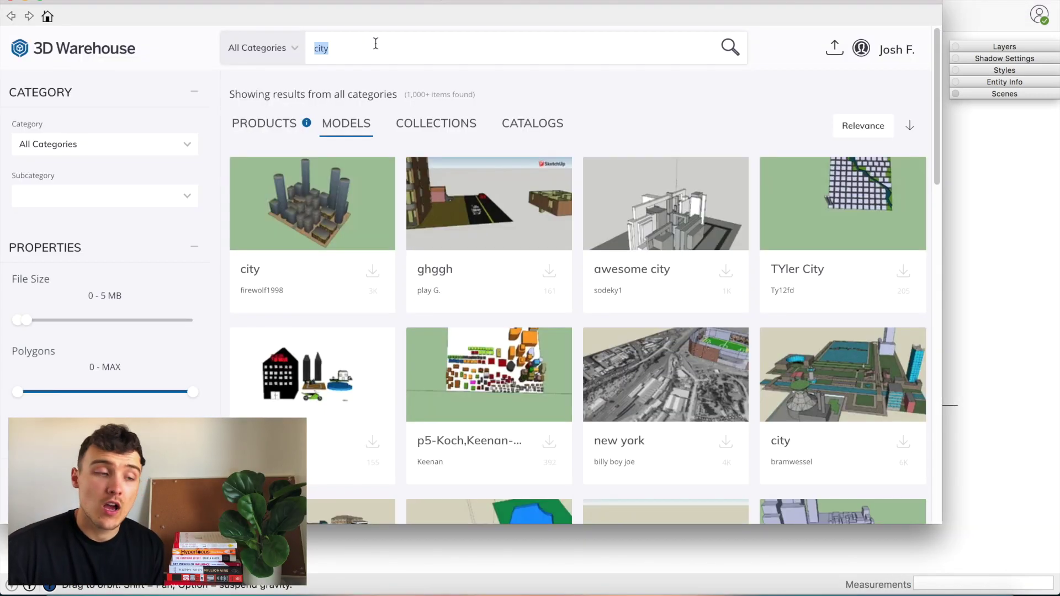
Search 3D Warehouse for 'window', filter to 0–1 MB files, and download the black Window model.
{"action": "type", "text": "ndow"}
{"action": "key", "text": "Return"}
{"action": "scroll", "coordinate": [596, 426], "scroll_direction": "down", "scroll_amount": 10}
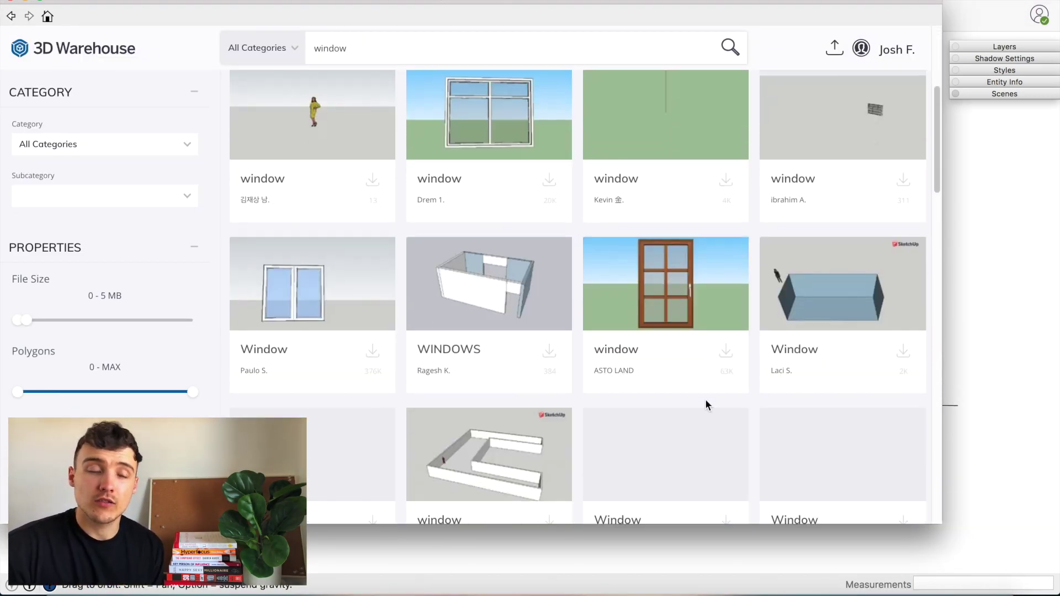
{"action": "scroll", "coordinate": [685, 405], "scroll_direction": "down", "scroll_amount": 15}
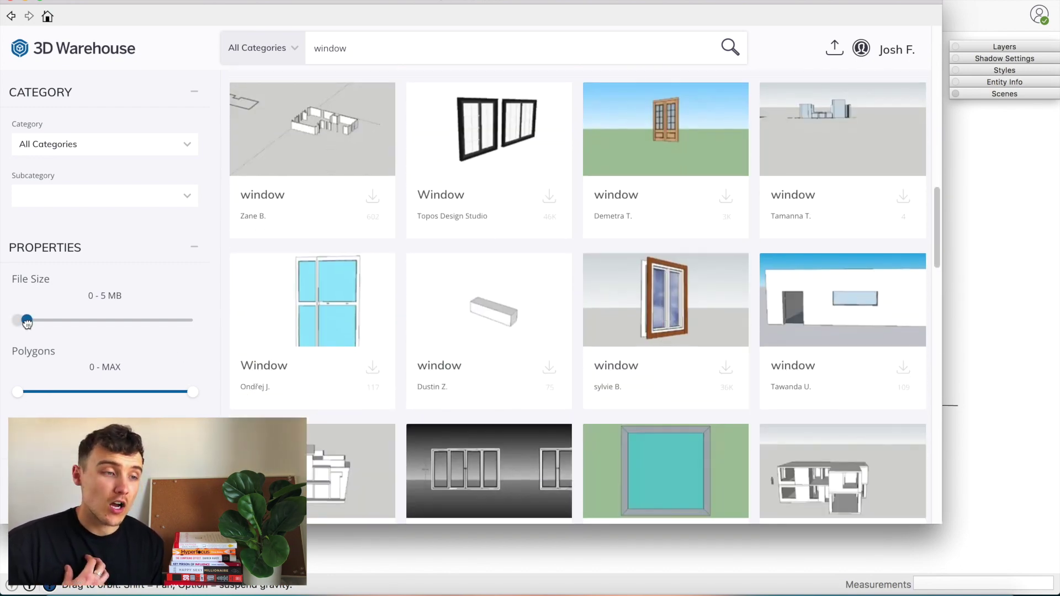
{"action": "left_click_drag", "start_coordinate": [26, 323], "coordinate": [19, 321]}
{"action": "scroll", "coordinate": [362, 327], "scroll_direction": "down", "scroll_amount": 10}
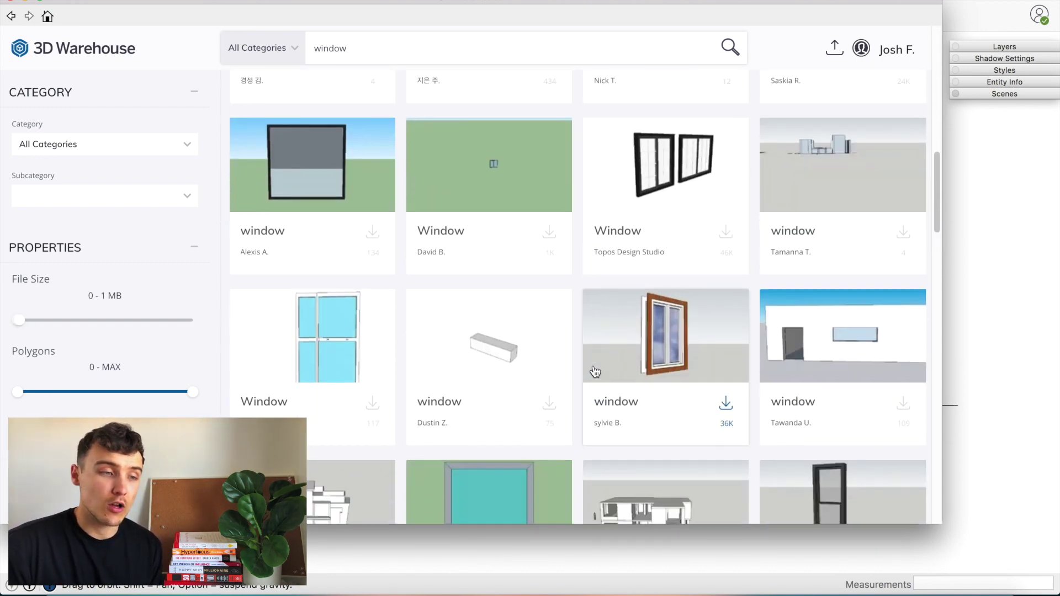
{"action": "scroll", "coordinate": [595, 371], "scroll_direction": "down", "scroll_amount": 4}
{"action": "left_click", "coordinate": [801, 354]}
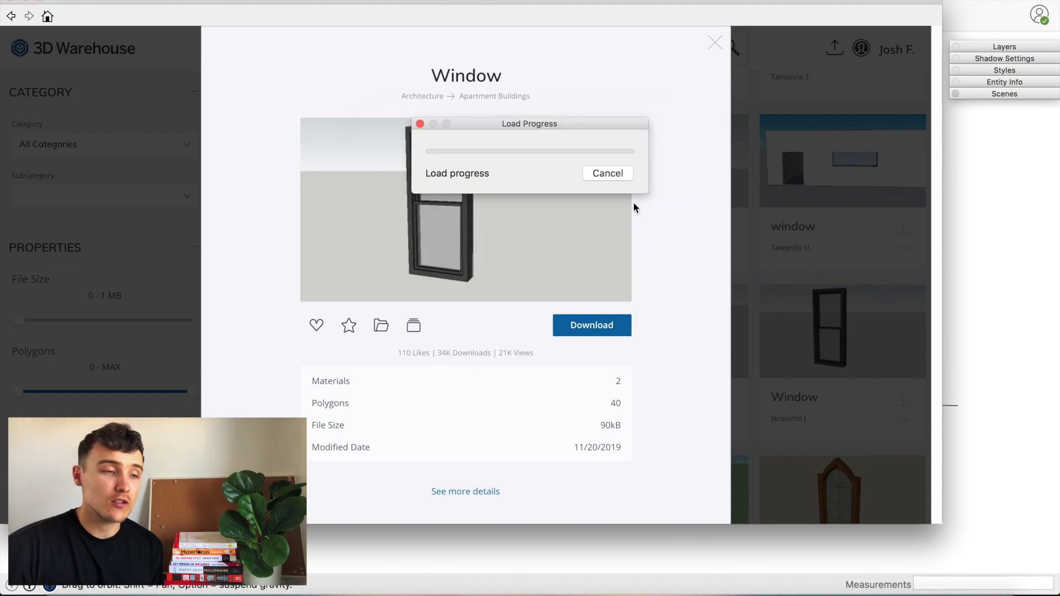
{"action": "scroll", "coordinate": [670, 314], "scroll_direction": "up", "scroll_amount": 8}
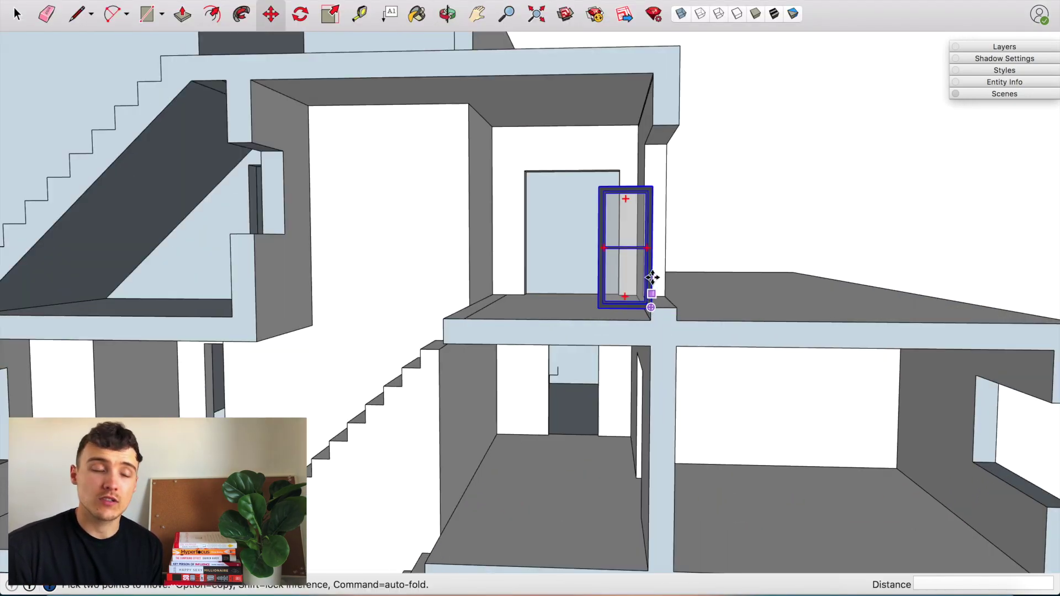
Set the downloaded window on the upper-floor ledge and move it into the opening.
{"action": "middle_click_drag", "start_coordinate": [651, 288], "coordinate": [617, 266]}
{"action": "middle_click_drag", "start_coordinate": [608, 311], "coordinate": [337, 47]}
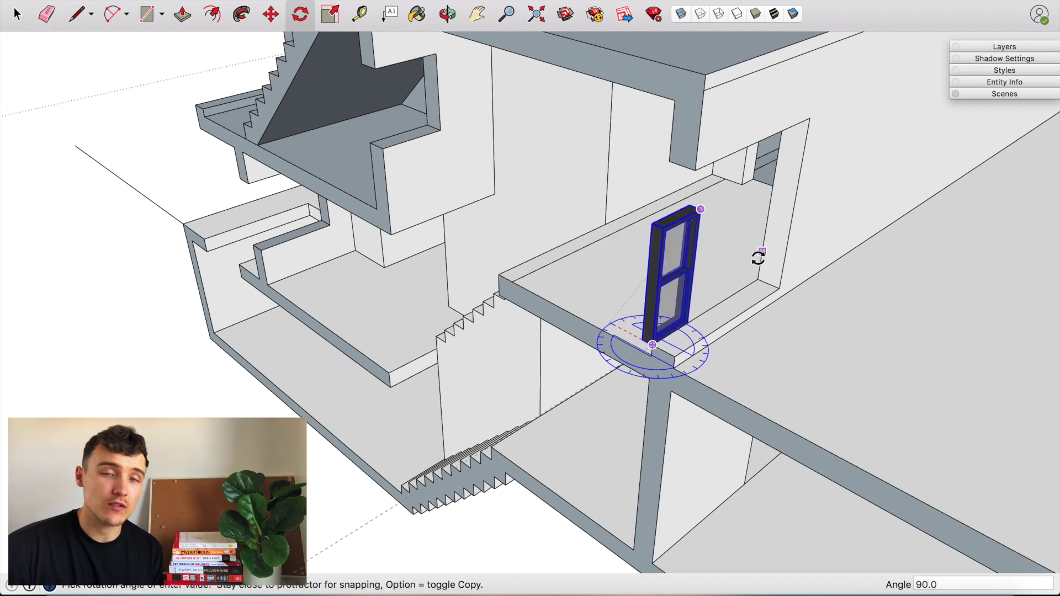
{"action": "key", "text": "space"}
{"action": "right_click", "coordinate": [682, 285]}
{"action": "left_click", "coordinate": [734, 557]}
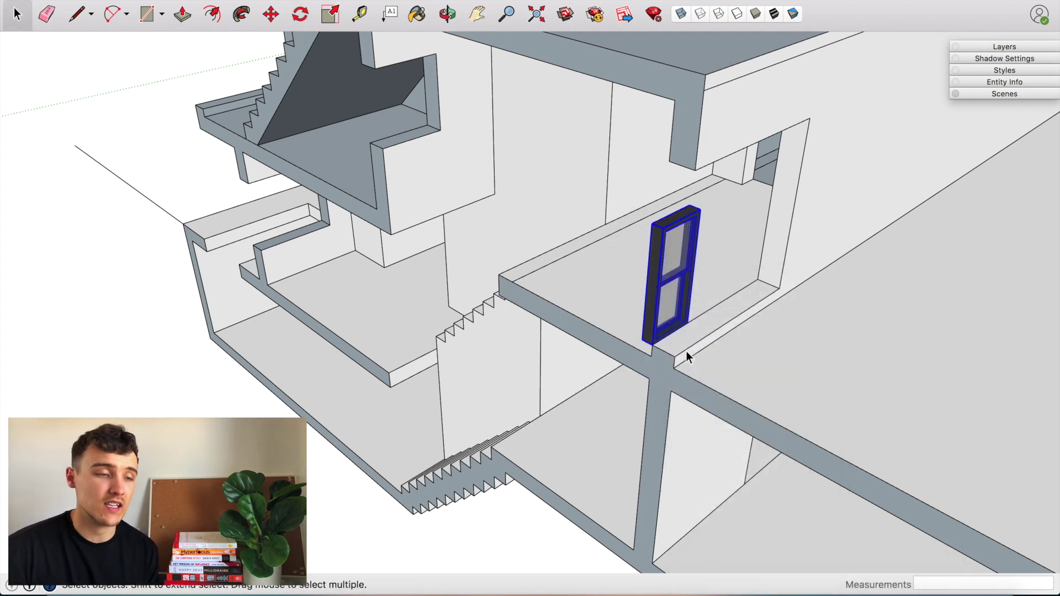
{"action": "key", "text": "m"}
{"action": "left_click", "coordinate": [617, 381]}
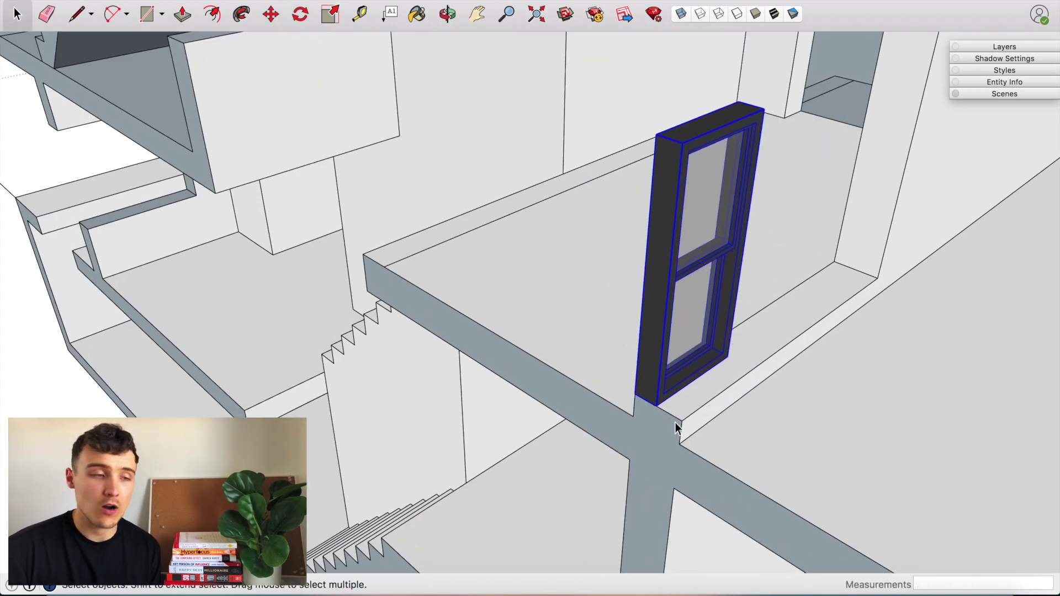
{"action": "key", "text": "m"}
{"action": "left_click", "coordinate": [660, 400]}
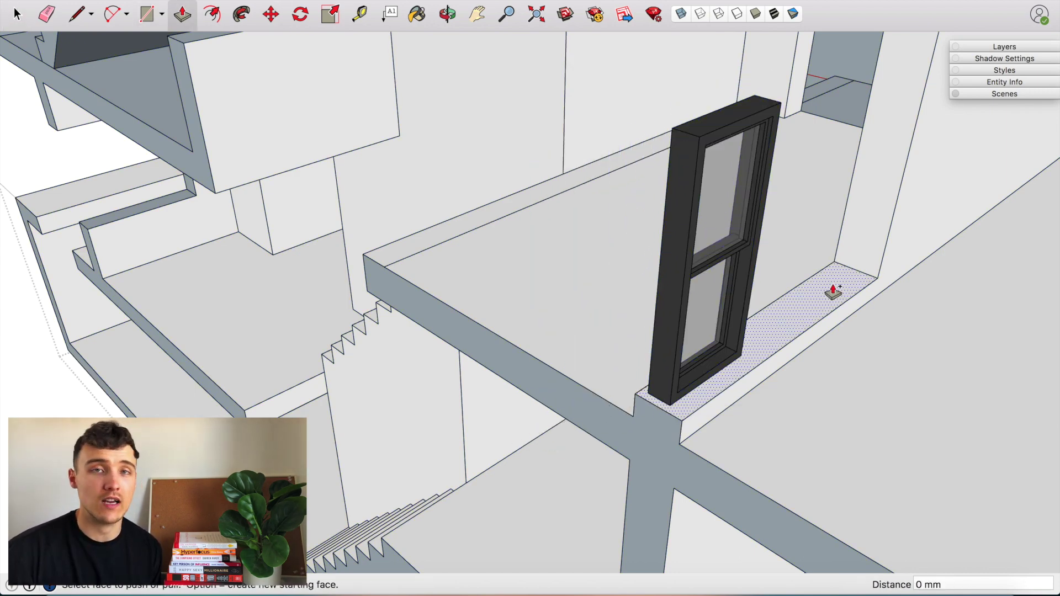
Raise the sill under the window by 50 mm and open the window component for editing.
{"action": "middle_click_drag", "start_coordinate": [847, 288], "coordinate": [808, 262]}
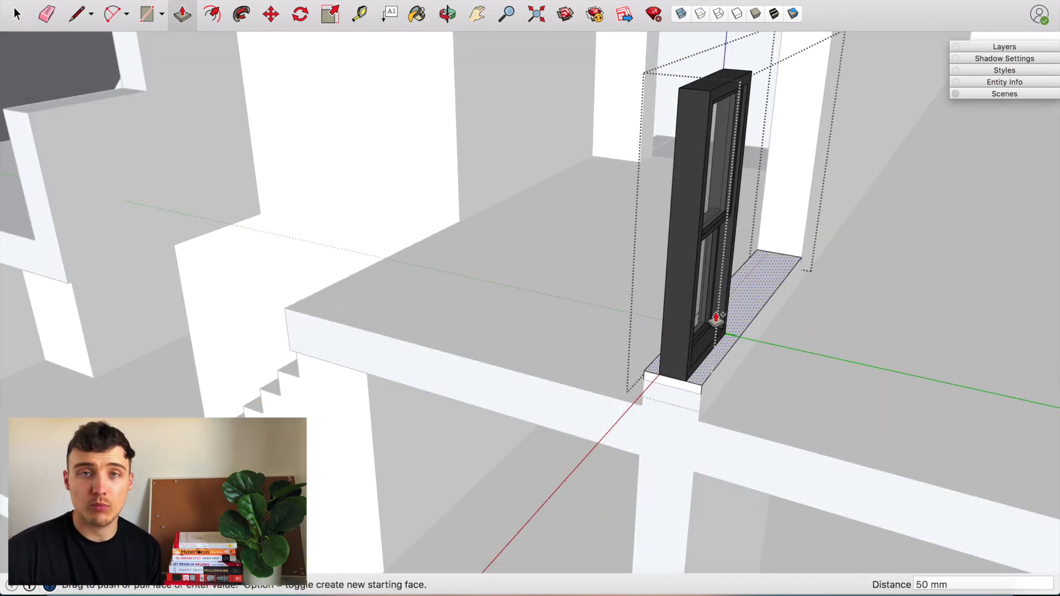
{"action": "key", "text": "space"}
{"action": "left_click", "coordinate": [710, 291]}
{"action": "middle_click_drag", "start_coordinate": [710, 291], "coordinate": [690, 185]}
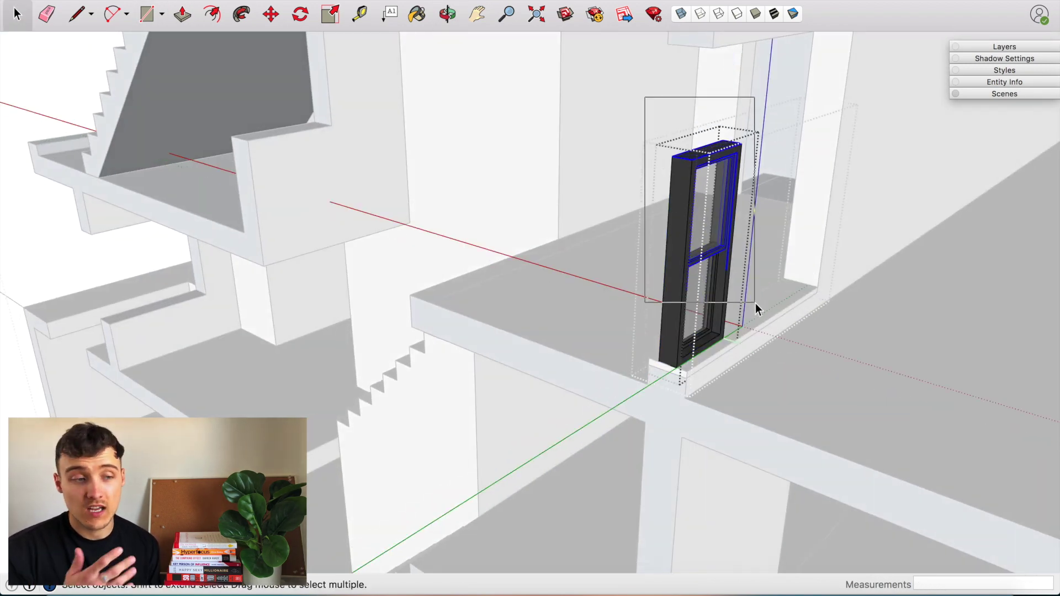
{"action": "right_click", "coordinate": [723, 239]}
{"action": "left_click", "coordinate": [734, 300]}
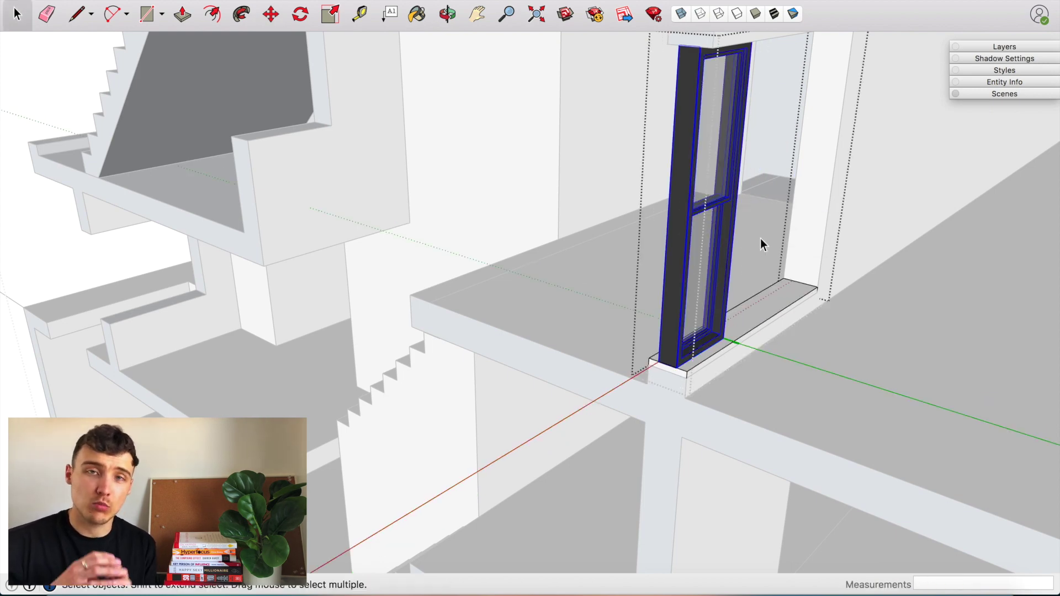
{"action": "middle_click_drag", "start_coordinate": [759, 245], "coordinate": [697, 203]}
{"action": "scroll", "coordinate": [683, 81], "scroll_direction": "down", "scroll_amount": 2}
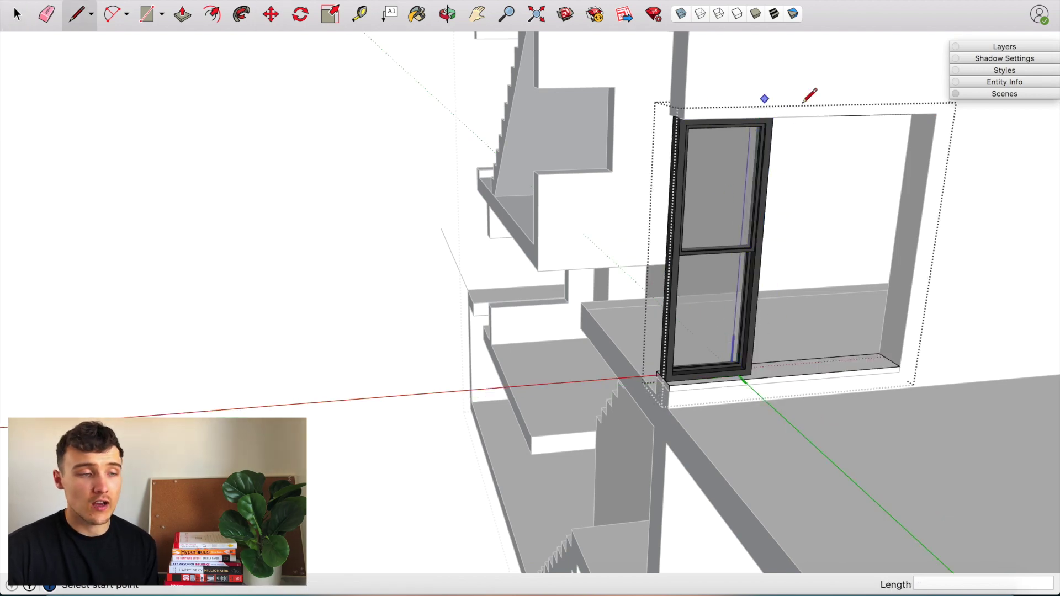
Place the copied sash beside the first window and select the window frame.
{"action": "left_click", "coordinate": [832, 114]}
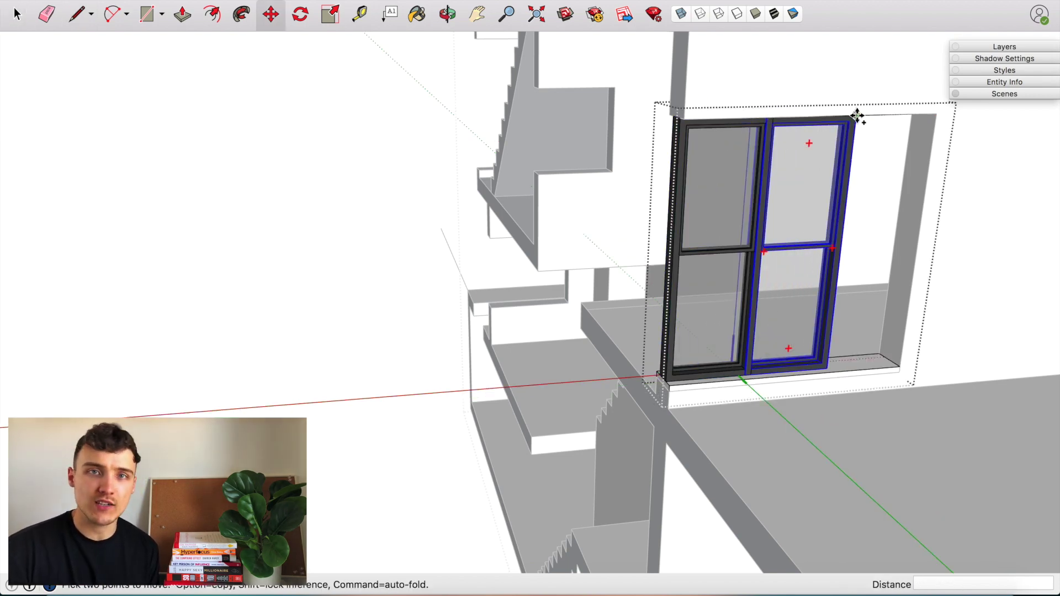
{"action": "key", "text": "b"}
{"action": "left_click", "coordinate": [241, 12]}
{"action": "key", "text": "space"}
{"action": "scroll", "coordinate": [744, 369], "scroll_direction": "down", "scroll_amount": 10}
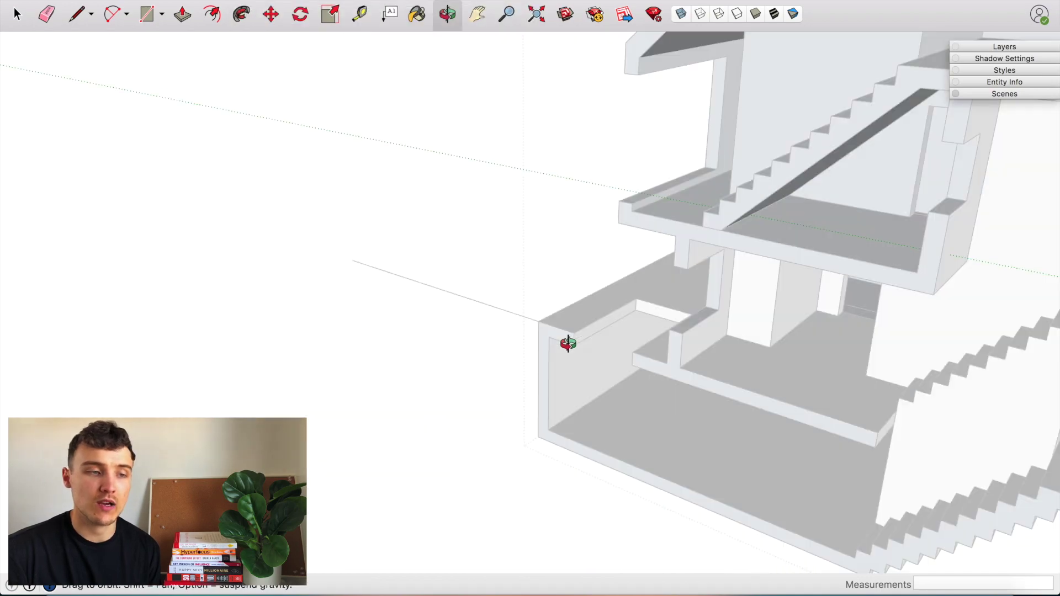
{"action": "scroll", "coordinate": [744, 369], "scroll_direction": "up", "scroll_amount": 4}
{"action": "scroll", "coordinate": [744, 369], "scroll_direction": "down", "scroll_amount": 4}
{"action": "scroll", "coordinate": [744, 369], "scroll_direction": "up", "scroll_amount": 10}
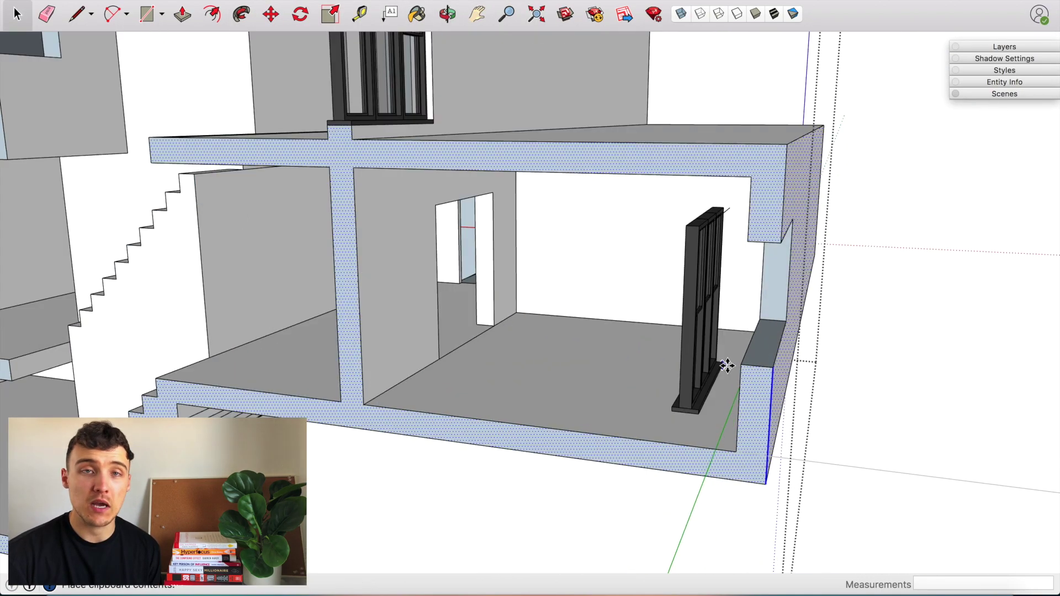
{"action": "middle_click_drag", "start_coordinate": [721, 367], "coordinate": [786, 293]}
{"action": "left_click", "coordinate": [819, 277]}
{"action": "middle_click_drag", "start_coordinate": [737, 224], "coordinate": [774, 294]}
{"action": "left_click", "coordinate": [774, 293]}
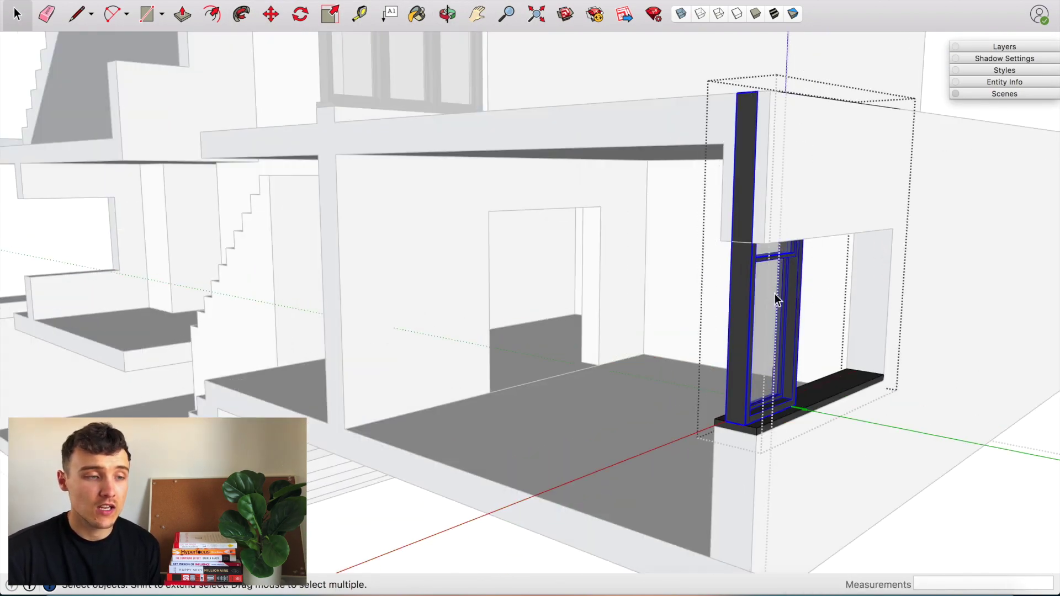
{"action": "middle_click_drag", "start_coordinate": [777, 143], "coordinate": [695, 371]}
Copy and paste the window into the lower-right room's end-wall opening.
{"action": "key", "text": "ctrl+c"}
{"action": "scroll", "coordinate": [736, 379], "scroll_direction": "down", "scroll_amount": 10}
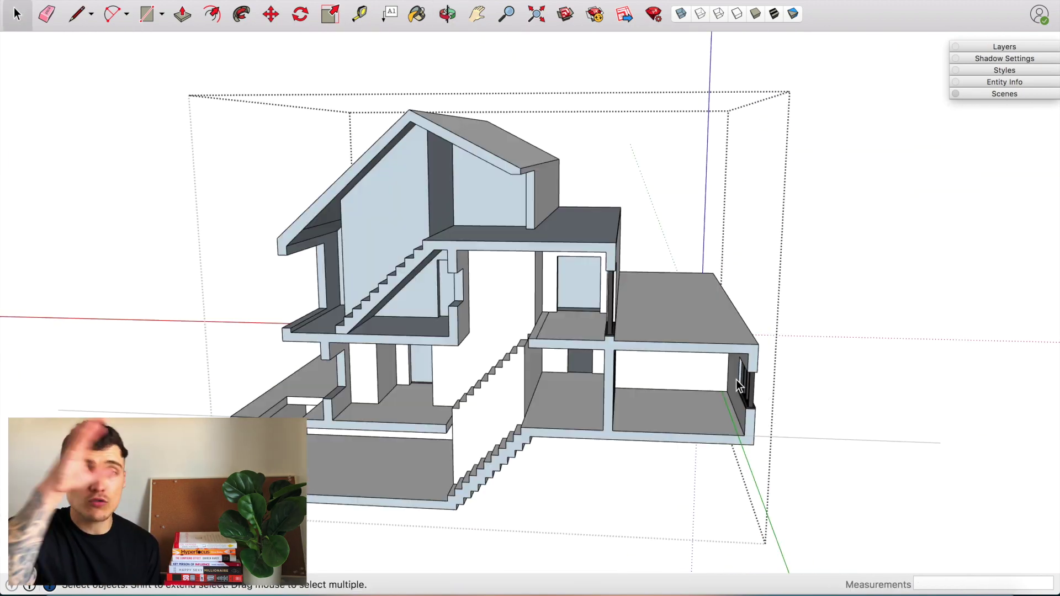
{"action": "scroll", "coordinate": [465, 371], "scroll_direction": "up", "scroll_amount": 10}
{"action": "key", "text": "ctrl+v"}
{"action": "left_click", "coordinate": [465, 371]}
{"action": "right_click", "coordinate": [467, 227]}
{"action": "left_click", "coordinate": [544, 325]}
{"action": "scroll", "coordinate": [457, 264], "scroll_direction": "up", "scroll_amount": 3}
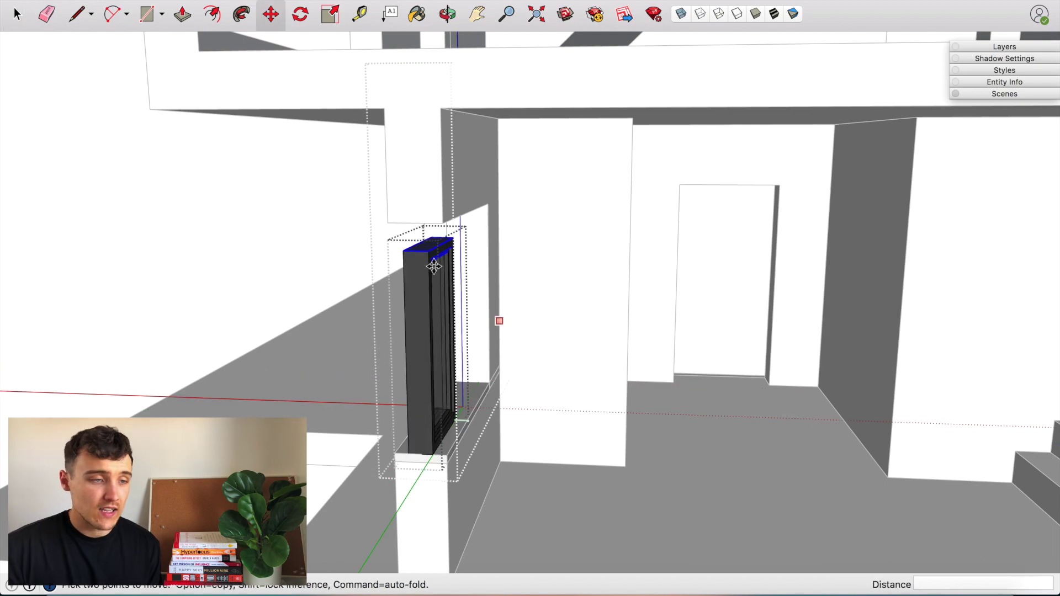
{"action": "left_click", "coordinate": [434, 267]}
{"action": "left_click", "coordinate": [457, 407]}
{"action": "scroll", "coordinate": [514, 417], "scroll_direction": "down", "scroll_amount": 10}
{"action": "key", "text": "space"}
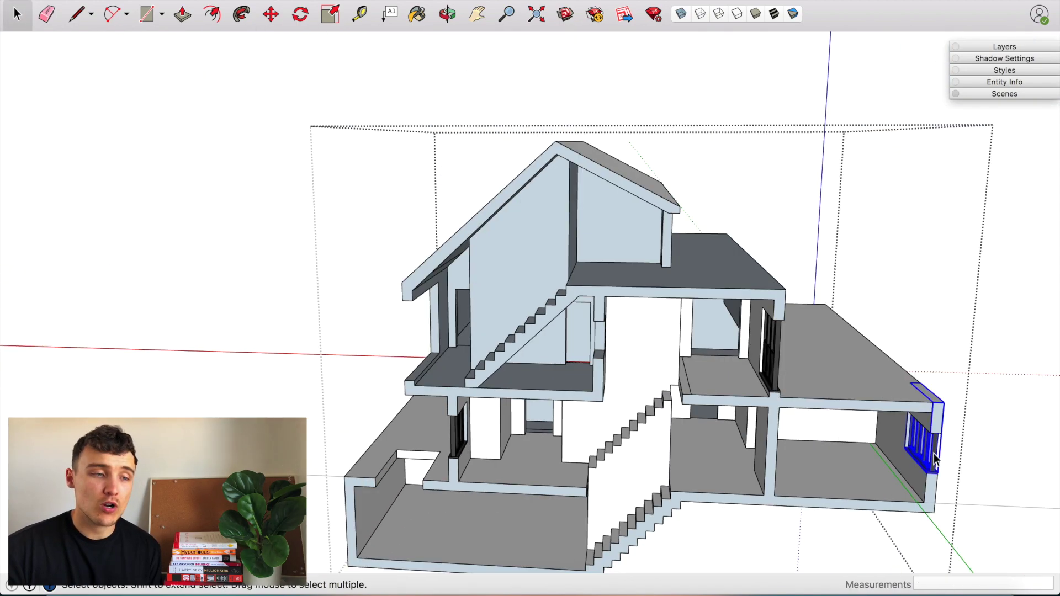
{"action": "middle_click_drag", "start_coordinate": [933, 453], "coordinate": [773, 331]}
{"action": "scroll", "coordinate": [773, 332], "scroll_direction": "up", "scroll_amount": 10}
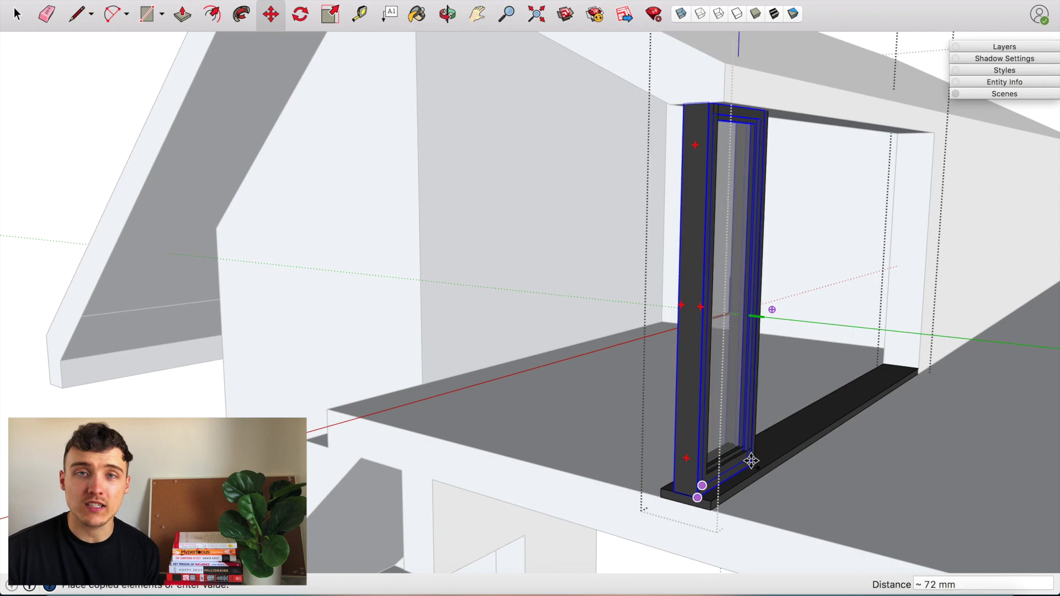
Download the Bi-Fold Door from 3D Warehouse and place it beside the dark sill.
{"action": "key", "text": "l"}
{"action": "middle_click_drag", "start_coordinate": [703, 499], "coordinate": [773, 326]}
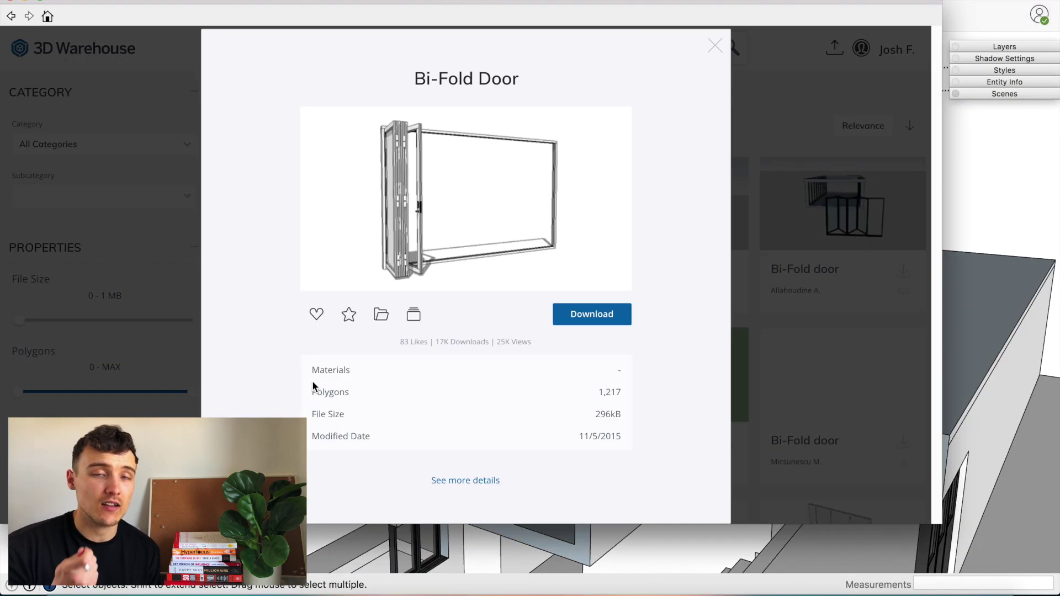
{"action": "left_click", "coordinate": [592, 313]}
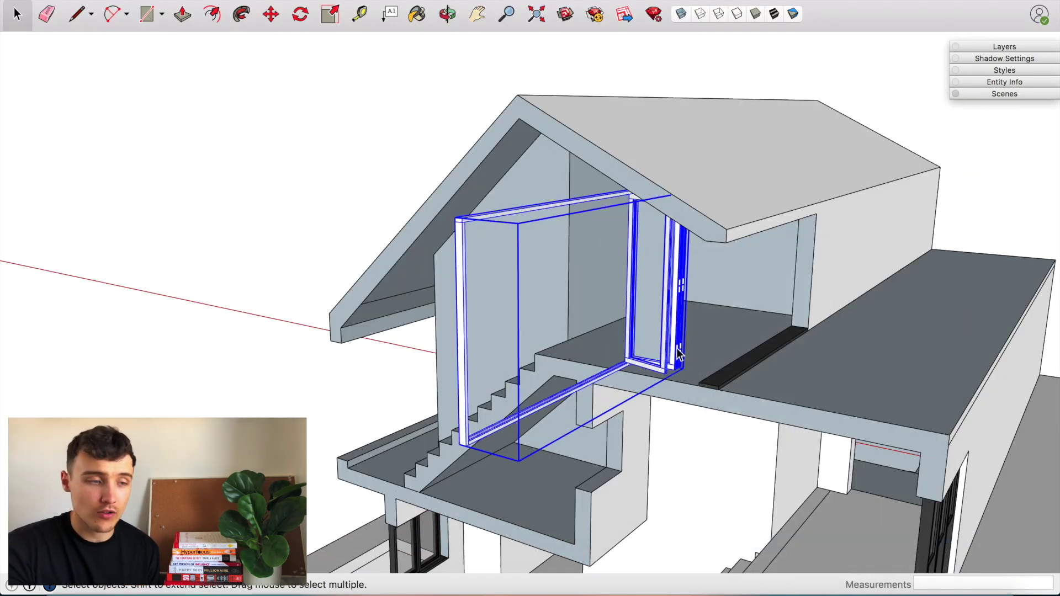
{"action": "middle_click_drag", "start_coordinate": [670, 355], "coordinate": [1055, 320]}
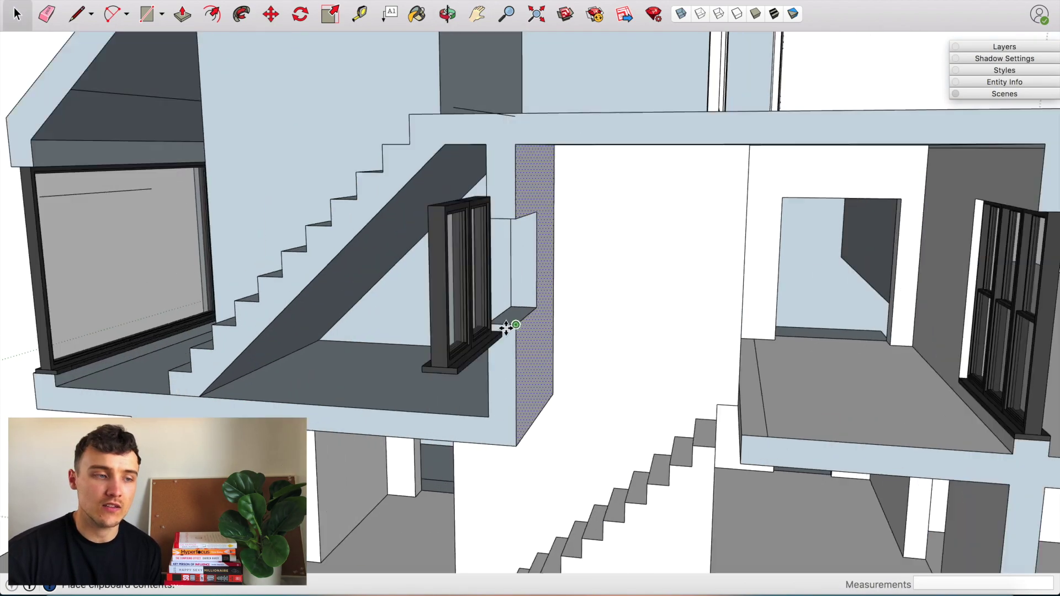
Fit the Bi-Fold Door frame into the wide opening beside the stairs.
{"action": "right_click", "coordinate": [514, 224]}
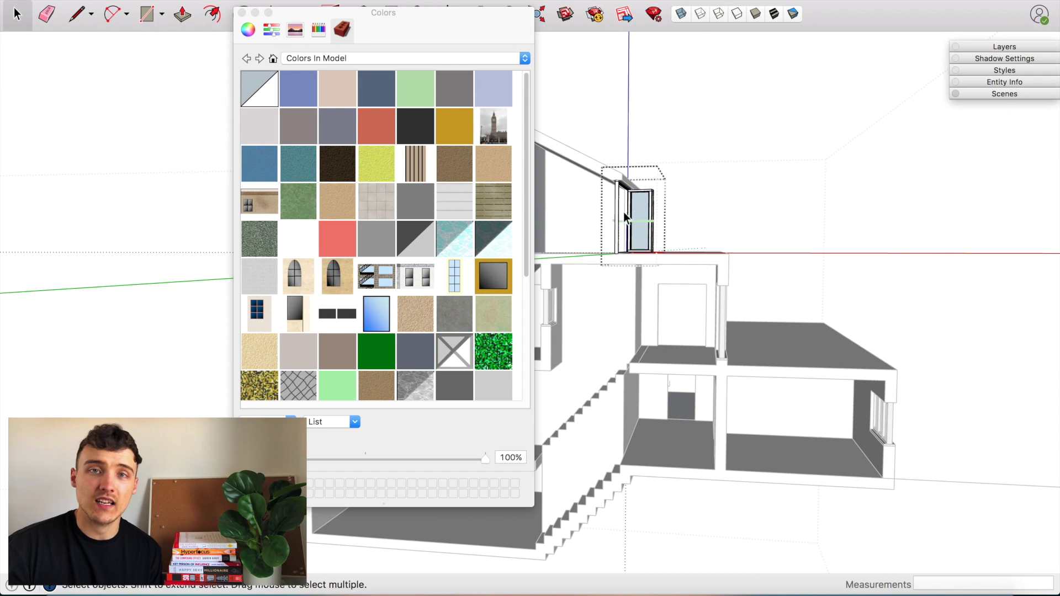
{"action": "scroll", "coordinate": [626, 217], "scroll_direction": "up", "scroll_amount": 5}
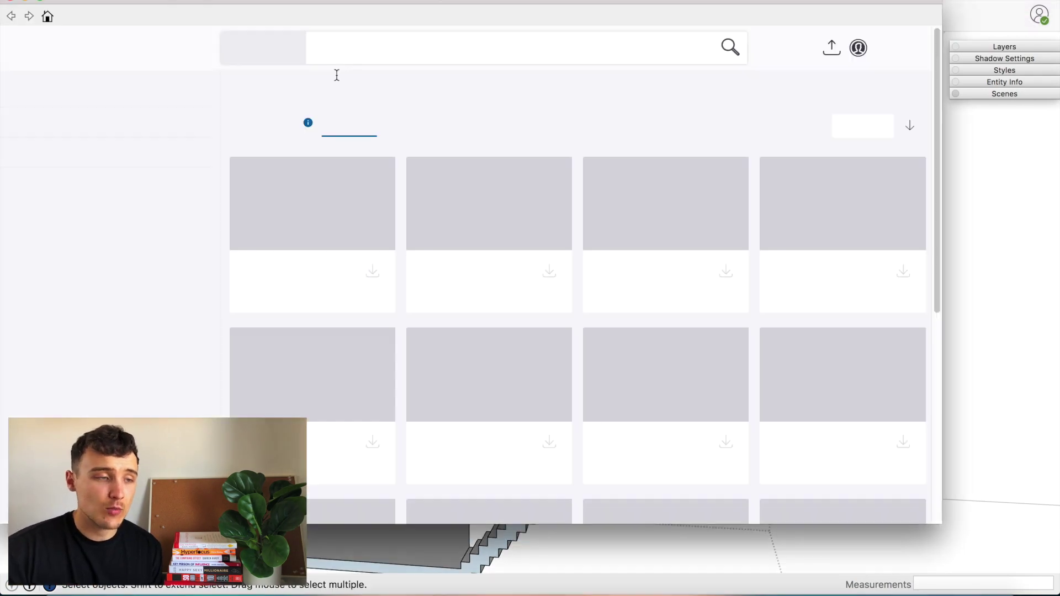
Search 3D Warehouse for 'internal door', preview the Internal Oak Door, and decline loading it.
{"action": "type", "text": "internal door"}
{"action": "key", "text": "Return"}
{"action": "scroll", "coordinate": [737, 427], "scroll_direction": "down", "scroll_amount": 4}
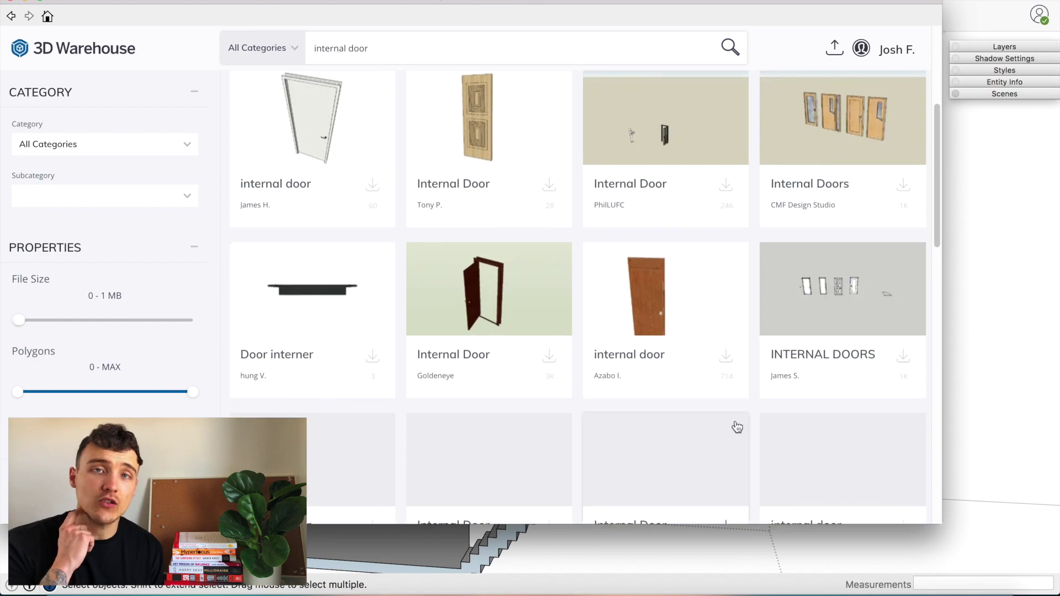
{"action": "scroll", "coordinate": [737, 428], "scroll_direction": "down", "scroll_amount": 6}
{"action": "scroll", "coordinate": [736, 429], "scroll_direction": "up", "scroll_amount": 10}
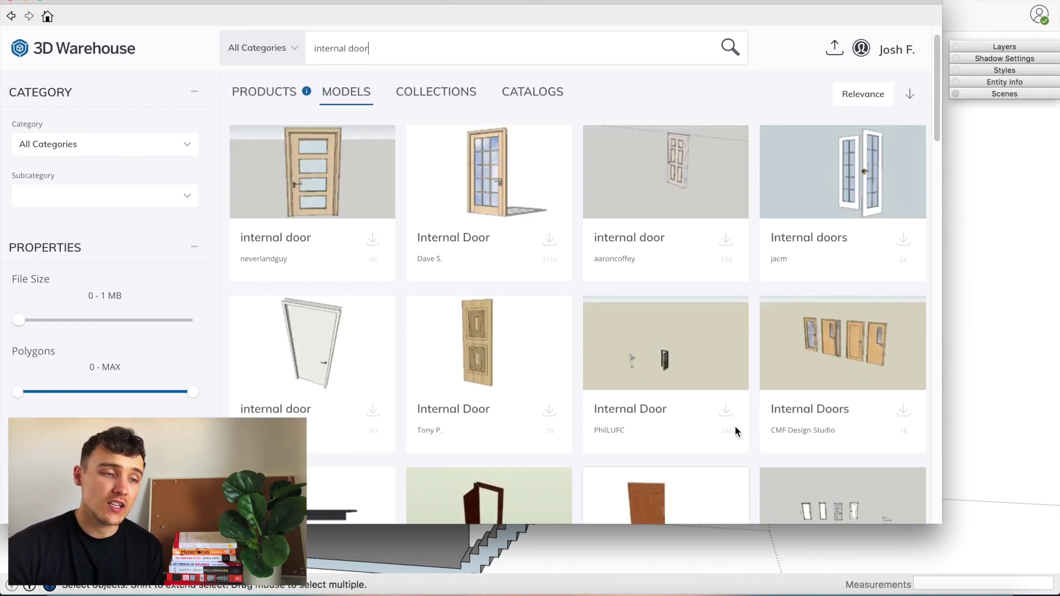
{"action": "scroll", "coordinate": [735, 428], "scroll_direction": "down", "scroll_amount": 11}
{"action": "scroll", "coordinate": [734, 429], "scroll_direction": "down", "scroll_amount": 9}
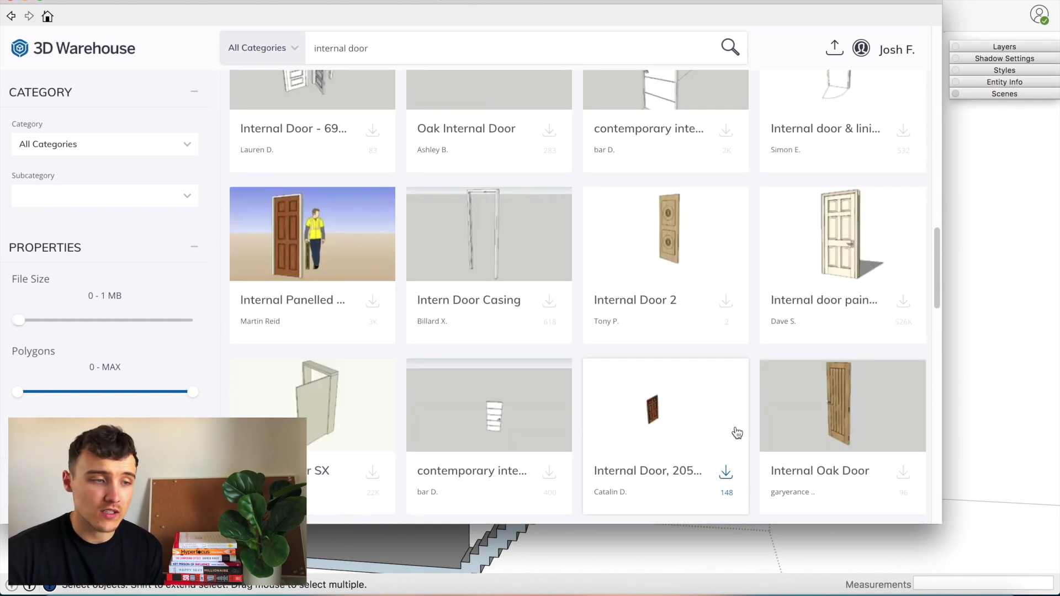
{"action": "left_click", "coordinate": [814, 405]}
{"action": "left_click", "coordinate": [591, 324]}
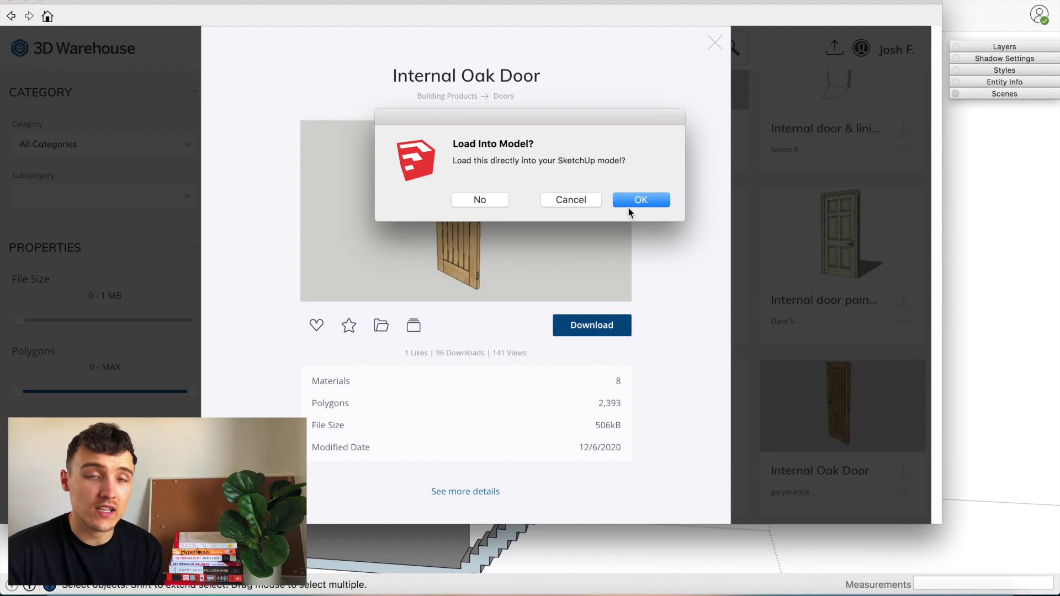
{"action": "left_click", "coordinate": [629, 202]}
{"action": "left_click", "coordinate": [810, 393]}
Open the Internal Door plus Casing model and download it into the house.
{"action": "scroll", "coordinate": [810, 393], "scroll_direction": "down", "scroll_amount": 12}
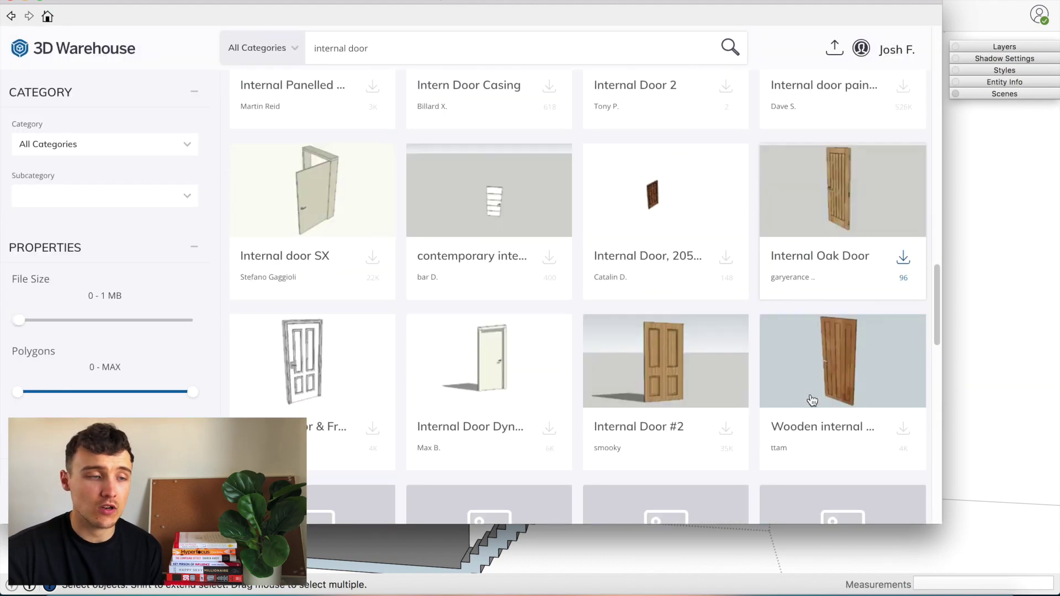
{"action": "scroll", "coordinate": [810, 394], "scroll_direction": "down", "scroll_amount": 5}
{"action": "scroll", "coordinate": [810, 396], "scroll_direction": "down", "scroll_amount": 4}
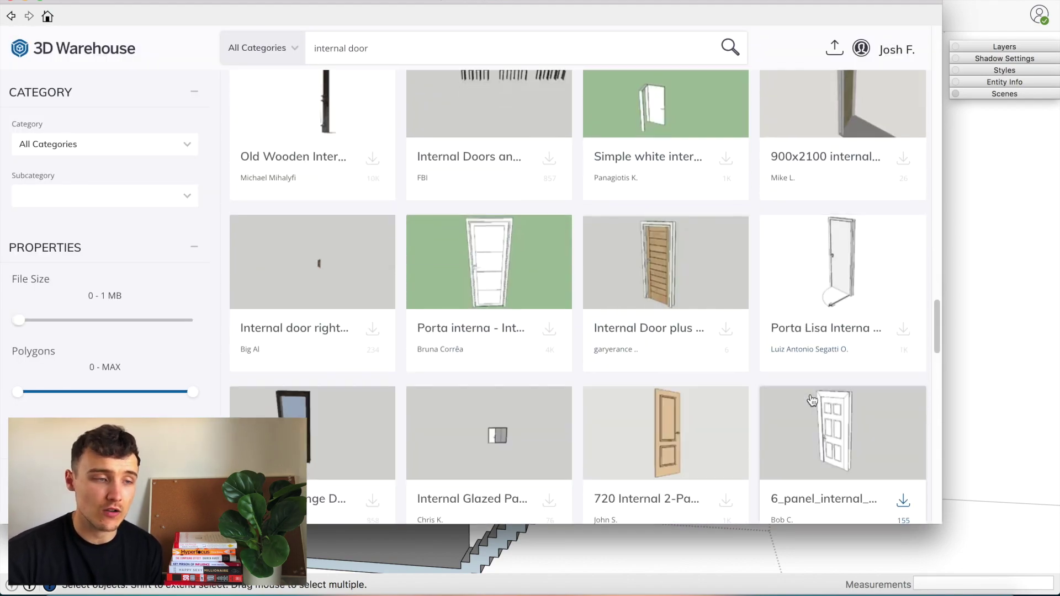
{"action": "left_click", "coordinate": [664, 266]}
{"action": "left_click", "coordinate": [818, 343]}
{"action": "scroll", "coordinate": [820, 343], "scroll_direction": "down", "scroll_amount": 15}
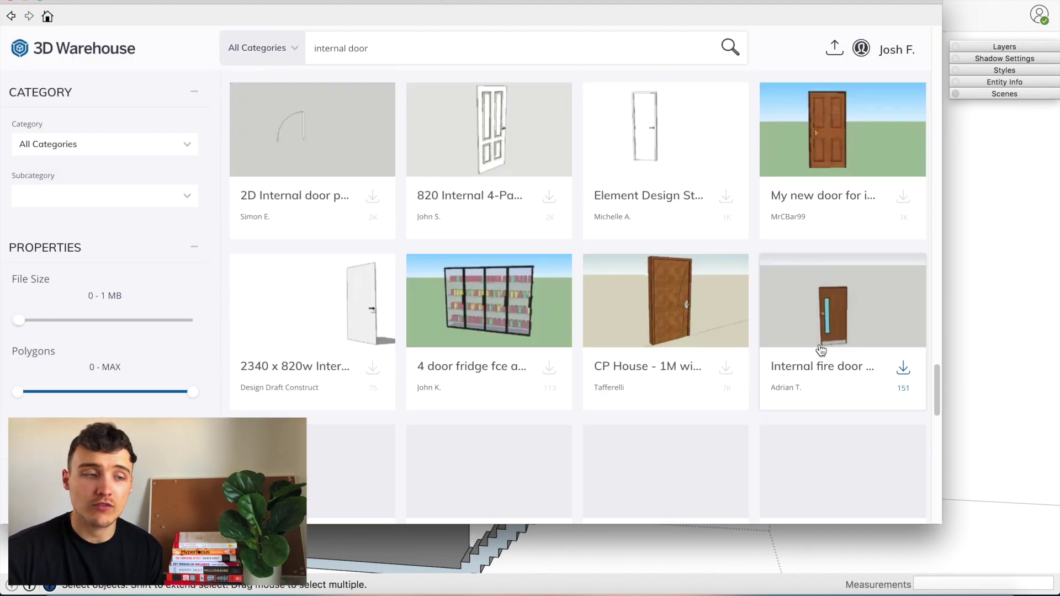
{"action": "scroll", "coordinate": [819, 349], "scroll_direction": "up", "scroll_amount": 15}
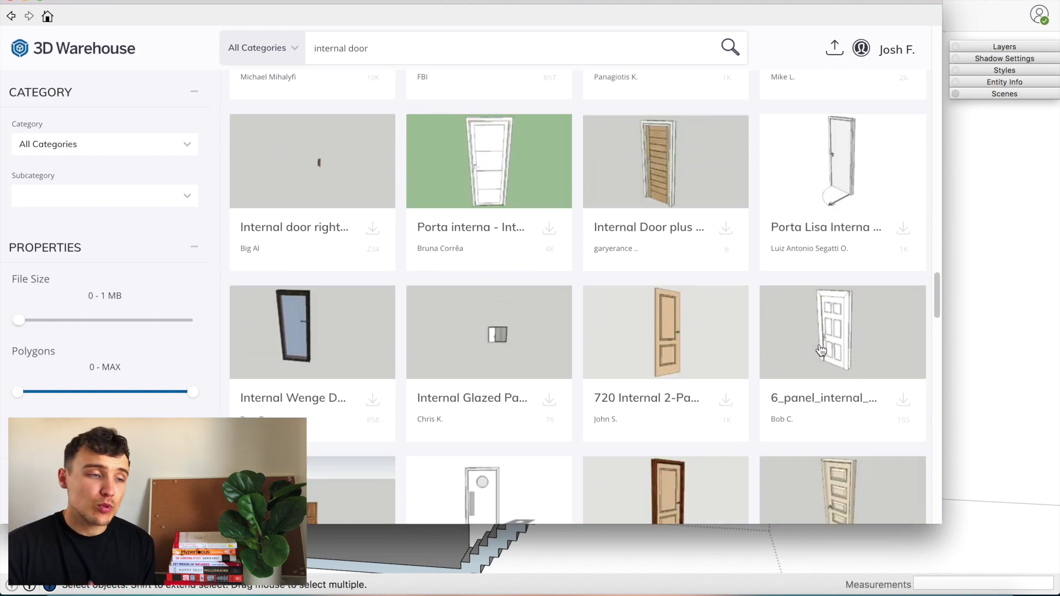
{"action": "left_click", "coordinate": [710, 303]}
{"action": "left_click", "coordinate": [621, 323]}
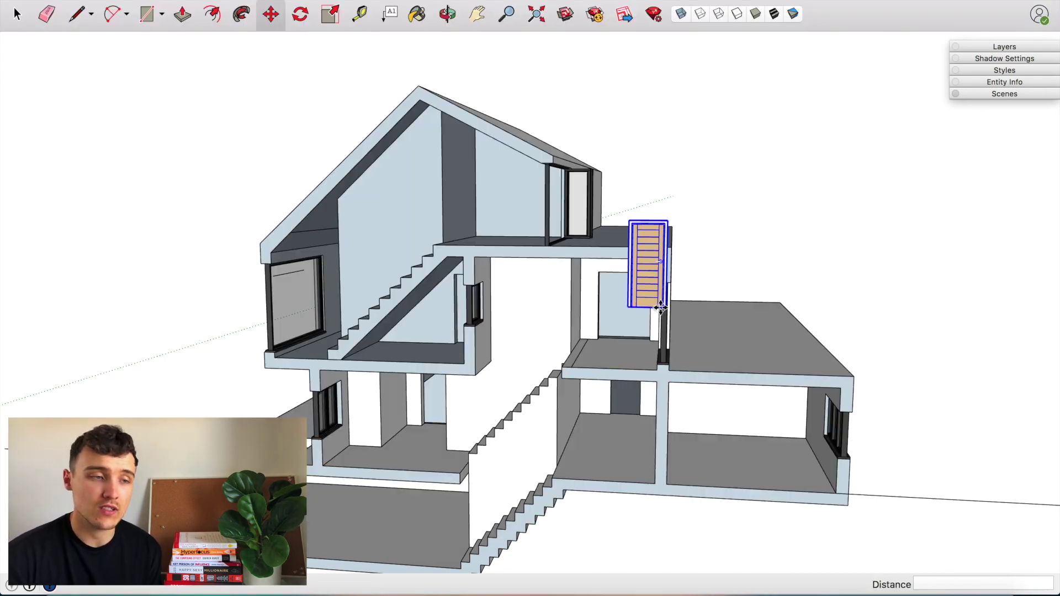
Place the internal door in the ground-floor hallway doorway and scale it to fit.
{"action": "scroll", "coordinate": [690, 354], "scroll_direction": "down", "scroll_amount": 3}
{"action": "scroll", "coordinate": [918, 196], "scroll_direction": "up", "scroll_amount": 8}
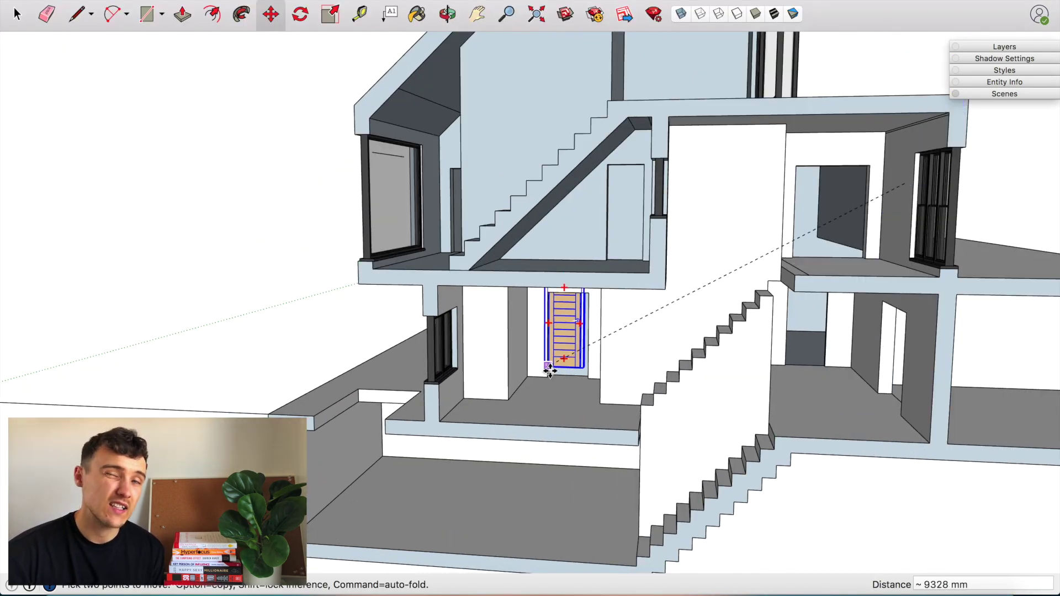
{"action": "scroll", "coordinate": [549, 354], "scroll_direction": "up", "scroll_amount": 6}
{"action": "scroll", "coordinate": [540, 395], "scroll_direction": "down", "scroll_amount": 2}
{"action": "left_click", "coordinate": [556, 423]}
{"action": "key", "text": "s"}
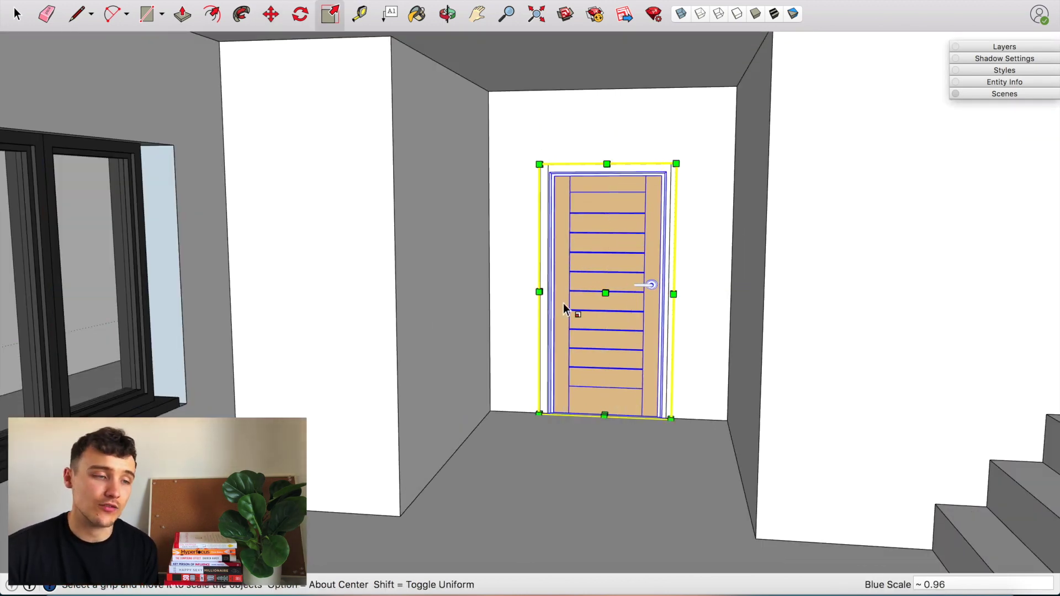
{"action": "middle_click_drag", "start_coordinate": [532, 478], "coordinate": [616, 186]}
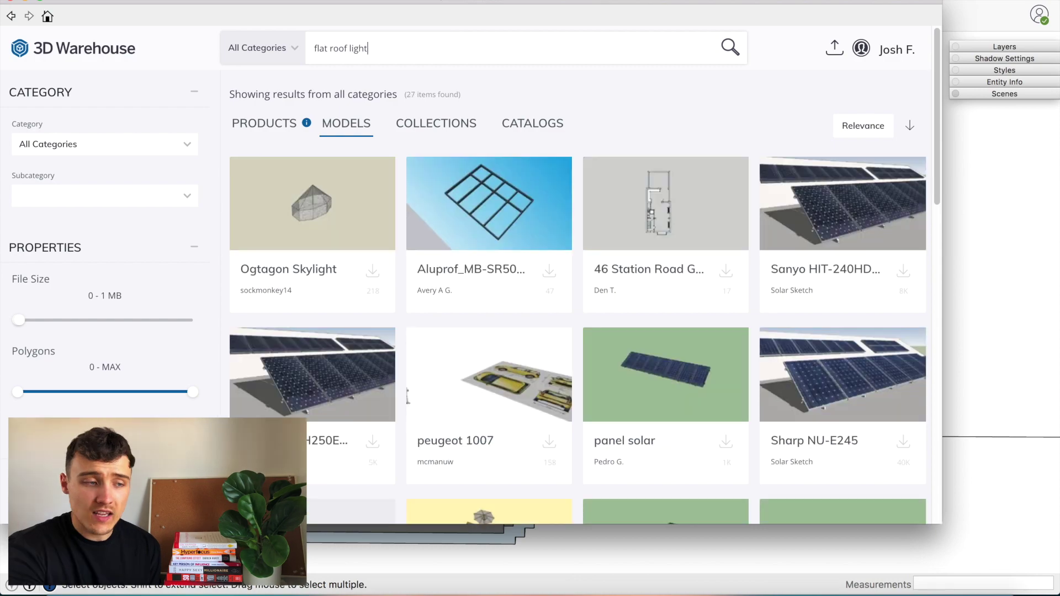
{"action": "scroll", "coordinate": [397, 72], "scroll_direction": "down", "scroll_amount": 15}
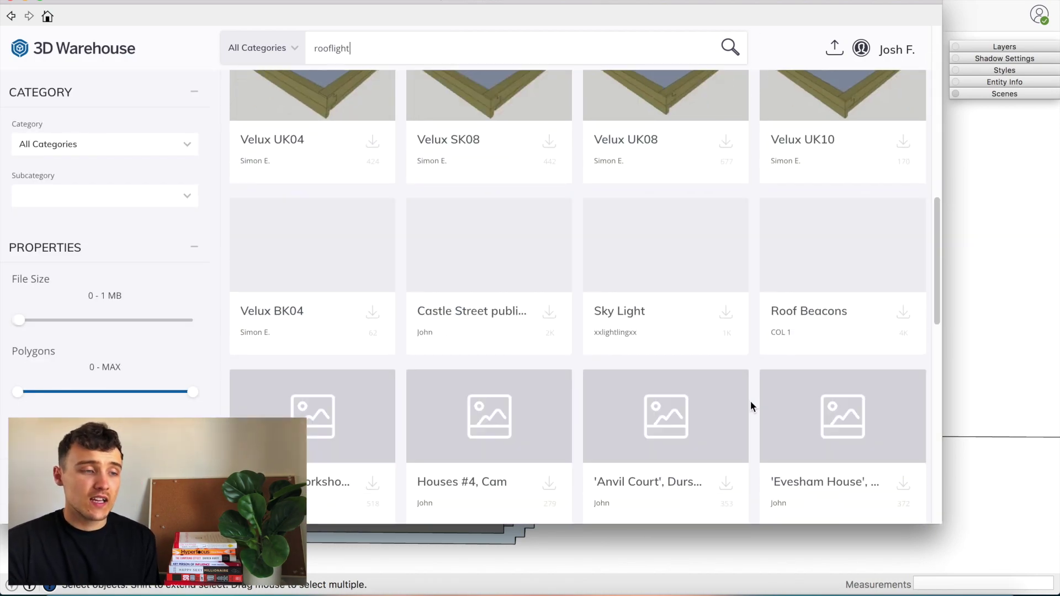
Correct the search to 'roof light' and open the Glazed Roof-Light model.
{"action": "scroll", "coordinate": [750, 401], "scroll_direction": "down", "scroll_amount": 10}
{"action": "scroll", "coordinate": [750, 401], "scroll_direction": "up", "scroll_amount": 4}
{"action": "left_click", "coordinate": [329, 48]}
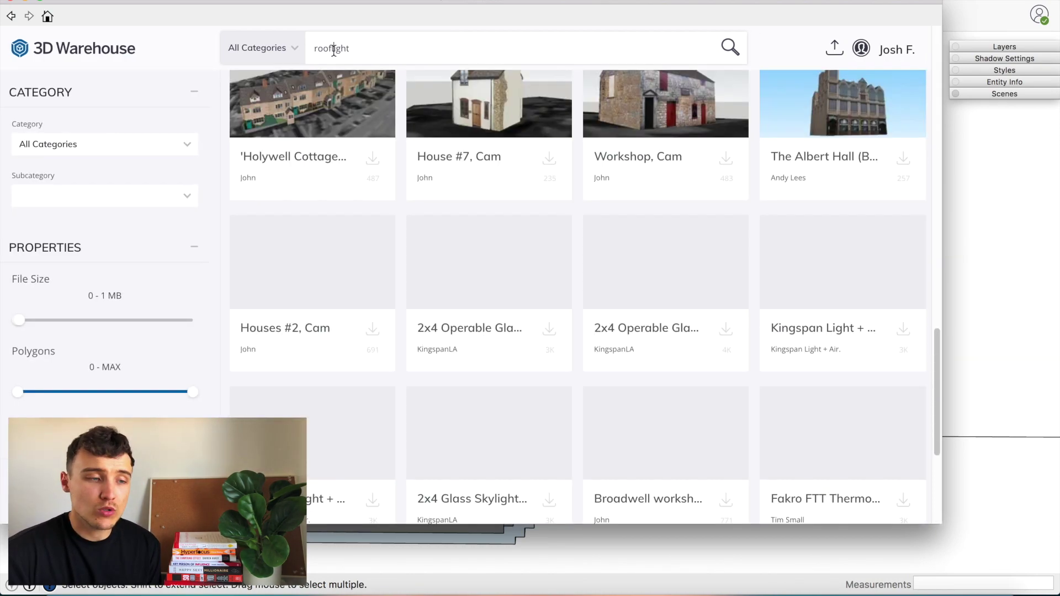
{"action": "key", "text": "Return"}
{"action": "scroll", "coordinate": [649, 337], "scroll_direction": "down", "scroll_amount": 20}
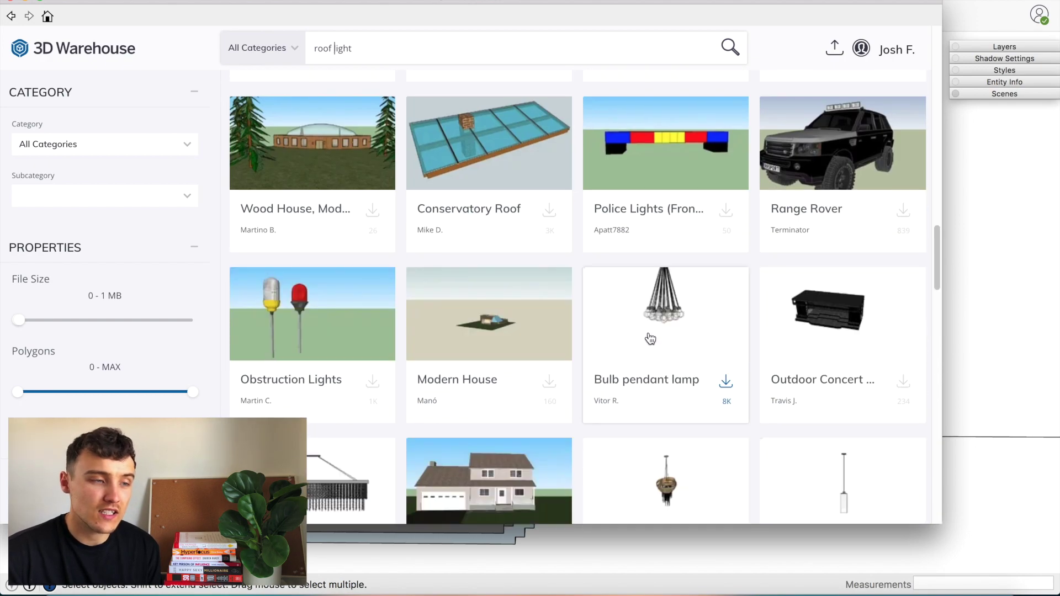
{"action": "scroll", "coordinate": [560, 381], "scroll_direction": "up", "scroll_amount": 20}
{"action": "left_click", "coordinate": [559, 381]}
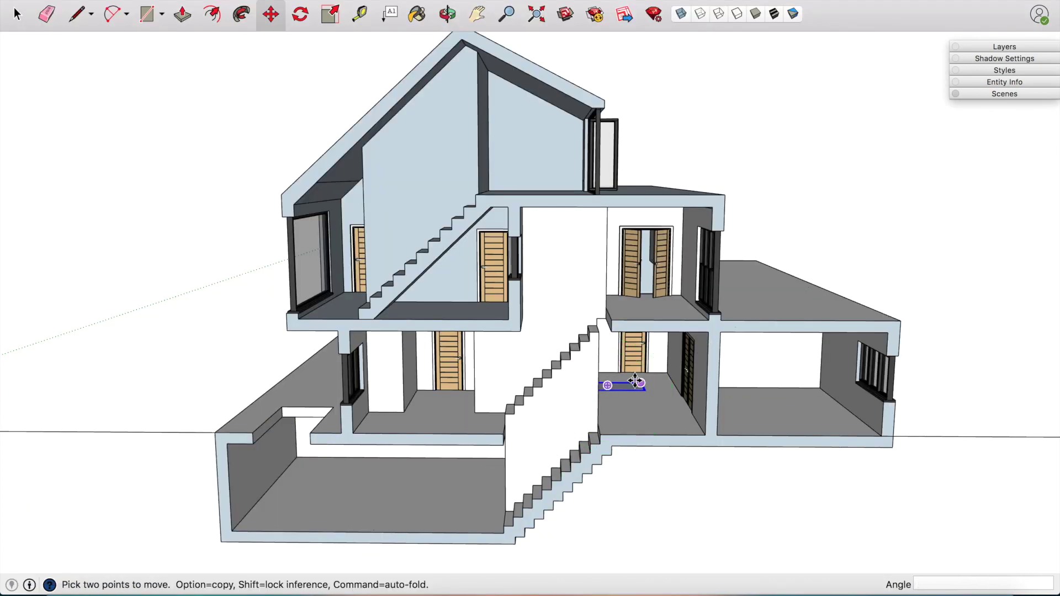
Finish scaling the roof light in the flat-roof opening and begin a dividing line.
{"action": "scroll", "coordinate": [306, 424], "scroll_direction": "up", "scroll_amount": 6}
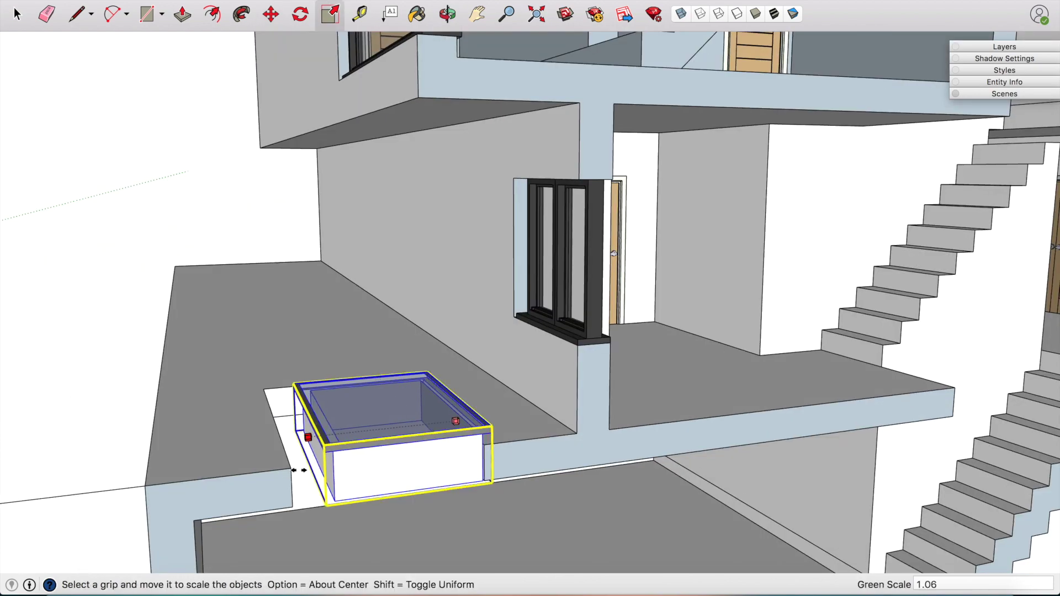
{"action": "key", "text": "space"}
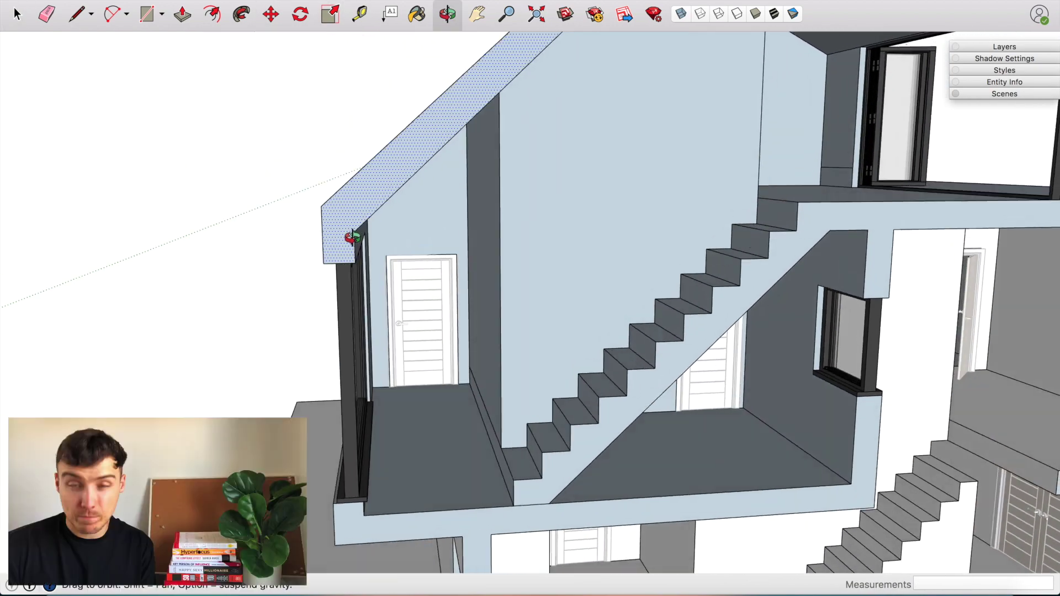
{"action": "key", "text": "l"}
{"action": "left_click", "coordinate": [355, 185]}
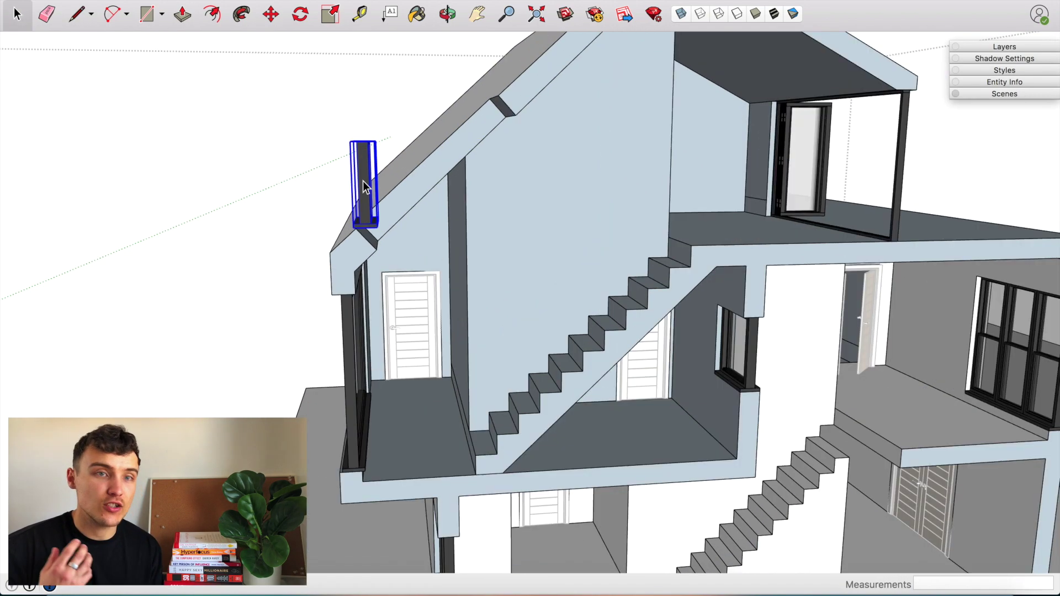
Move the roof light, then move and rotate the beam and open its group.
{"action": "scroll", "coordinate": [364, 186], "scroll_direction": "up", "scroll_amount": 3}
{"action": "key", "text": "m"}
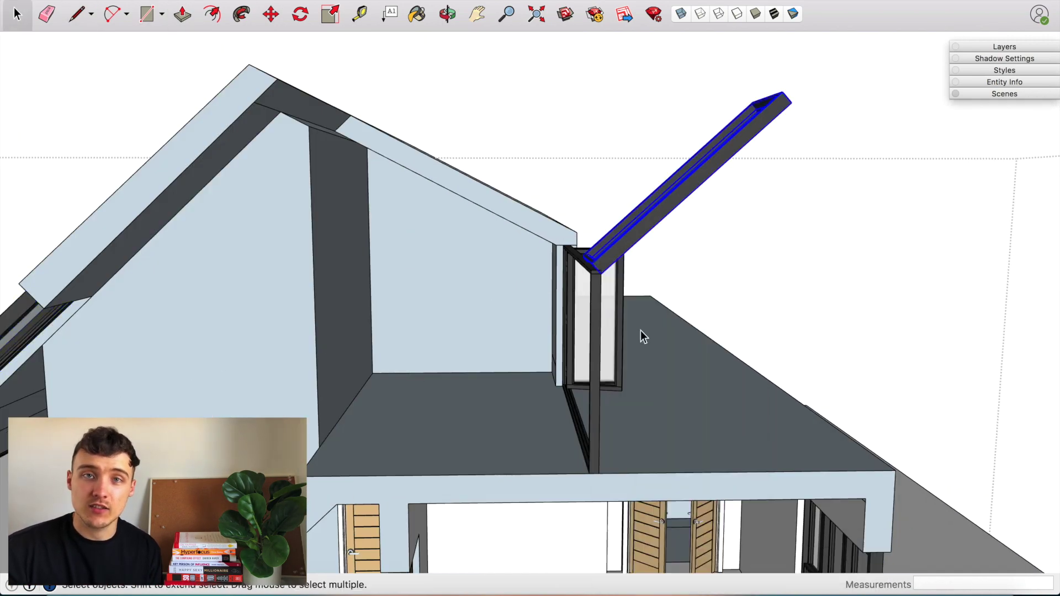
{"action": "right_click", "coordinate": [602, 257]}
{"action": "key", "text": "m"}
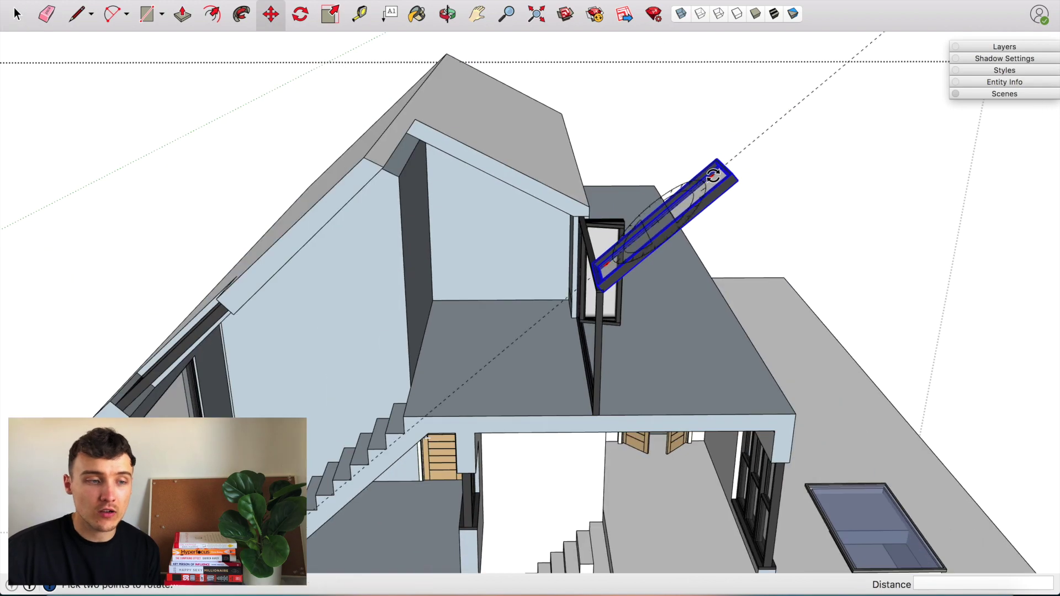
{"action": "middle_click_drag", "start_coordinate": [671, 229], "coordinate": [602, 281]}
{"action": "key", "text": "q"}
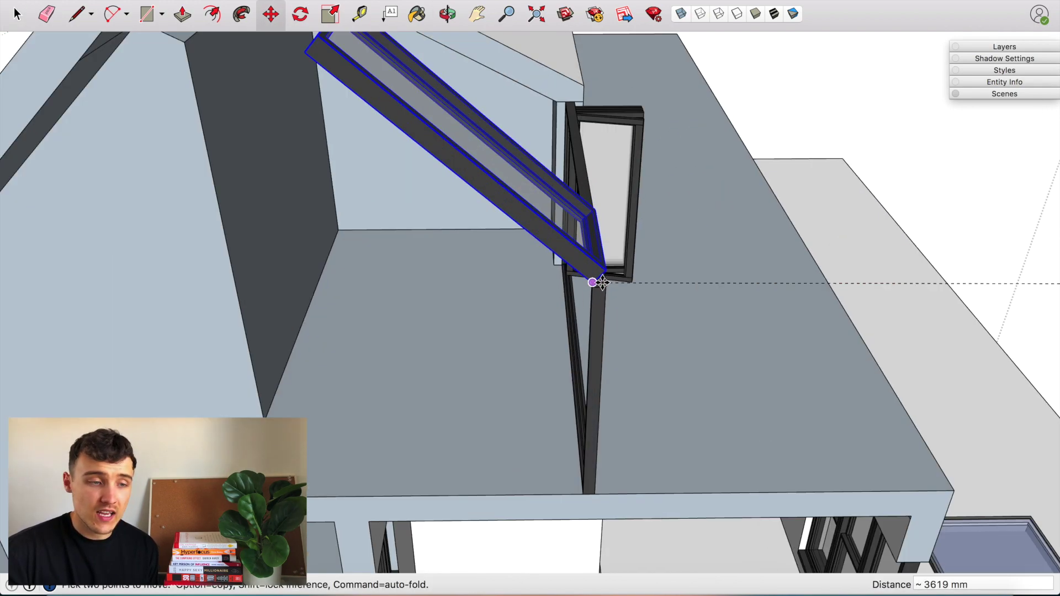
{"action": "scroll", "coordinate": [383, 109], "scroll_direction": "down", "scroll_amount": 3}
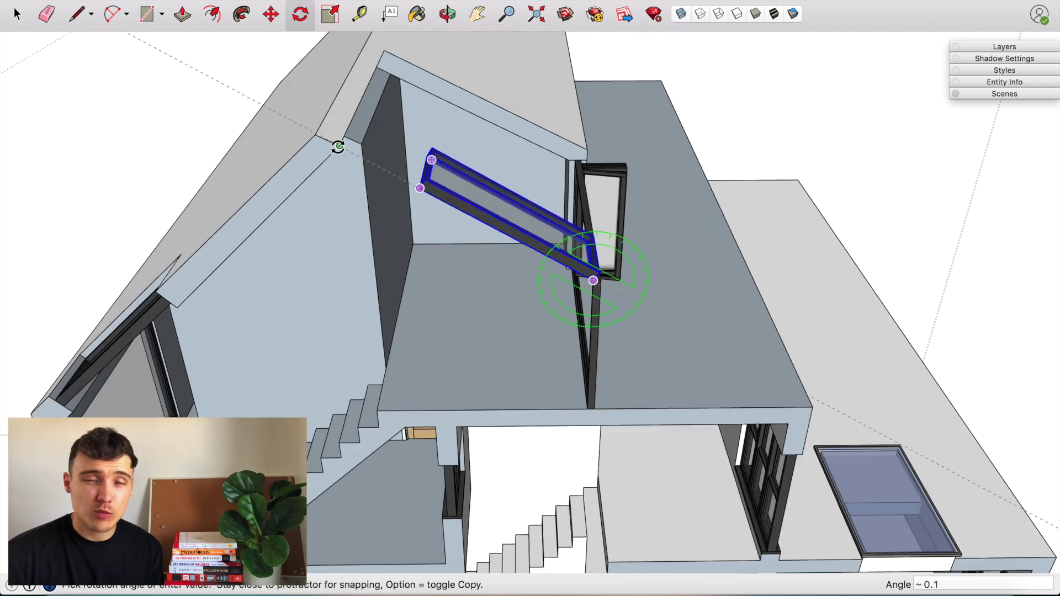
{"action": "key", "text": "space"}
{"action": "double_click", "coordinate": [446, 183]}
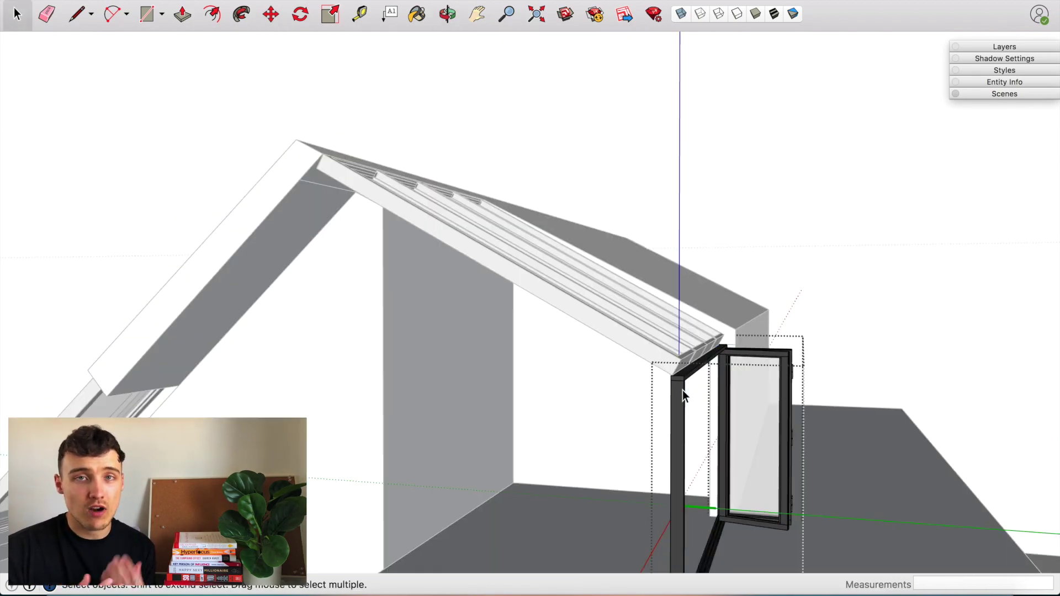
{"action": "scroll", "coordinate": [683, 358], "scroll_direction": "up", "scroll_amount": 5}
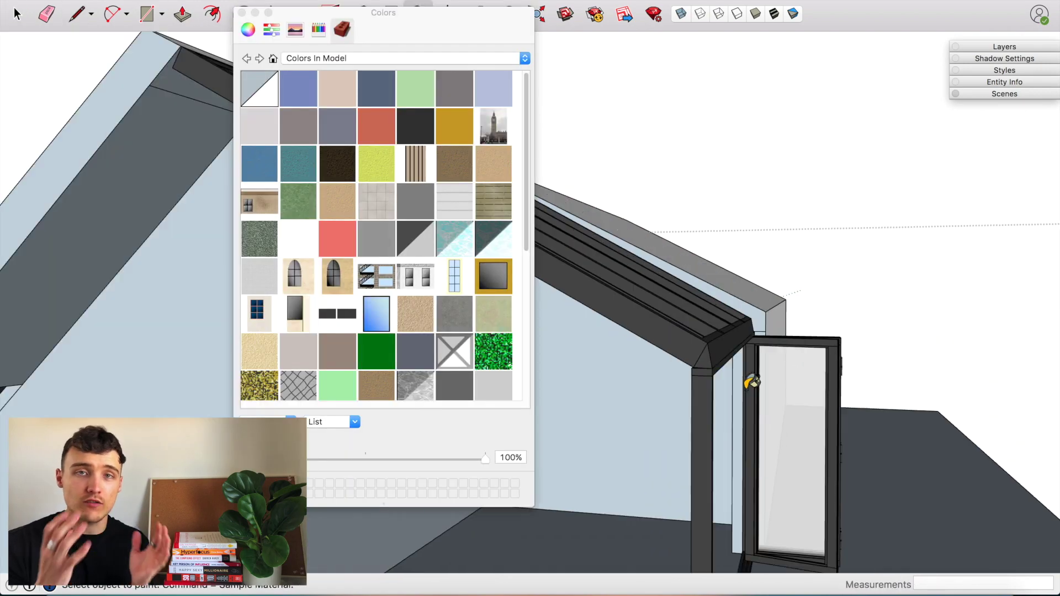
Draw a glazing line from the rafter beam corner along the pitched roof.
{"action": "middle_click_drag", "start_coordinate": [753, 371], "coordinate": [577, 360]}
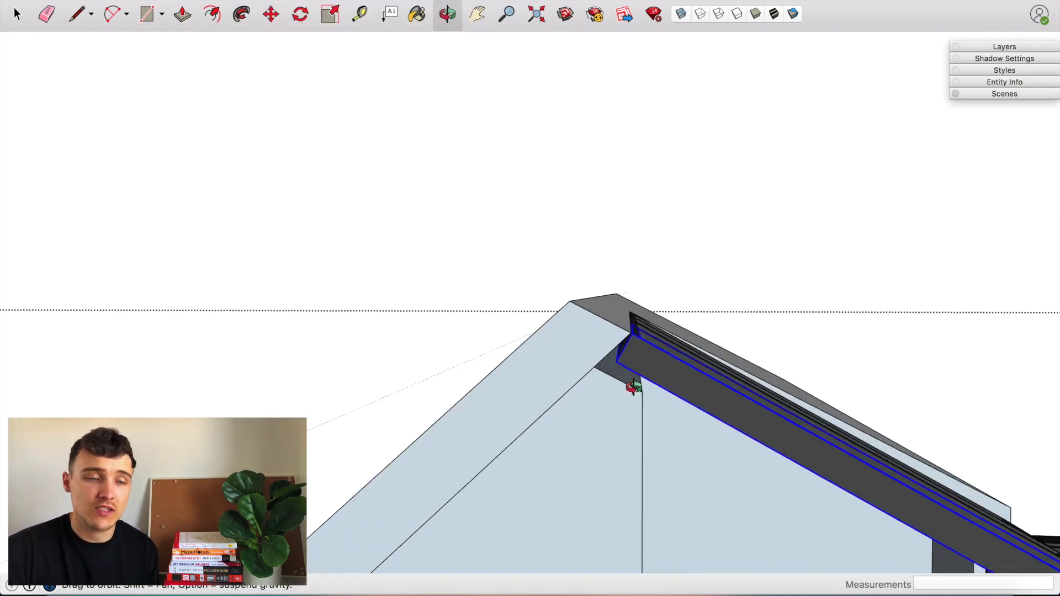
{"action": "middle_click_drag", "start_coordinate": [633, 387], "coordinate": [723, 418]}
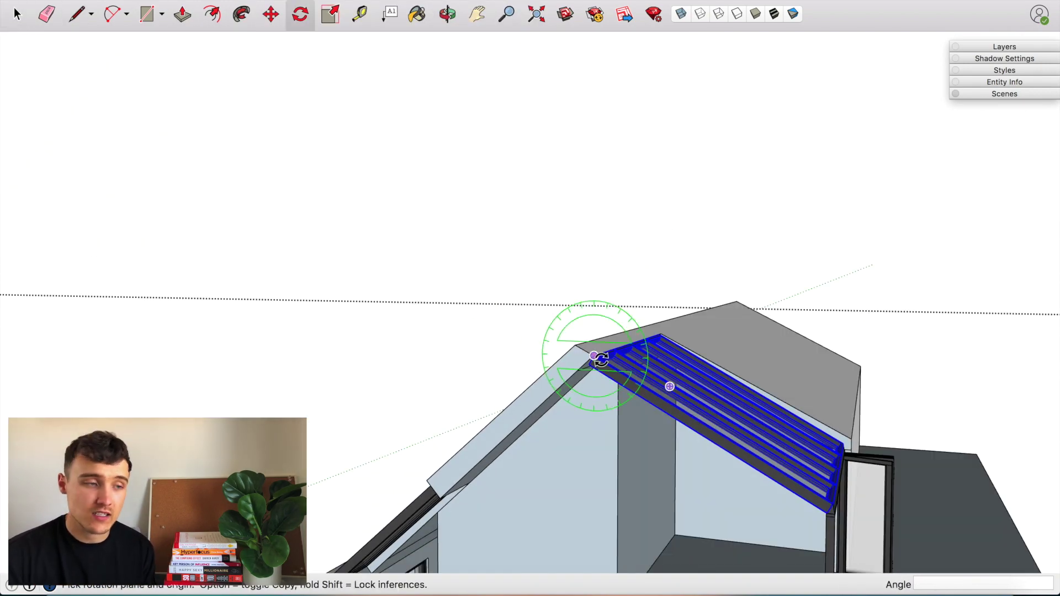
{"action": "key", "text": "space"}
{"action": "middle_click_drag", "start_coordinate": [601, 359], "coordinate": [804, 385]}
{"action": "scroll", "coordinate": [804, 386], "scroll_direction": "up", "scroll_amount": 6}
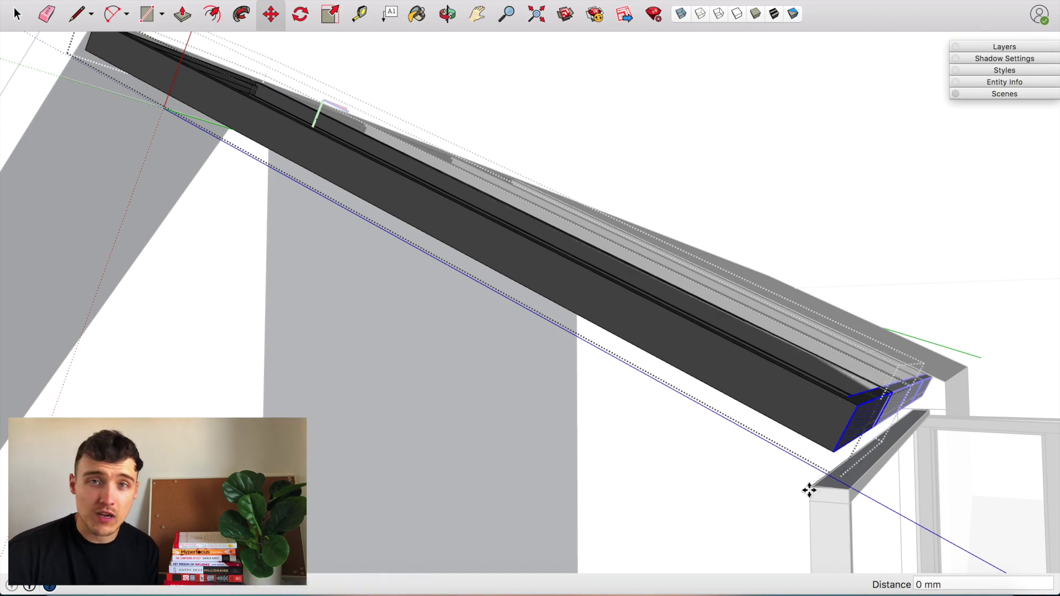
{"action": "key", "text": "l"}
{"action": "left_click", "coordinate": [810, 487]}
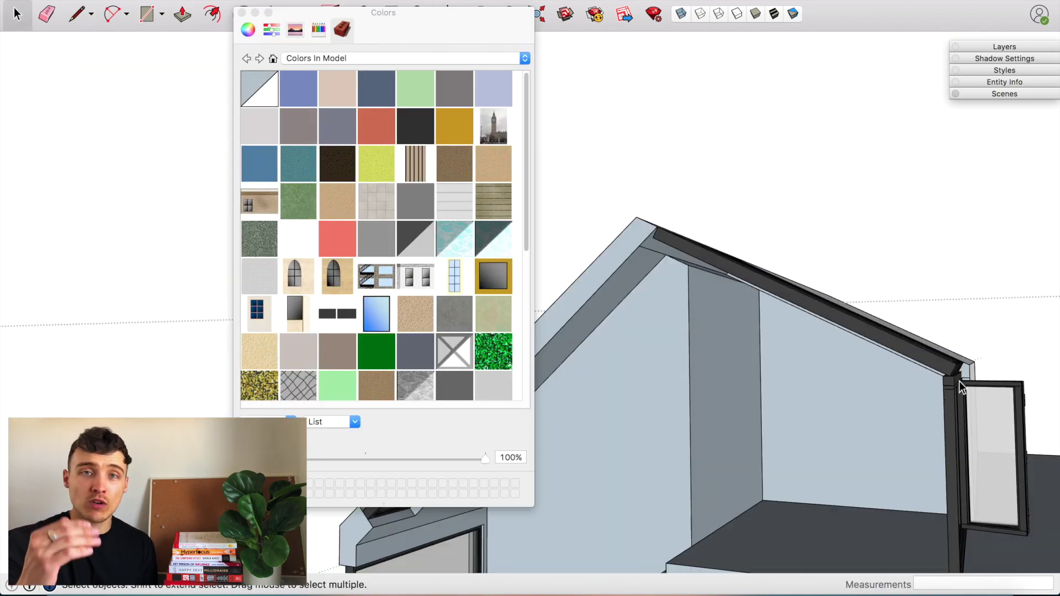
{"action": "left_click", "coordinate": [930, 343]}
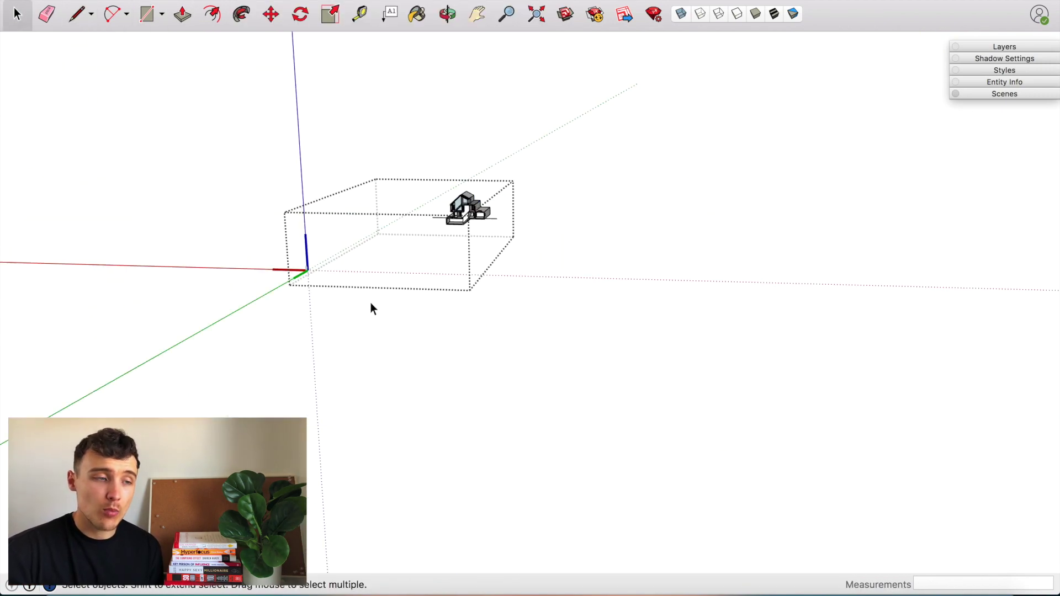
{"action": "scroll", "coordinate": [486, 199], "scroll_direction": "up", "scroll_amount": 15}
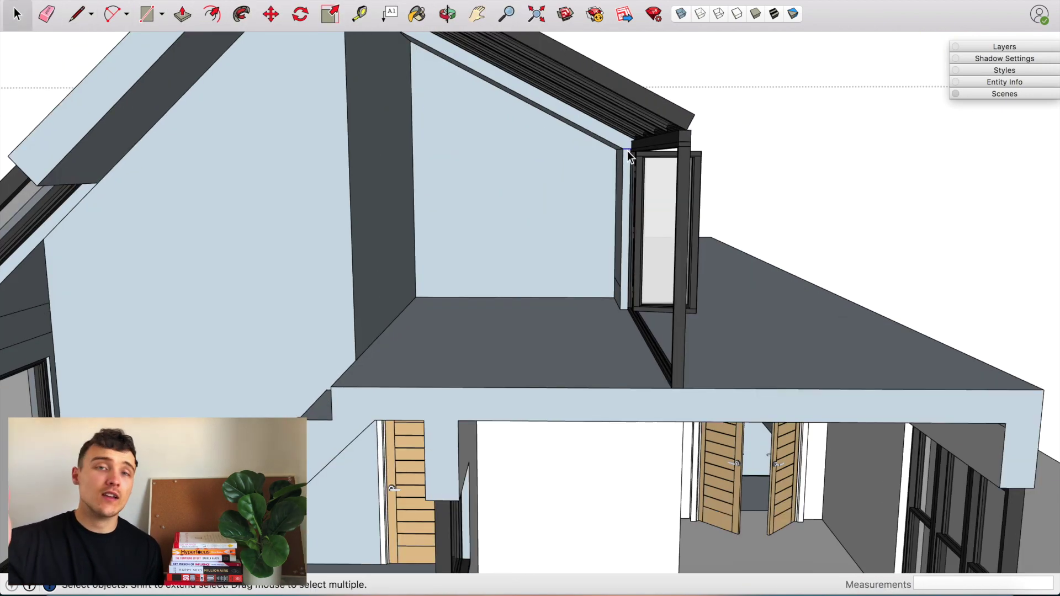
Add another glazing line from the column corner and view the whole house.
{"action": "middle_click_drag", "start_coordinate": [574, 155], "coordinate": [602, 142]}
{"action": "scroll", "coordinate": [602, 142], "scroll_direction": "up", "scroll_amount": 5}
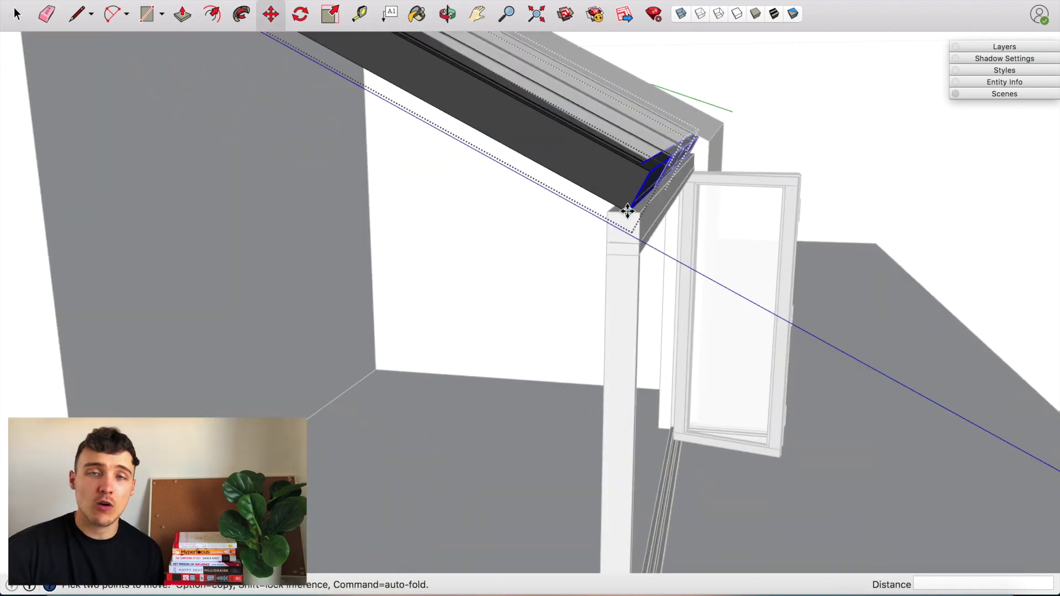
{"action": "key", "text": "l"}
{"action": "left_click", "coordinate": [639, 153]}
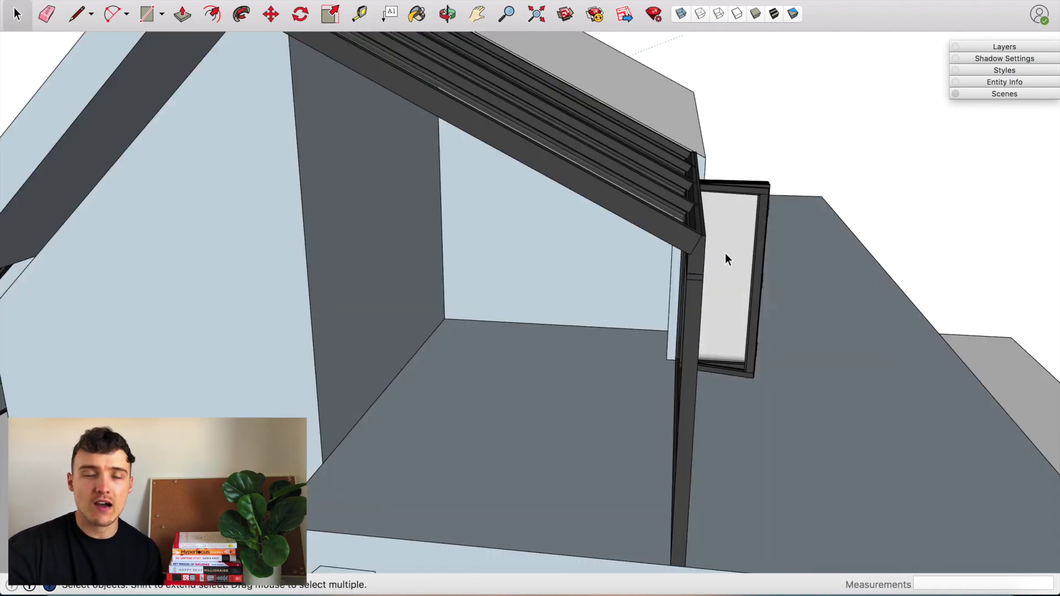
{"action": "scroll", "coordinate": [759, 266], "scroll_direction": "down", "scroll_amount": 10}
{"action": "middle_click_drag", "start_coordinate": [532, 314], "coordinate": [343, 218]}
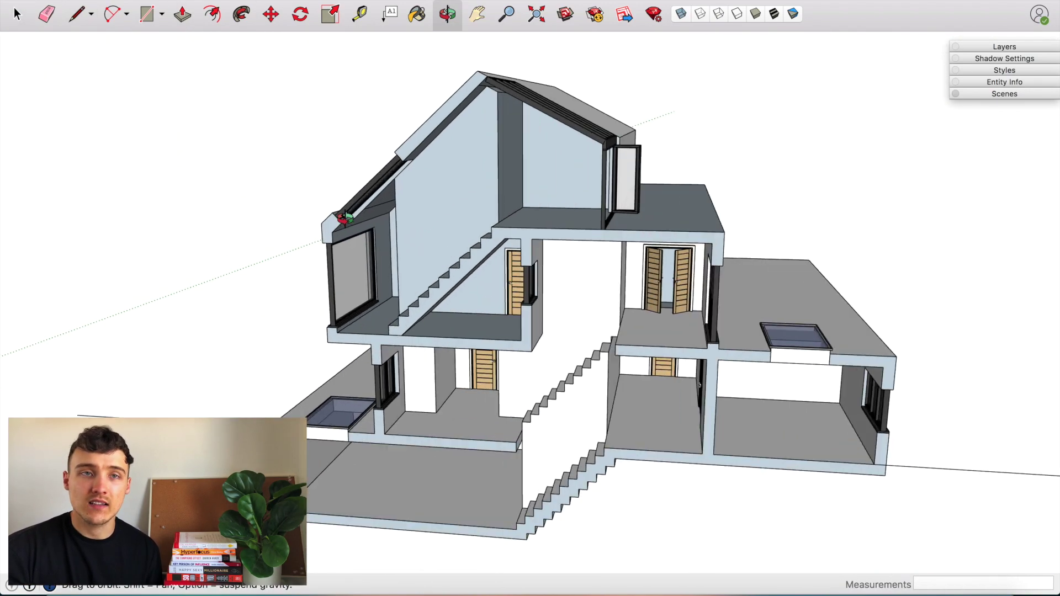
{"action": "left_click_drag", "start_coordinate": [540, 310], "coordinate": [574, 310]}
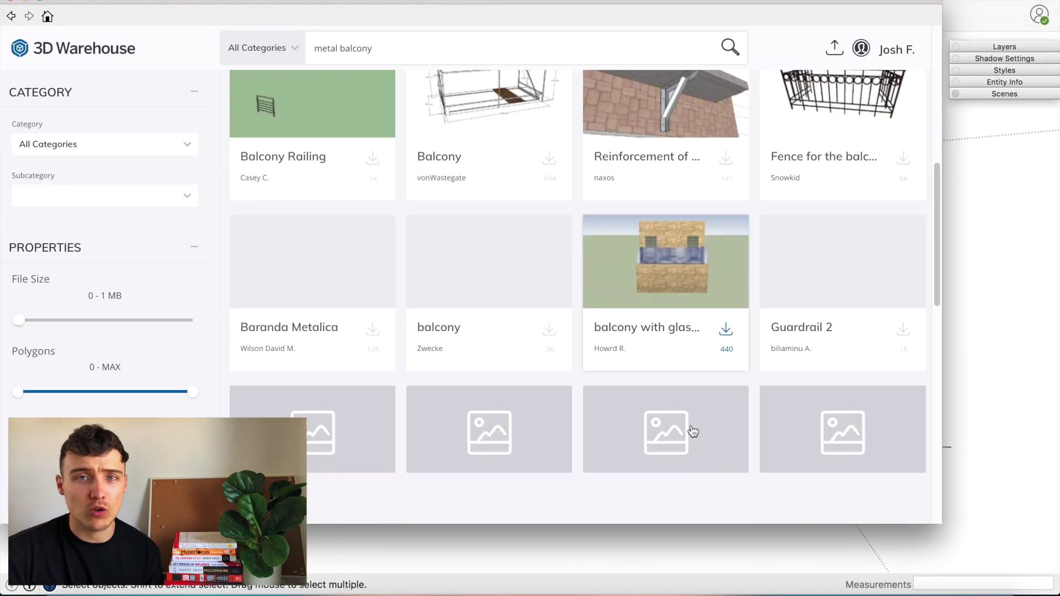
Place the 1200 Balcony Section railing from 3D Warehouse on the slab edge.
{"action": "scroll", "coordinate": [693, 431], "scroll_direction": "down", "scroll_amount": 7}
{"action": "scroll", "coordinate": [598, 279], "scroll_direction": "up", "scroll_amount": 3}
{"action": "left_click", "coordinate": [552, 243]}
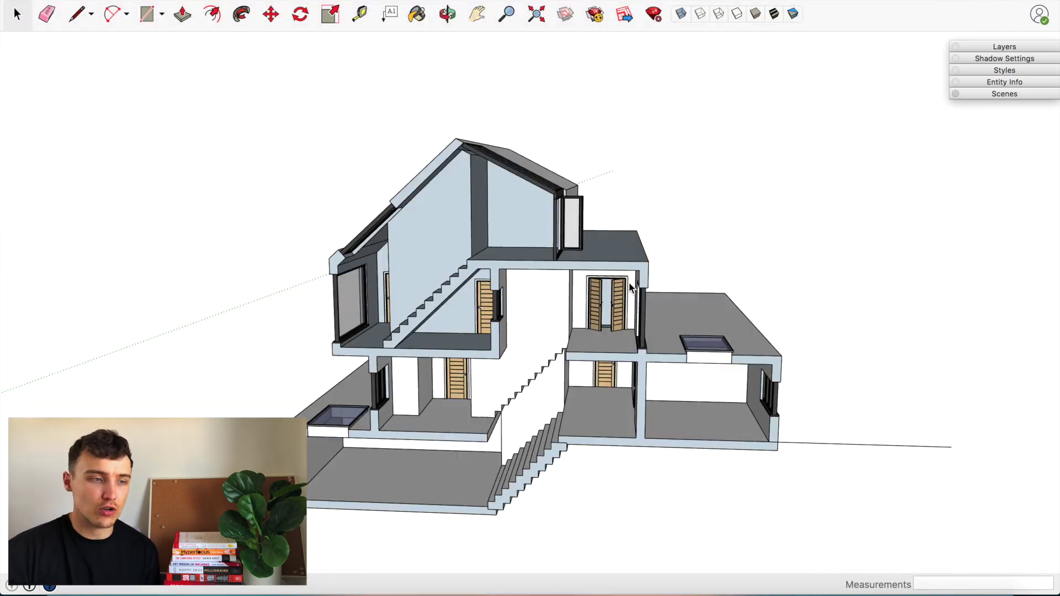
{"action": "scroll", "coordinate": [624, 210], "scroll_direction": "up", "scroll_amount": 10}
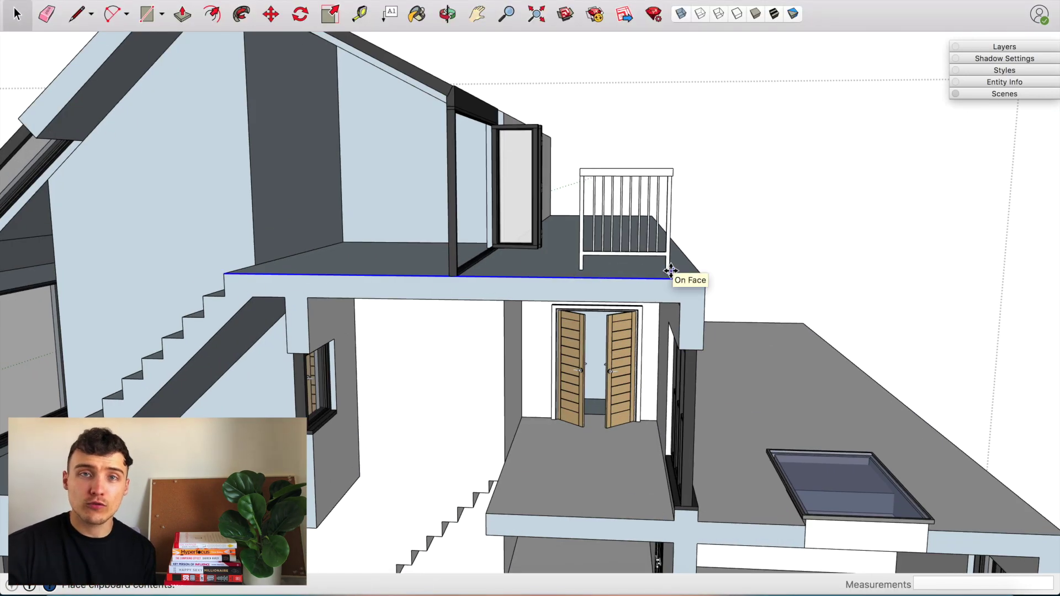
{"action": "left_click", "coordinate": [671, 271]}
Move-copy a railing panel and resize it inside the railing component.
{"action": "middle_click_drag", "start_coordinate": [554, 367], "coordinate": [729, 348]}
{"action": "scroll", "coordinate": [730, 347], "scroll_direction": "up", "scroll_amount": 3}
{"action": "key", "text": "m"}
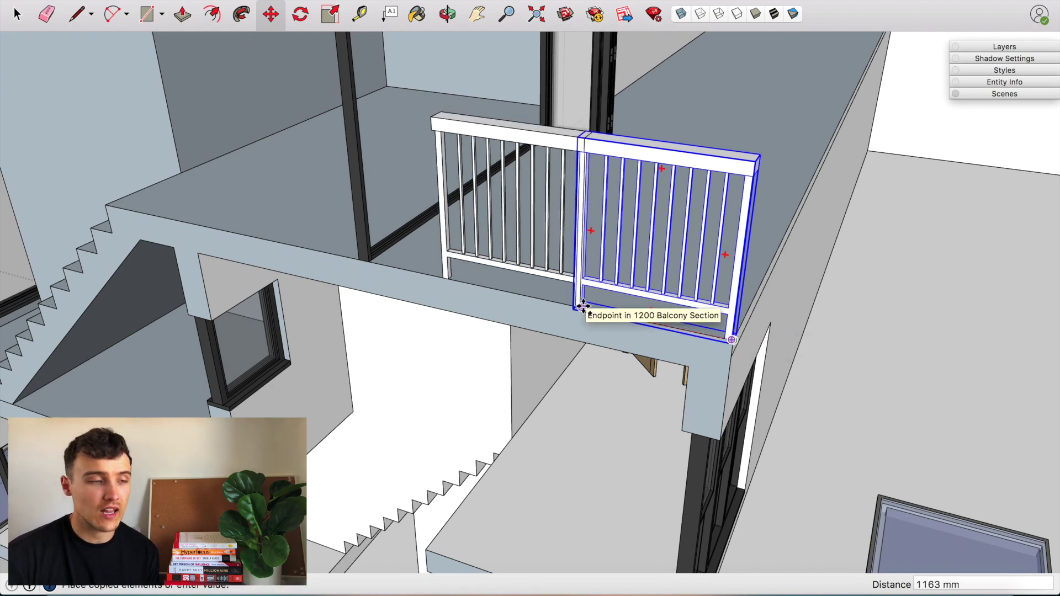
{"action": "double_click", "coordinate": [548, 176]}
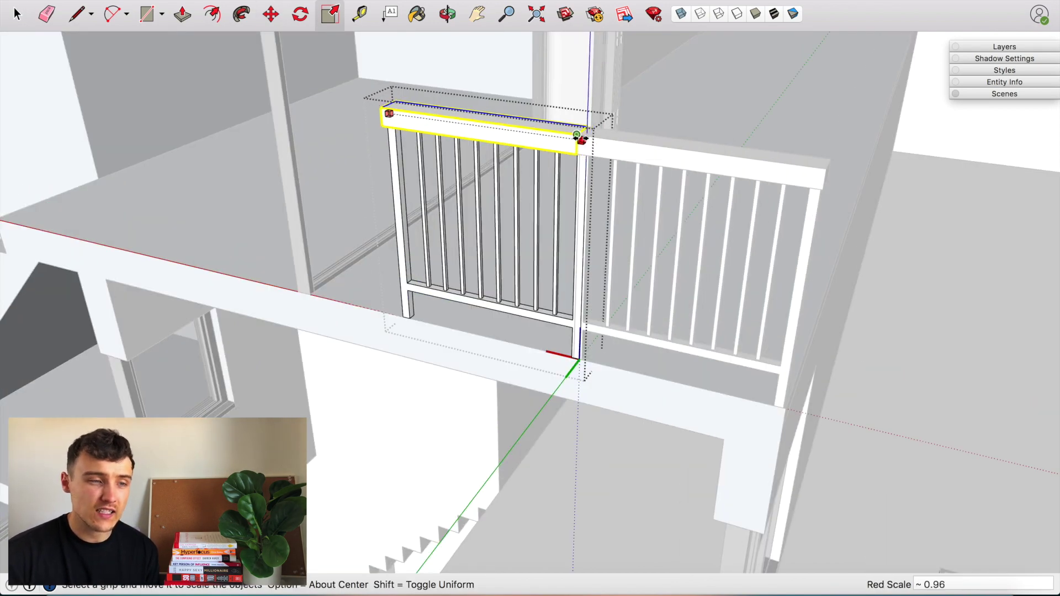
{"action": "key", "text": "space"}
{"action": "scroll", "coordinate": [584, 165], "scroll_direction": "up", "scroll_amount": 2}
{"action": "left_click", "coordinate": [582, 178]}
Select the left and right railing panels from a level view of the terrace.
{"action": "left_click", "coordinate": [485, 308]}
{"action": "scroll", "coordinate": [485, 308], "scroll_direction": "up", "scroll_amount": 2}
{"action": "key", "text": "l"}
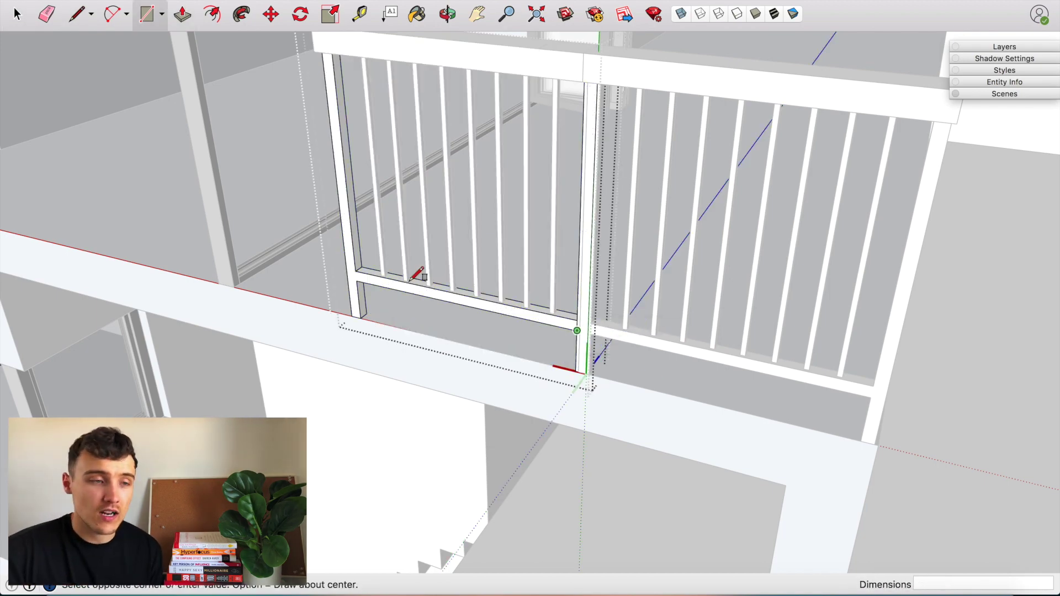
{"action": "middle_click_drag", "start_coordinate": [589, 303], "coordinate": [583, 380]}
{"action": "key", "text": "r"}
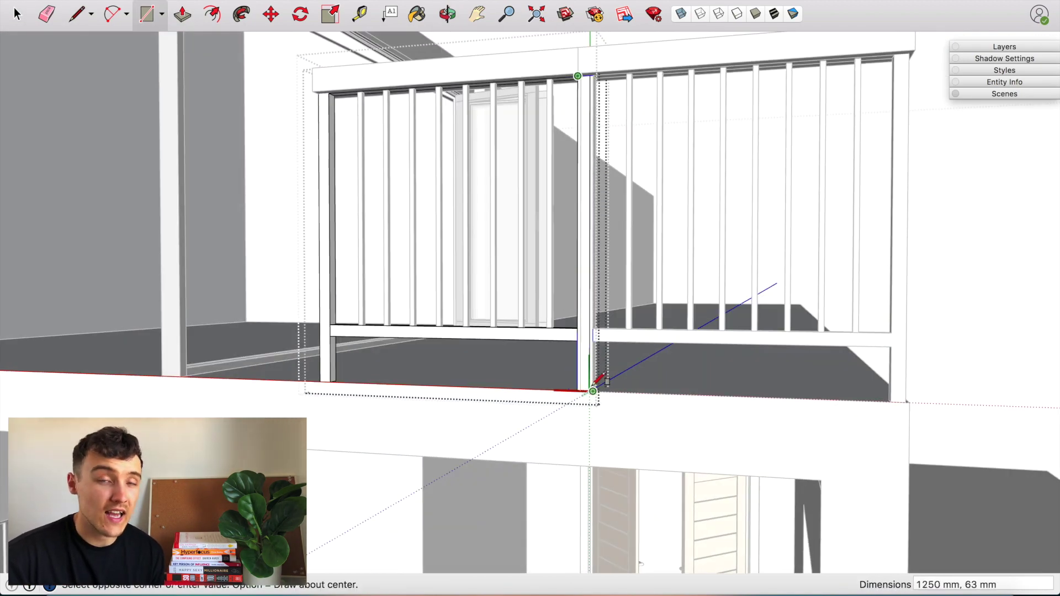
{"action": "left_click", "coordinate": [584, 352]}
{"action": "key", "text": "l"}
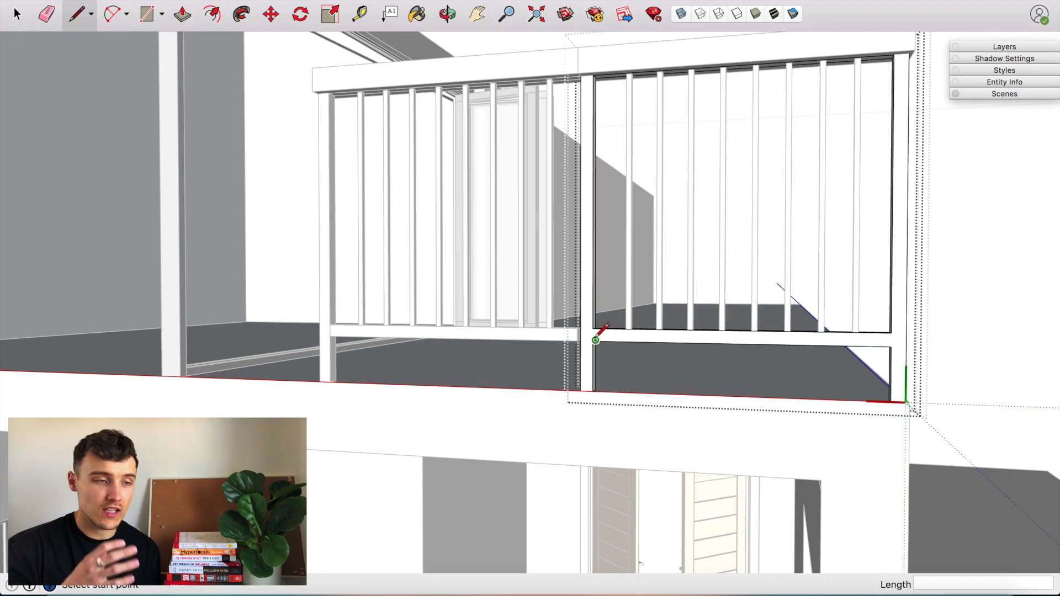
{"action": "scroll", "coordinate": [578, 336], "scroll_direction": "down", "scroll_amount": 5}
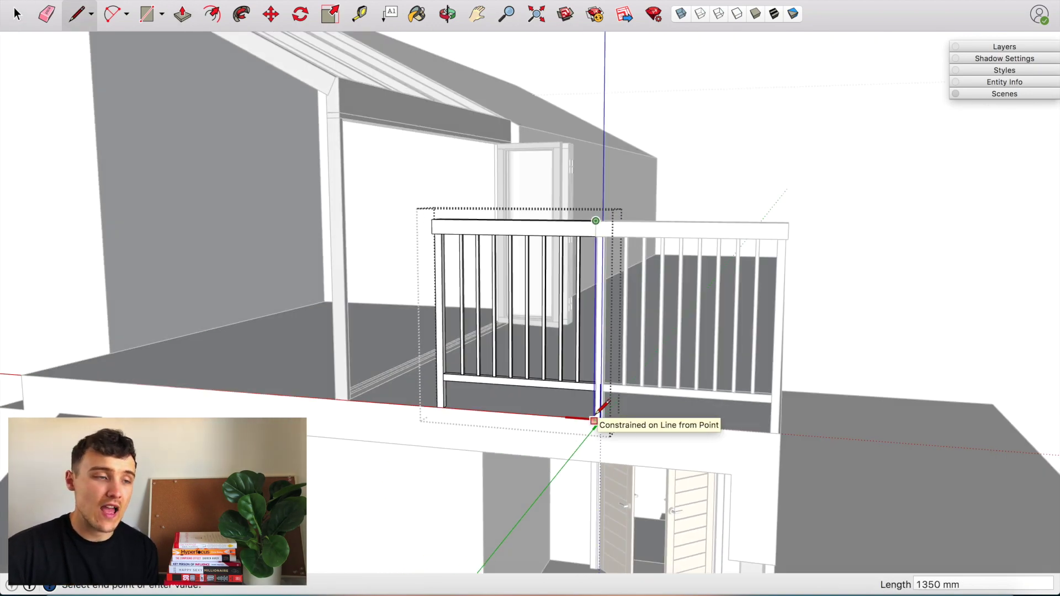
Lower the railing vertically to its new height on the terrace.
{"action": "key", "text": "s"}
{"action": "key", "text": "m"}
{"action": "left_click", "coordinate": [606, 295]}
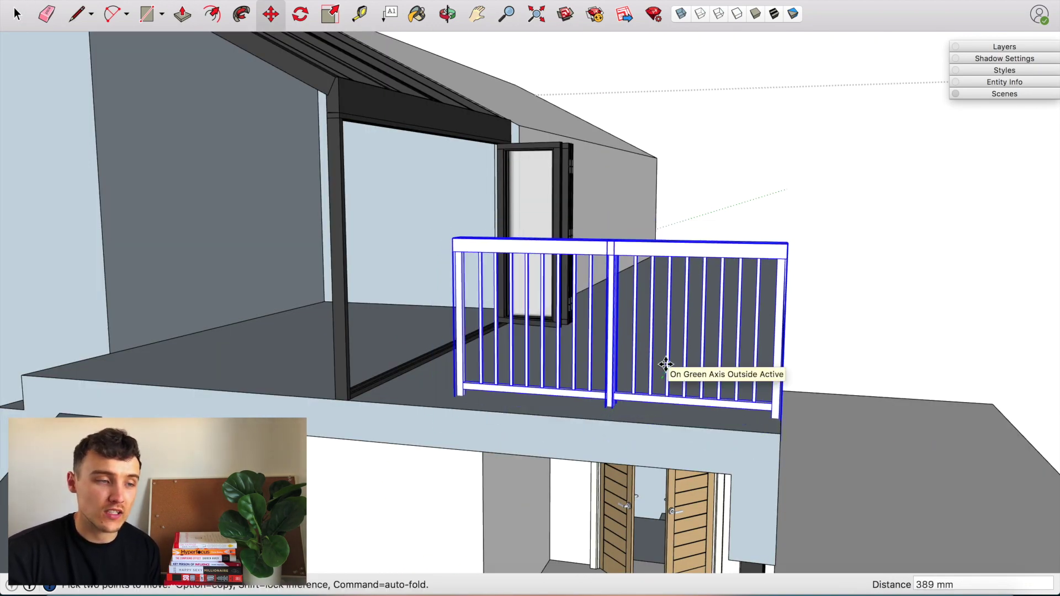
{"action": "left_click", "coordinate": [587, 258]}
{"action": "key", "text": "space"}
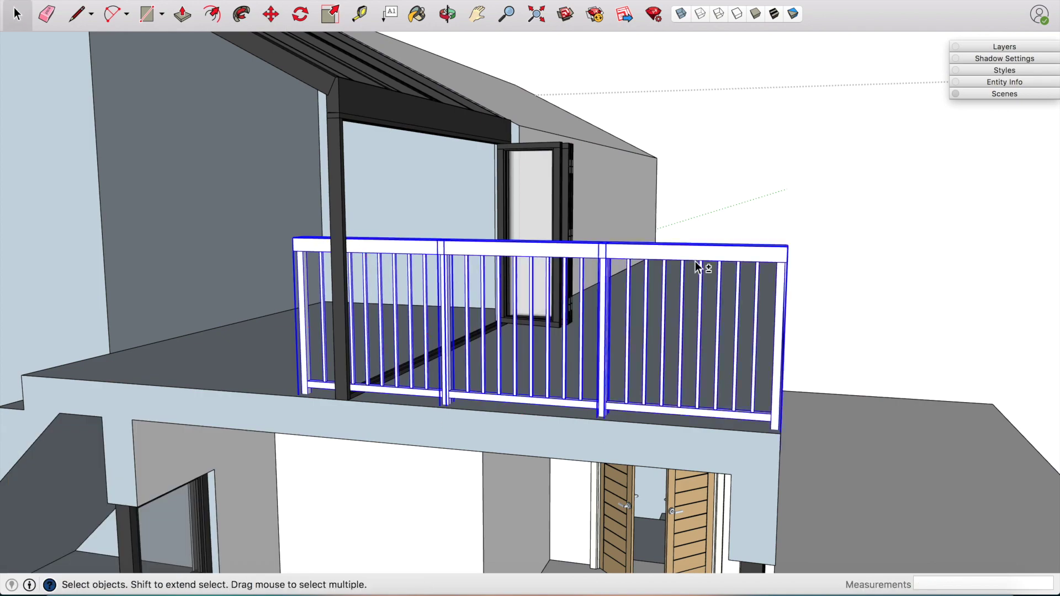
{"action": "key", "text": "s"}
Rotate the right railing panel 90° onto the terrace's side edge.
{"action": "mouse_move", "coordinate": [701, 265]}
{"action": "middle_mouse_down"}
{"action": "mouse_move", "coordinate": [686, 362]}
{"action": "mouse_move", "coordinate": [685, 250]}
{"action": "mouse_move", "coordinate": [588, 244]}
{"action": "middle_mouse_up"}
{"action": "key", "text": "b"}
{"action": "key", "text": "space"}
{"action": "left_click", "coordinate": [588, 244], "text": "shift"}
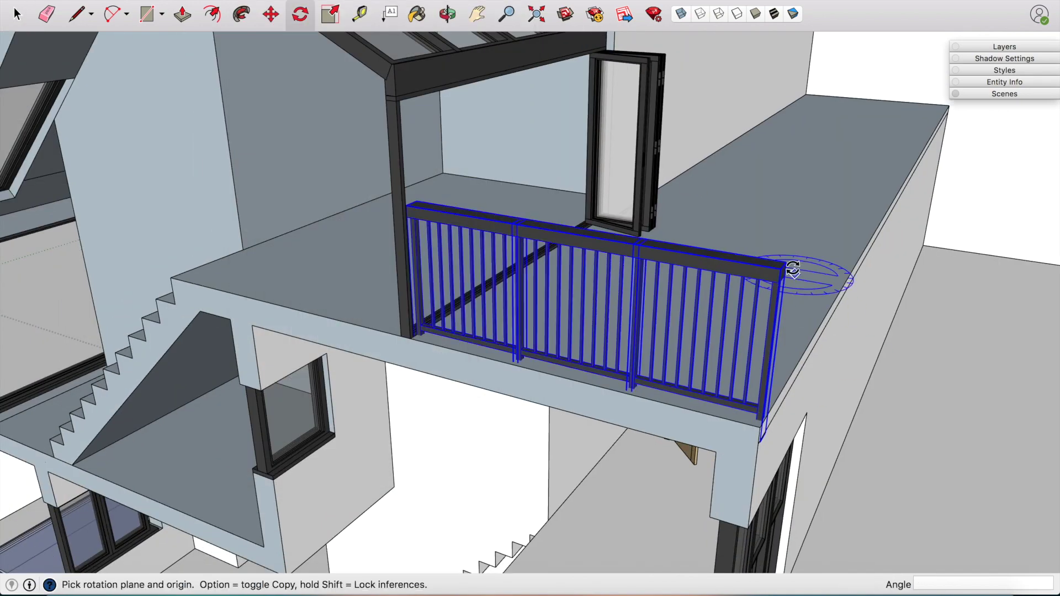
{"action": "left_click", "coordinate": [769, 260]}
{"action": "scroll", "coordinate": [769, 261], "scroll_direction": "up", "scroll_amount": 3}
{"action": "key", "text": "m"}
{"action": "scroll", "coordinate": [775, 244], "scroll_direction": "down", "scroll_amount": 5}
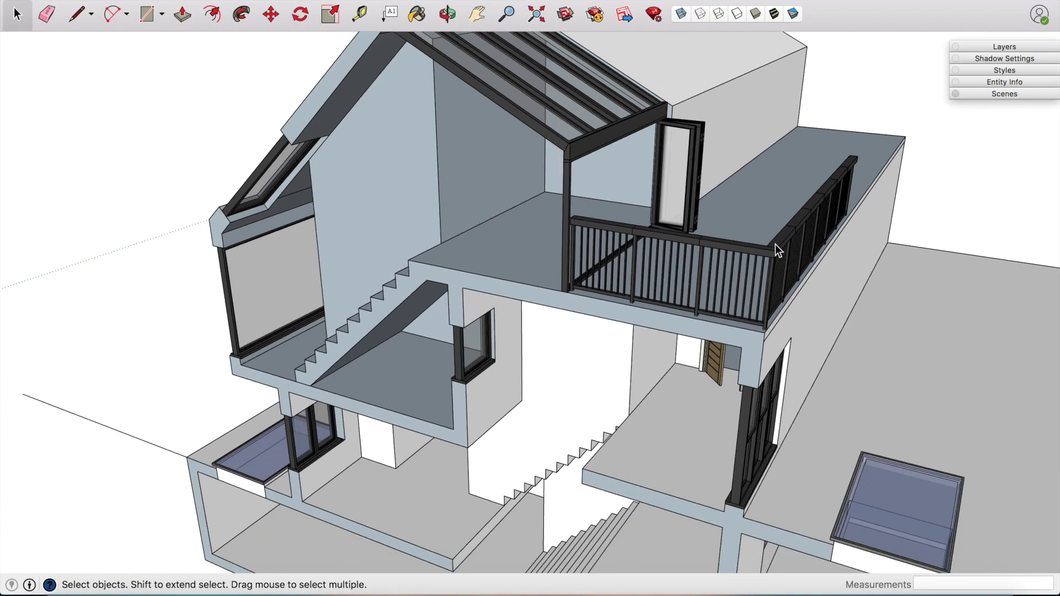
{"action": "middle_click_drag", "start_coordinate": [775, 244], "coordinate": [677, 220]}
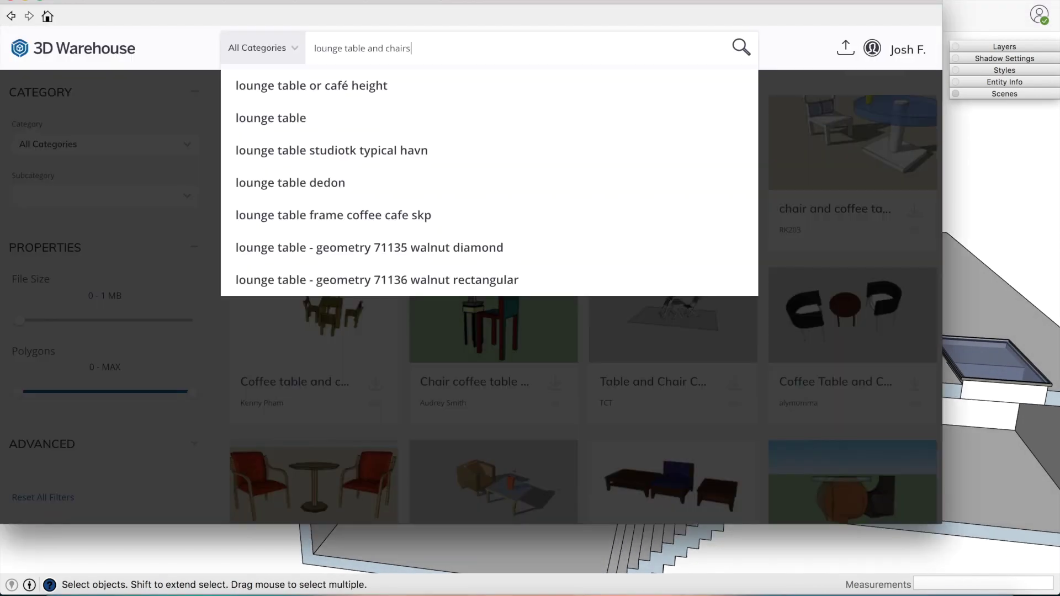
Download the lounge chair and ottoman set onto the upper floor and rotate it.
{"action": "key", "text": "Return"}
{"action": "scroll", "coordinate": [541, 337], "scroll_direction": "down", "scroll_amount": 5}
{"action": "scroll", "coordinate": [578, 414], "scroll_direction": "up", "scroll_amount": 10}
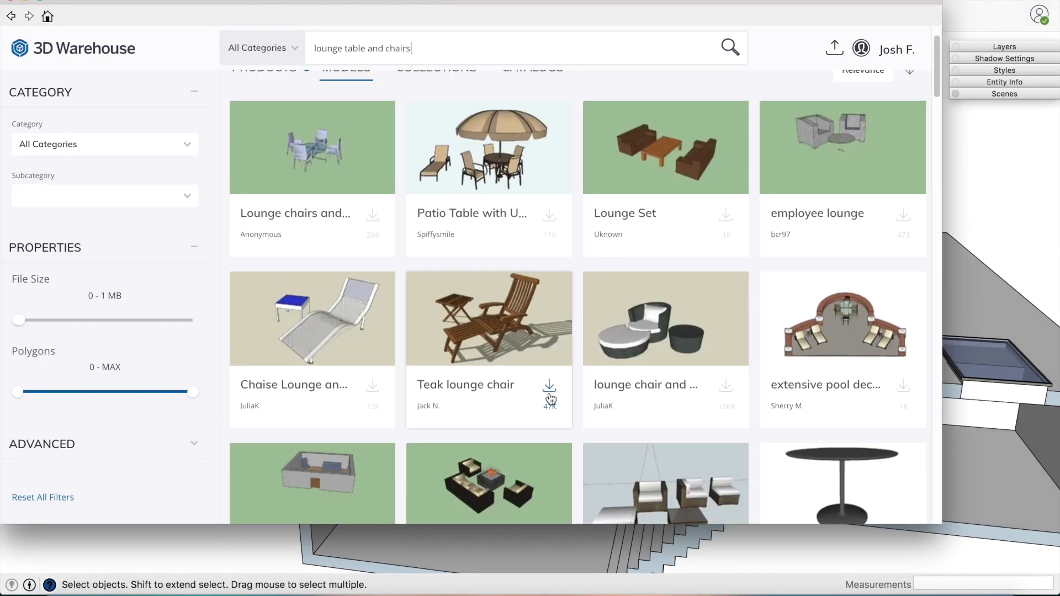
{"action": "left_click", "coordinate": [625, 358]}
{"action": "left_click", "coordinate": [621, 338]}
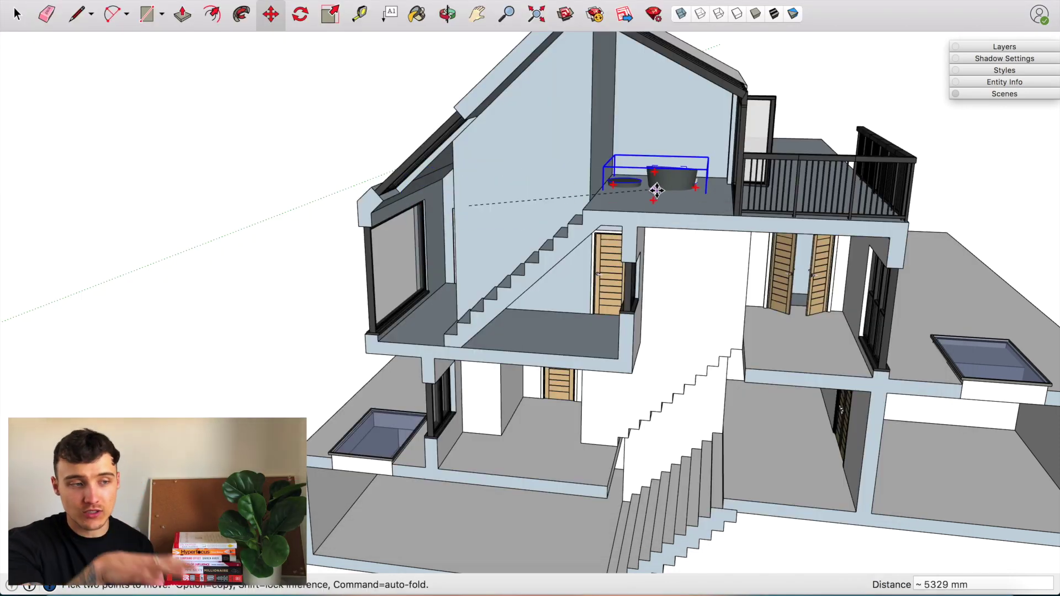
{"action": "scroll", "coordinate": [663, 202], "scroll_direction": "up", "scroll_amount": 3}
{"action": "key", "text": "q"}
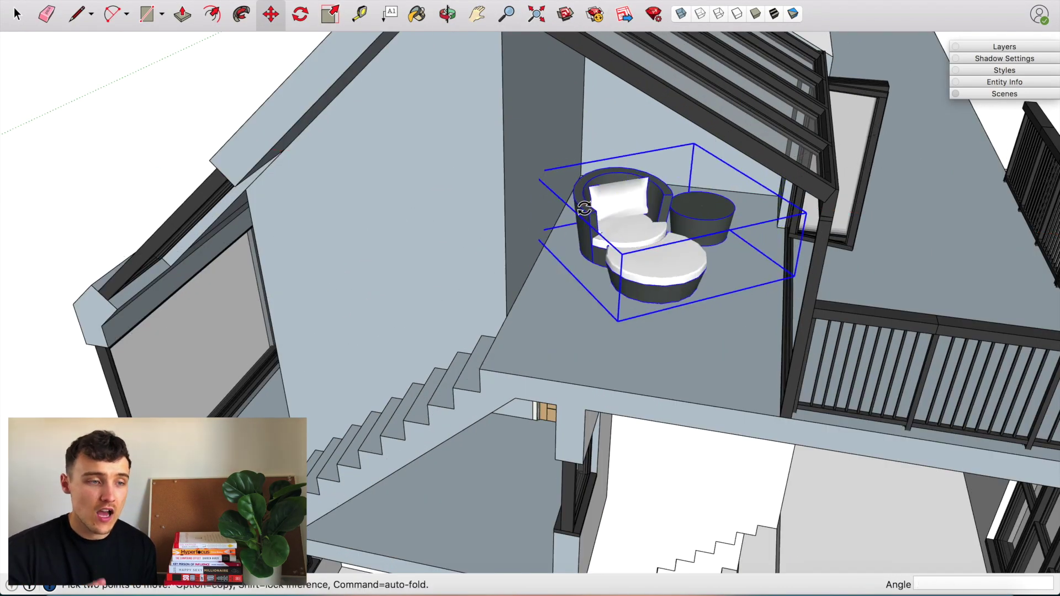
{"action": "key", "text": "space"}
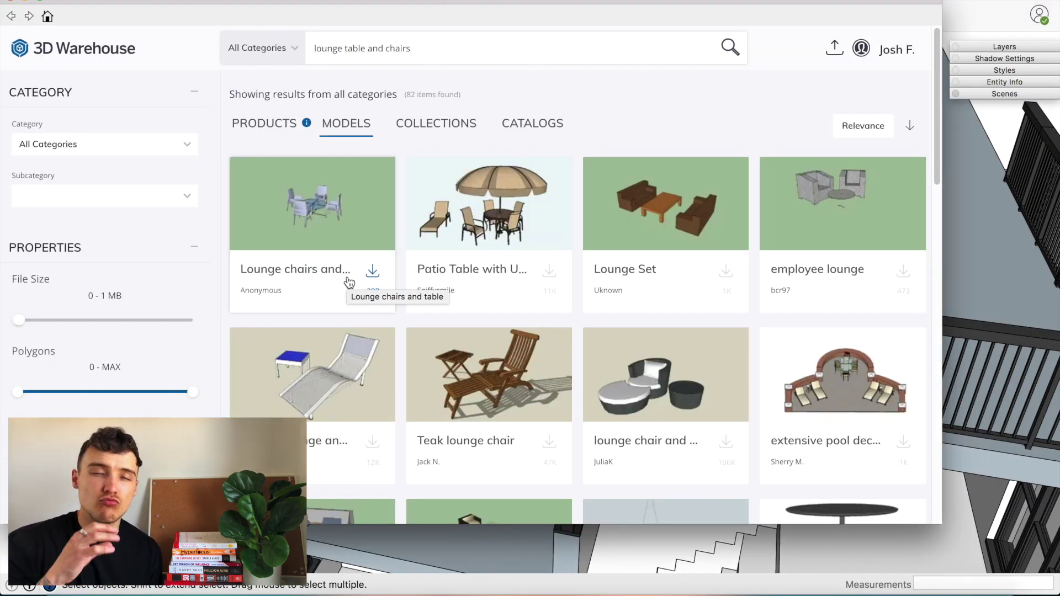
Search 3D Warehouse for 'potted plant' and open the potted monstera model.
{"action": "type", "text": "potted plant"}
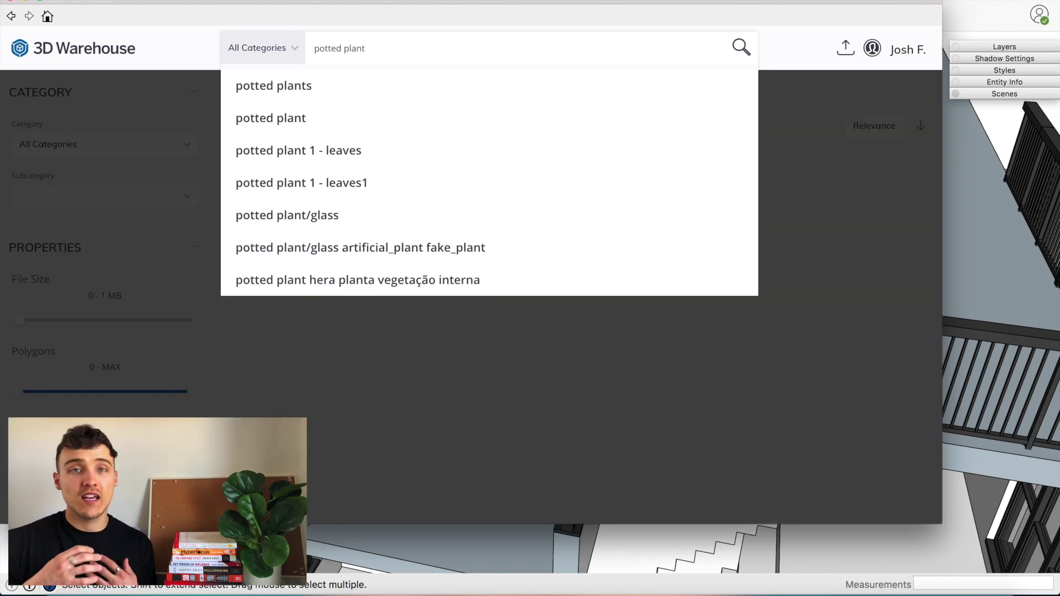
{"action": "key", "text": "Return"}
{"action": "scroll", "coordinate": [637, 392], "scroll_direction": "down", "scroll_amount": 5}
{"action": "scroll", "coordinate": [637, 392], "scroll_direction": "down", "scroll_amount": 15}
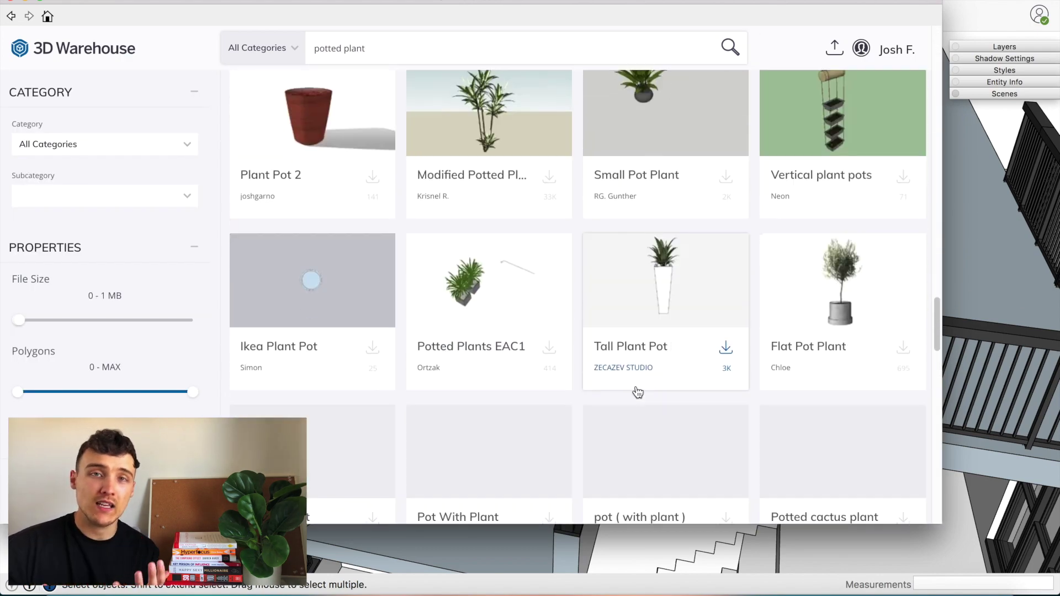
{"action": "left_click", "coordinate": [311, 172]}
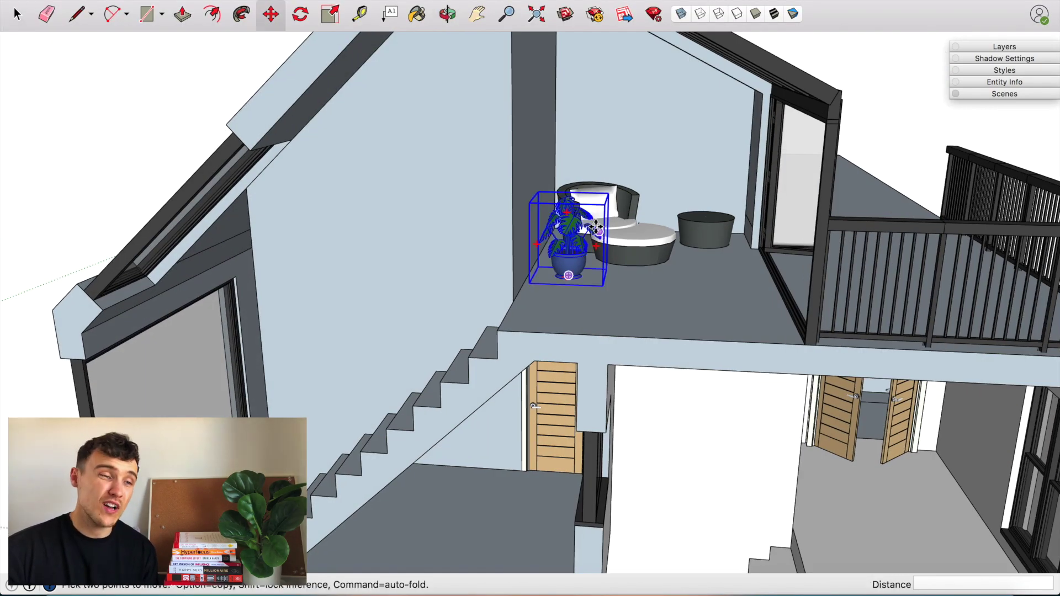
Turn the monstera 90° and place a copy beside the terrace railing.
{"action": "middle_click_drag", "start_coordinate": [596, 227], "coordinate": [582, 192]}
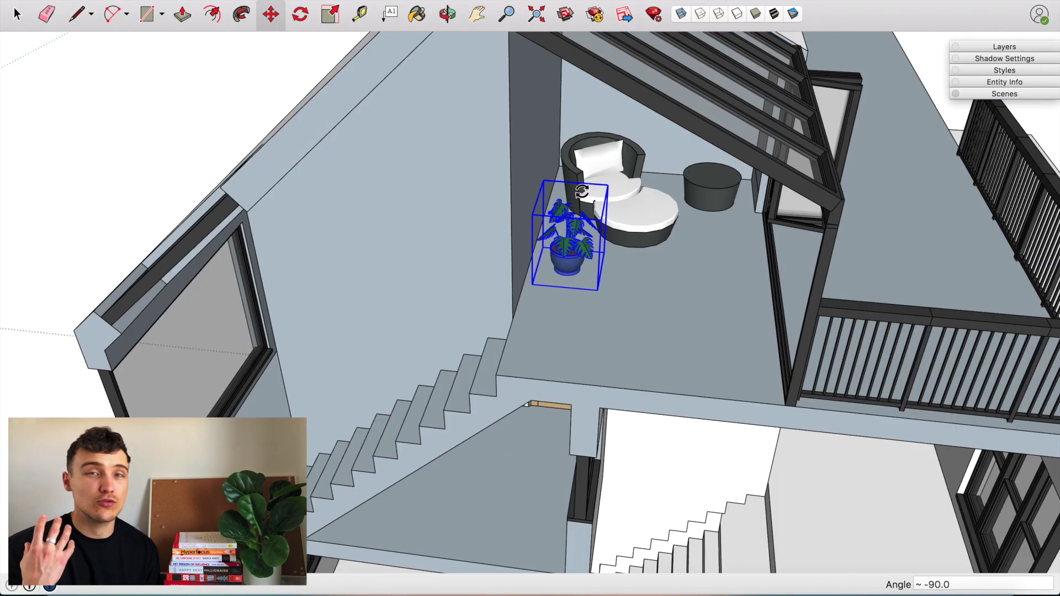
{"action": "left_click", "coordinate": [937, 292]}
{"action": "middle_click_drag", "start_coordinate": [937, 292], "coordinate": [864, 232]}
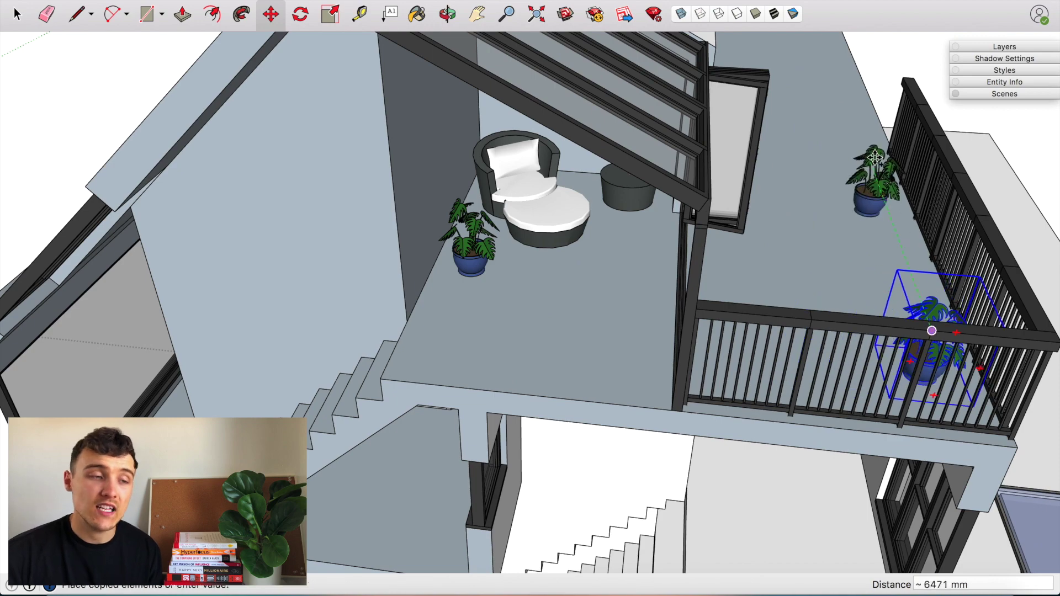
{"action": "left_click", "coordinate": [493, 295]}
{"action": "middle_click_drag", "start_coordinate": [493, 296], "coordinate": [594, 292]}
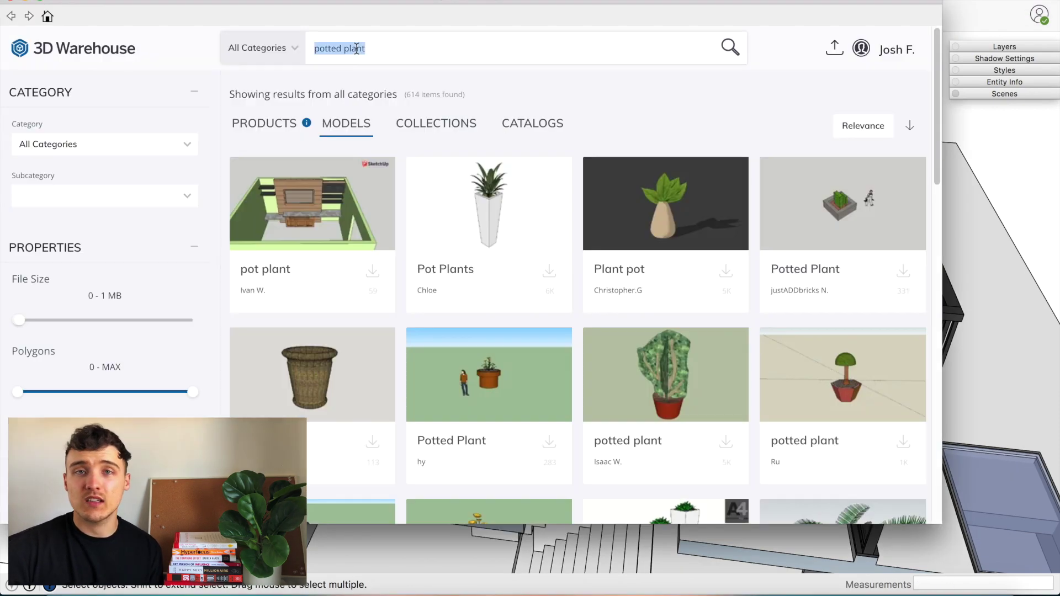
{"action": "scroll", "coordinate": [619, 338], "scroll_direction": "down", "scroll_amount": 10}
Load the outdoor table, chairs and umbrella set onto the terrace beside the plants.
{"action": "left_click", "coordinate": [615, 335]}
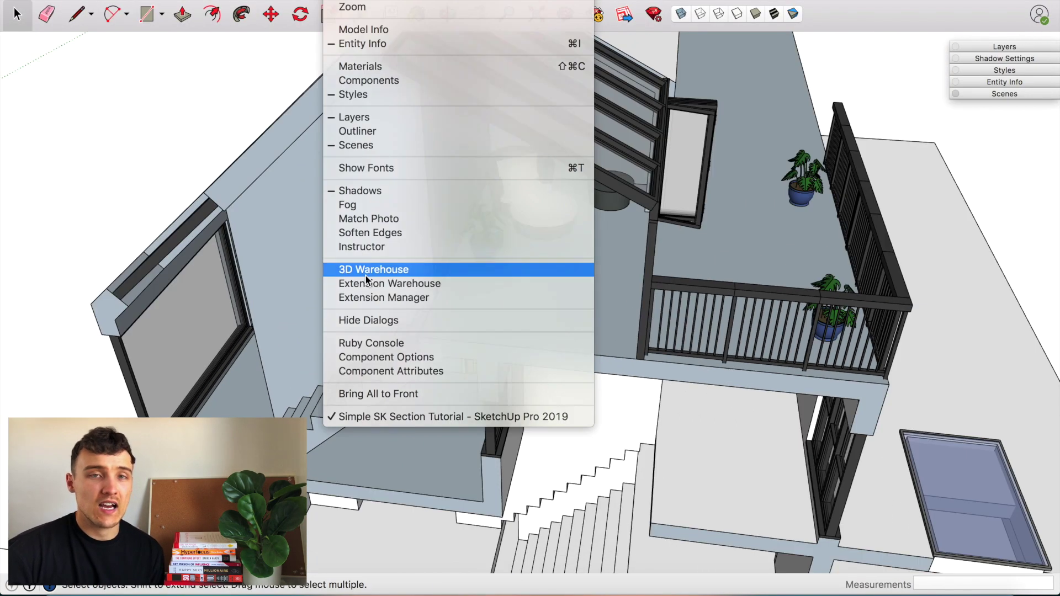
{"action": "left_click", "coordinate": [366, 272]}
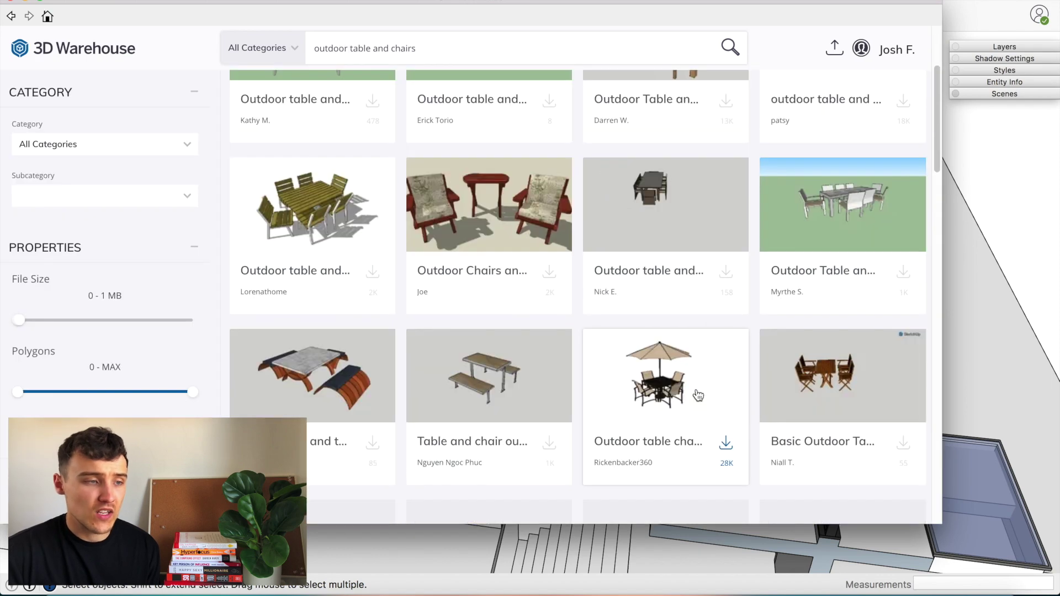
{"action": "left_click", "coordinate": [592, 327]}
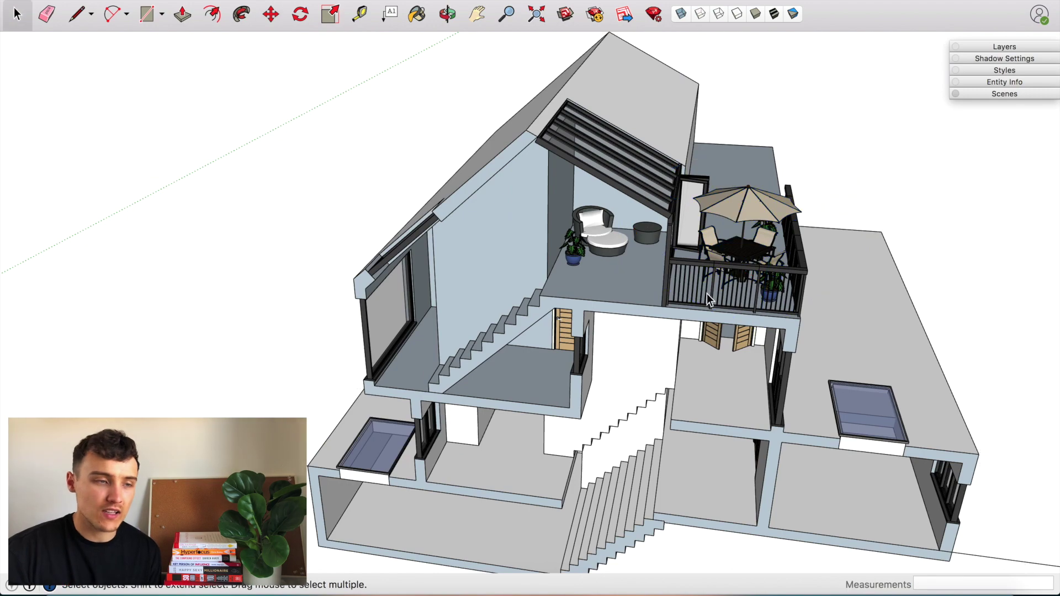
{"action": "scroll", "coordinate": [706, 294], "scroll_direction": "down", "scroll_amount": 3}
{"action": "middle_click_drag", "start_coordinate": [706, 293], "coordinate": [767, 251]}
Replace the 3D Warehouse search with a new 'ki…' kitchen query and browse results.
{"action": "left_click", "coordinate": [367, 271]}
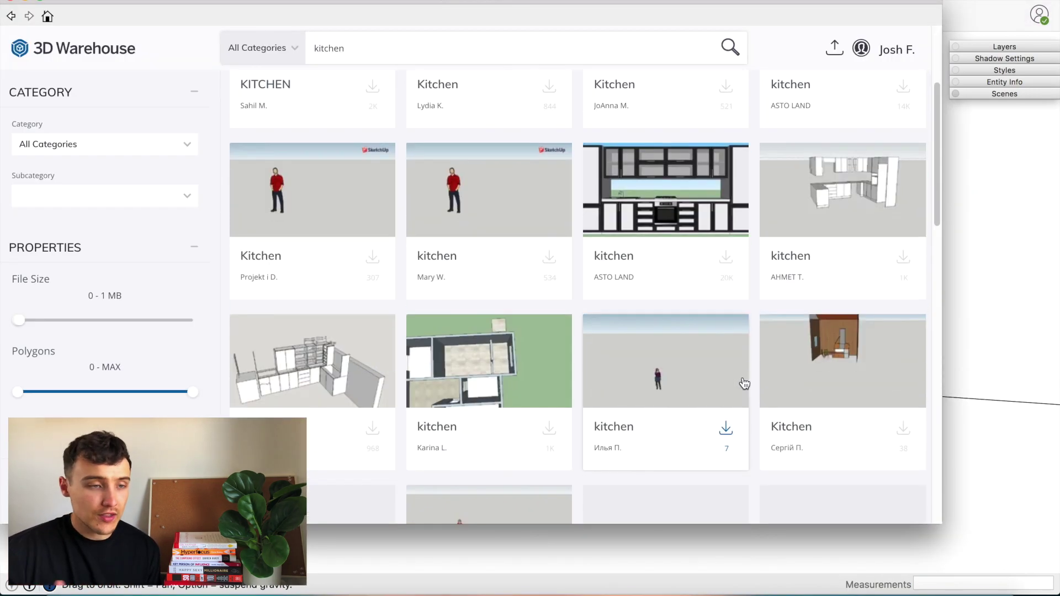
{"action": "scroll", "coordinate": [743, 383], "scroll_direction": "down", "scroll_amount": 5}
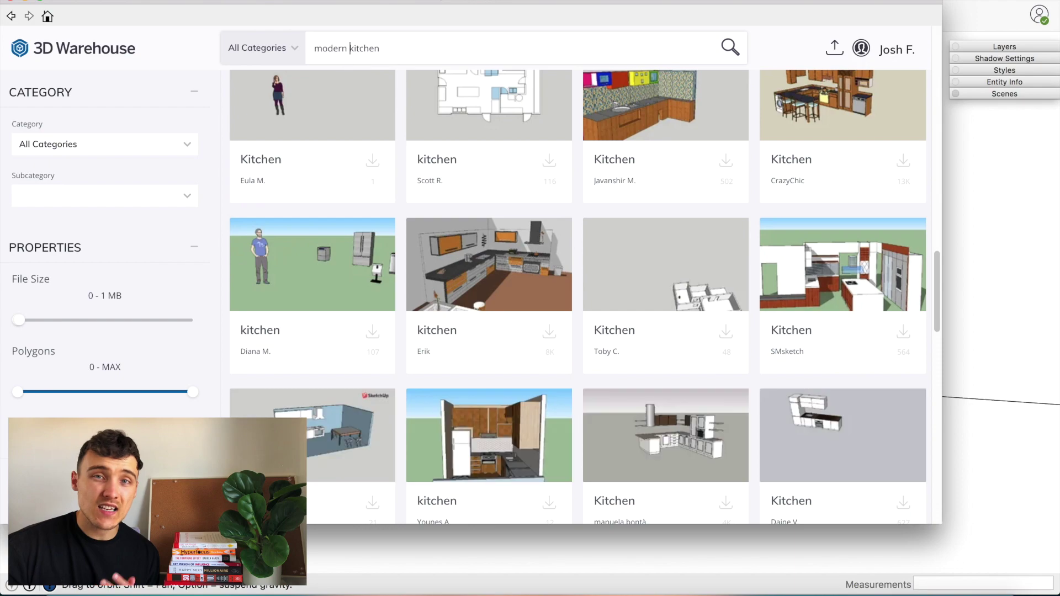
{"action": "scroll", "coordinate": [760, 407], "scroll_direction": "down", "scroll_amount": 10}
{"action": "key", "text": "super+a"}
{"action": "type", "text": "ki"}
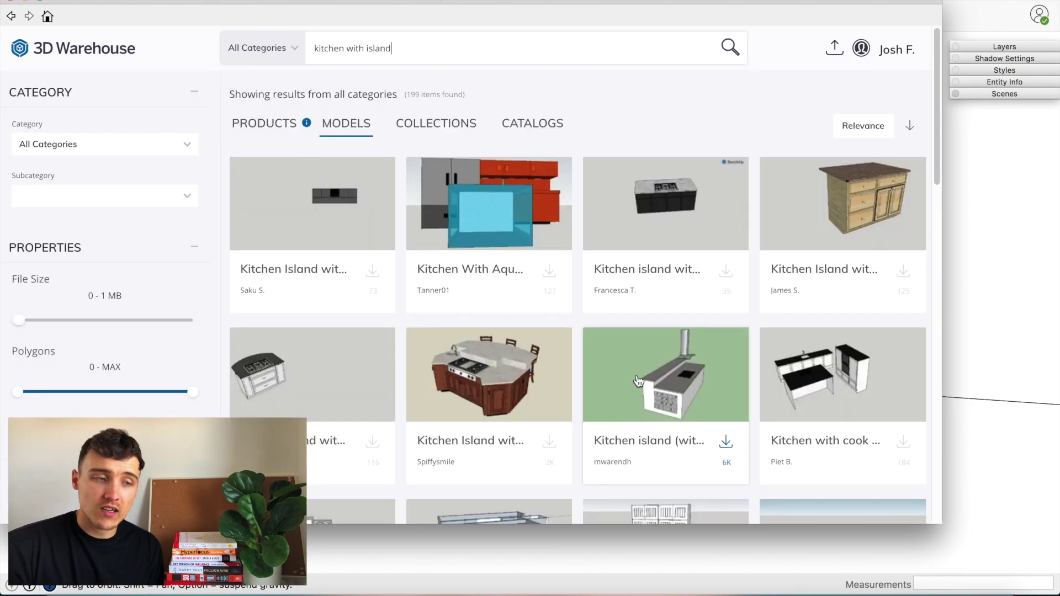
{"action": "scroll", "coordinate": [655, 331], "scroll_direction": "down", "scroll_amount": 5}
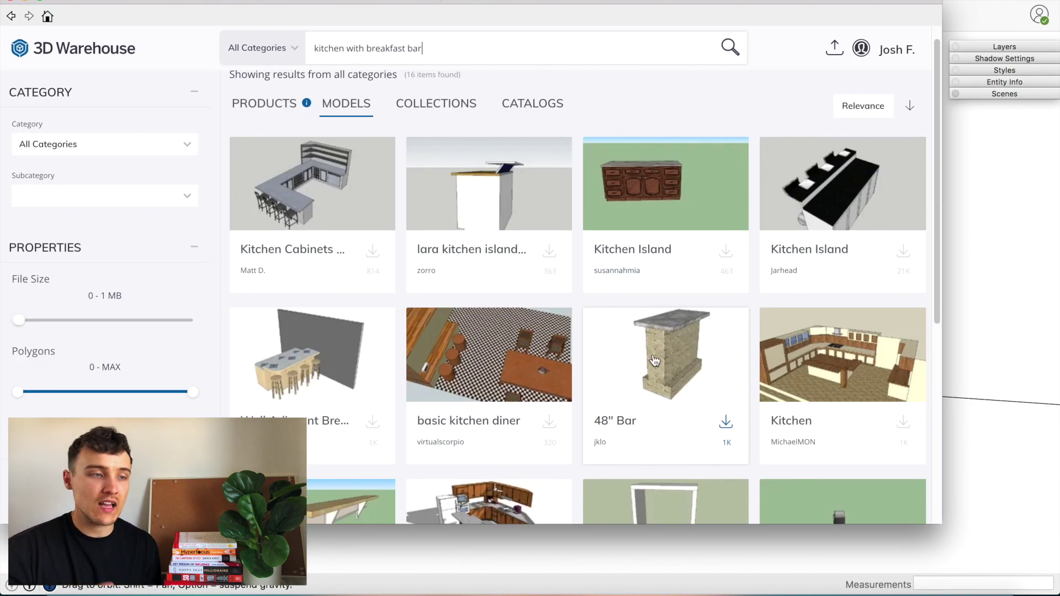
{"action": "scroll", "coordinate": [655, 360], "scroll_direction": "down", "scroll_amount": 5}
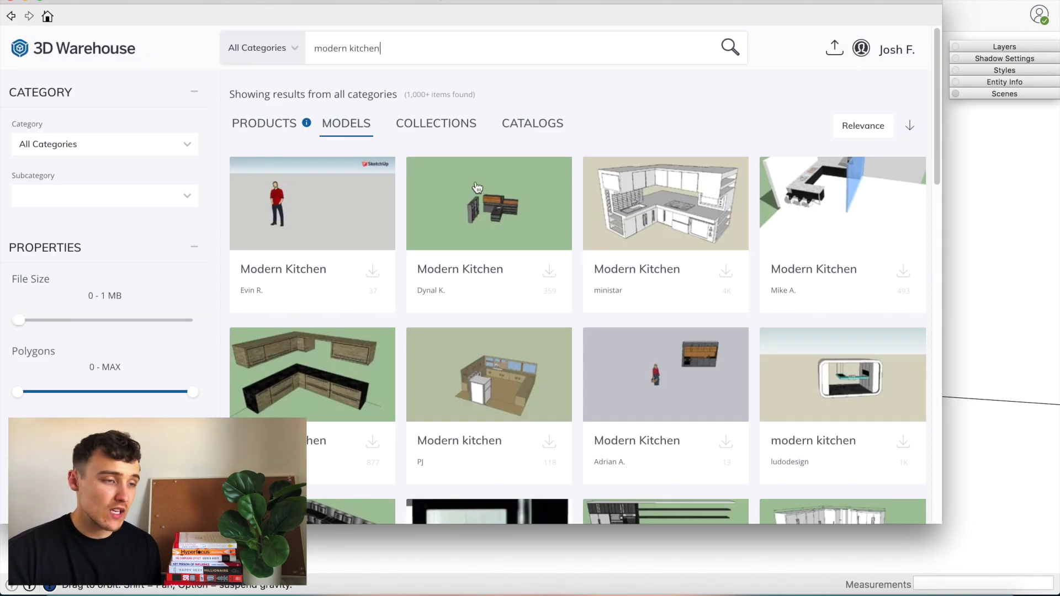
{"action": "scroll", "coordinate": [715, 337], "scroll_direction": "down", "scroll_amount": 5}
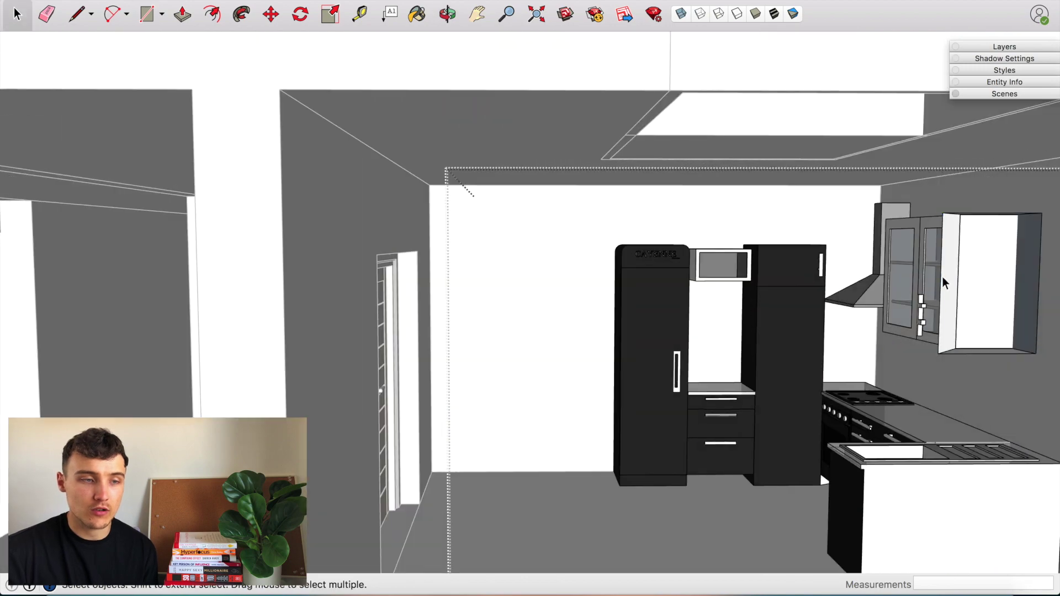
From a front view of the kitchen, download dining_table and load it into the model.
{"action": "key", "text": "r"}
{"action": "key", "text": "l"}
{"action": "key", "text": "space"}
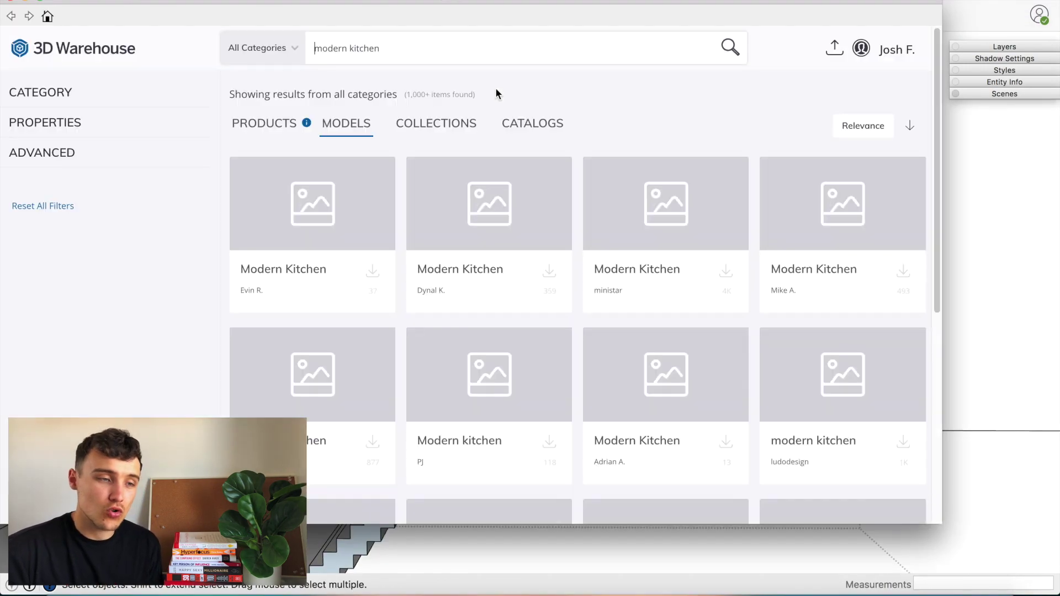
{"action": "scroll", "coordinate": [608, 359], "scroll_direction": "down", "scroll_amount": 10}
{"action": "scroll", "coordinate": [660, 410], "scroll_direction": "down", "scroll_amount": 15}
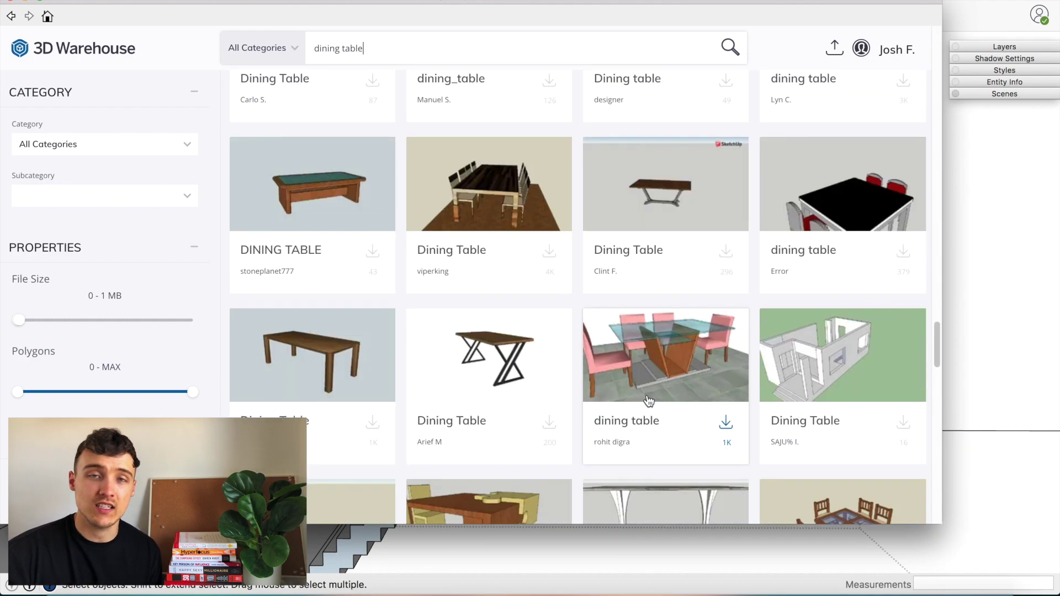
{"action": "scroll", "coordinate": [647, 396], "scroll_direction": "down", "scroll_amount": 5}
{"action": "left_click", "coordinate": [646, 393]}
{"action": "left_click", "coordinate": [618, 332]}
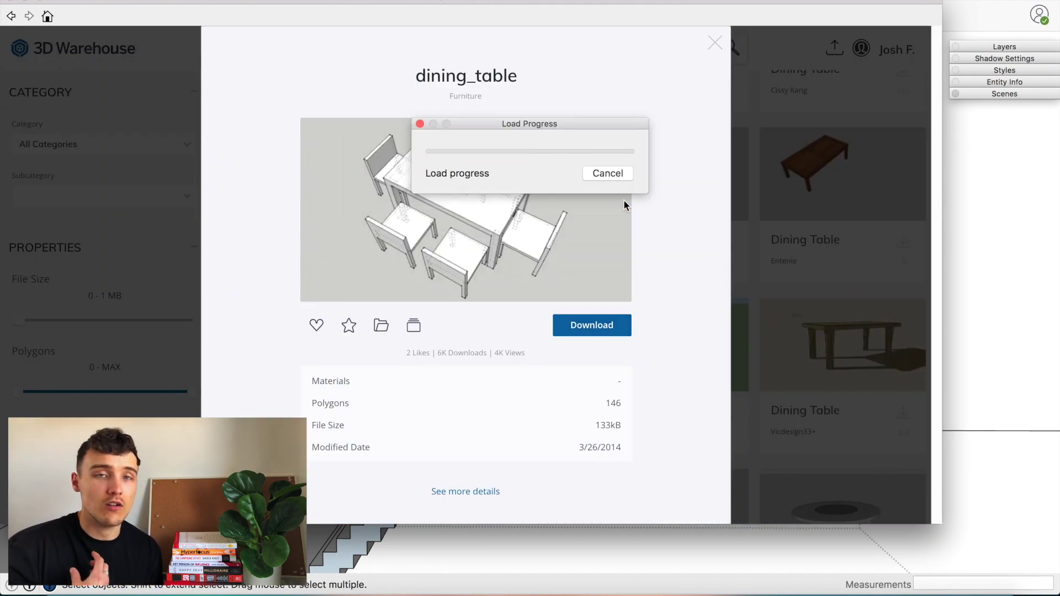
{"action": "left_click", "coordinate": [624, 201]}
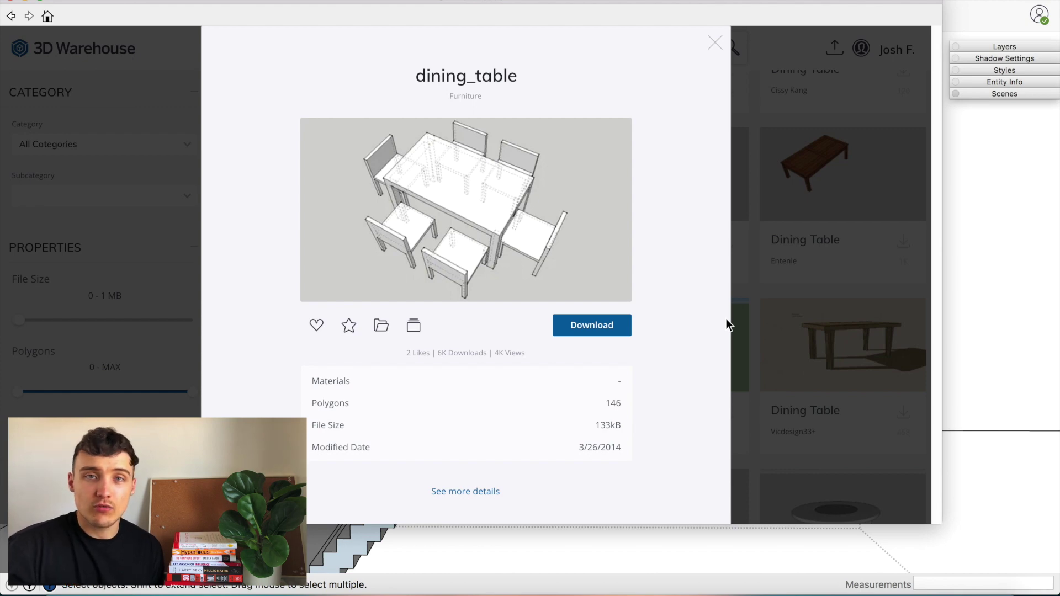
{"action": "scroll", "coordinate": [737, 367], "scroll_direction": "up", "scroll_amount": 5}
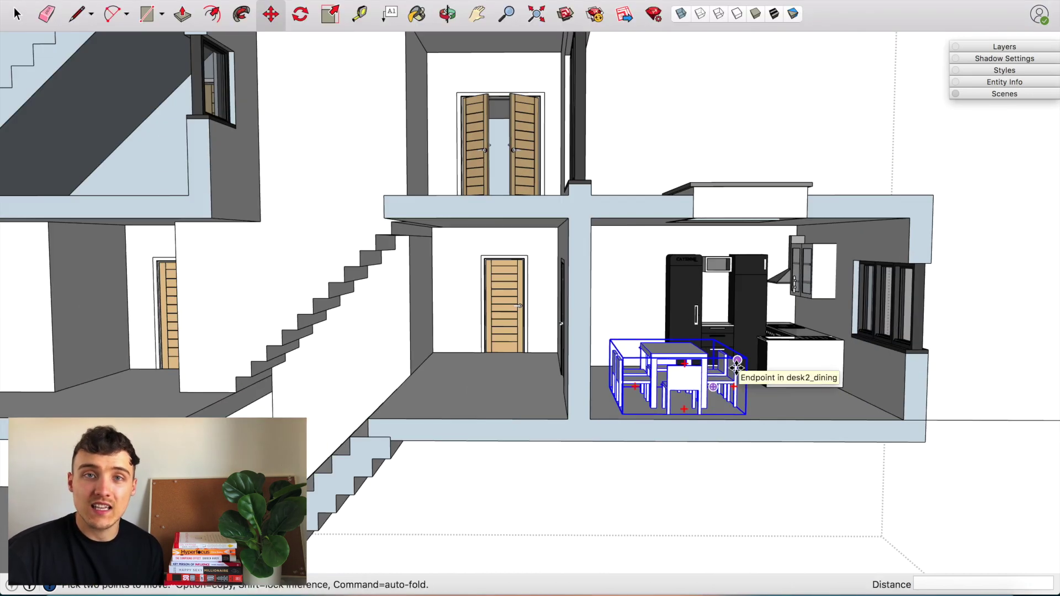
Set the dining table down in the kitchen.
{"action": "left_click", "coordinate": [737, 367]}
{"action": "key", "text": "space"}
{"action": "scroll", "coordinate": [622, 425], "scroll_direction": "down", "scroll_amount": 10}
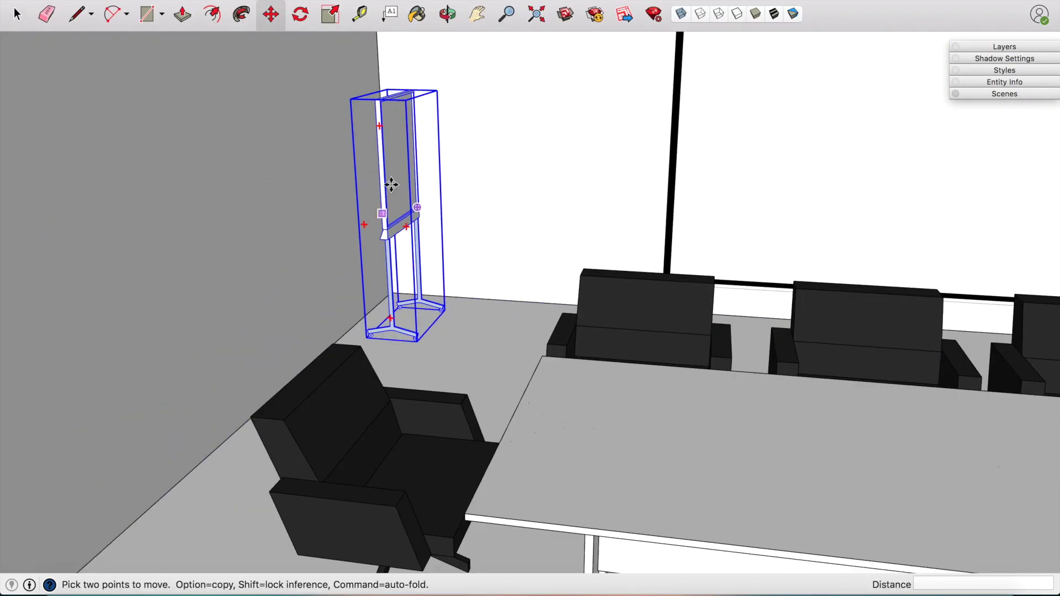
Download the Wall Hung 900mm Vanity Unit for the upstairs bathroom.
{"action": "scroll", "coordinate": [391, 177], "scroll_direction": "up", "scroll_amount": 5}
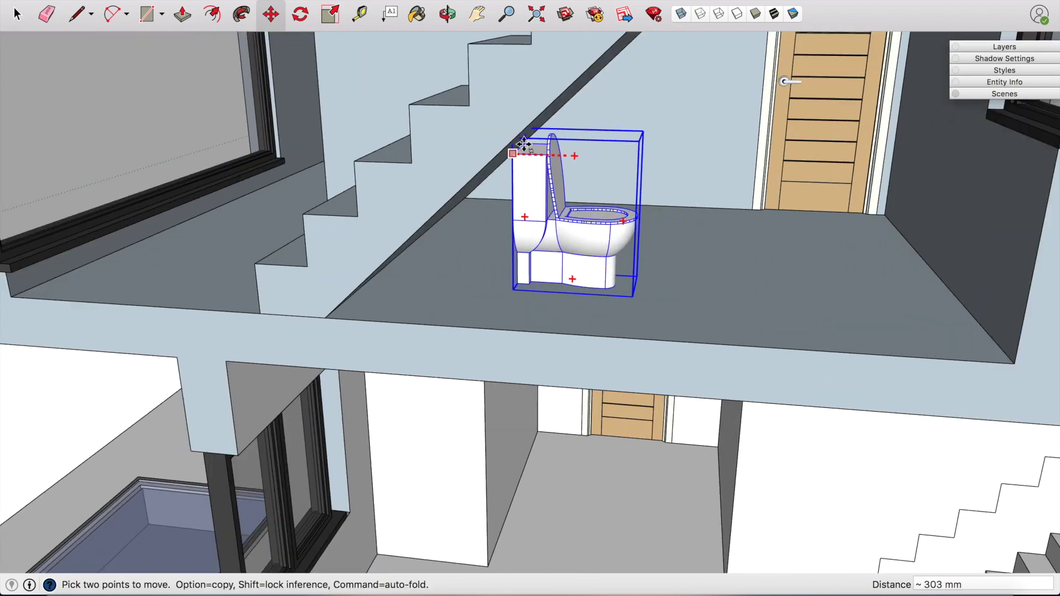
{"action": "scroll", "coordinate": [498, 158], "scroll_direction": "up", "scroll_amount": 3}
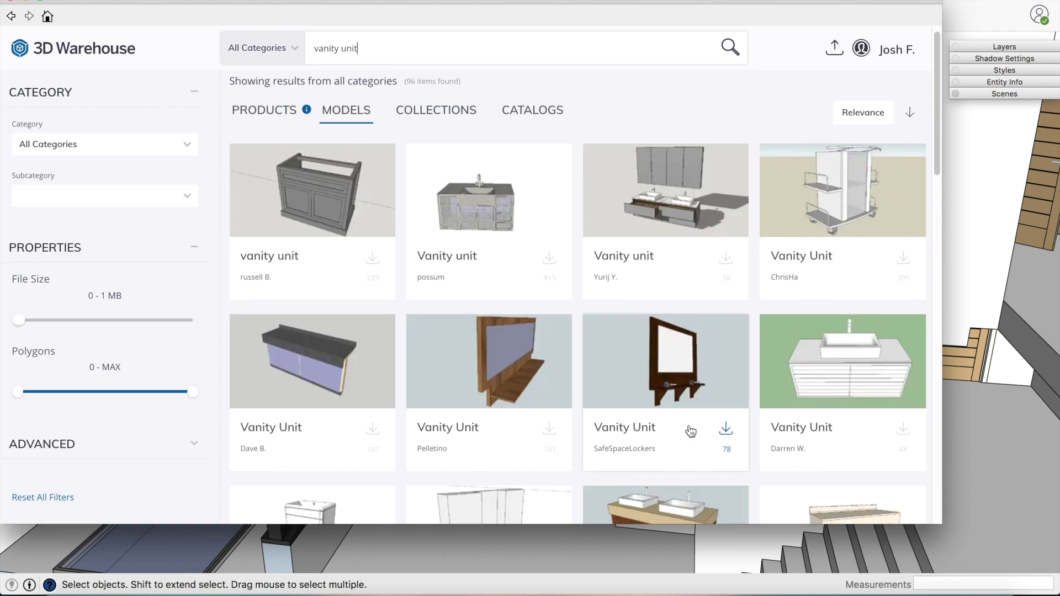
{"action": "scroll", "coordinate": [666, 360], "scroll_direction": "down", "scroll_amount": 10}
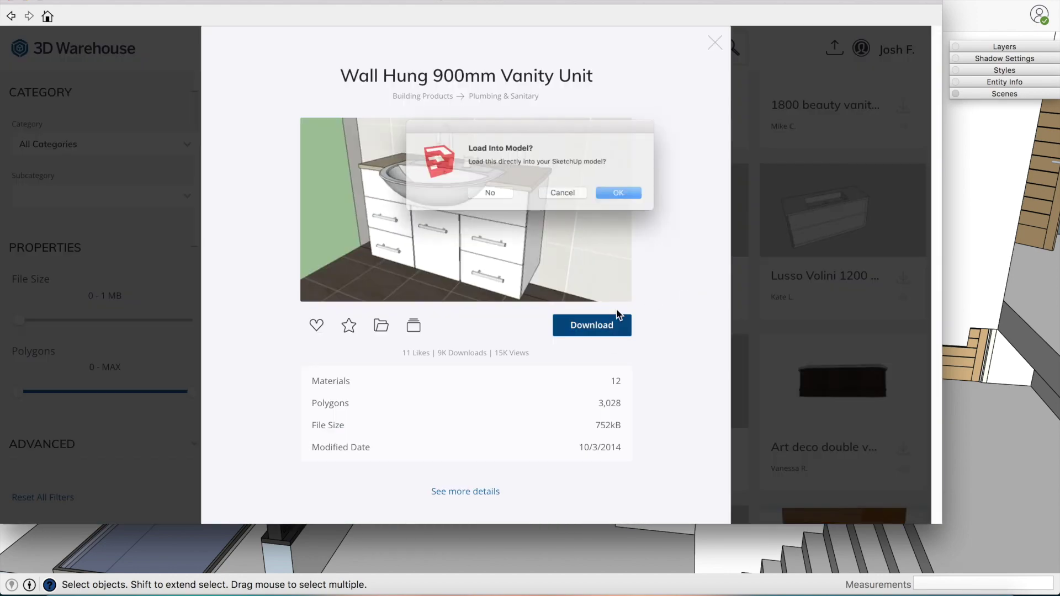
{"action": "left_click", "coordinate": [619, 194]}
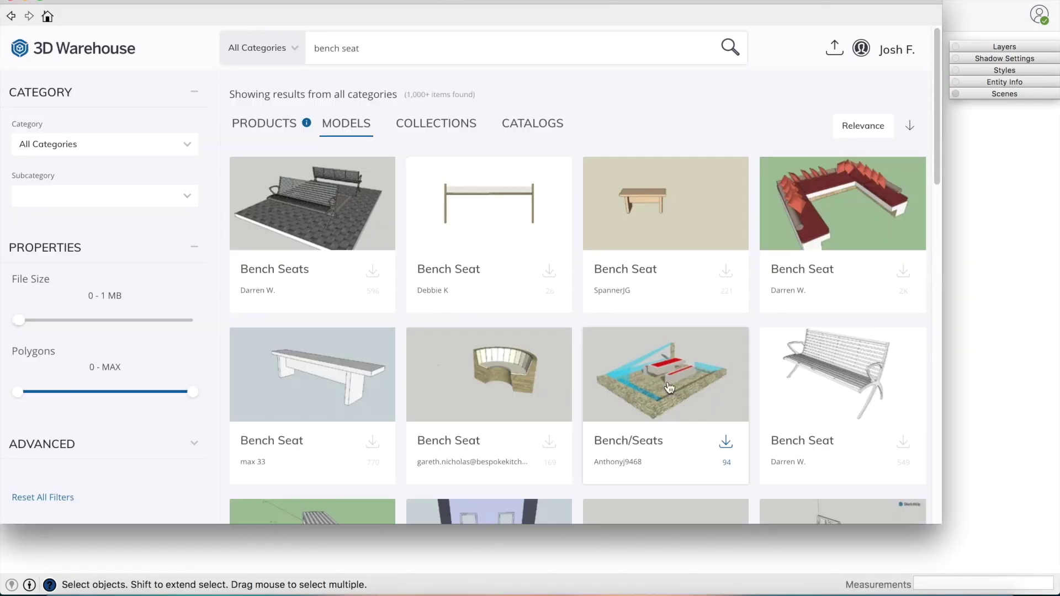
Turn the window seat into place beside the window.
{"action": "scroll", "coordinate": [575, 299], "scroll_direction": "down", "scroll_amount": 5}
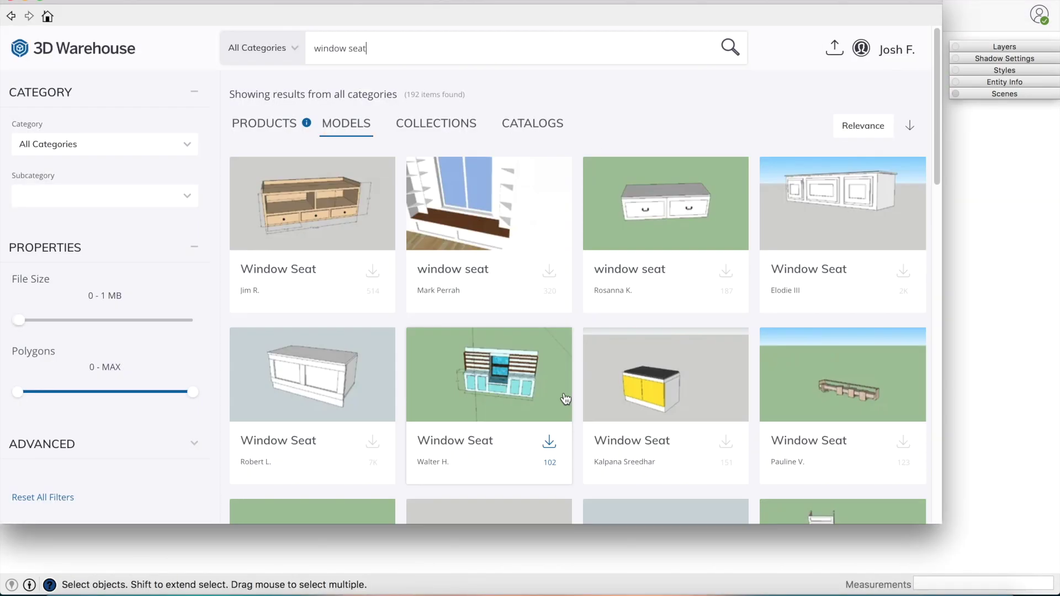
{"action": "scroll", "coordinate": [566, 398], "scroll_direction": "down", "scroll_amount": 5}
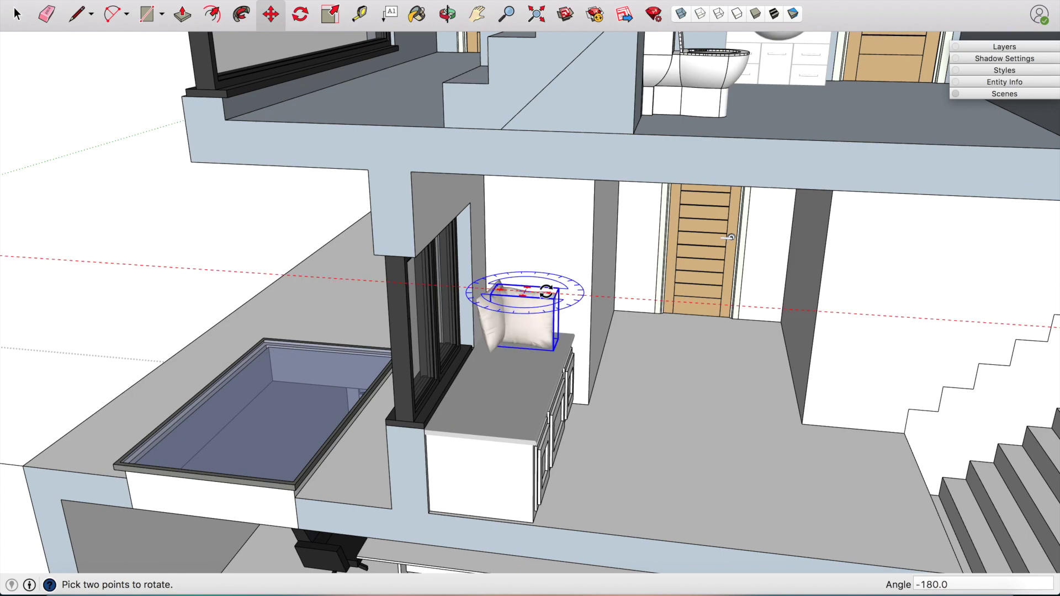
{"action": "key", "text": "m"}
{"action": "left_click", "coordinate": [532, 319]}
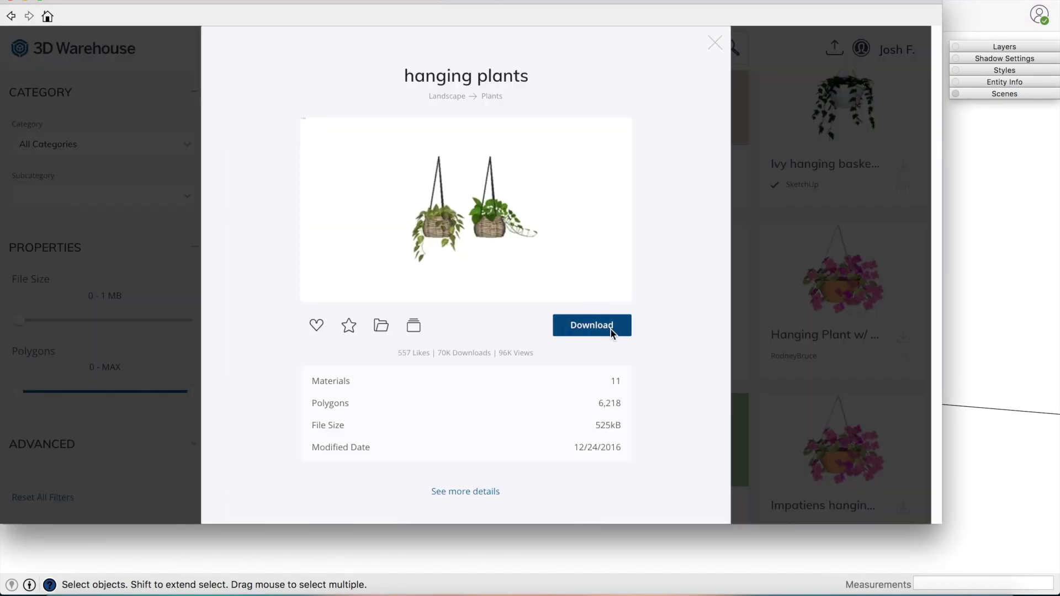
Place hanging plants on the upper floor and a coat rack, then load a fridge freezer.
{"action": "left_click", "coordinate": [609, 330]}
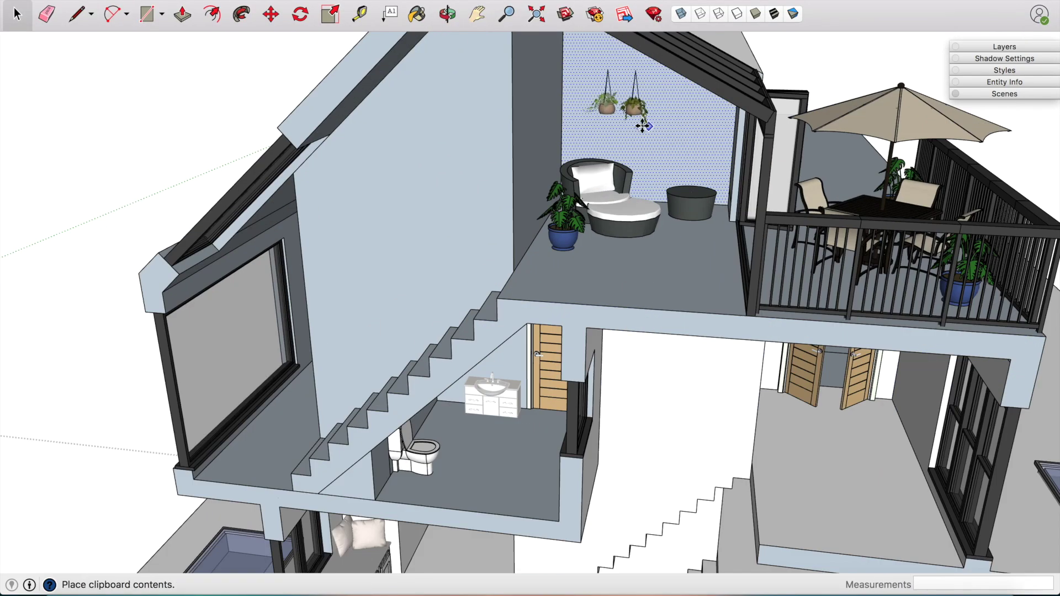
{"action": "left_click", "coordinate": [602, 111]}
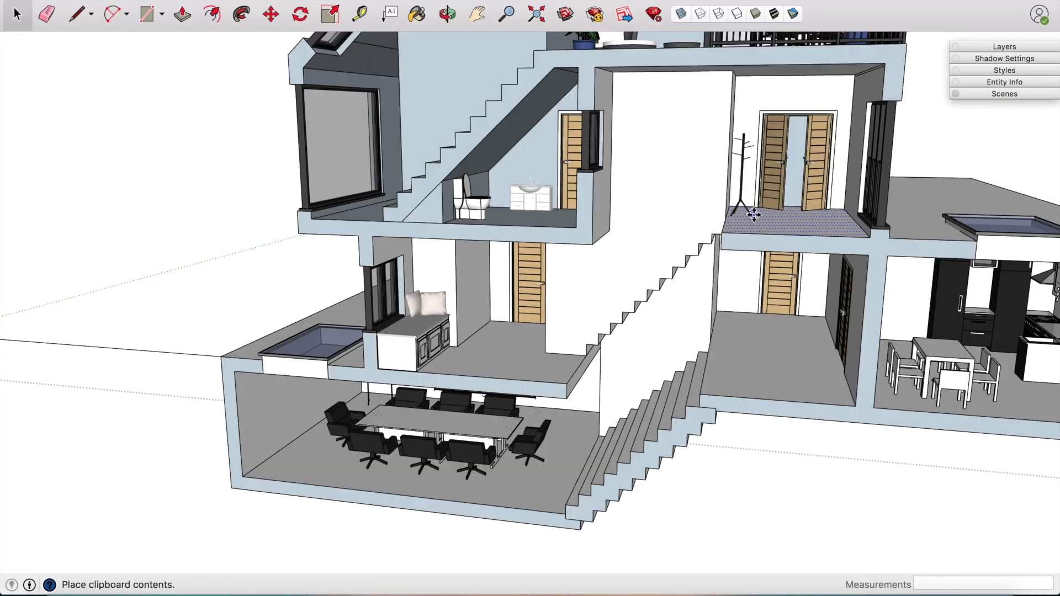
{"action": "left_click", "coordinate": [750, 225]}
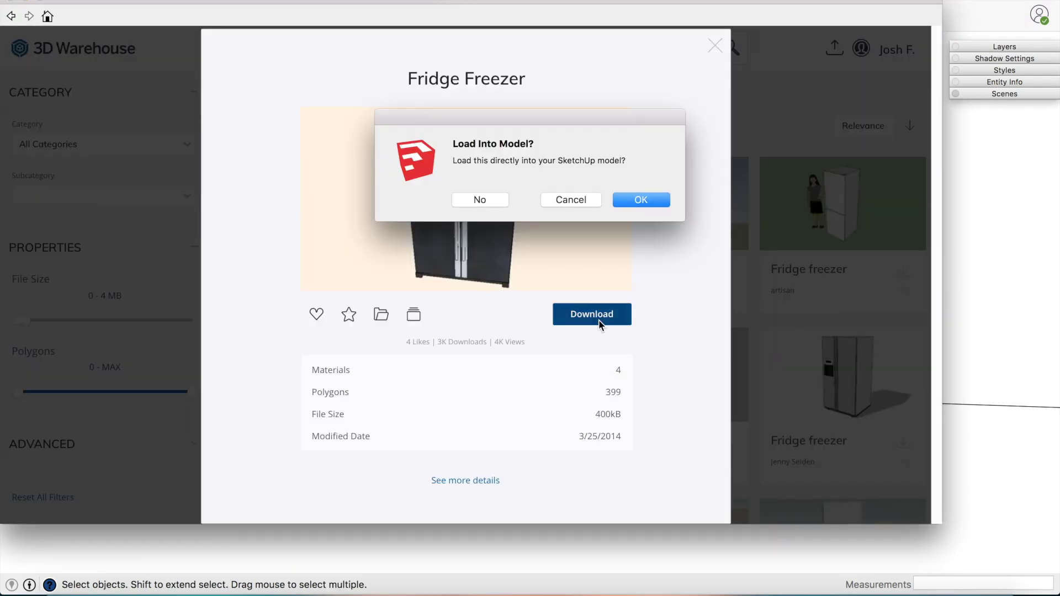
{"action": "left_click", "coordinate": [648, 199]}
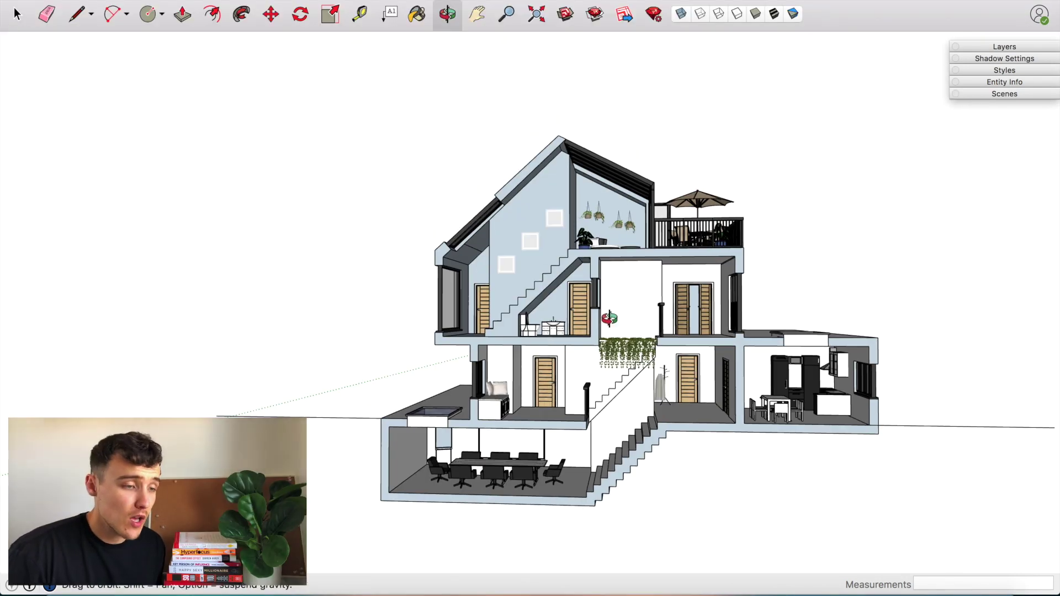
Show the CITY layer and zoom out to fit the whole city around the house.
{"action": "middle_click_drag", "start_coordinate": [609, 317], "coordinate": [599, 314]}
{"action": "left_click", "coordinate": [1017, 96]}
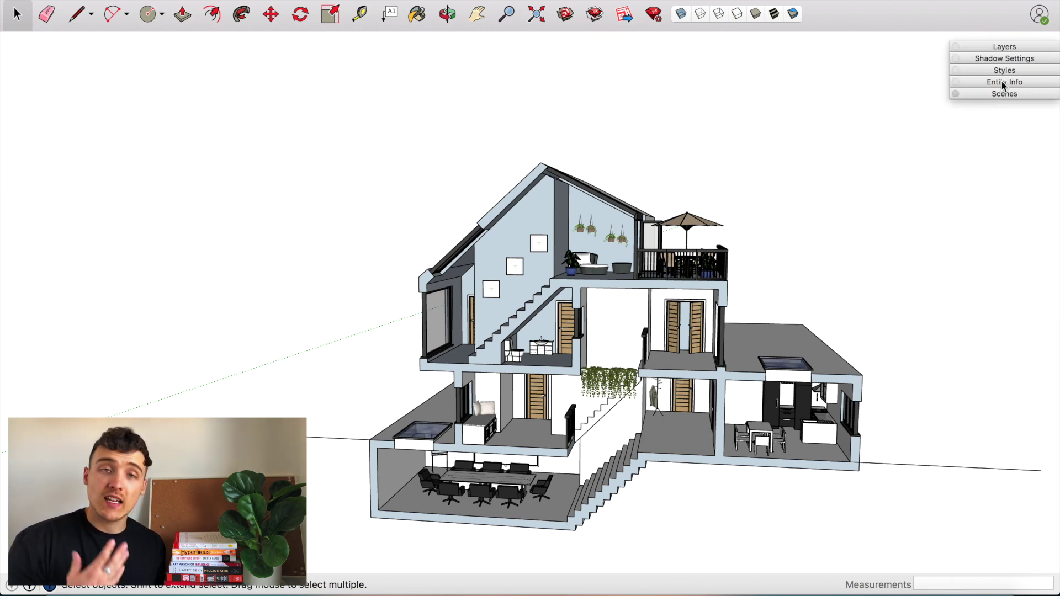
{"action": "left_click", "coordinate": [999, 47]}
{"action": "left_click", "coordinate": [851, 112]}
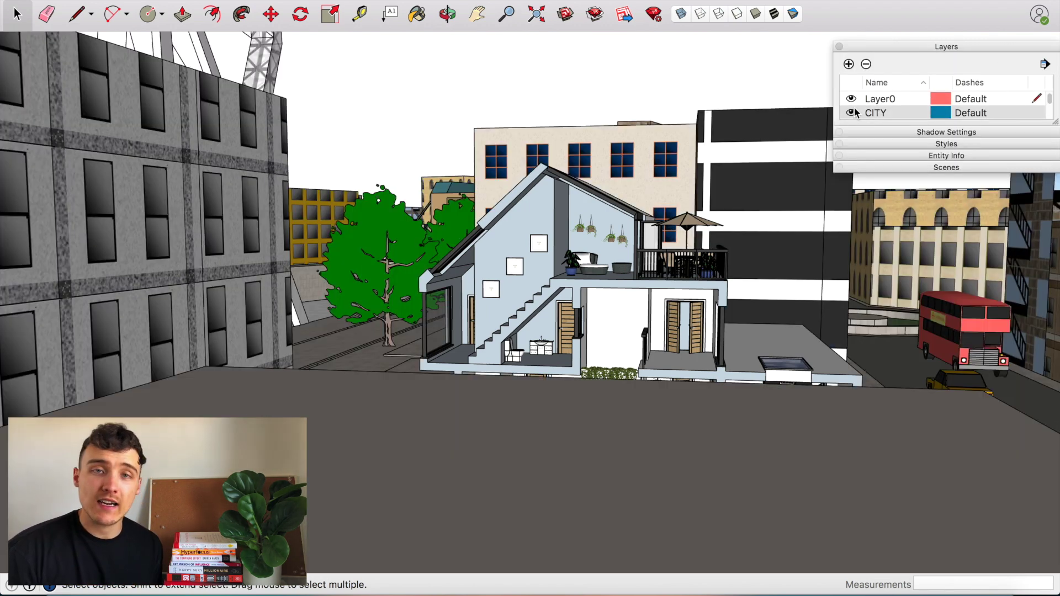
{"action": "left_click", "coordinate": [906, 132]}
{"action": "left_click", "coordinate": [906, 132]}
{"action": "middle_click_drag", "start_coordinate": [840, 184], "coordinate": [639, 472]}
{"action": "left_click", "coordinate": [531, 14]}
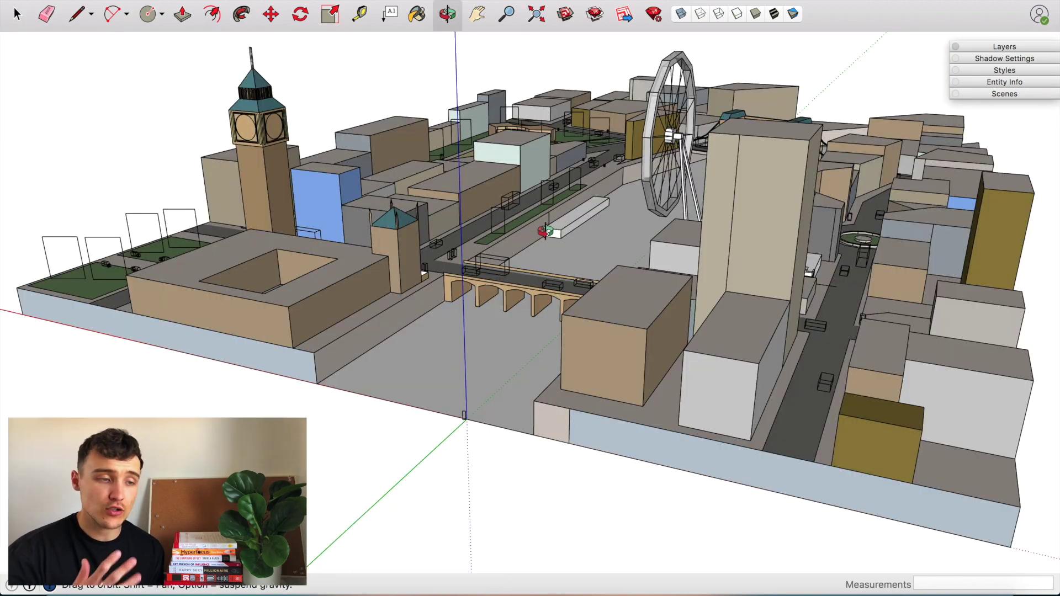
{"action": "scroll", "coordinate": [742, 251], "scroll_direction": "up", "scroll_amount": 5}
{"action": "scroll", "coordinate": [742, 251], "scroll_direction": "down", "scroll_amount": 5}
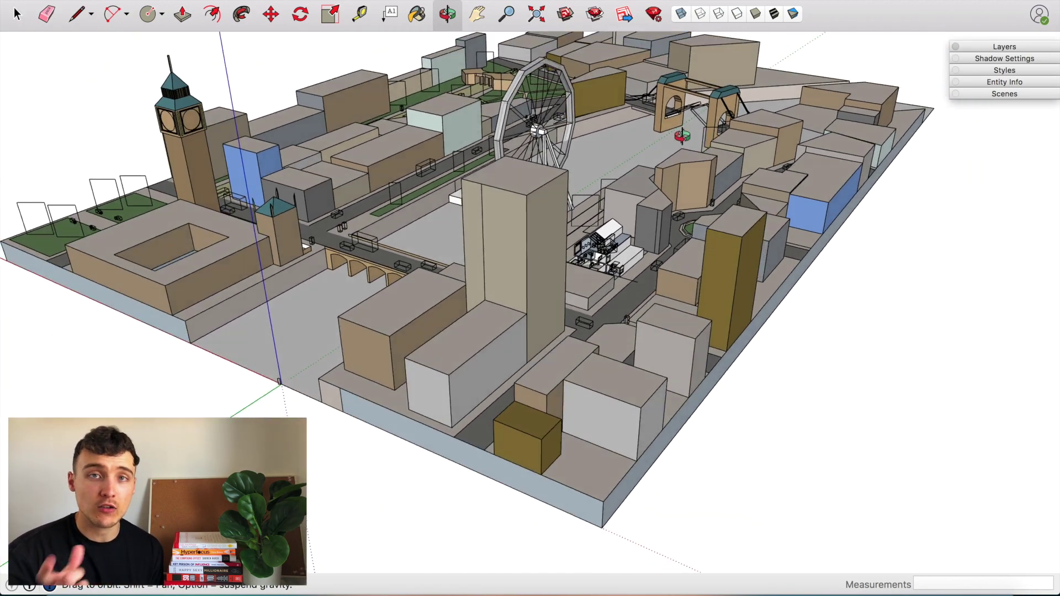
Add a section plane on the city model and move it 500 mm.
{"action": "left_click", "coordinate": [303, 1]}
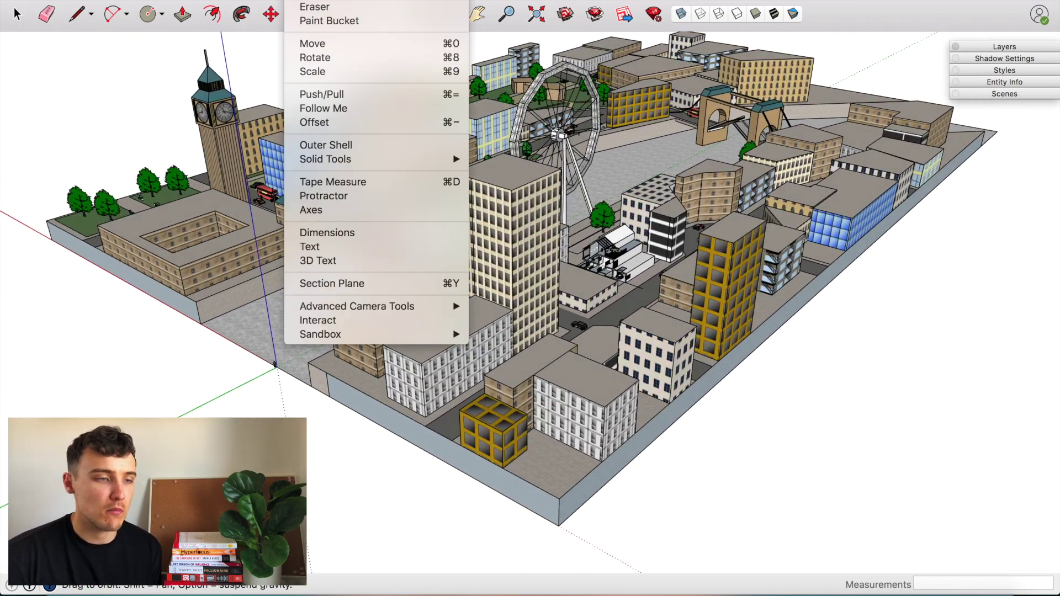
{"action": "left_click", "coordinate": [449, 284]}
{"action": "left_click", "coordinate": [535, 425]}
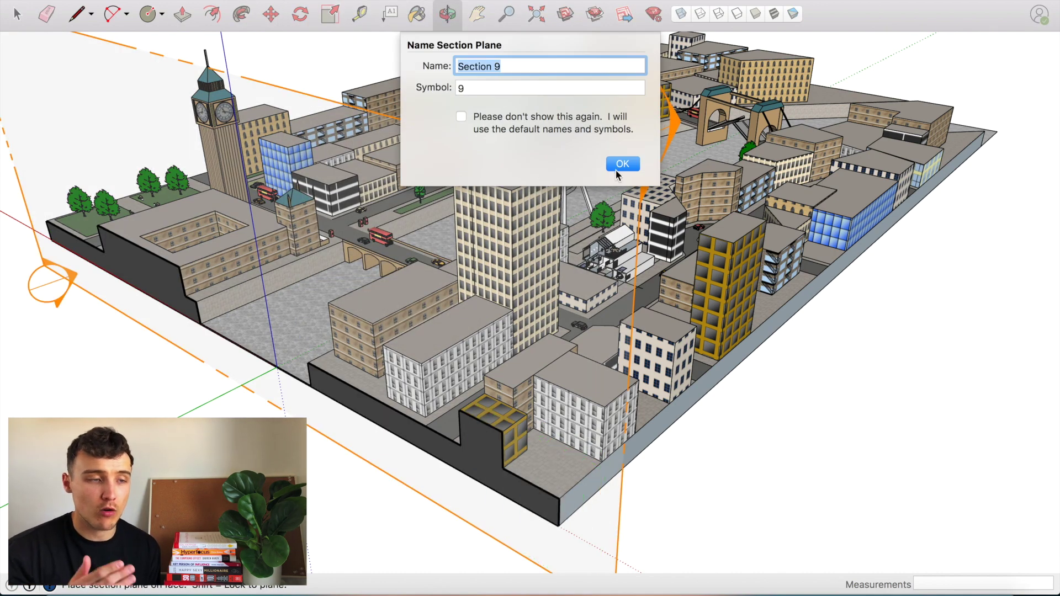
{"action": "key", "text": "Return"}
{"action": "key", "text": "m"}
{"action": "left_click", "coordinate": [624, 483]}
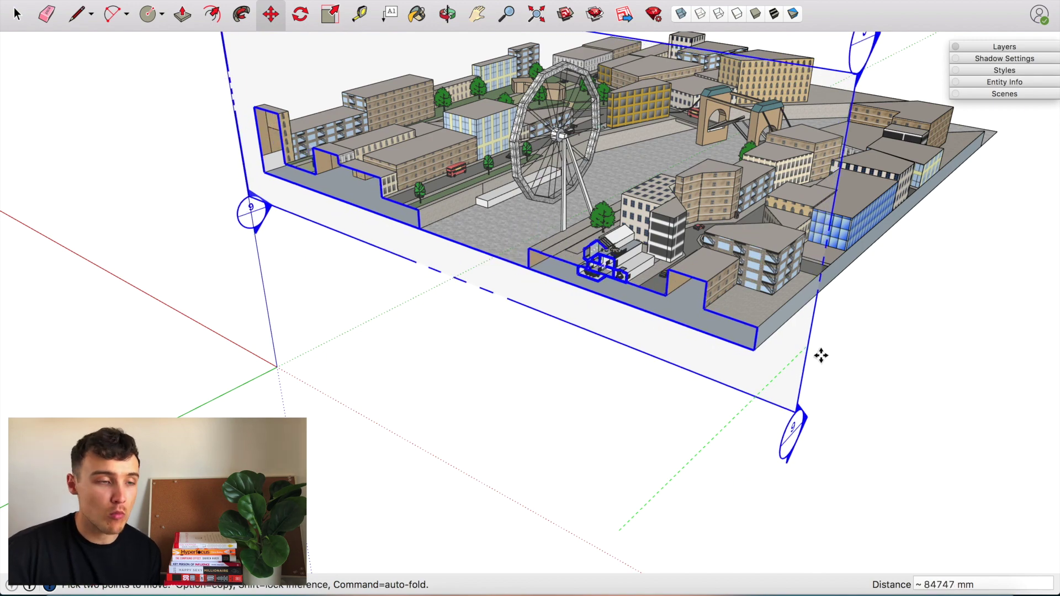
{"action": "left_click", "coordinate": [817, 354]}
{"action": "scroll", "coordinate": [495, 353], "scroll_direction": "up", "scroll_amount": 10}
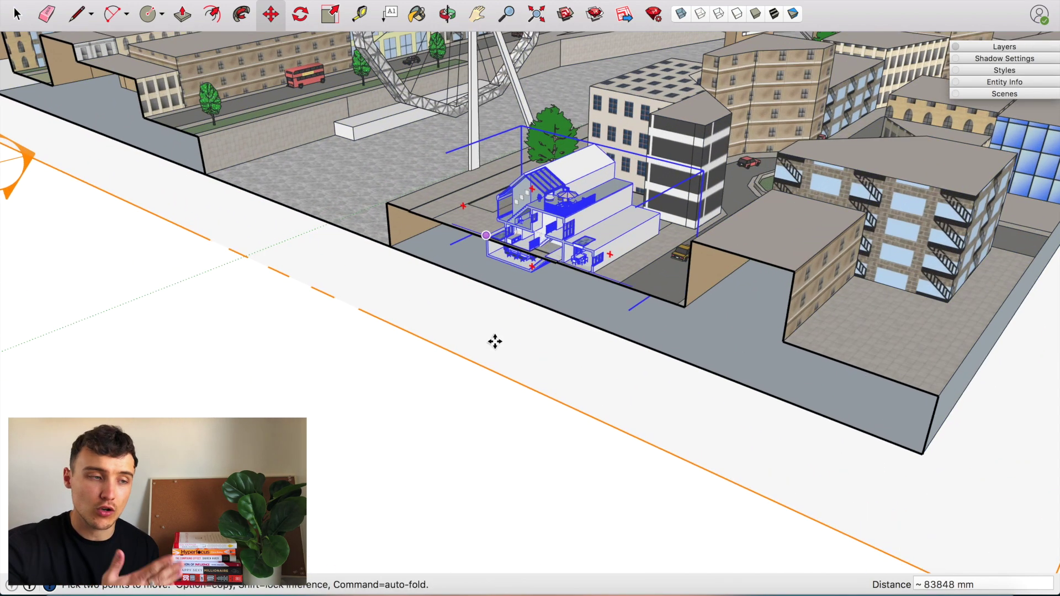
{"action": "scroll", "coordinate": [487, 402], "scroll_direction": "up", "scroll_amount": 3}
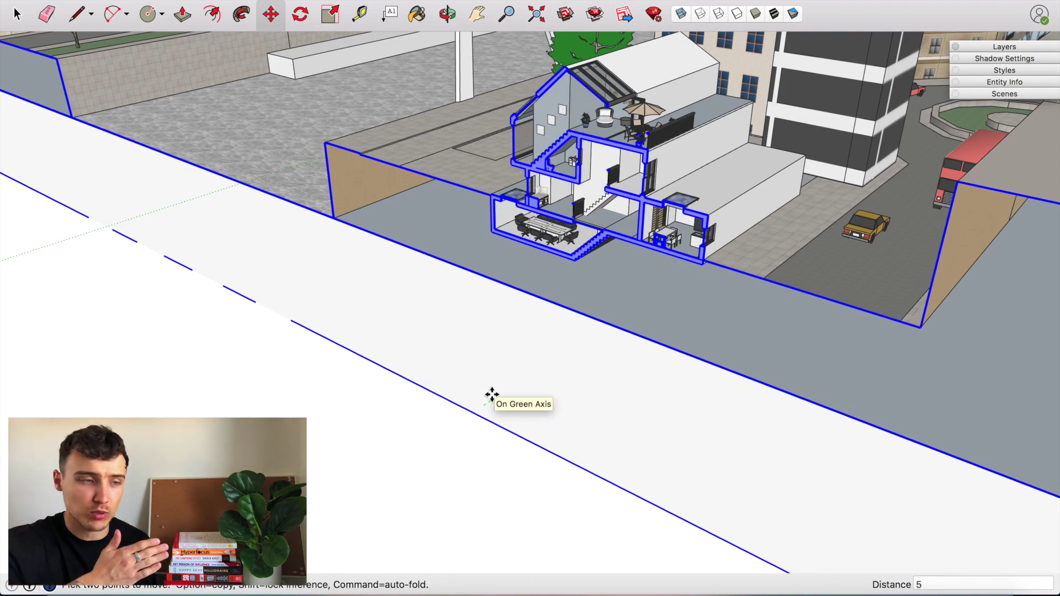
{"action": "type", "text": "00"}
{"action": "key", "text": "Return"}
Toggle section cut display and hide the dotted guide lines in a top-down view.
{"action": "scroll", "coordinate": [596, 359], "scroll_direction": "down", "scroll_amount": 3}
{"action": "middle_click_drag", "start_coordinate": [596, 360], "coordinate": [628, 238]}
{"action": "scroll", "coordinate": [628, 239], "scroll_direction": "up", "scroll_amount": 5}
{"action": "scroll", "coordinate": [628, 239], "scroll_direction": "down", "scroll_amount": 3}
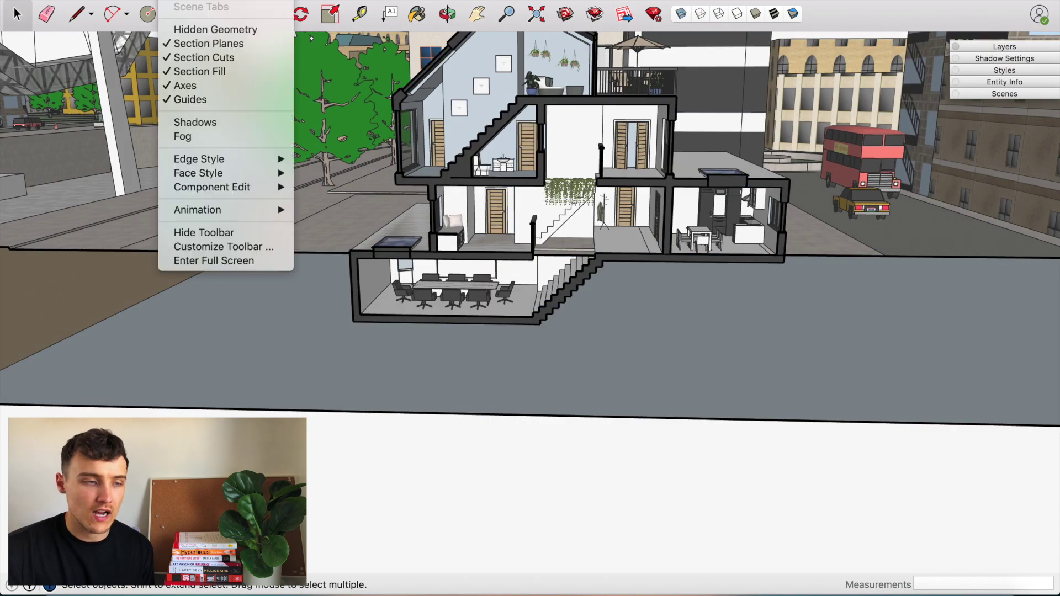
{"action": "left_click", "coordinate": [197, 57]}
{"action": "scroll", "coordinate": [426, 240], "scroll_direction": "up", "scroll_amount": 5}
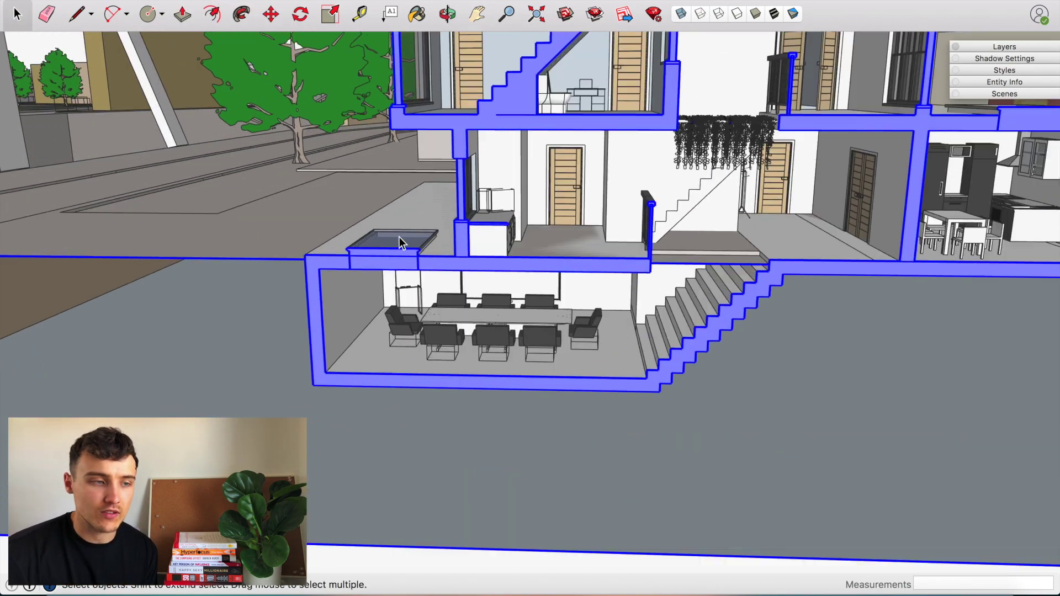
{"action": "scroll", "coordinate": [392, 262], "scroll_direction": "down", "scroll_amount": 3}
{"action": "scroll", "coordinate": [395, 272], "scroll_direction": "up", "scroll_amount": 3}
{"action": "middle_click_drag", "start_coordinate": [396, 273], "coordinate": [331, 166]}
{"action": "scroll", "coordinate": [466, 367], "scroll_direction": "down", "scroll_amount": 5}
{"action": "left_click", "coordinate": [177, 1]}
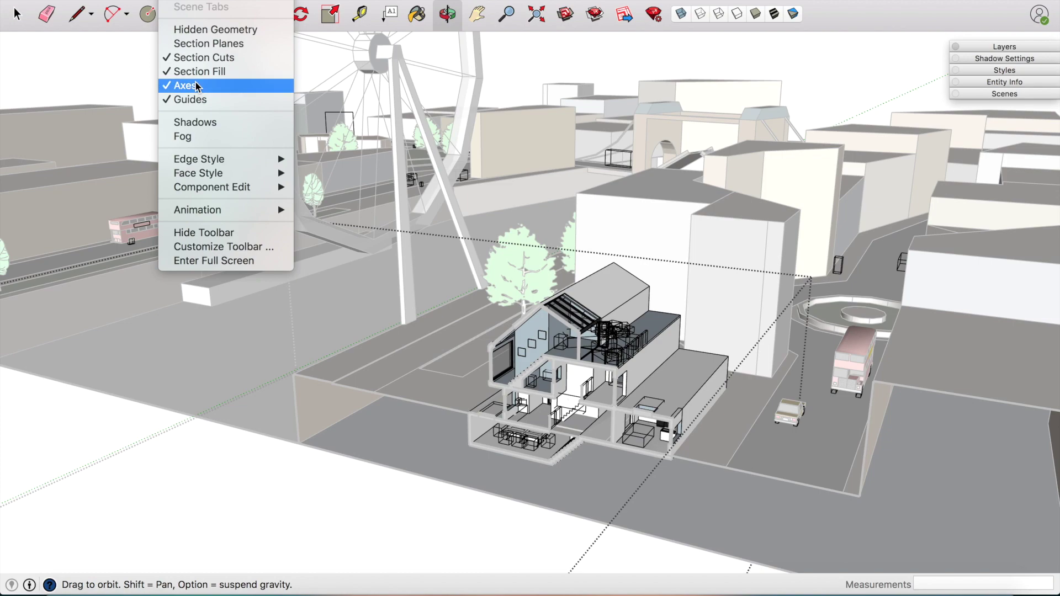
{"action": "left_click", "coordinate": [196, 101]}
Move the section plane another 200 mm and switch to parallel projection.
{"action": "key", "text": "m"}
{"action": "left_click", "coordinate": [308, 508]}
{"action": "type", "text": "200"}
{"action": "key", "text": "Return"}
{"action": "scroll", "coordinate": [552, 525], "scroll_direction": "up", "scroll_amount": 6}
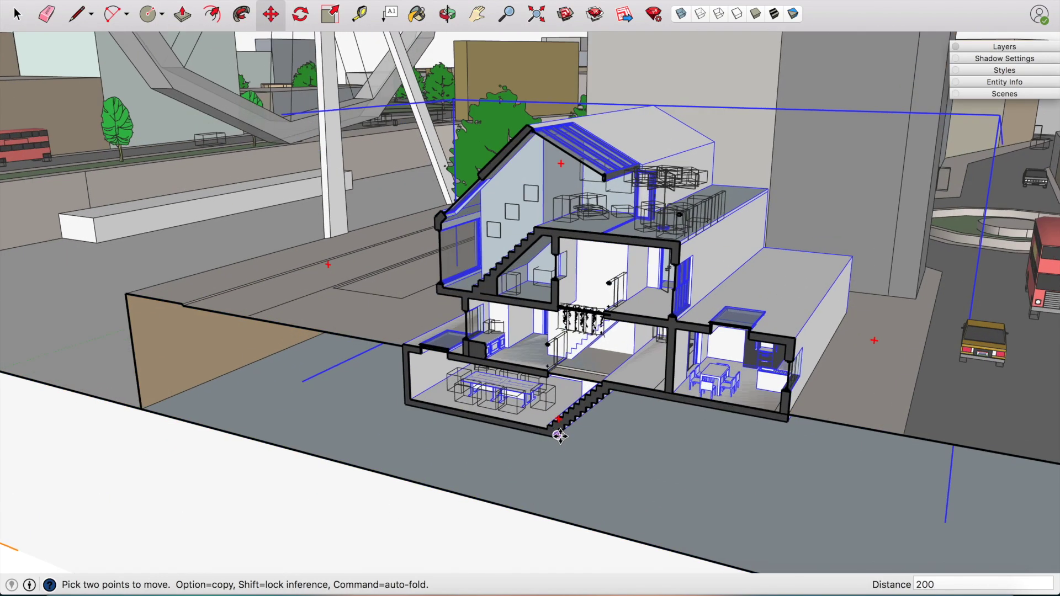
{"action": "scroll", "coordinate": [559, 436], "scroll_direction": "up", "scroll_amount": 2}
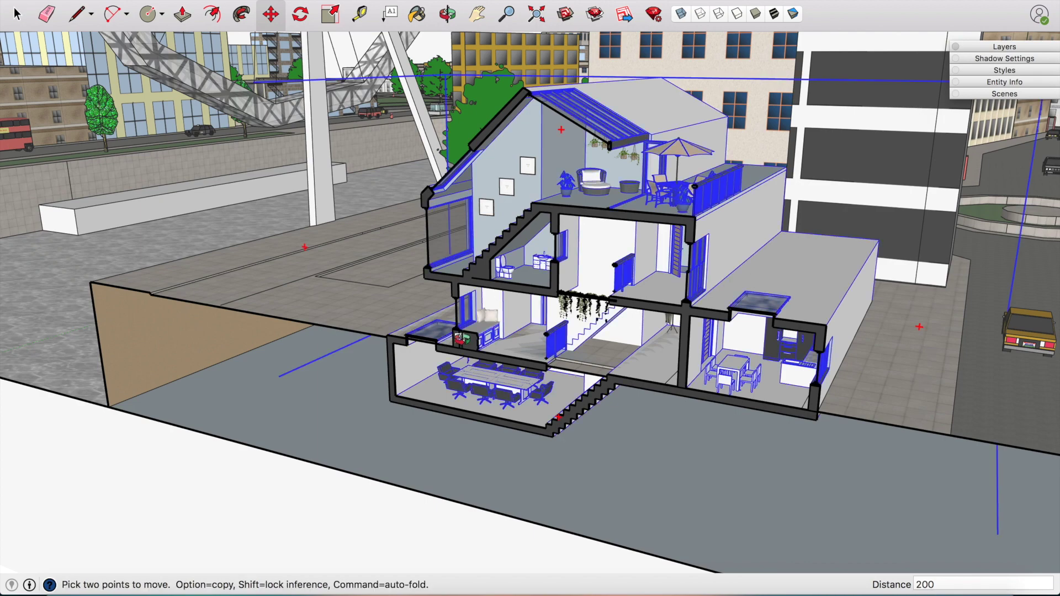
{"action": "key", "text": "o"}
{"action": "left_click_drag", "start_coordinate": [530, 276], "coordinate": [607, 265]}
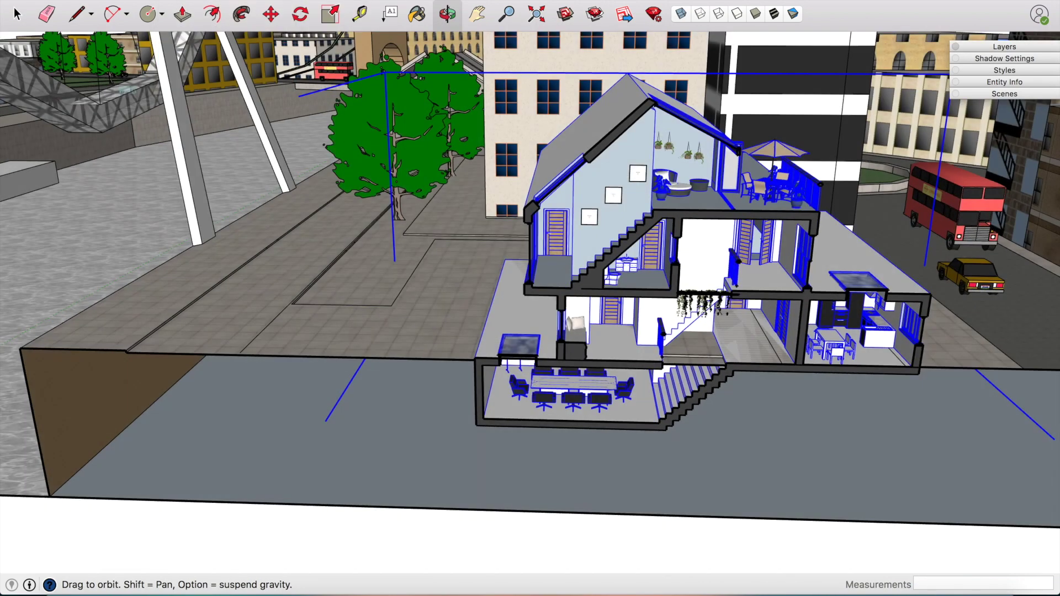
{"action": "left_click", "coordinate": [271, 42]}
Show the back elevation and apply the HiddenLine1 black-and-white line style.
{"action": "mouse_move", "coordinate": [342, 23]}
{"action": "left_click", "coordinate": [436, 59]}
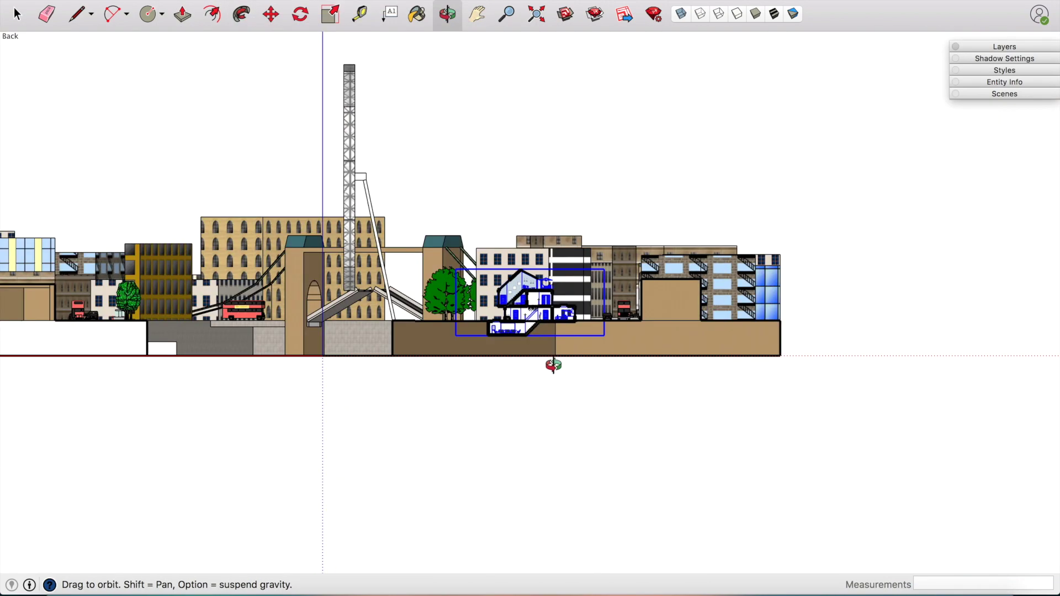
{"action": "scroll", "coordinate": [531, 319], "scroll_direction": "up", "scroll_amount": 6}
{"action": "left_click", "coordinate": [986, 72]}
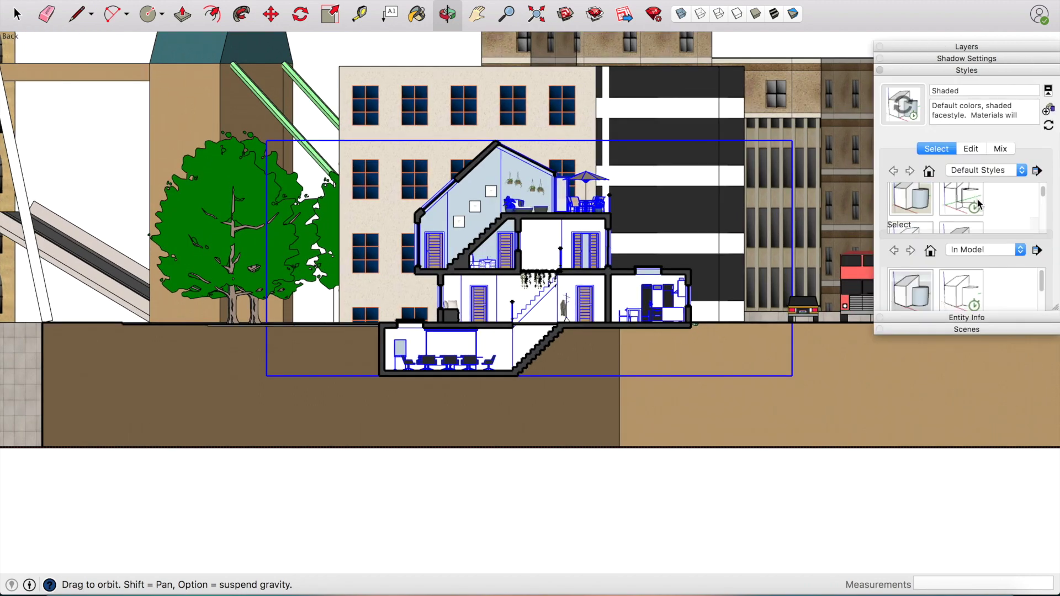
{"action": "left_click", "coordinate": [918, 203]}
{"action": "key", "text": "space"}
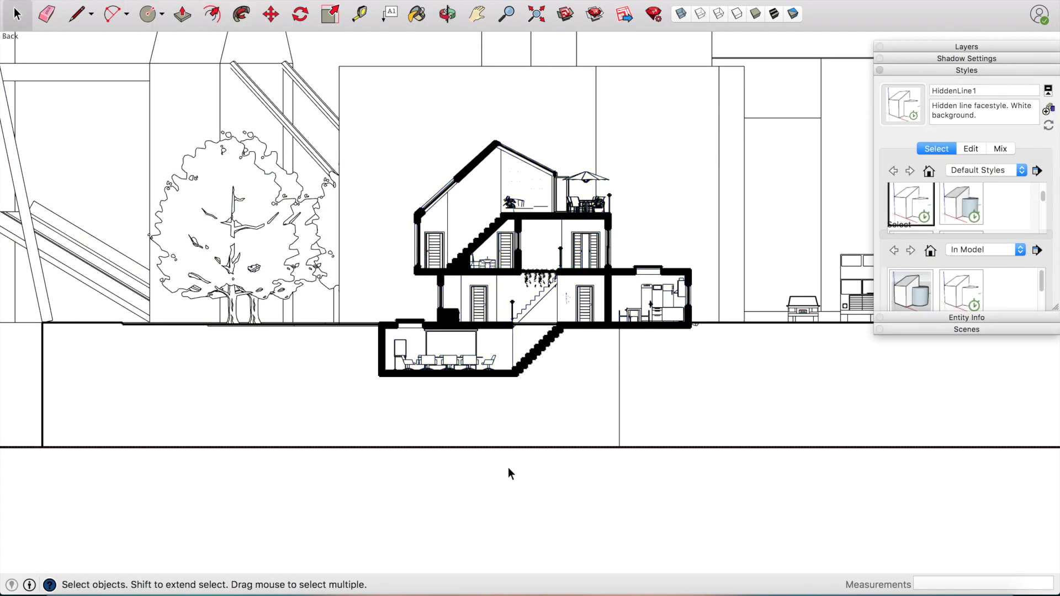
{"action": "left_click", "coordinate": [965, 70]}
Pan down onto the house section and turn off Section Fill so cut walls appear as outlines.
{"action": "scroll", "coordinate": [489, 198], "scroll_direction": "up", "scroll_amount": 1}
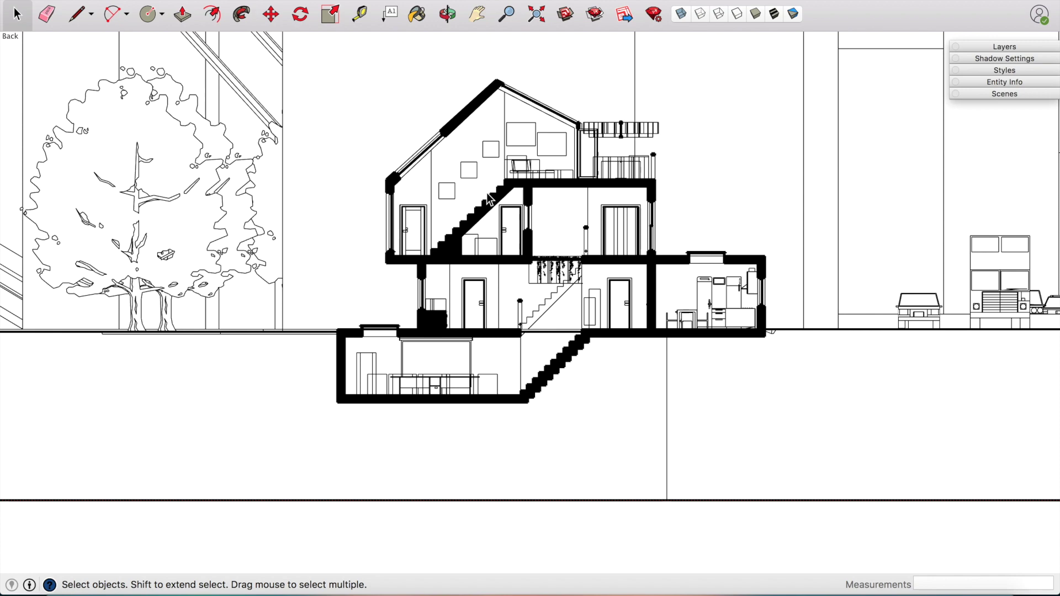
{"action": "key", "text": "h"}
{"action": "scroll", "coordinate": [489, 197], "scroll_direction": "up", "scroll_amount": 2}
{"action": "left_click_drag", "start_coordinate": [489, 197], "coordinate": [487, 218]}
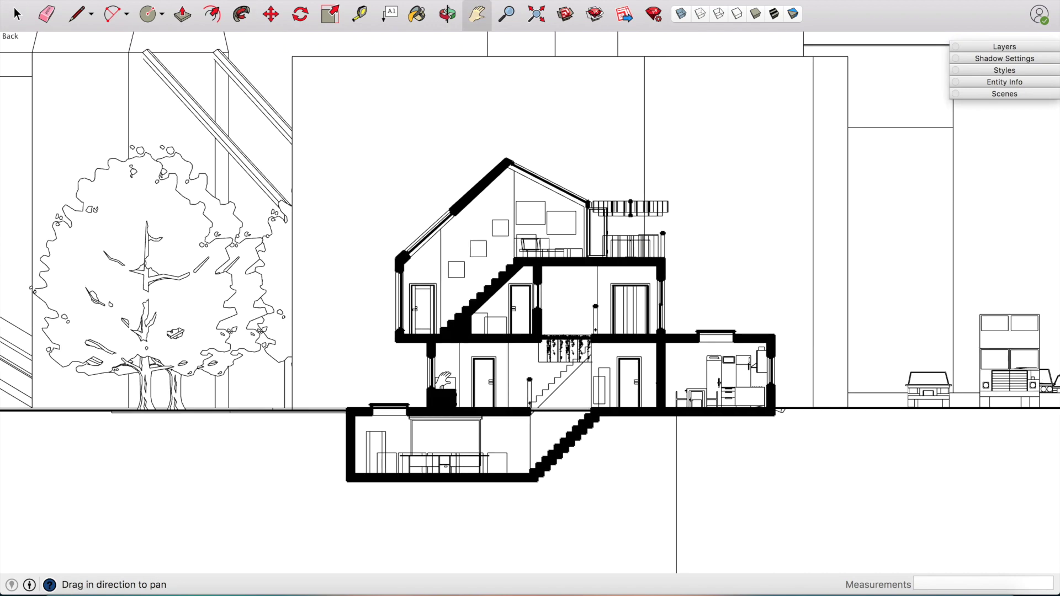
{"action": "left_click", "coordinate": [243, 6]}
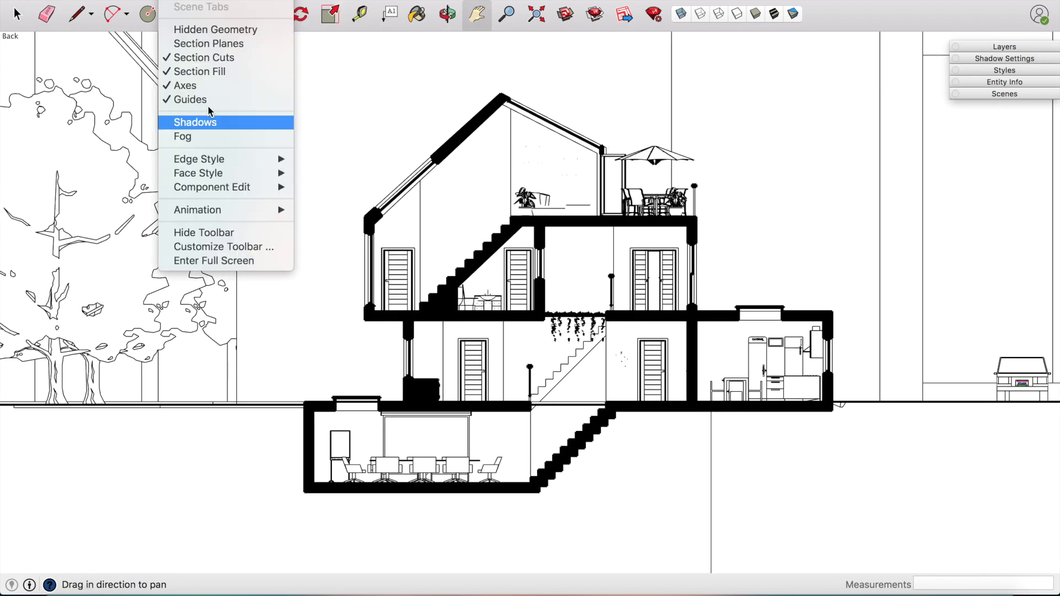
{"action": "left_click", "coordinate": [245, 71]}
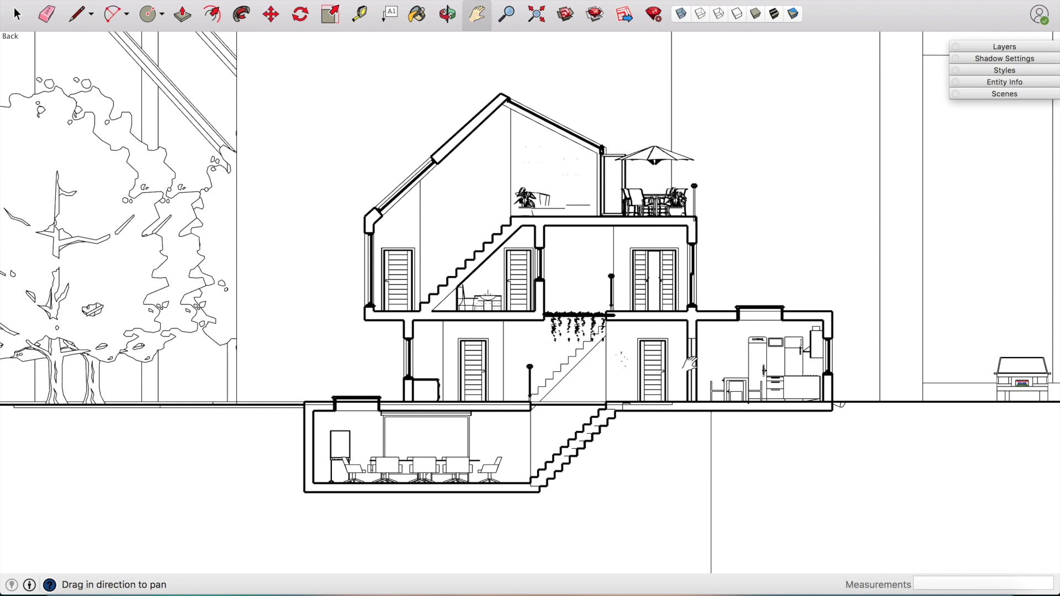
Review the style's edge settings and bring up the Shadow Settings panel.
{"action": "left_click", "coordinate": [1004, 71]}
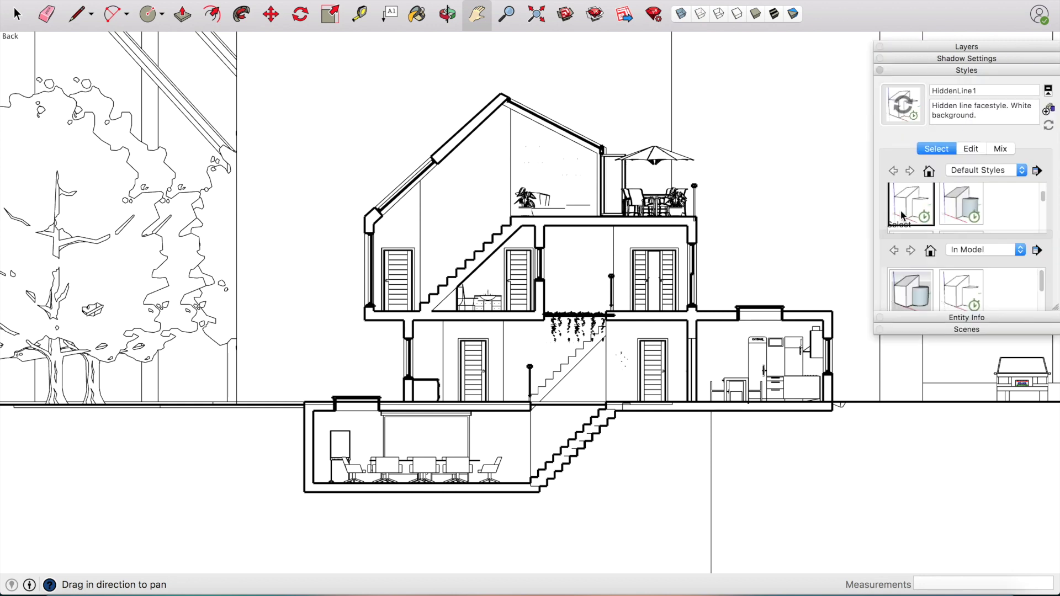
{"action": "left_click", "coordinate": [971, 149]}
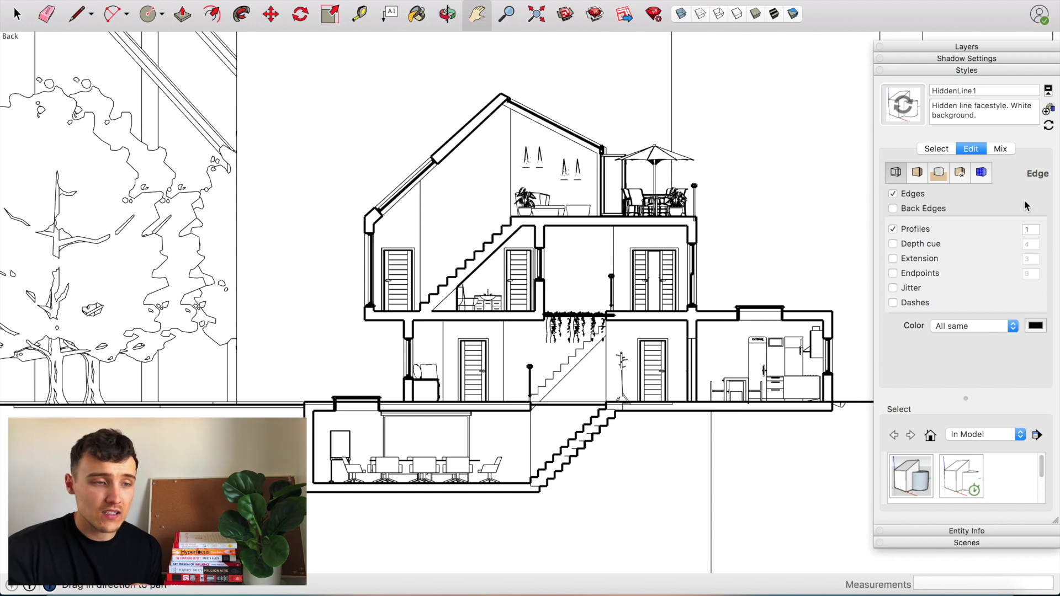
{"action": "left_click", "coordinate": [967, 70]}
{"action": "left_click", "coordinate": [991, 60]}
Save the back section view as Scene 1 and switch shadows on.
{"action": "left_click", "coordinate": [949, 156]}
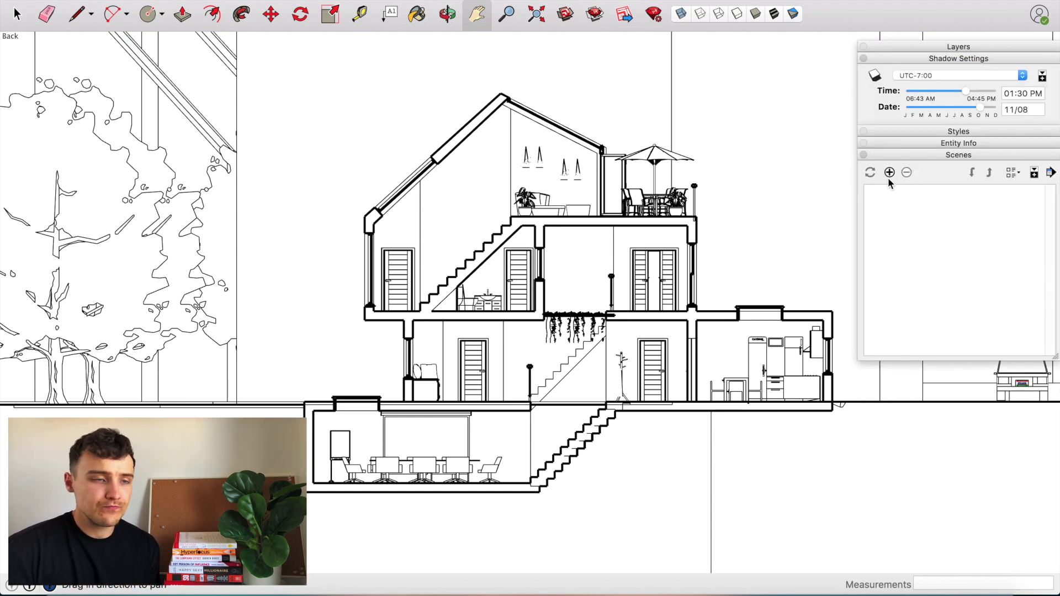
{"action": "left_click", "coordinate": [889, 173]}
{"action": "left_click", "coordinate": [469, 260]}
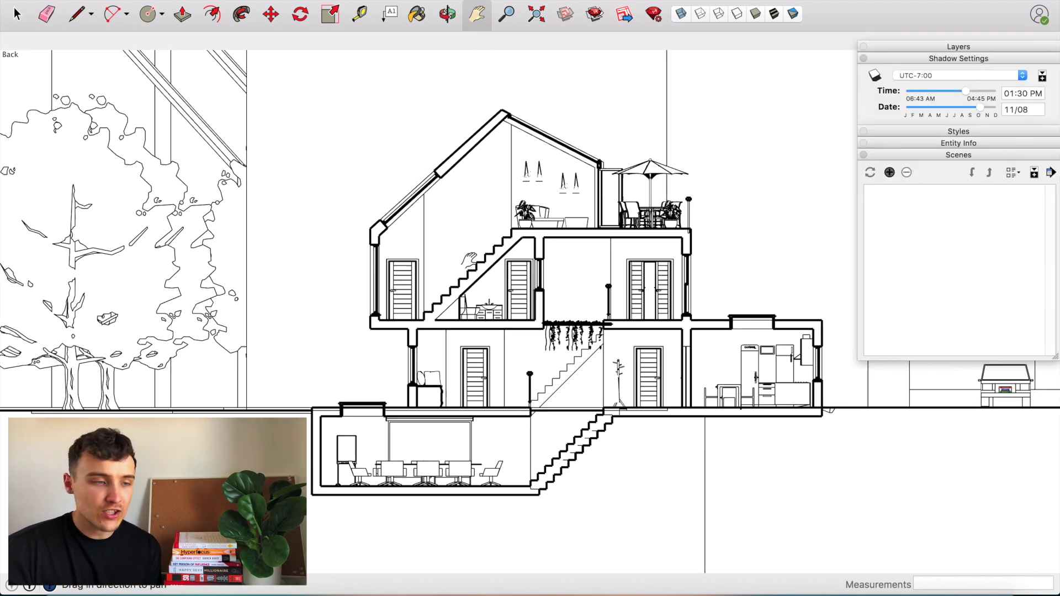
{"action": "left_click", "coordinate": [875, 76]}
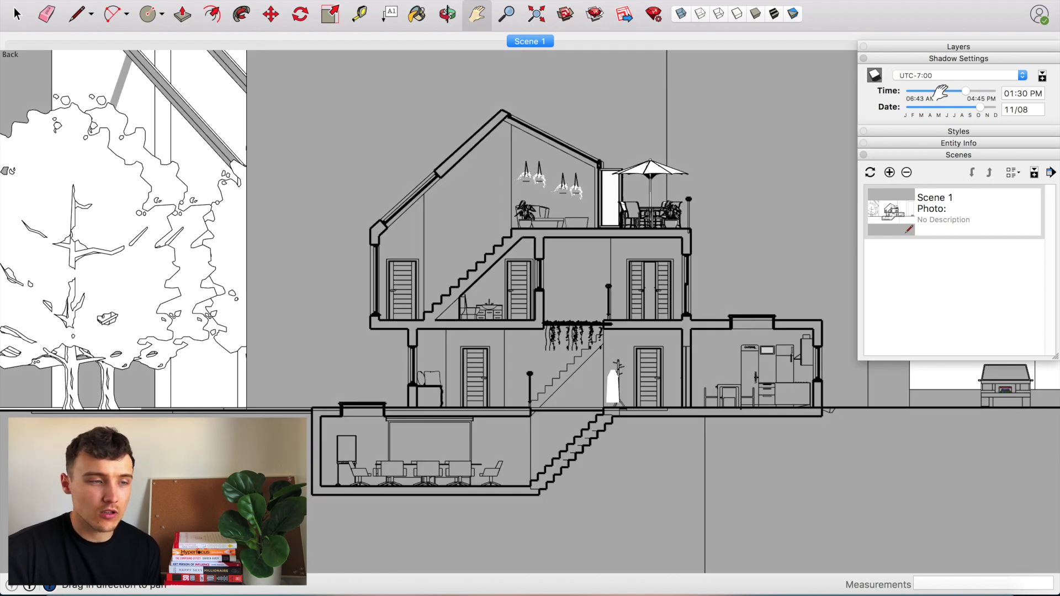
Move the shadow time earlier, toggle shadows off and on, and orbit to an elevated view.
{"action": "left_click_drag", "start_coordinate": [941, 92], "coordinate": [932, 92]}
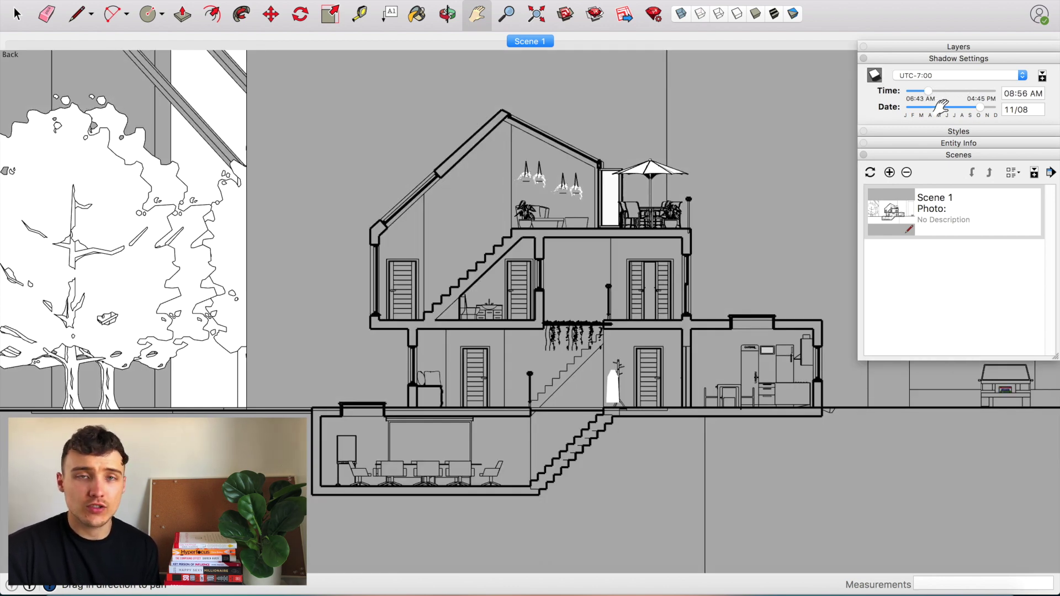
{"action": "left_click", "coordinate": [875, 76]}
{"action": "left_click", "coordinate": [166, 1]}
{"action": "left_click", "coordinate": [199, 121]}
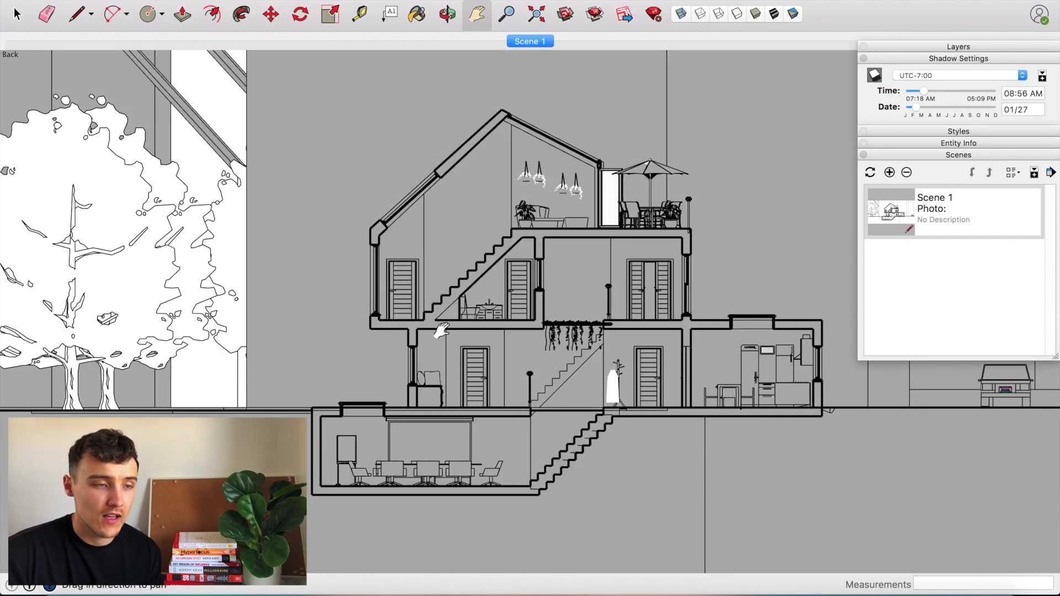
{"action": "left_click_drag", "start_coordinate": [443, 330], "coordinate": [771, 154]}
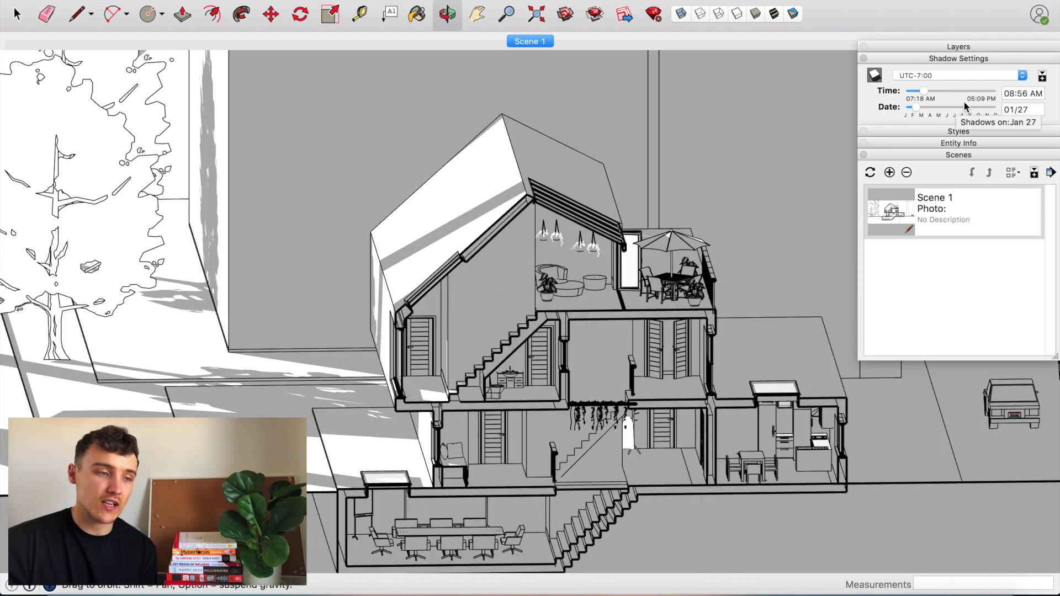
Try late-morning and early-afternoon shadow times, then turn shadows off and return to Scene 1.
{"action": "left_click", "coordinate": [945, 91]}
{"action": "left_click_drag", "start_coordinate": [954, 90], "coordinate": [948, 94]}
{"action": "left_click", "coordinate": [166, 1]}
{"action": "left_click", "coordinate": [199, 118]}
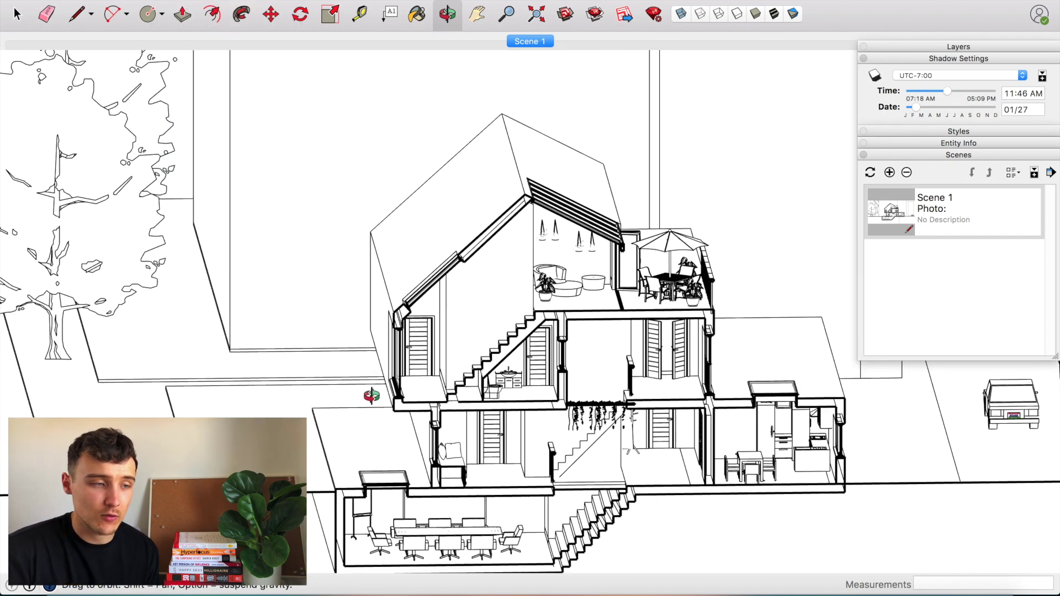
{"action": "left_click_drag", "start_coordinate": [371, 398], "coordinate": [442, 386]}
{"action": "left_click", "coordinate": [166, 1]}
{"action": "key", "text": "Escape"}
{"action": "left_click", "coordinate": [166, 1]}
{"action": "left_click", "coordinate": [530, 41]}
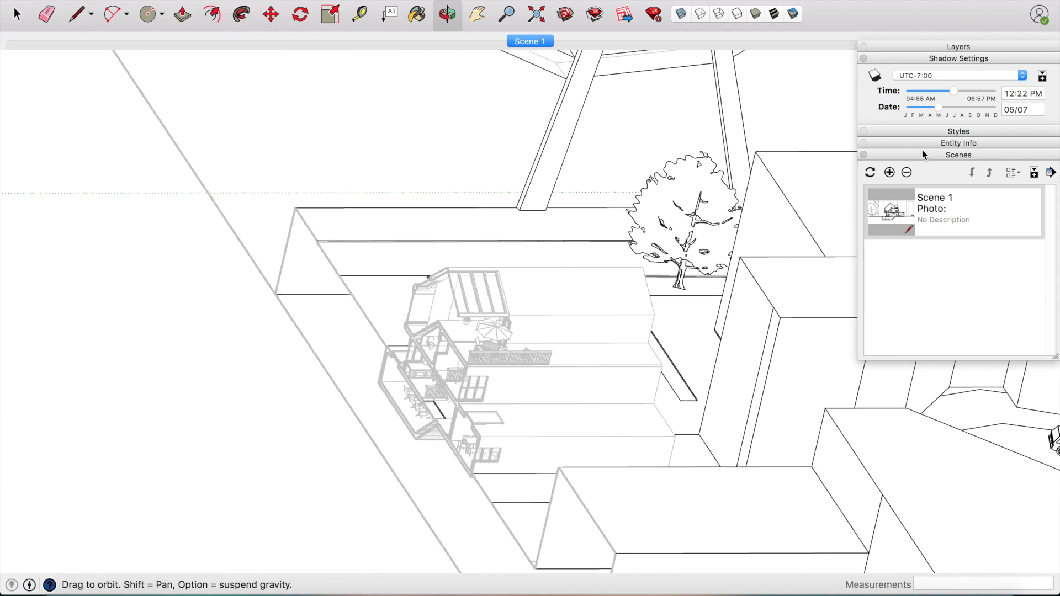
Turn shadows back on and set the shadow time and date to 07:12 AM on 07/29.
{"action": "left_click", "coordinate": [875, 75]}
{"action": "key", "text": "space"}
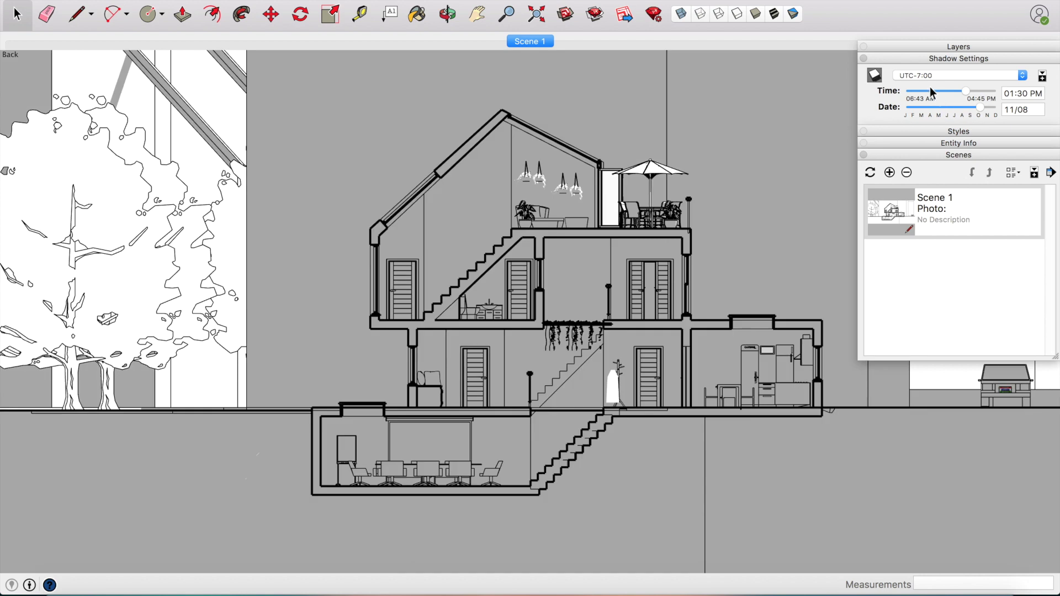
{"action": "left_click", "coordinate": [931, 91]}
{"action": "left_click", "coordinate": [950, 107]}
{"action": "left_click_drag", "start_coordinate": [939, 107], "coordinate": [964, 105]}
{"action": "left_click", "coordinate": [957, 107]}
{"action": "left_click", "coordinate": [933, 91]}
{"action": "left_click", "coordinate": [921, 91]}
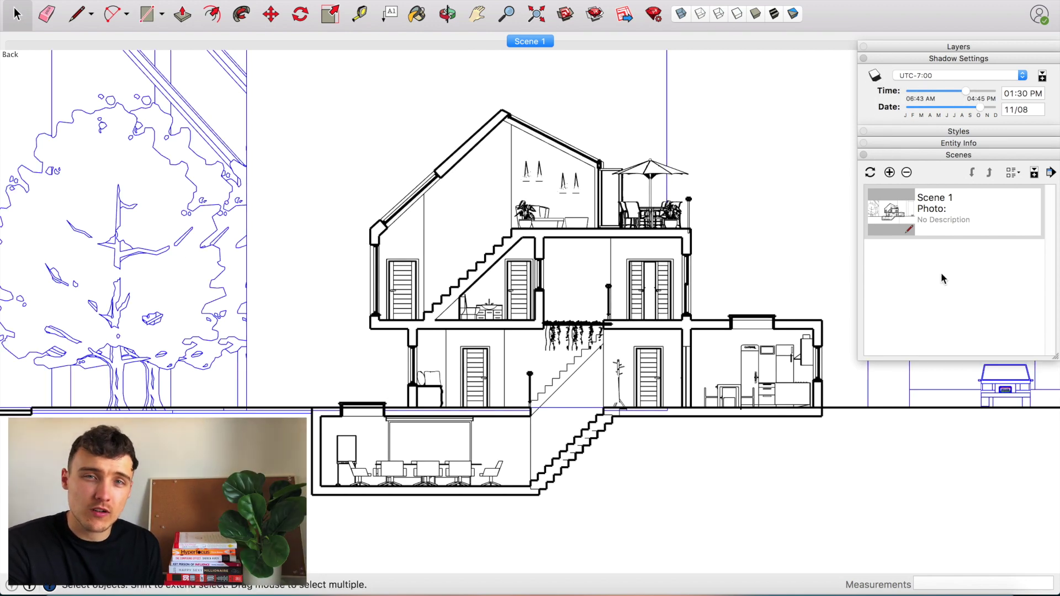
Switch to Two-Point Perspective and save the view as Scene 2.
{"action": "left_click", "coordinate": [169, 1]}
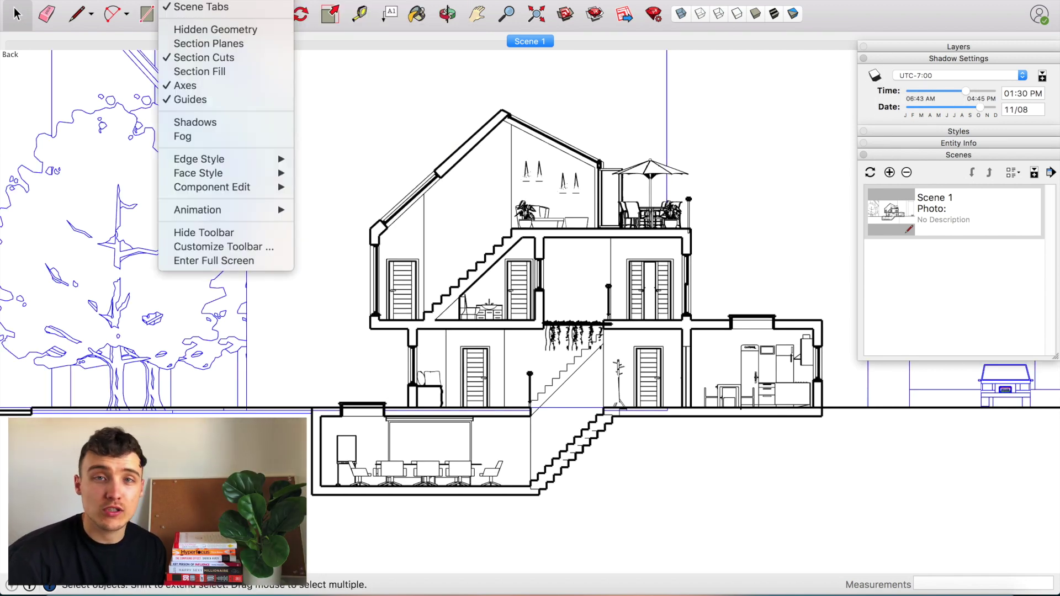
{"action": "left_click", "coordinate": [282, 70]}
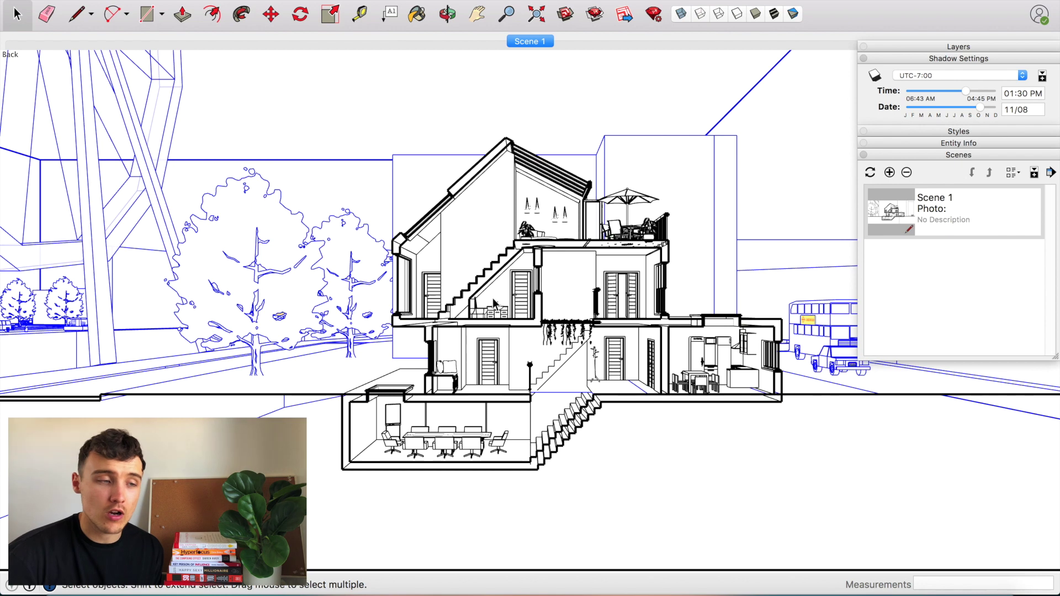
{"action": "left_click", "coordinate": [890, 172]}
Set the Profiles edge width to 1 in the style's edge settings.
{"action": "left_click", "coordinate": [927, 133]}
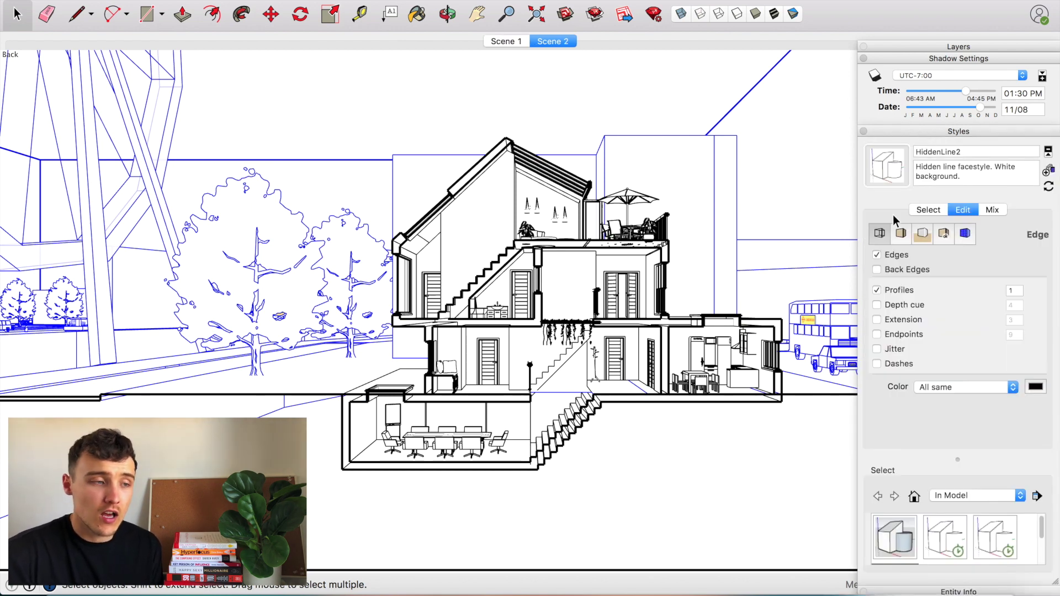
{"action": "type", "text": "1"}
{"action": "key", "text": "Return"}
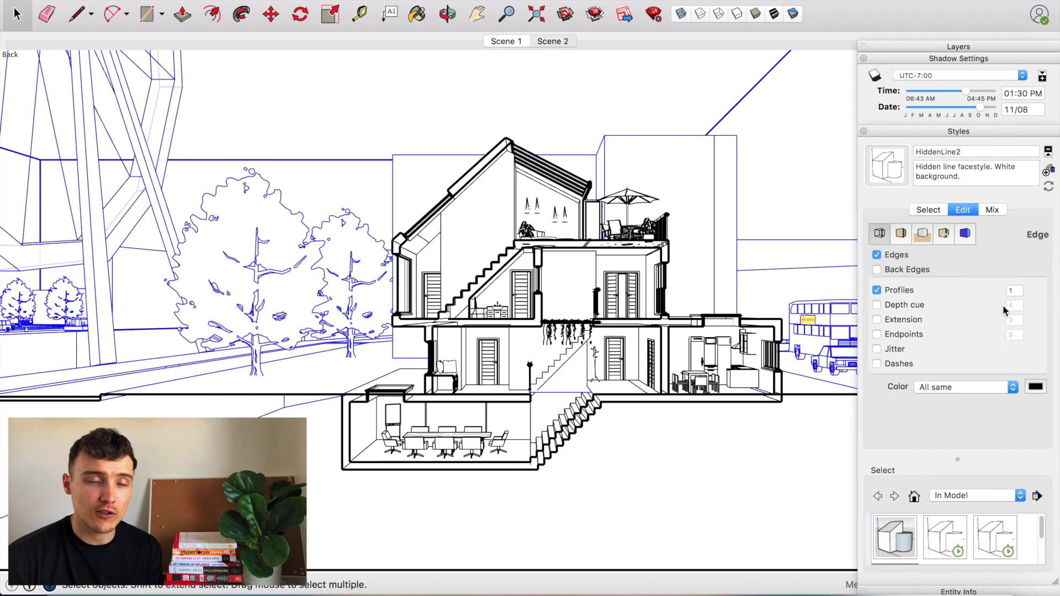
{"action": "key", "text": "BackSpace"}
{"action": "type", "text": "1"}
{"action": "key", "text": "Return"}
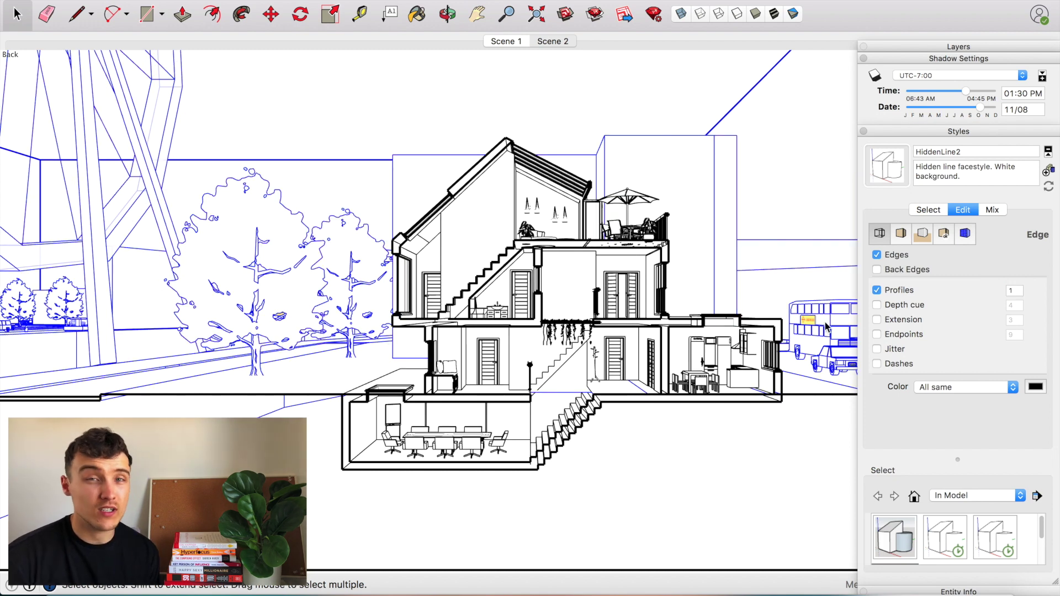
Inspect an edge inside the house group, then close the group editing.
{"action": "double_click", "coordinate": [426, 239]}
{"action": "right_click", "coordinate": [430, 235]}
{"action": "key", "text": "Escape"}
{"action": "left_click", "coordinate": [456, 255]}
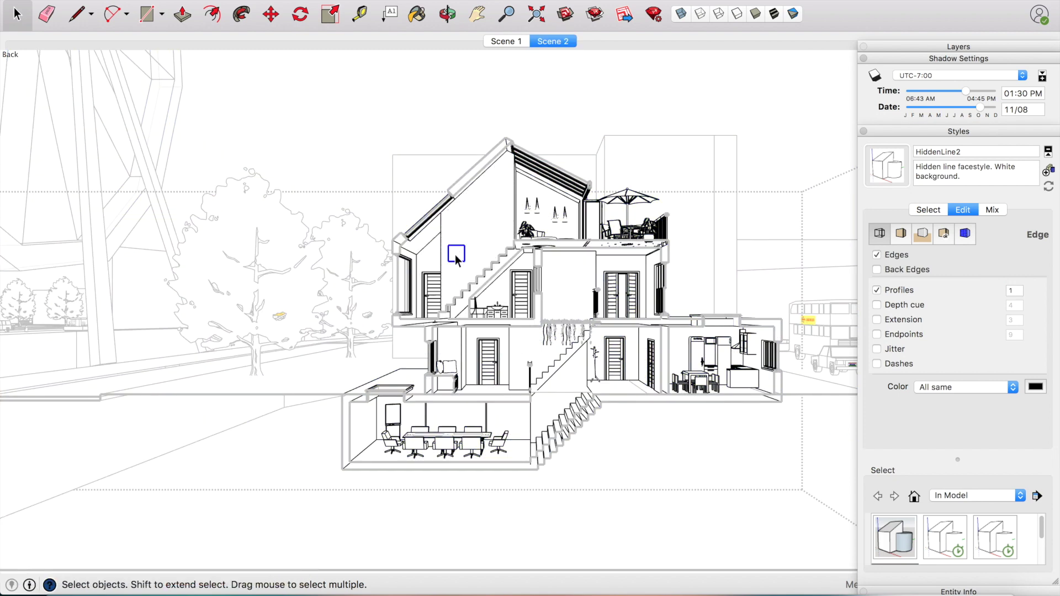
{"action": "key", "text": "Escape"}
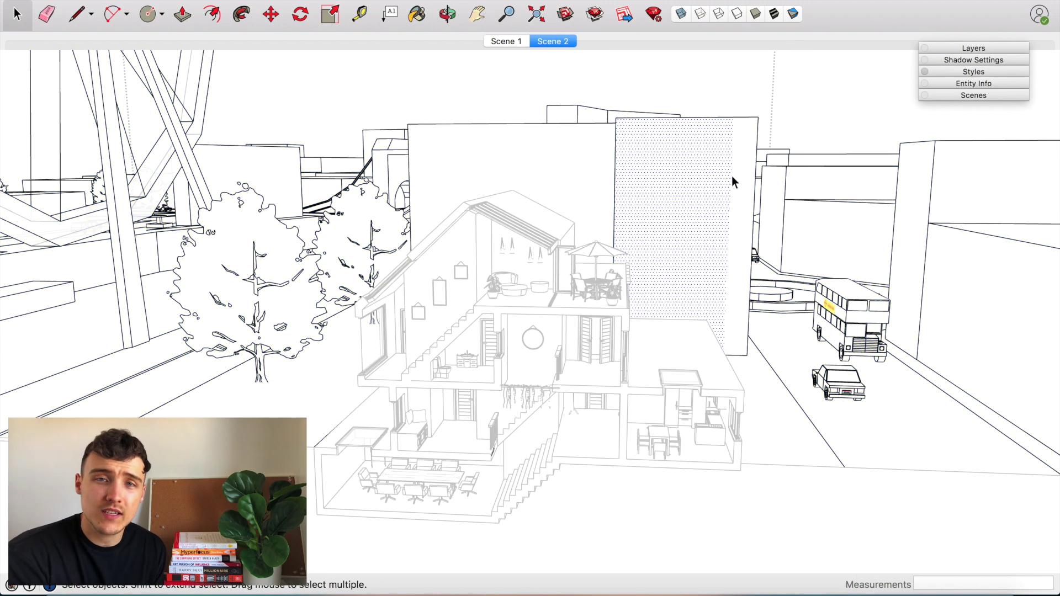
{"action": "left_click", "coordinate": [160, 6]}
{"action": "key", "text": "Escape"}
{"action": "scroll", "coordinate": [637, 151], "scroll_direction": "up", "scroll_amount": 3}
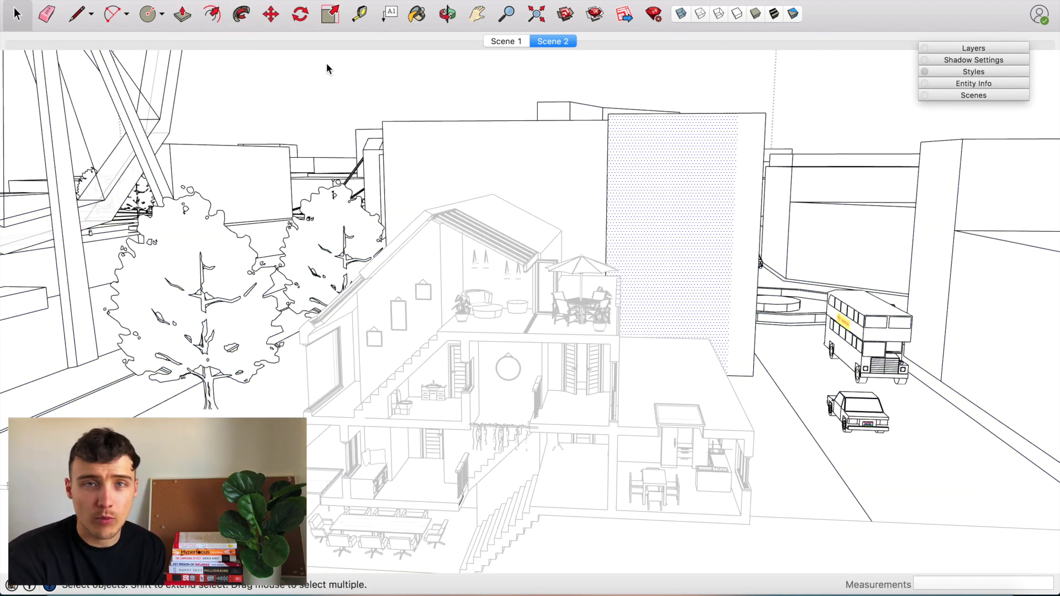
Search 3D Warehouse for 'sash window' and download a result into the model.
{"action": "left_click", "coordinate": [337, 1]}
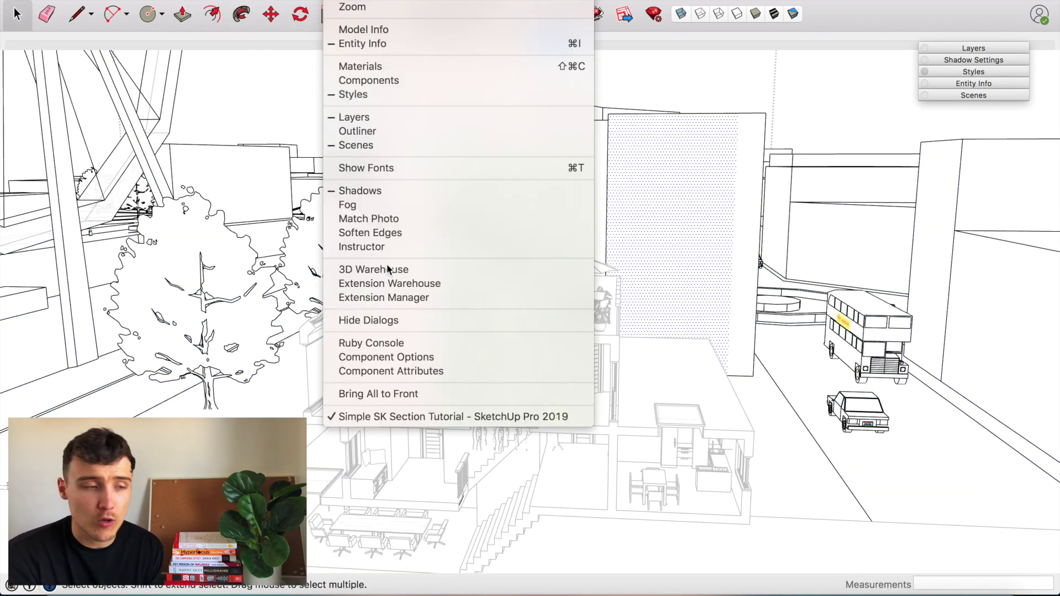
{"action": "left_click", "coordinate": [364, 317]}
{"action": "type", "text": "sash window"}
{"action": "key", "text": "Return"}
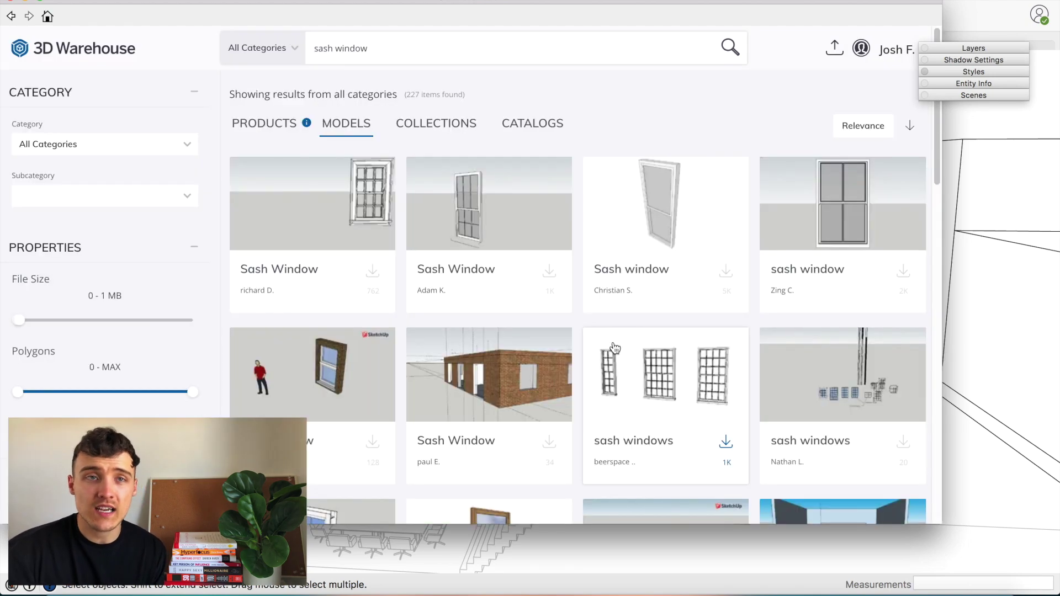
{"action": "left_click", "coordinate": [843, 204]}
{"action": "left_click", "coordinate": [592, 325]}
{"action": "left_click", "coordinate": [641, 200]}
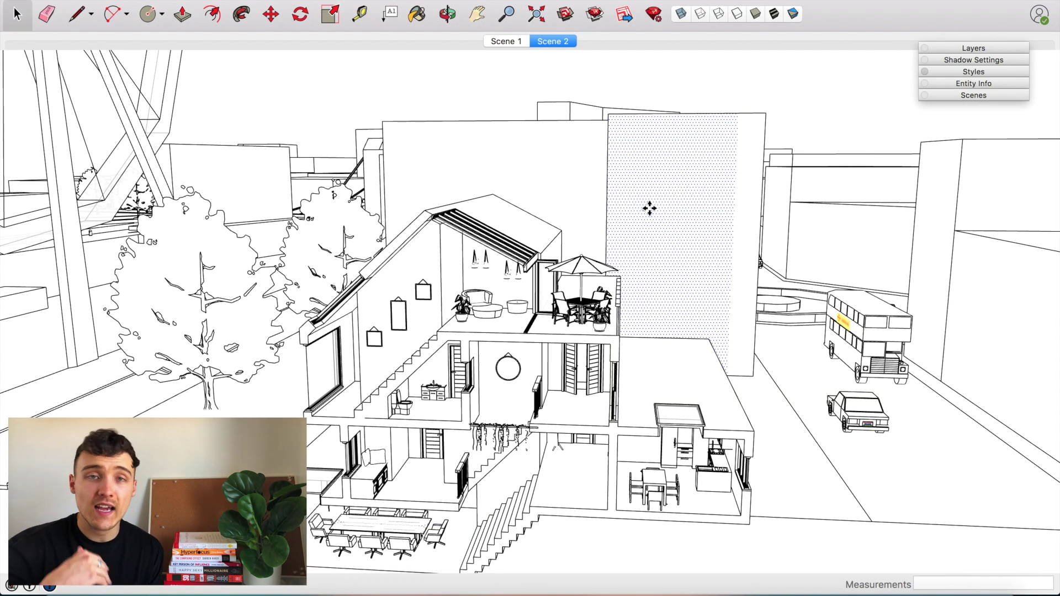
Place the sash window on the apartment wall and copy the column twice at 2500 mm spacing.
{"action": "left_click", "coordinate": [643, 176]}
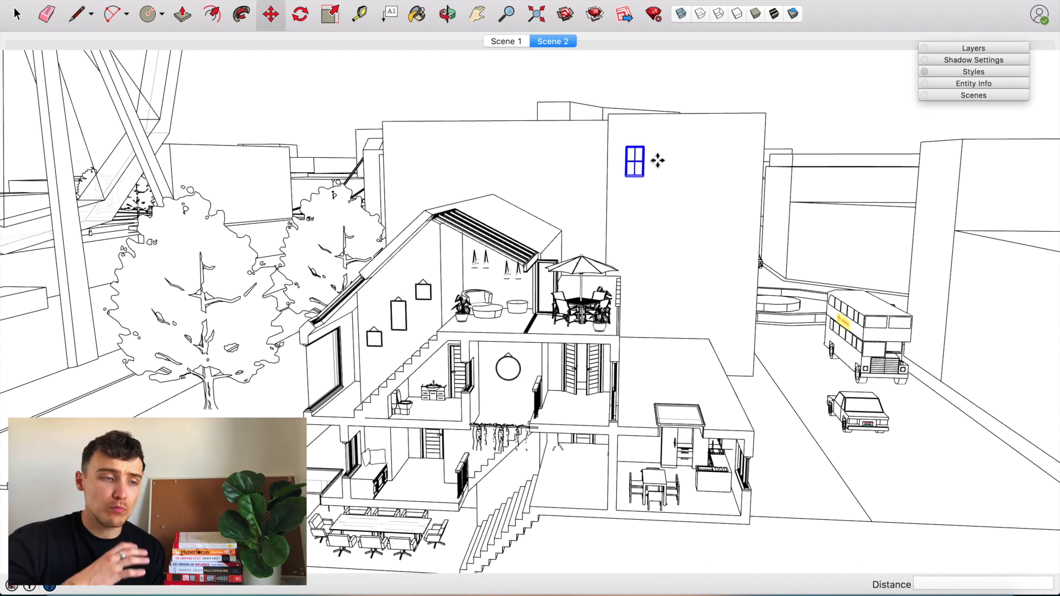
{"action": "scroll", "coordinate": [657, 161], "scroll_direction": "up", "scroll_amount": 3}
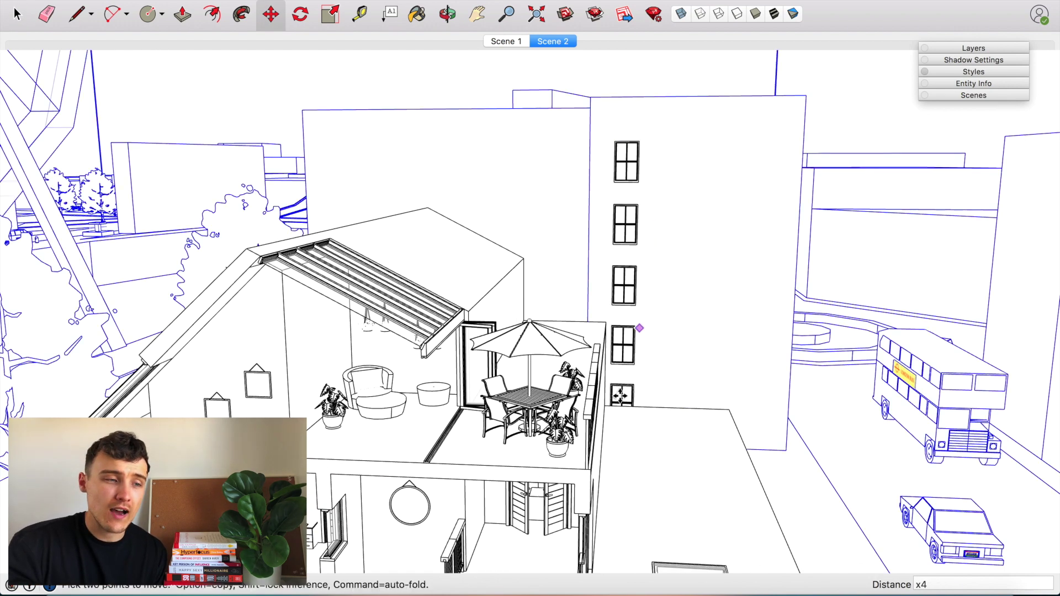
{"action": "left_click", "coordinate": [624, 155]}
{"action": "key", "text": "alt"}
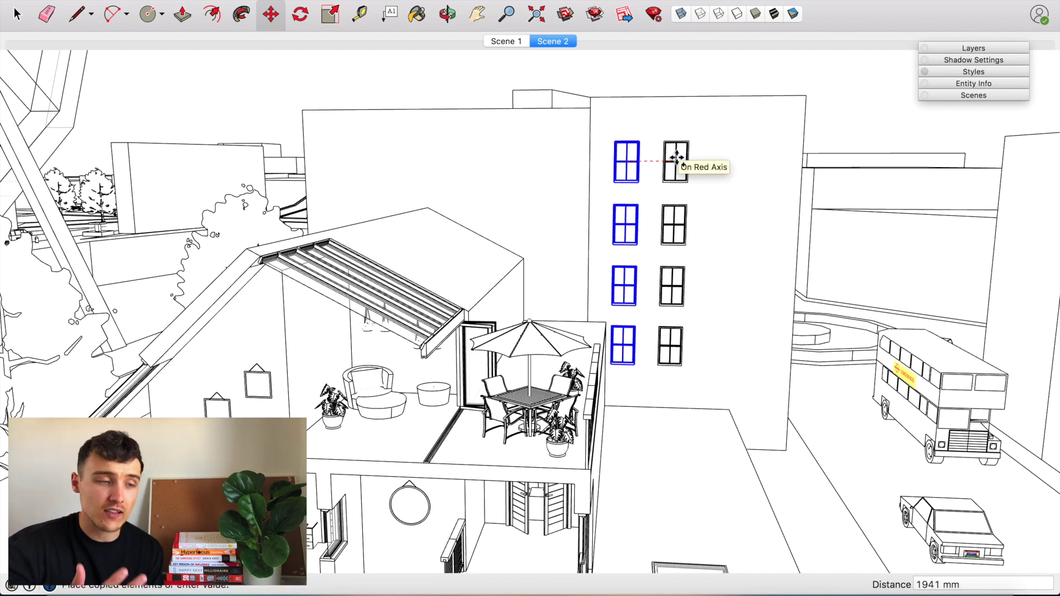
{"action": "left_click", "coordinate": [690, 135]}
{"action": "type", "text": "2x"}
{"action": "key", "text": "Return"}
Return to the Scene 2 view and inspect one of the new window components.
{"action": "left_click", "coordinate": [970, 98]}
{"action": "double_click", "coordinate": [880, 210]}
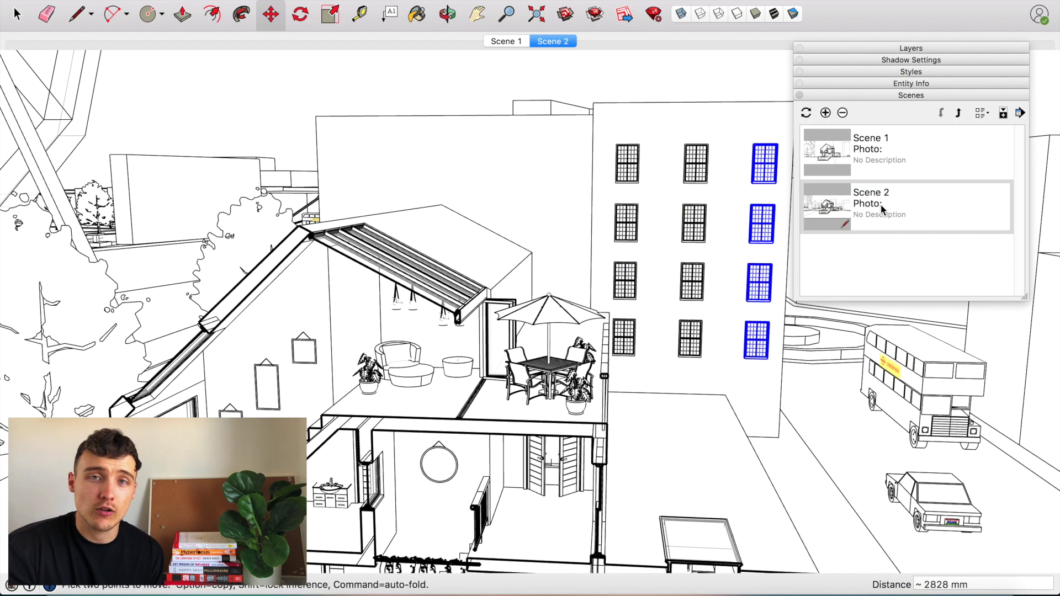
{"action": "key", "text": "space"}
{"action": "left_click", "coordinate": [674, 173]}
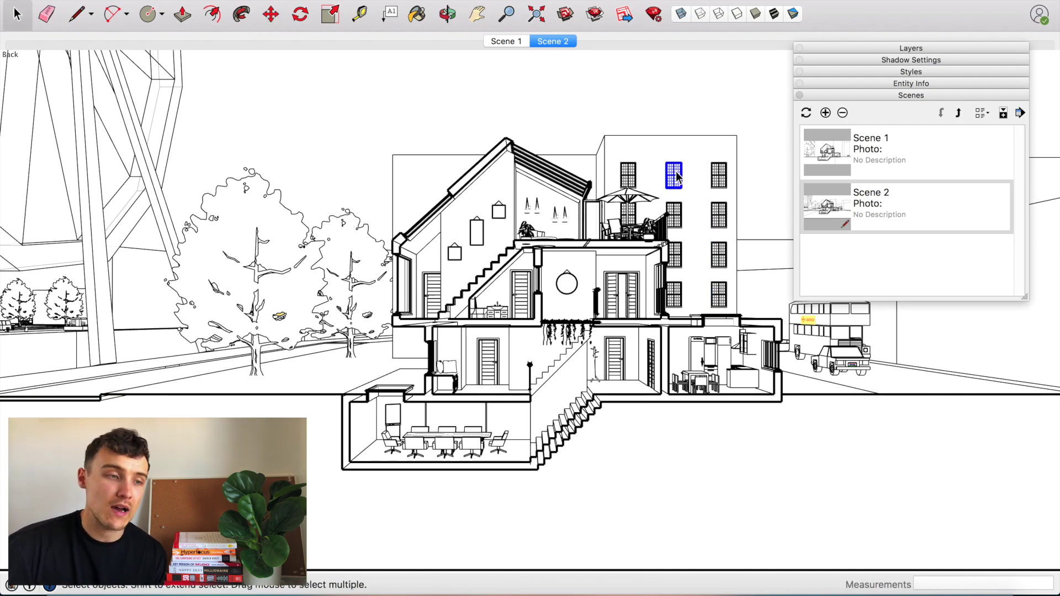
{"action": "scroll", "coordinate": [675, 171], "scroll_direction": "up", "scroll_amount": 5}
{"action": "scroll", "coordinate": [718, 232], "scroll_direction": "down", "scroll_amount": 5}
{"action": "scroll", "coordinate": [723, 240], "scroll_direction": "up", "scroll_amount": 10}
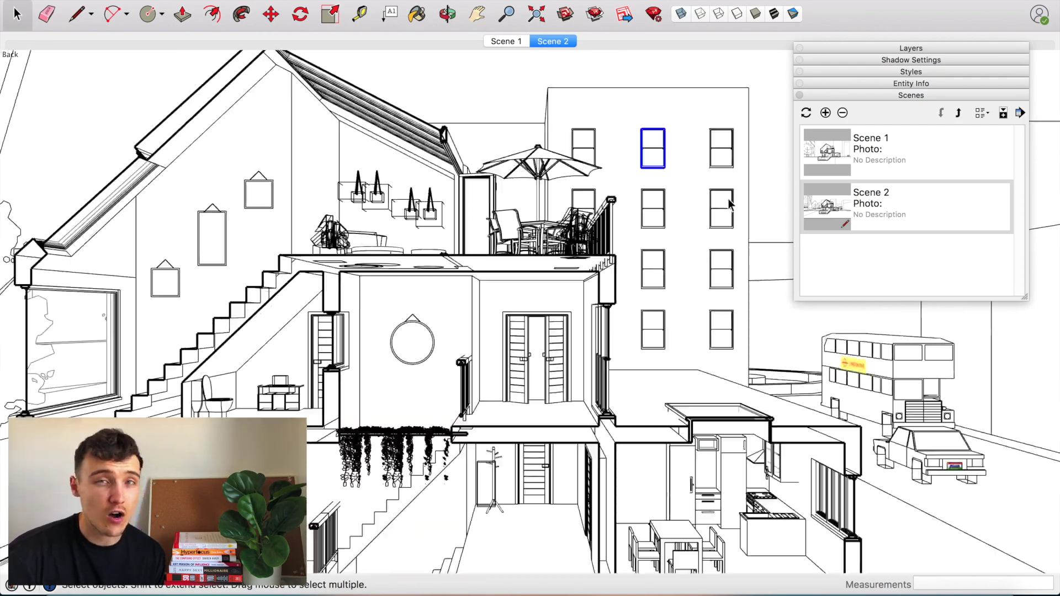
{"action": "double_click", "coordinate": [725, 200]}
{"action": "scroll", "coordinate": [724, 203], "scroll_direction": "down", "scroll_amount": 5}
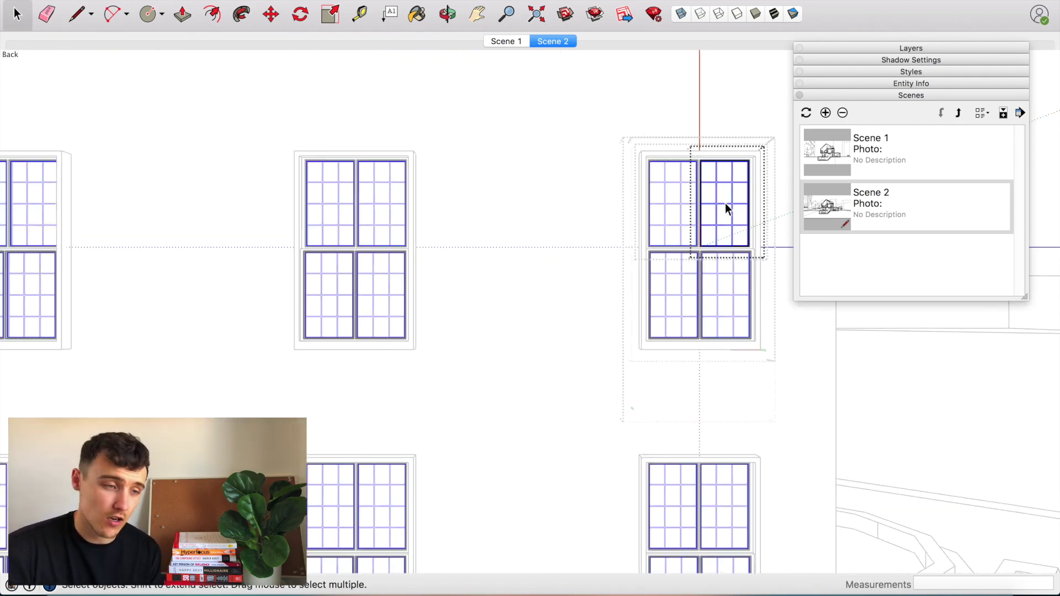
{"action": "double_click", "coordinate": [856, 222]}
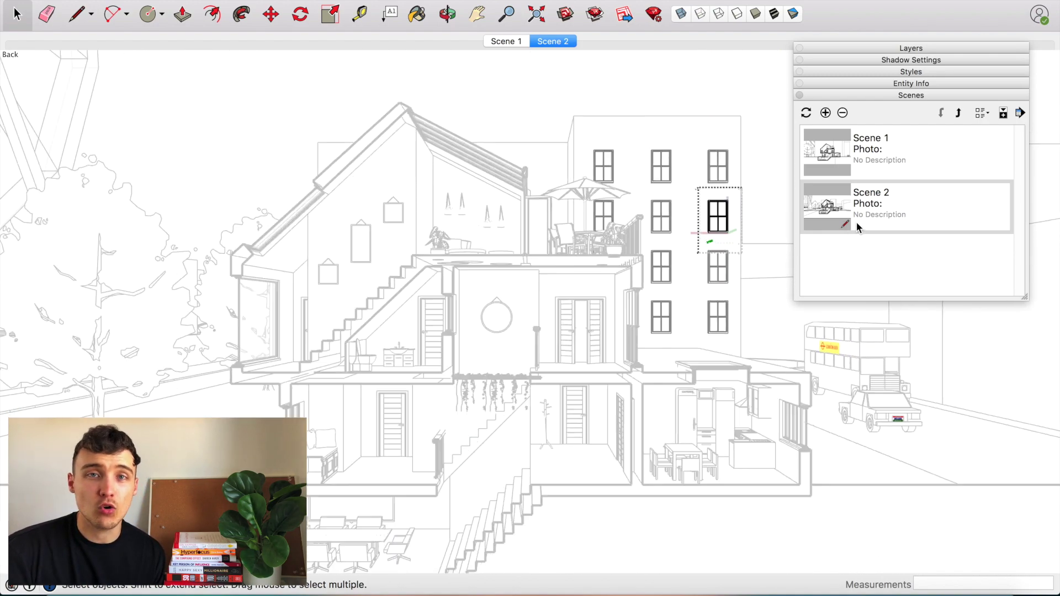
{"action": "left_click", "coordinate": [886, 97]}
{"action": "left_click", "coordinate": [633, 177]}
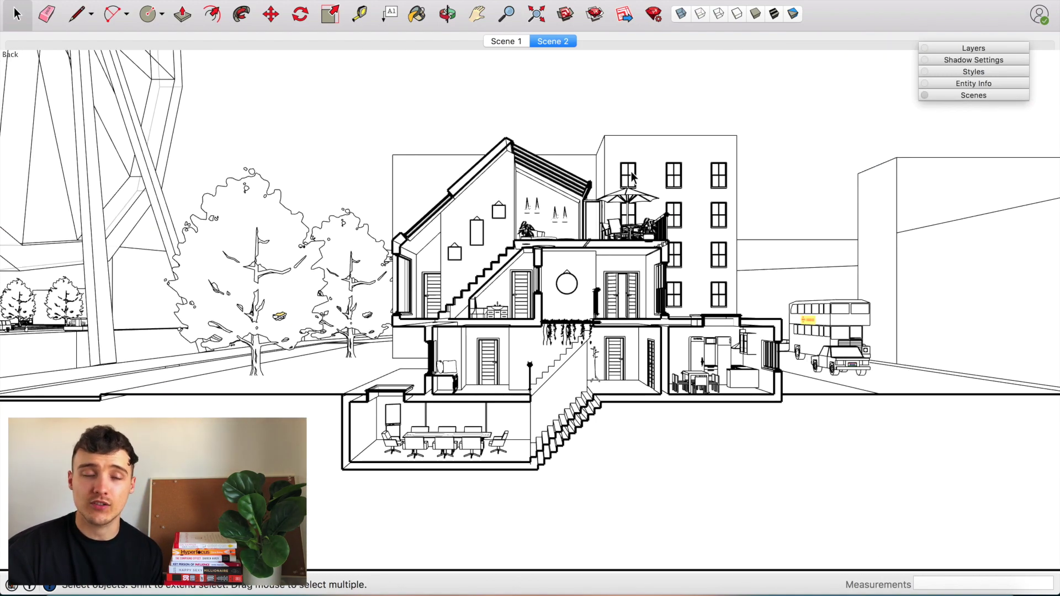
Copy the window grid onto the left building's facade from an aerial view.
{"action": "middle_click_drag", "start_coordinate": [889, 299], "coordinate": [620, 174]}
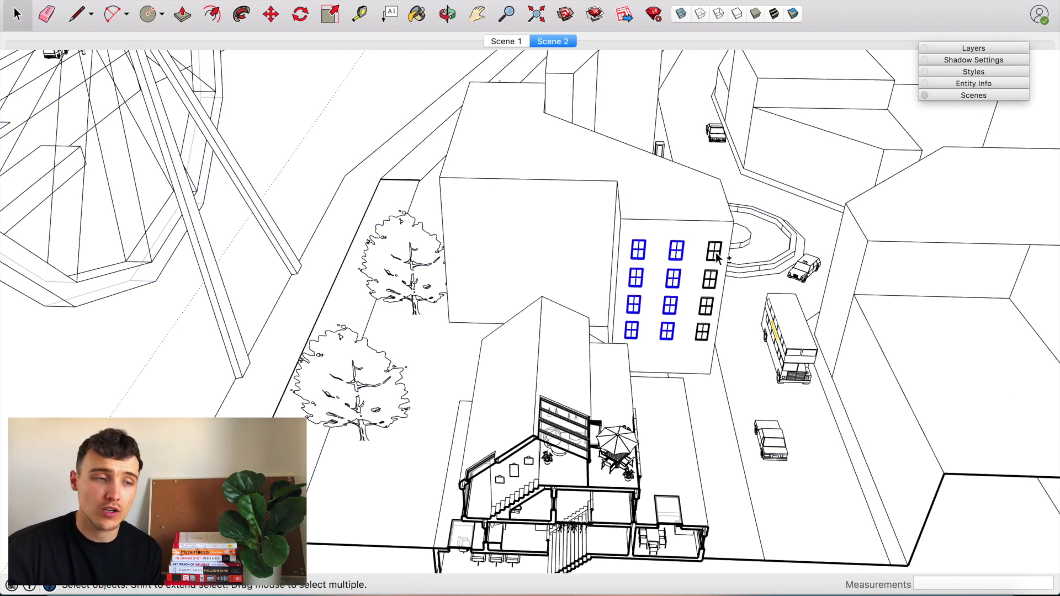
{"action": "key", "text": "m"}
{"action": "left_click", "coordinate": [621, 220]}
{"action": "key", "text": "alt"}
{"action": "left_click", "coordinate": [440, 178]}
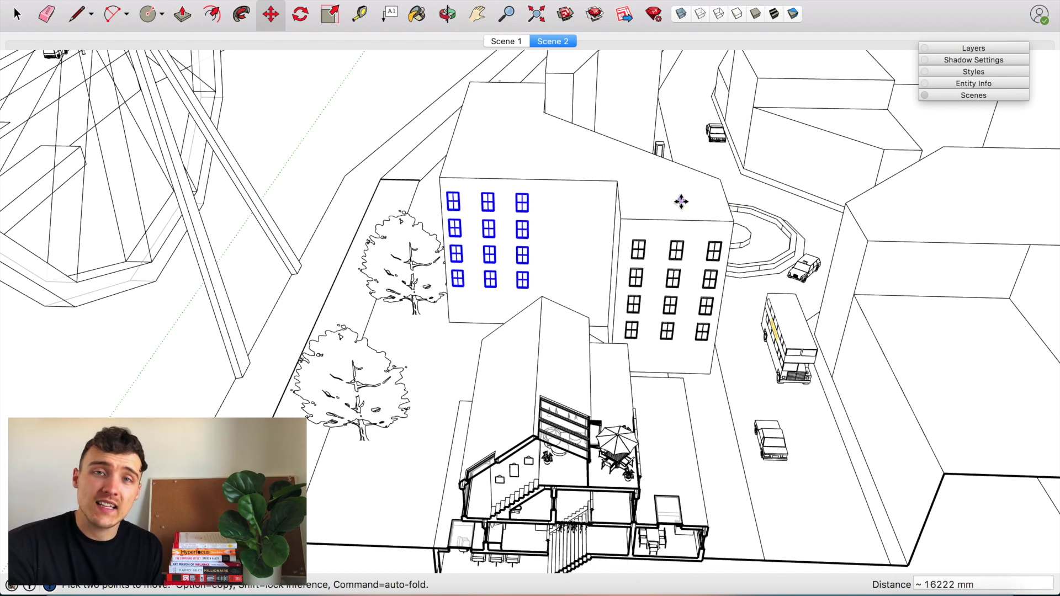
{"action": "left_click", "coordinate": [973, 95]}
{"action": "double_click", "coordinate": [883, 198]}
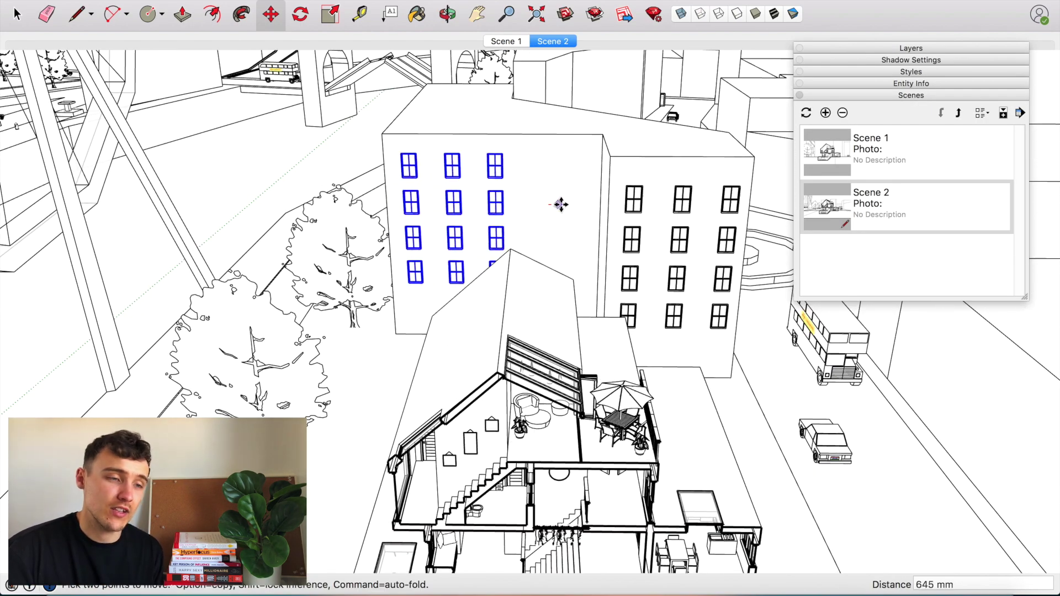
{"action": "middle_click_drag", "start_coordinate": [462, 315], "coordinate": [848, 361]}
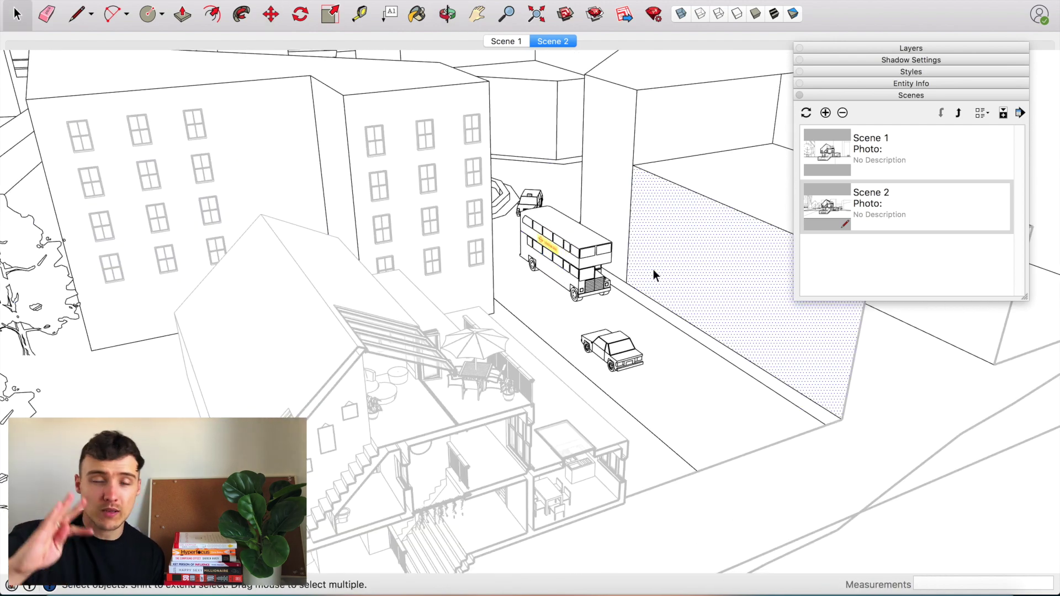
Copy a vertical wall edge 2000 mm along the new building's facade.
{"action": "left_click", "coordinate": [627, 253]}
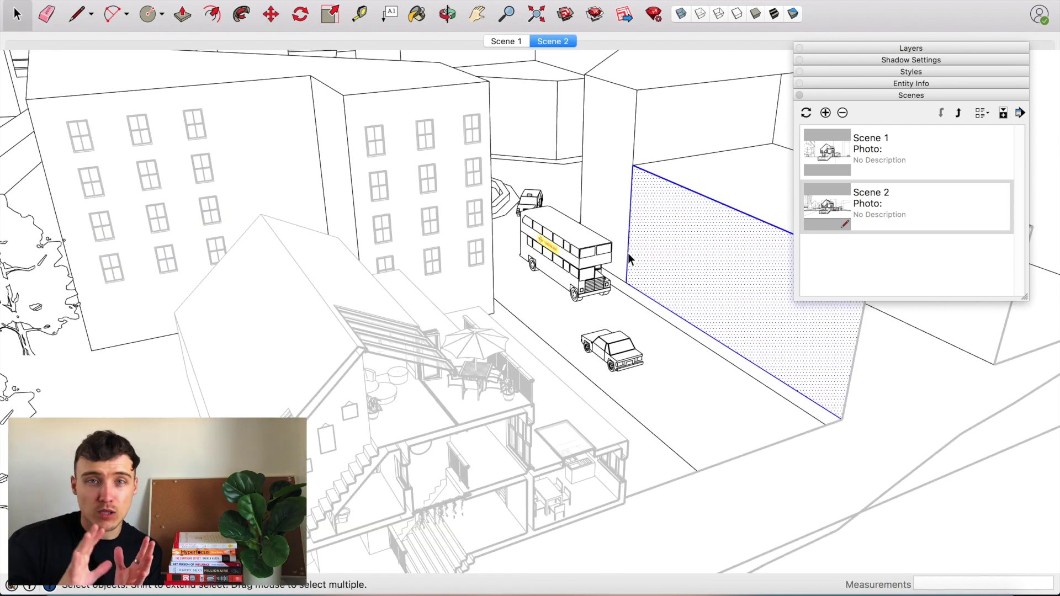
{"action": "key", "text": "m"}
{"action": "left_click", "coordinate": [627, 256]}
{"action": "key", "text": "alt"}
{"action": "type", "text": "2000"}
{"action": "key", "text": "Return"}
{"action": "key", "text": "space"}
{"action": "key", "text": "m"}
{"action": "key", "text": "space"}
{"action": "key", "text": "m"}
{"action": "left_click", "coordinate": [661, 305]}
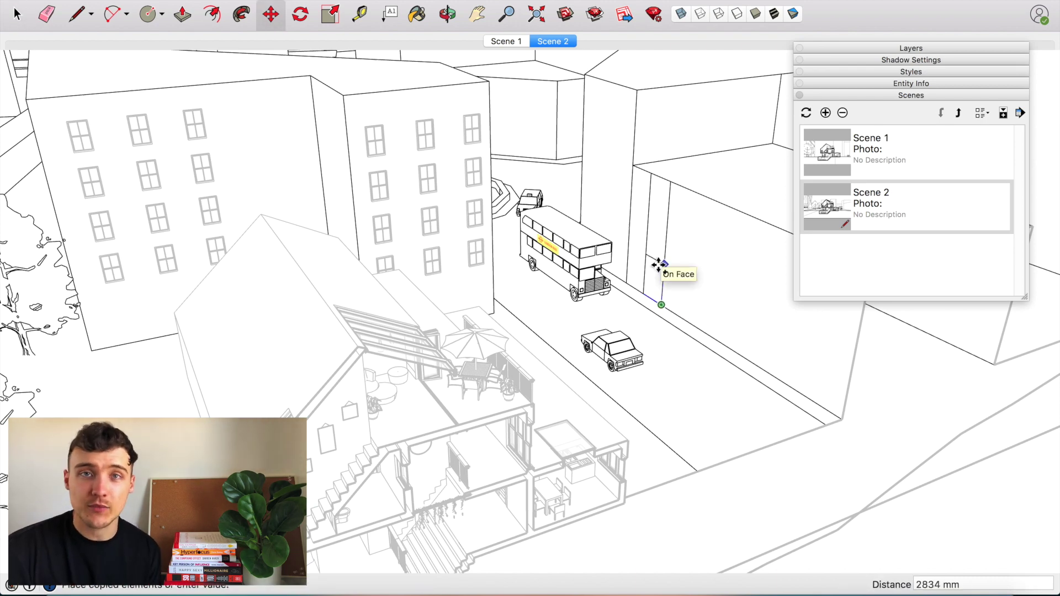
{"action": "key", "text": "Escape"}
{"action": "left_click", "coordinate": [652, 299]}
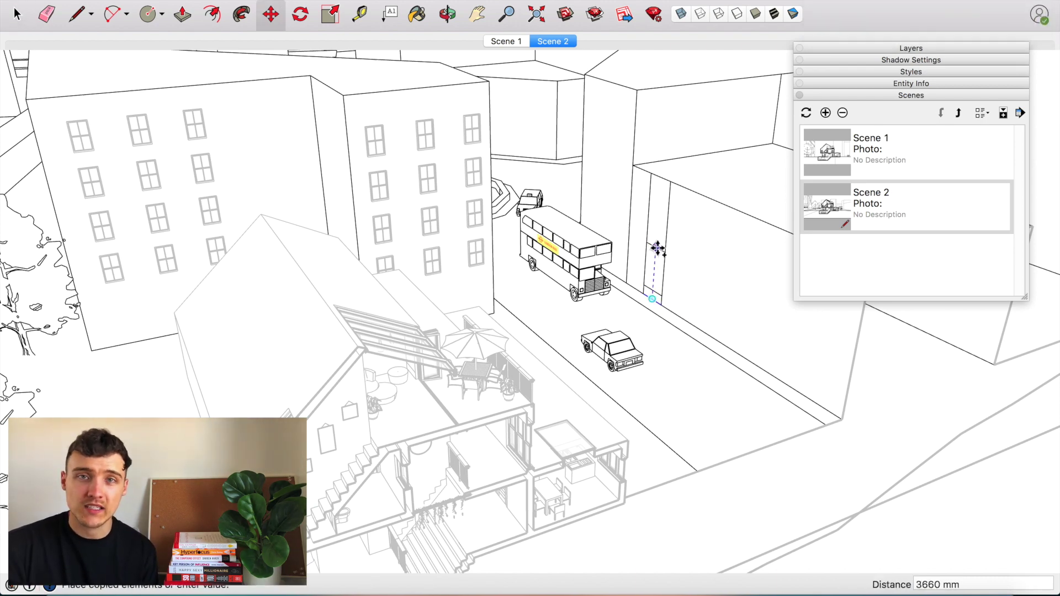
Draw the rounded arched window top on the wall with the 2-Point Arc.
{"action": "scroll", "coordinate": [684, 270], "scroll_direction": "up", "scroll_amount": 5}
{"action": "type", "text": "500a"}
{"action": "left_click", "coordinate": [609, 241]}
{"action": "left_click", "coordinate": [635, 243]}
{"action": "key", "text": "Escape"}
{"action": "left_click", "coordinate": [609, 241]}
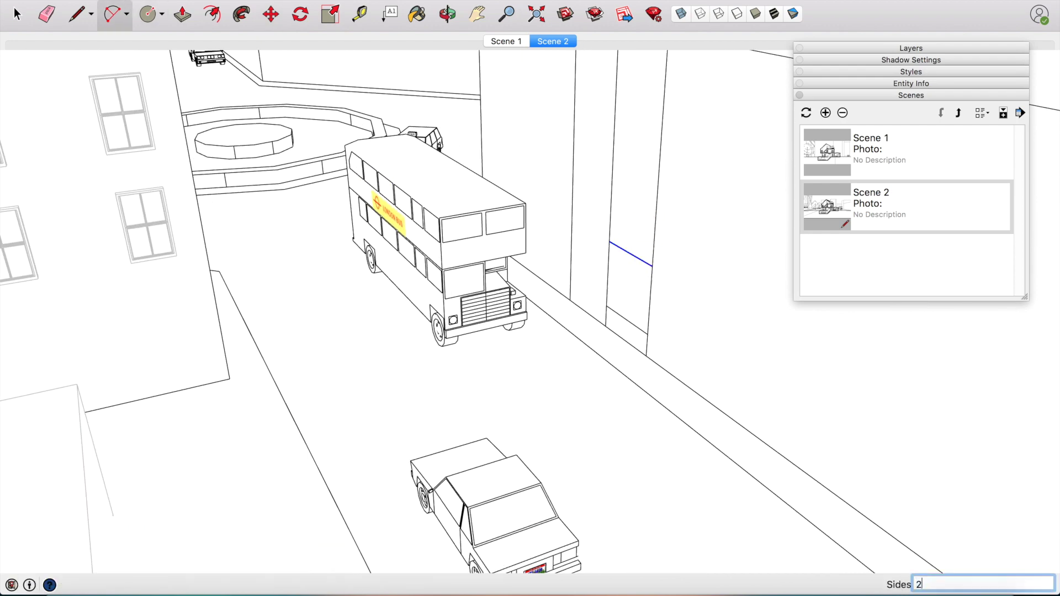
{"action": "left_click", "coordinate": [653, 265]}
{"action": "left_click", "coordinate": [640, 226]}
{"action": "key", "text": "space"}
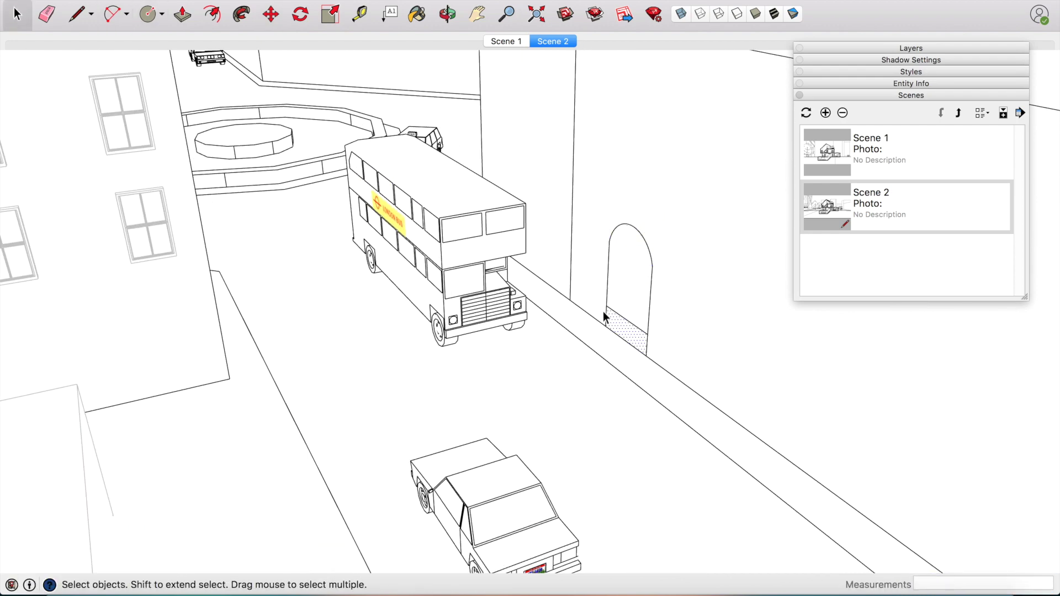
Offset the arch outline inward by 150 inside its group.
{"action": "left_click", "coordinate": [639, 281]}
{"action": "double_click", "coordinate": [635, 260]}
{"action": "key", "text": "f"}
{"action": "scroll", "coordinate": [629, 262], "scroll_direction": "up", "scroll_amount": 5}
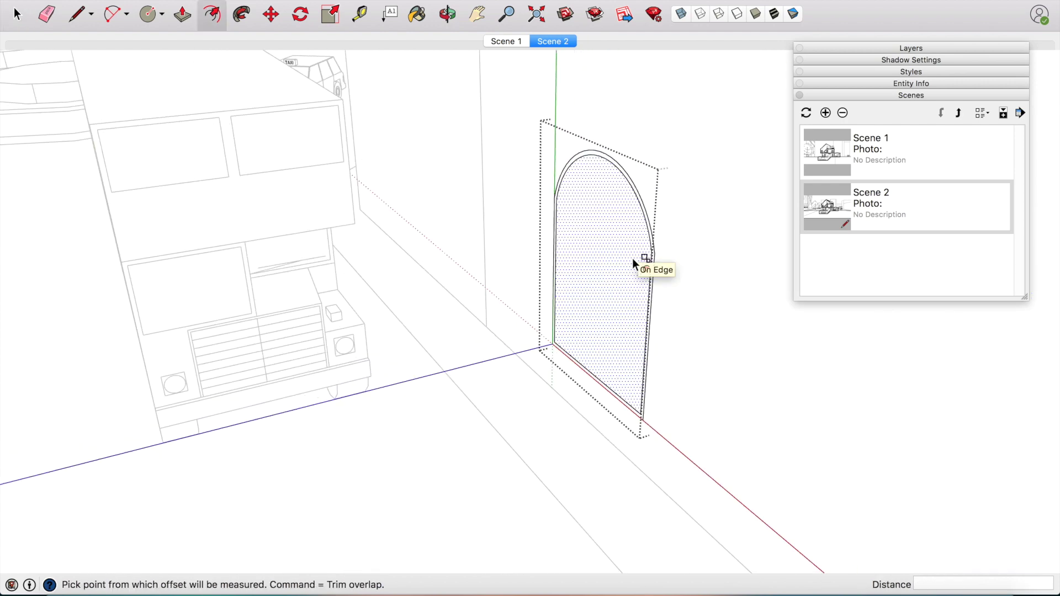
{"action": "left_click", "coordinate": [618, 258]}
{"action": "type", "text": "150"}
{"action": "key", "text": "Return"}
Split the window with a line, offset both panes, and recess the glass.
{"action": "key", "text": "l"}
{"action": "left_click", "coordinate": [554, 273]}
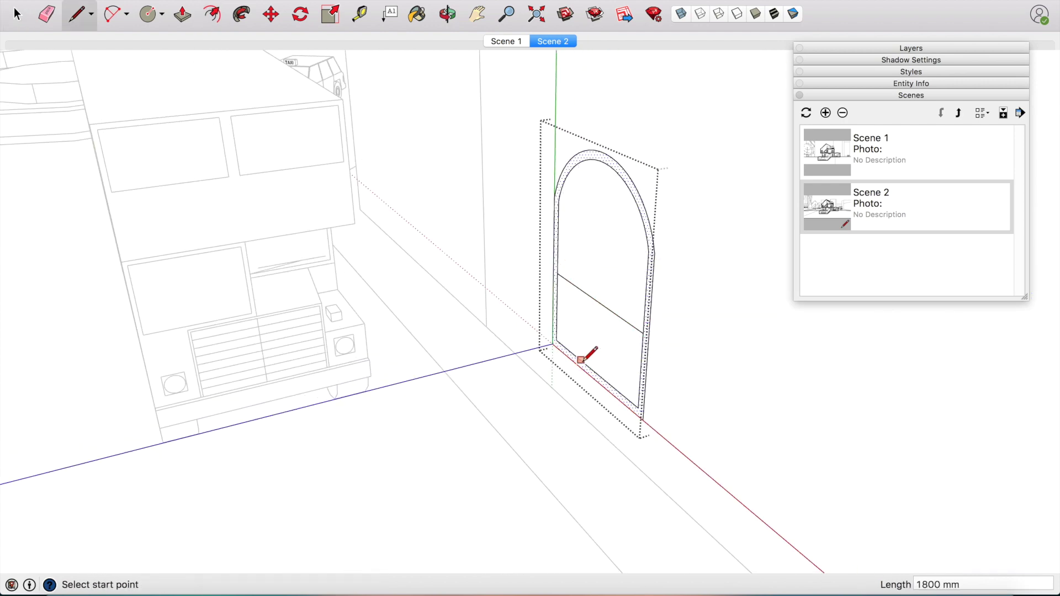
{"action": "left_click", "coordinate": [649, 248]}
{"action": "key", "text": "f"}
{"action": "double_click", "coordinate": [619, 203]}
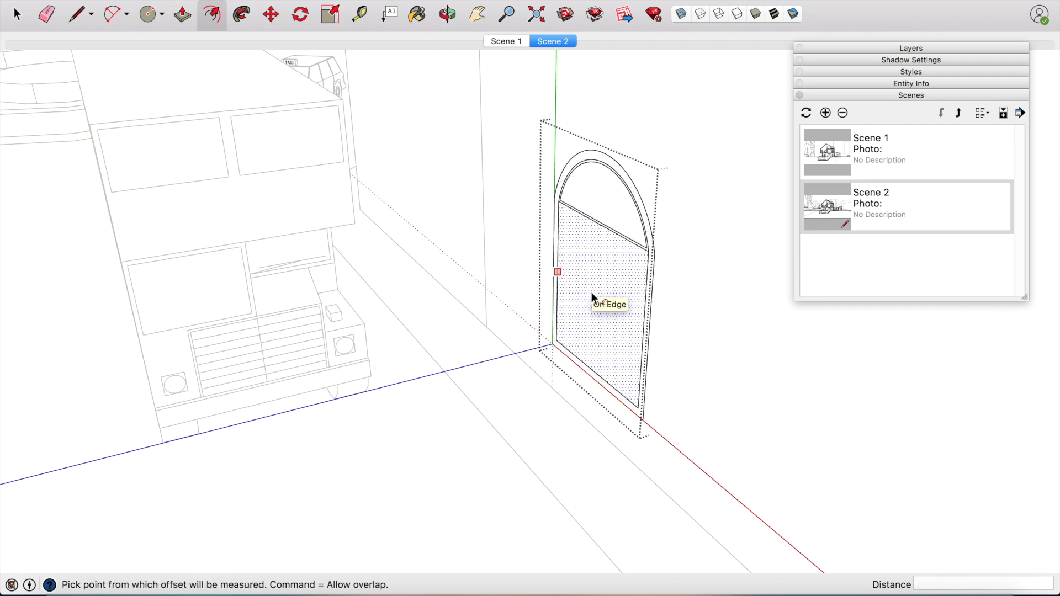
{"action": "double_click", "coordinate": [592, 296]}
{"action": "key", "text": "p"}
{"action": "double_click", "coordinate": [575, 265]}
{"action": "key", "text": "space"}
Array the arch window along the wall into a row using /4.
{"action": "left_click", "coordinate": [593, 275]}
{"action": "key", "text": "m"}
{"action": "left_click", "coordinate": [591, 265]}
{"action": "left_click", "coordinate": [829, 413]}
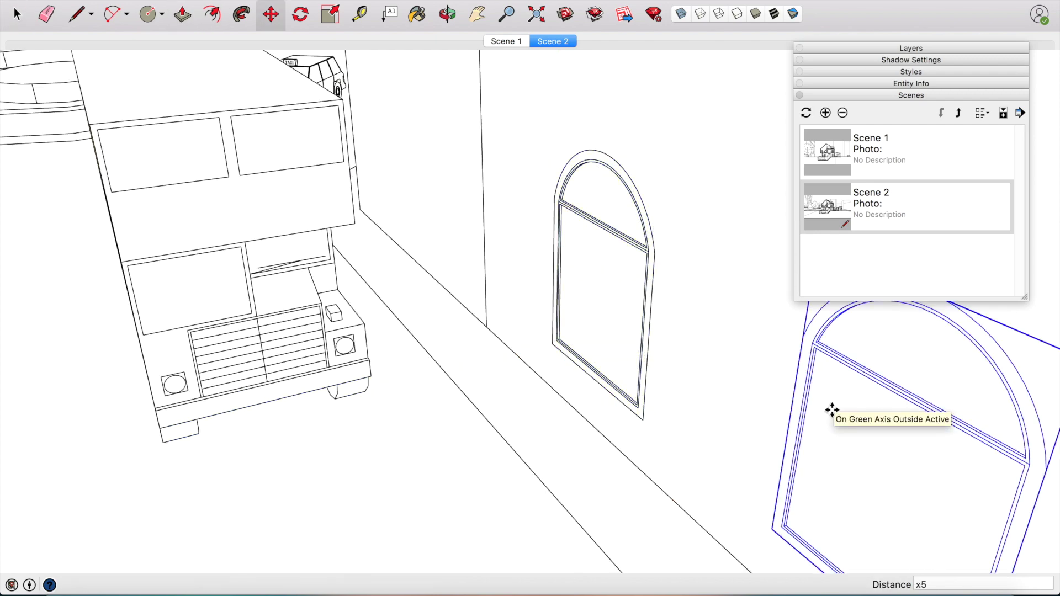
{"action": "type", "text": "/4"}
{"action": "key", "text": "Return"}
{"action": "scroll", "coordinate": [828, 413], "scroll_direction": "down", "scroll_amount": 5}
{"action": "key", "text": "q"}
Copy the row of arched windows 4000 up for a second storey.
{"action": "left_click", "coordinate": [729, 364], "text": "shift"}
{"action": "left_click", "coordinate": [676, 320], "text": "shift"}
{"action": "key", "text": "m"}
{"action": "left_click", "coordinate": [633, 270]}
{"action": "key", "text": "alt"}
{"action": "type", "text": "4000"}
{"action": "key", "text": "Return"}
{"action": "scroll", "coordinate": [599, 255], "scroll_direction": "down", "scroll_amount": 5}
Draw the roof rectangle with a midpoint ridge line raised 3000.
{"action": "key", "text": "r"}
{"action": "left_click", "coordinate": [645, 212]}
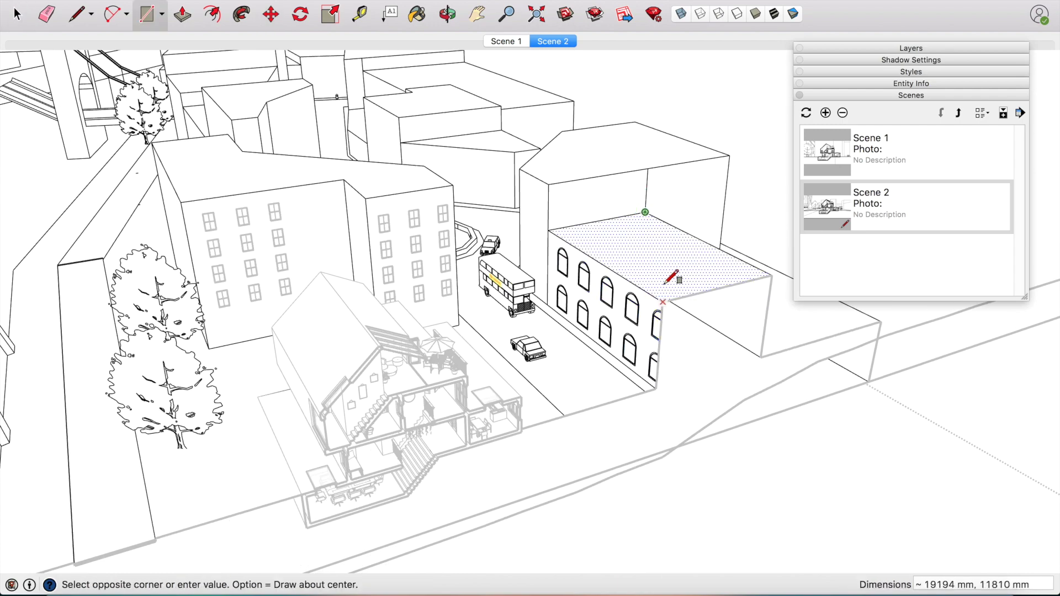
{"action": "left_click", "coordinate": [663, 302]}
{"action": "key", "text": "l"}
{"action": "left_click", "coordinate": [717, 288]}
{"action": "left_click", "coordinate": [598, 222]}
{"action": "key", "text": "m"}
{"action": "left_click", "coordinate": [599, 222]}
{"action": "type", "text": "300"}
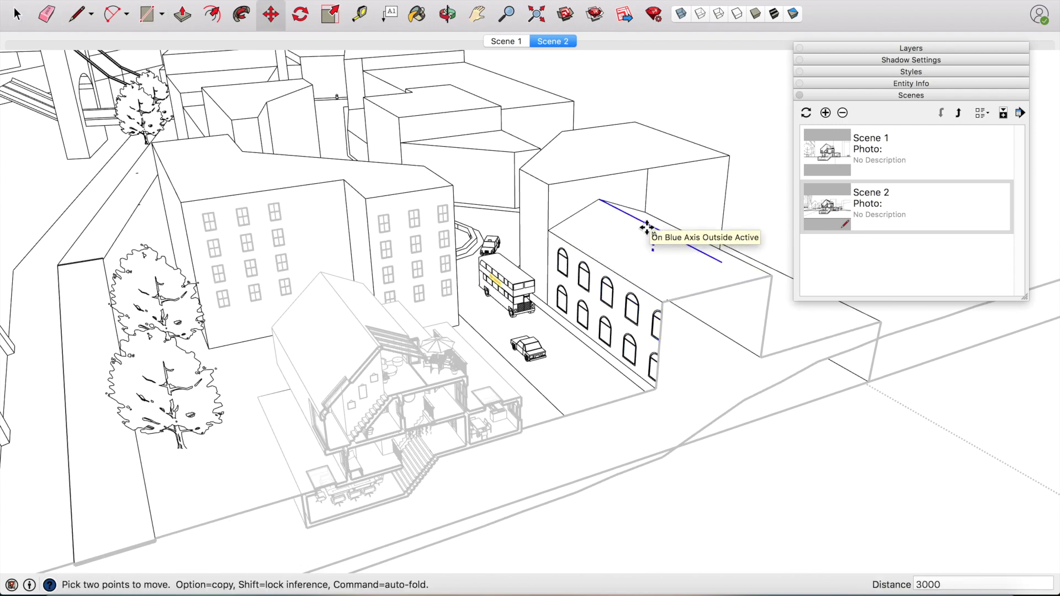
{"action": "type", "text": "0"}
{"action": "key", "text": "Return"}
From an aerial Scene 2 view, push the roof face up 1000.
{"action": "double_click", "coordinate": [853, 214]}
{"action": "middle_click_drag", "start_coordinate": [853, 214], "coordinate": [646, 204]}
{"action": "key", "text": "p"}
{"action": "left_click", "coordinate": [647, 206]}
{"action": "type", "text": "1000"}
{"action": "key", "text": "Return"}
Select the sectioned house and window group, then cancel the window move.
{"action": "key", "text": "space"}
{"action": "left_click", "coordinate": [498, 299]}
{"action": "left_click", "coordinate": [497, 229]}
{"action": "key", "text": "m"}
{"action": "middle_click_drag", "start_coordinate": [497, 229], "coordinate": [491, 309]}
{"action": "left_click", "coordinate": [540, 191]}
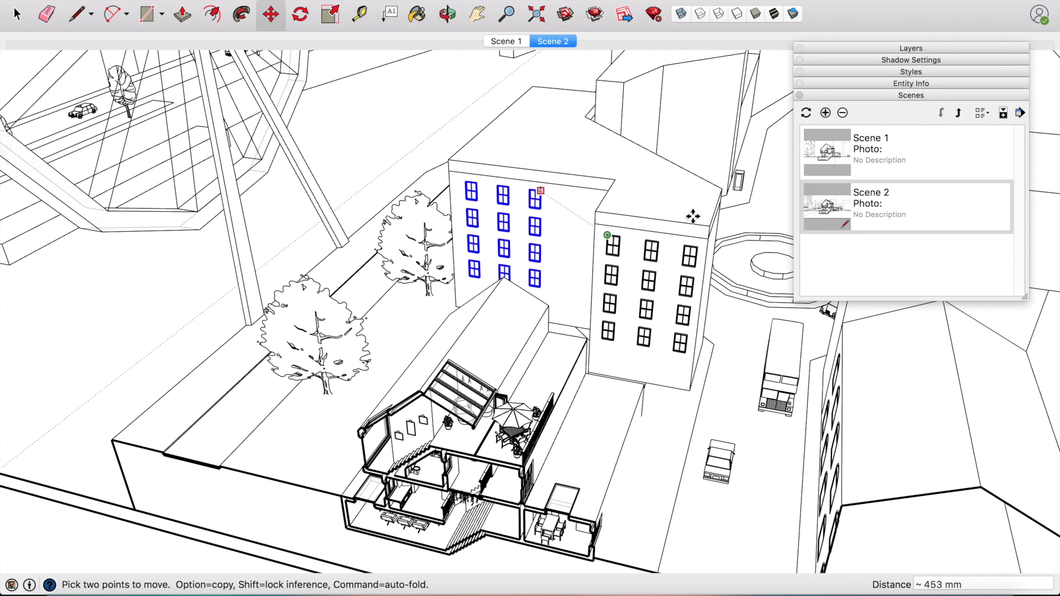
{"action": "key", "text": "Page_Down"}
{"action": "key", "text": "space"}
Return to Scene 2 and open the style's Modeling edit settings.
{"action": "left_click", "coordinate": [977, 95]}
{"action": "left_click", "coordinate": [979, 78]}
{"action": "left_click", "coordinate": [915, 150]}
Set section line width to 1 with white section fill, then return to Scene 2.
{"action": "left_click", "coordinate": [1002, 273]}
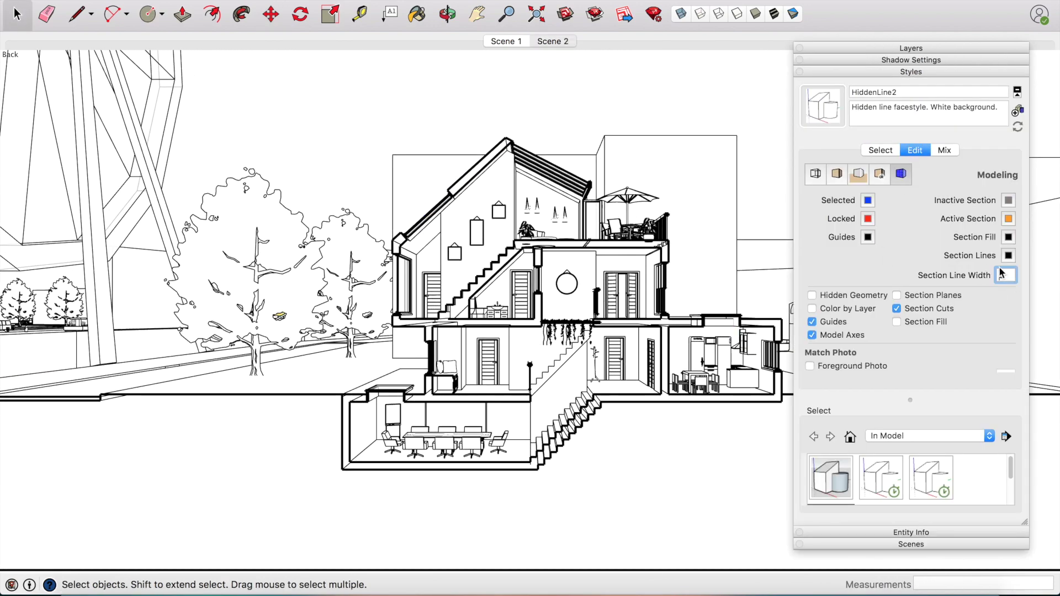
{"action": "type", "text": "1"}
{"action": "key", "text": "Return"}
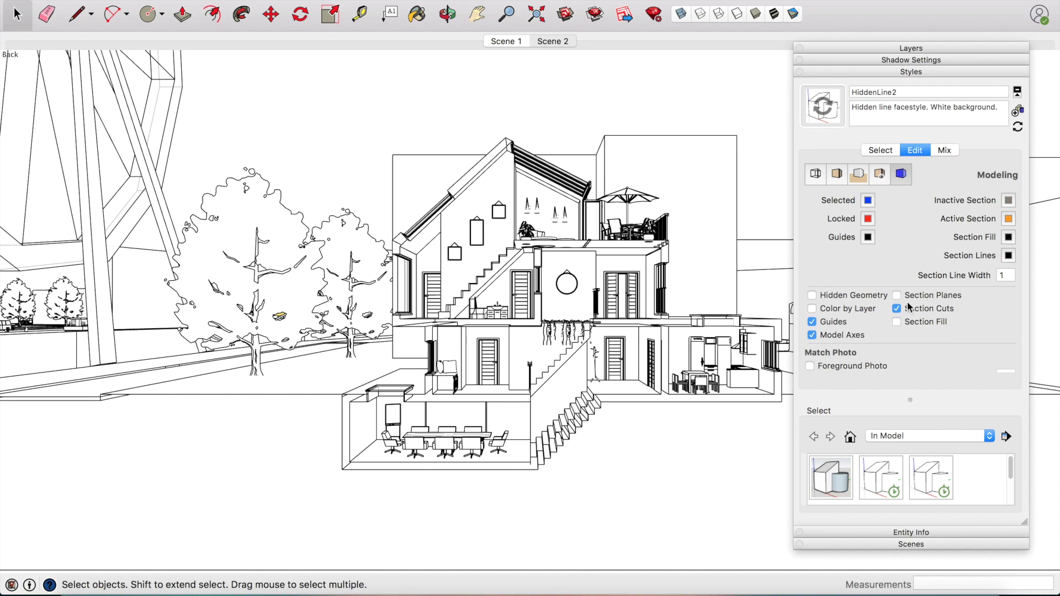
{"action": "left_click", "coordinate": [896, 322]}
{"action": "left_click", "coordinate": [1008, 237]}
{"action": "scroll", "coordinate": [415, 215], "scroll_direction": "down", "scroll_amount": 5}
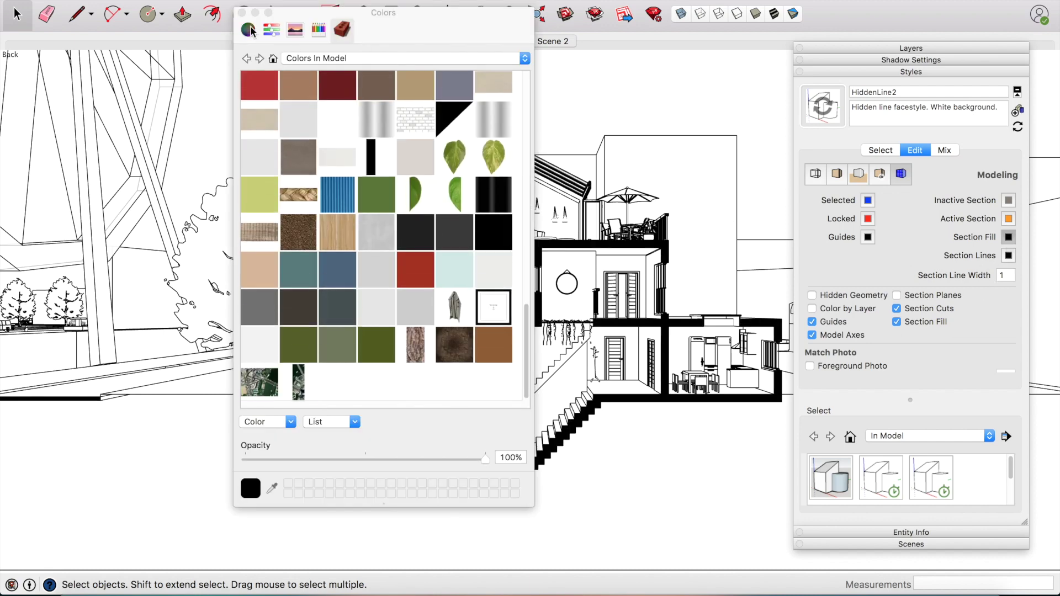
{"action": "left_click", "coordinate": [248, 29]}
{"action": "left_click_drag", "start_coordinate": [314, 421], "coordinate": [519, 421]}
{"action": "left_click", "coordinate": [242, 12]}
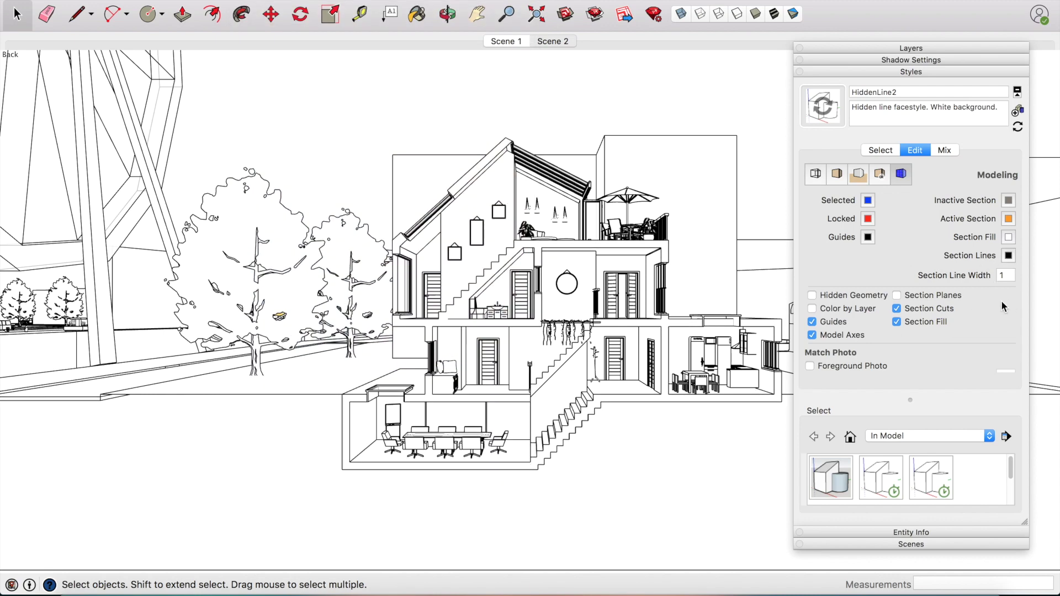
{"action": "left_click", "coordinate": [895, 72]}
{"action": "key", "text": "Page_Down"}
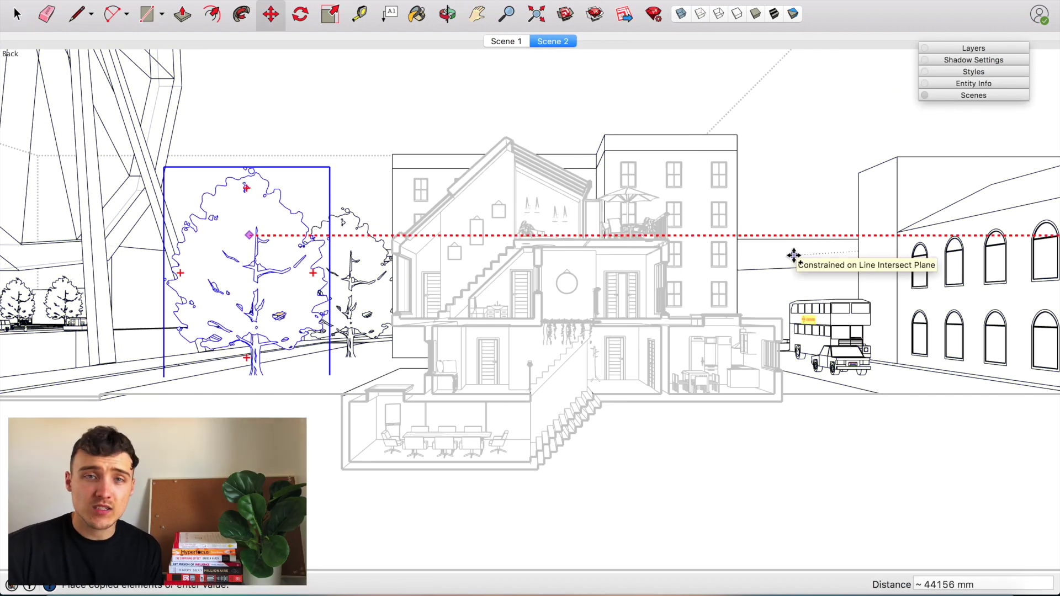
Place a tree copy beside the bus, scaled down to 0.57.
{"action": "left_click", "coordinate": [729, 236]}
{"action": "key", "text": "s"}
{"action": "left_click", "coordinate": [640, 167]}
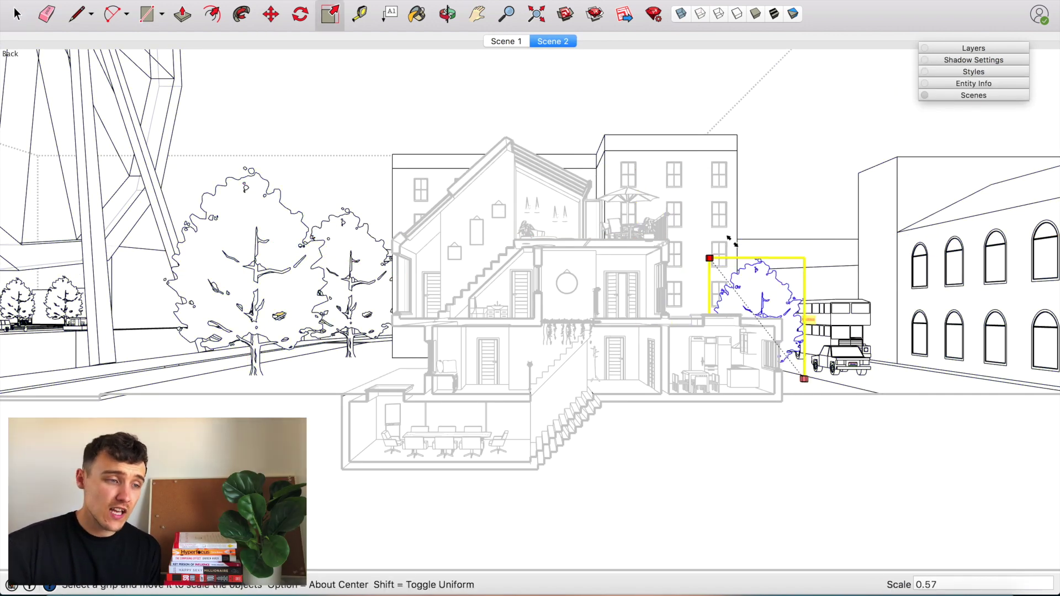
{"action": "left_click", "coordinate": [712, 257]}
{"action": "key", "text": "m"}
{"action": "left_click", "coordinate": [811, 381]}
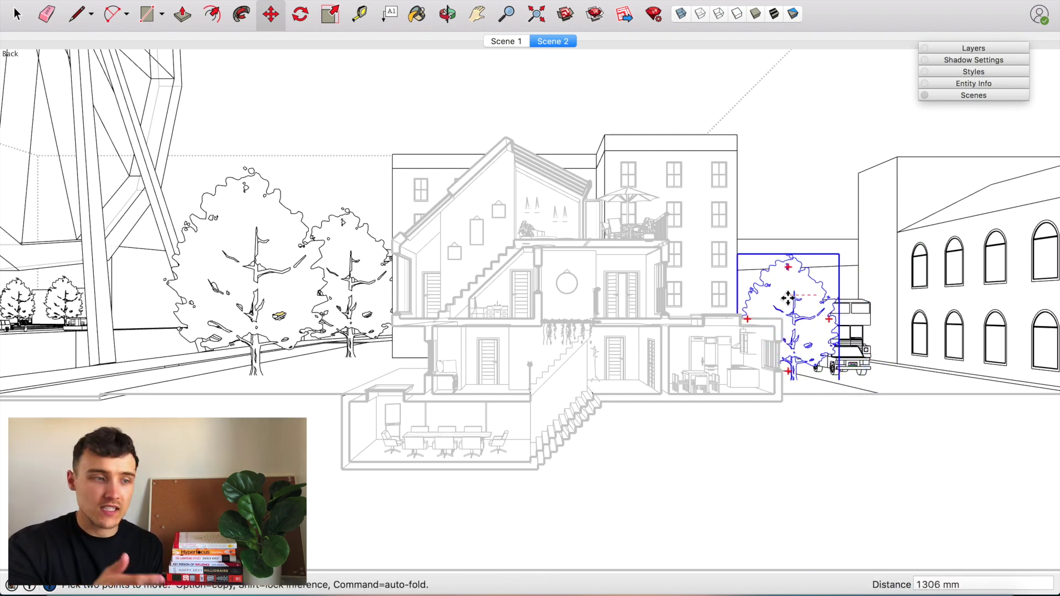
{"action": "left_click", "coordinate": [806, 368]}
Open the arched-window building group for editing and zoom in close.
{"action": "key", "text": "p"}
{"action": "key", "text": "space"}
{"action": "left_click", "coordinate": [942, 303]}
{"action": "right_click", "coordinate": [873, 267]}
{"action": "left_click", "coordinate": [905, 440]}
{"action": "key", "text": "p"}
{"action": "key", "text": "m"}
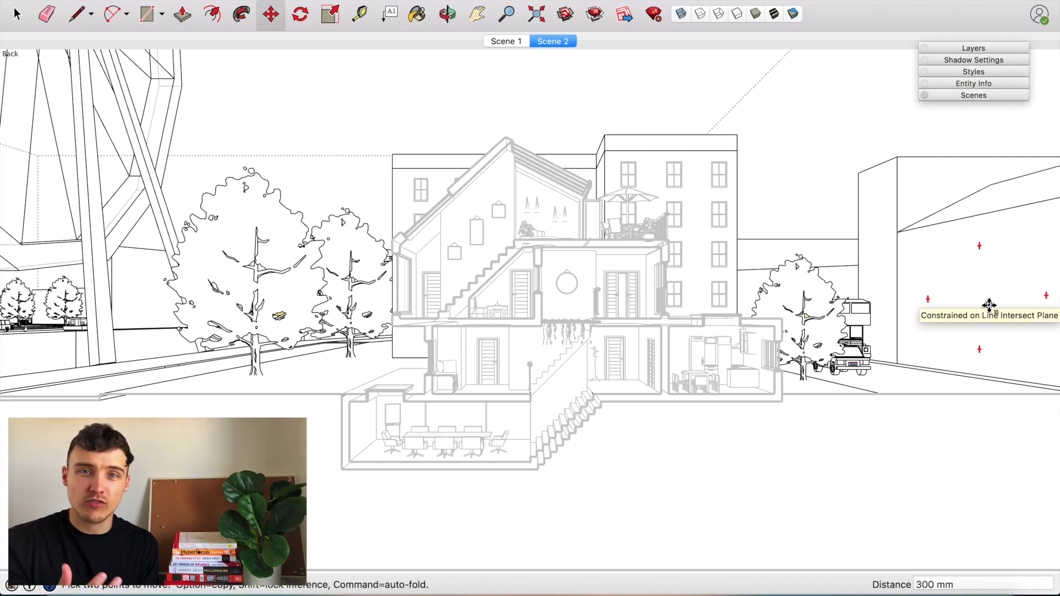
{"action": "key", "text": "space"}
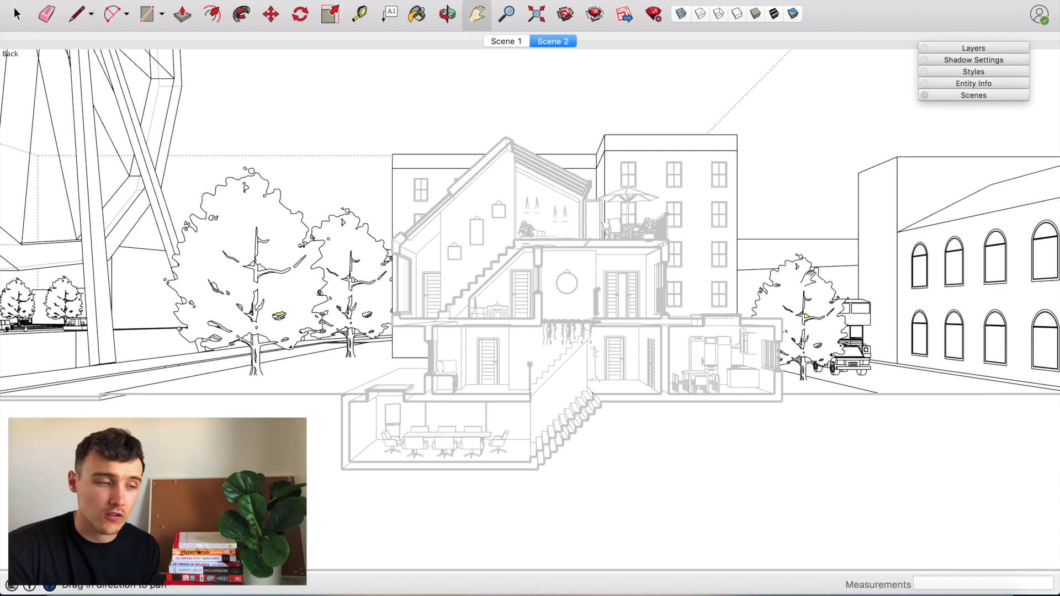
{"action": "left_click", "coordinate": [552, 41]}
Copy the lower-left arched window along the building's wall.
{"action": "key", "text": "r"}
{"action": "scroll", "coordinate": [710, 304], "scroll_direction": "up", "scroll_amount": 3}
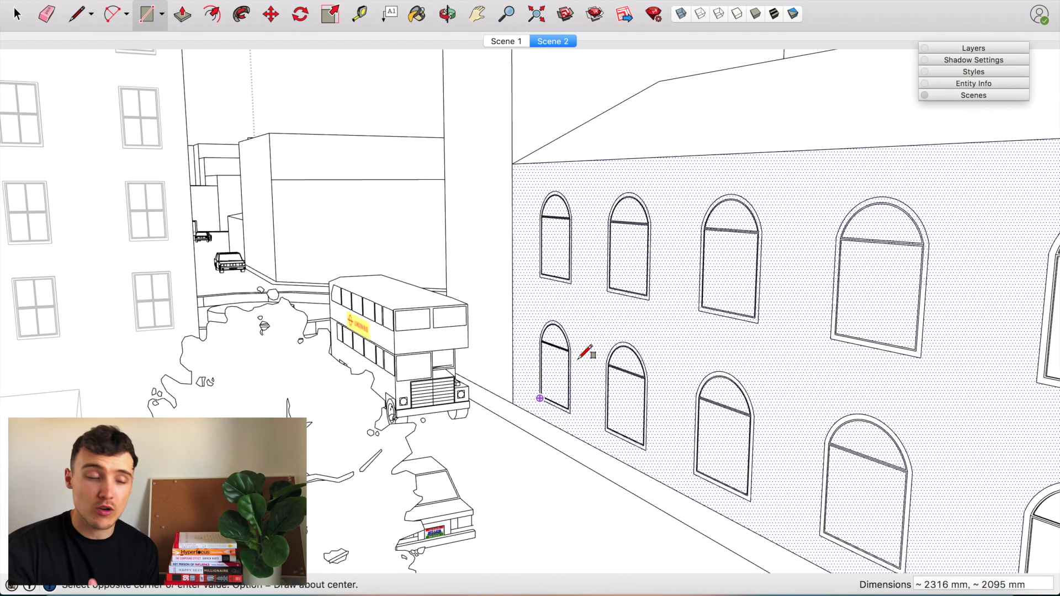
{"action": "key", "text": "a"}
{"action": "key", "text": "space"}
{"action": "left_click", "coordinate": [555, 364]}
{"action": "key", "text": "m"}
{"action": "left_click", "coordinate": [568, 410]}
{"action": "key", "text": "alt"}
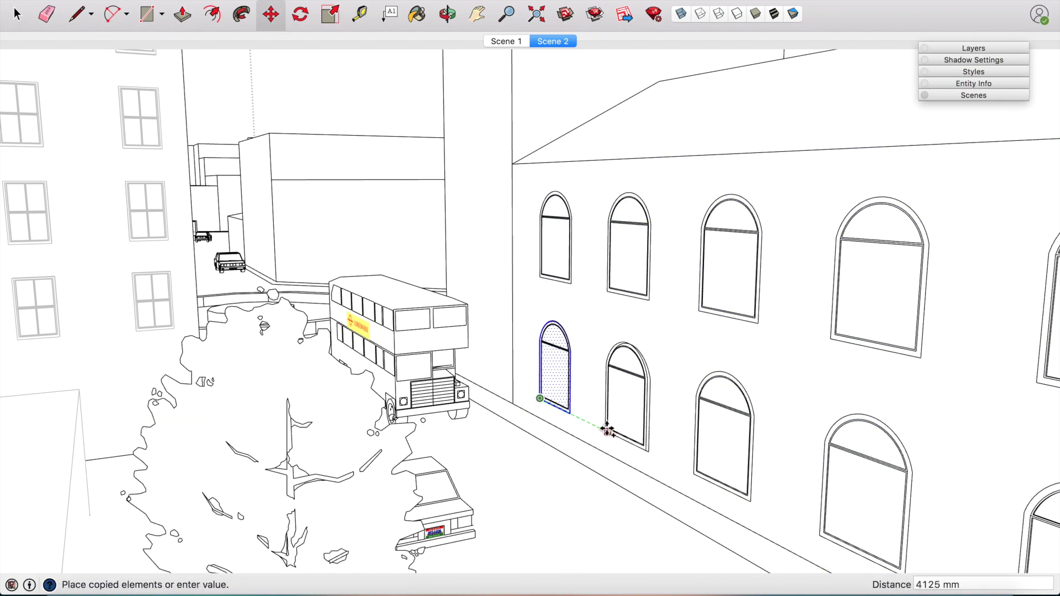
{"action": "scroll", "coordinate": [604, 430], "scroll_direction": "up", "scroll_amount": 3}
{"action": "left_click", "coordinate": [718, 487]}
{"action": "scroll", "coordinate": [717, 488], "scroll_direction": "down", "scroll_amount": 3}
{"action": "left_click", "coordinate": [707, 508]}
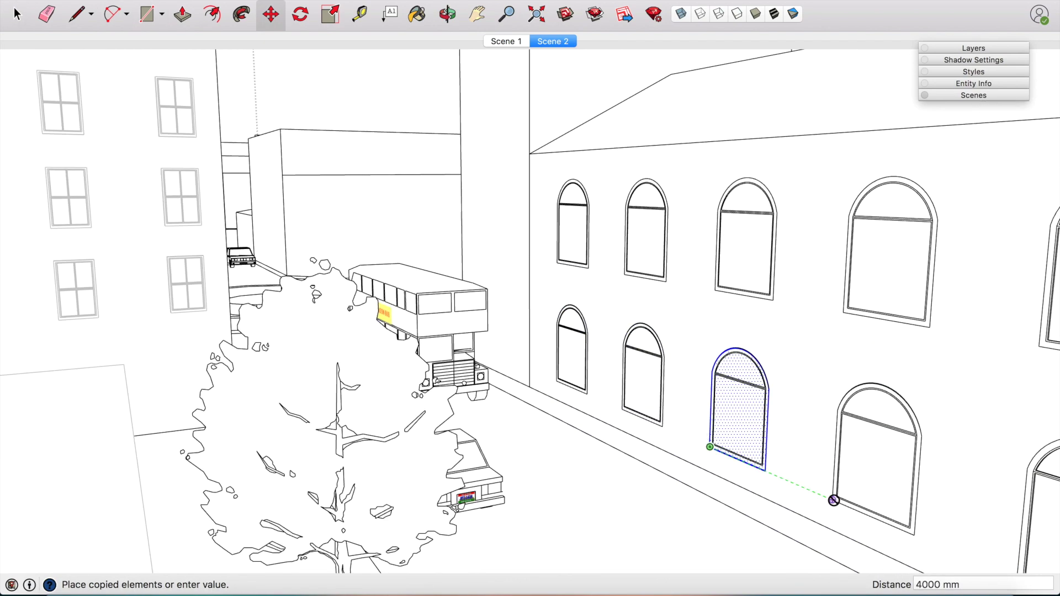
Pick up the selected windows to move them, then cancel the move.
{"action": "key", "text": "p"}
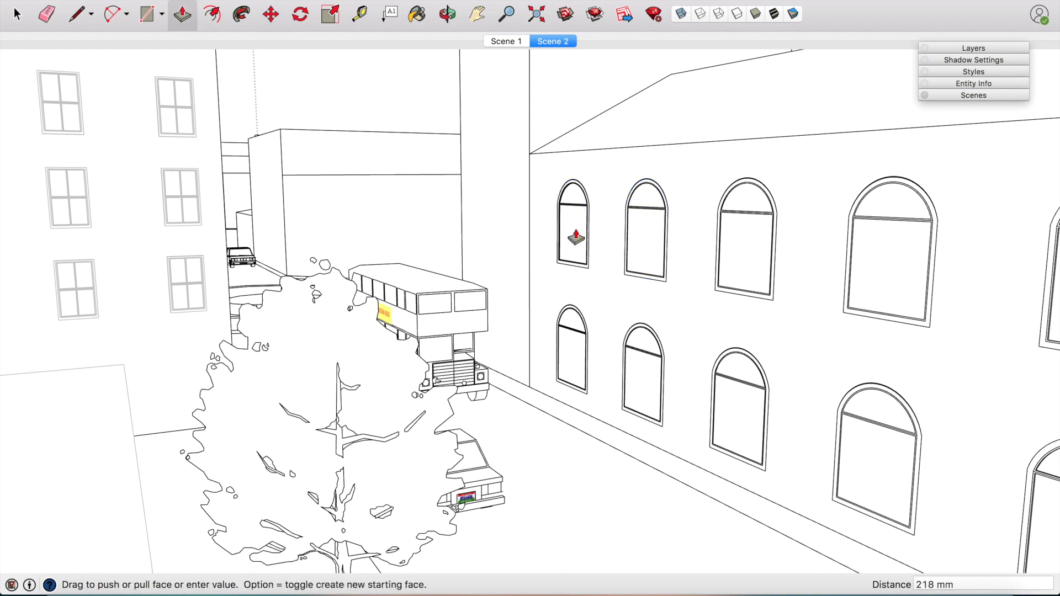
{"action": "key", "text": "m"}
{"action": "left_click", "coordinate": [875, 438]}
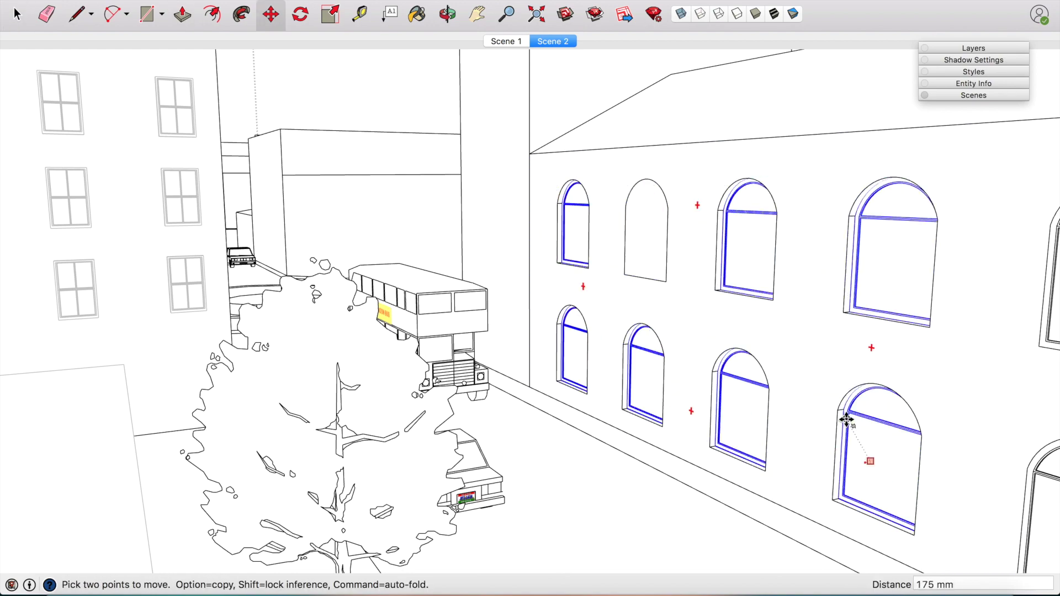
{"action": "key", "text": "Escape"}
{"action": "key", "text": "space"}
{"action": "key", "text": "p"}
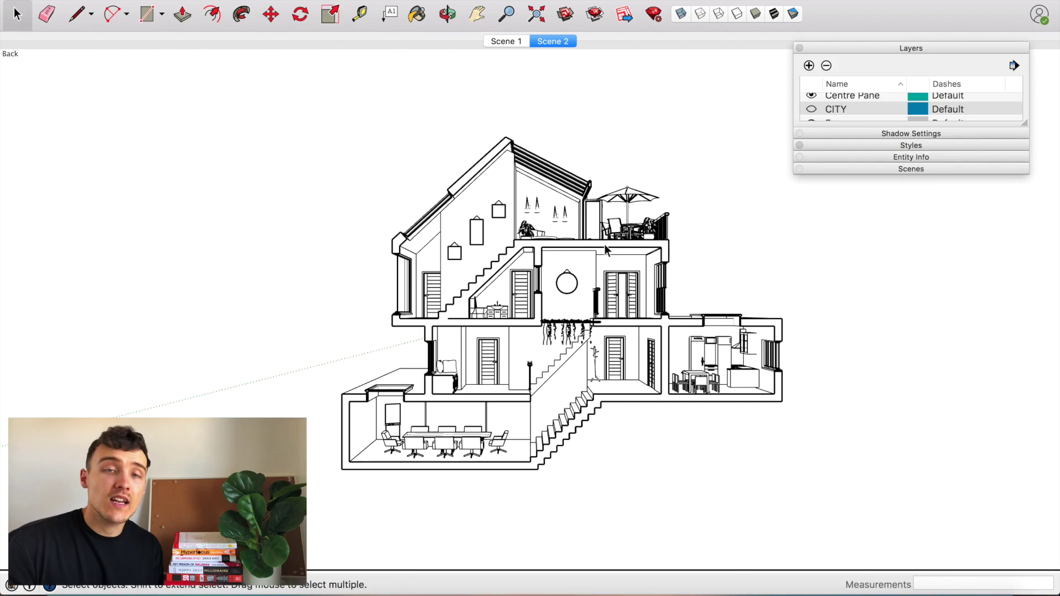
{"action": "left_click", "coordinate": [114, 0]}
Export the view as an 8000-px JPEG named 'Section No Context', replacing the existing file.
{"action": "mouse_move", "coordinate": [209, 201]}
{"action": "left_click", "coordinate": [291, 215]}
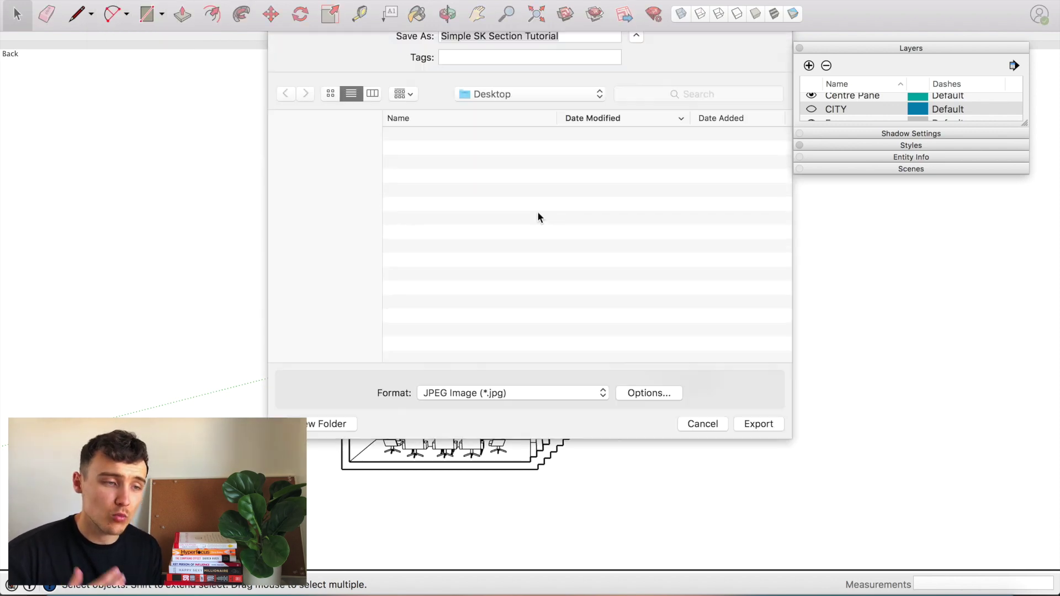
{"action": "left_click", "coordinate": [645, 415]}
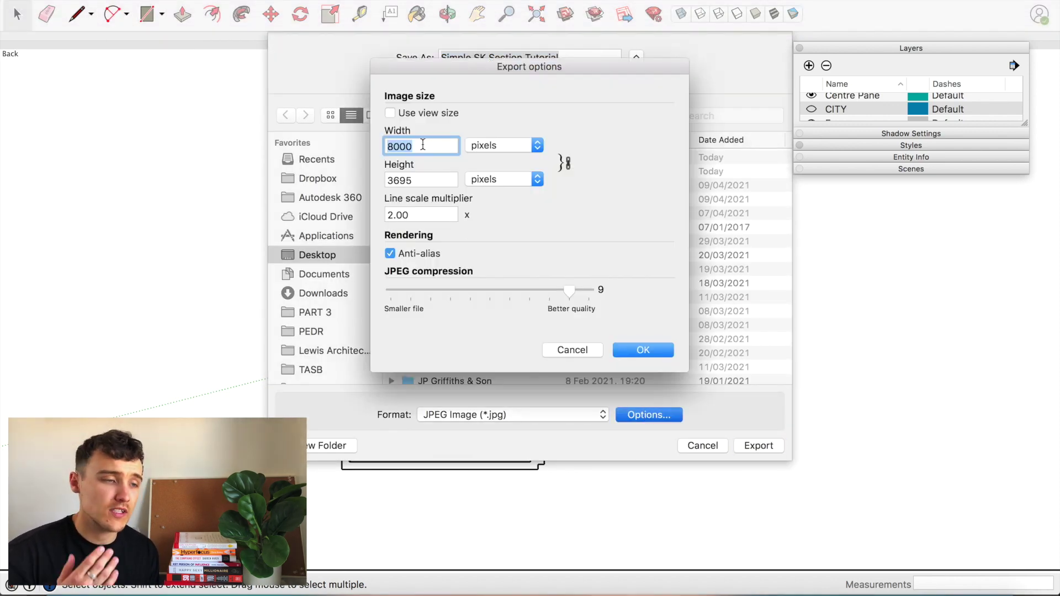
{"action": "left_click", "coordinate": [644, 349]}
{"action": "type", "text": "Section No Context"}
{"action": "key", "text": "Return"}
{"action": "left_click", "coordinate": [626, 118]}
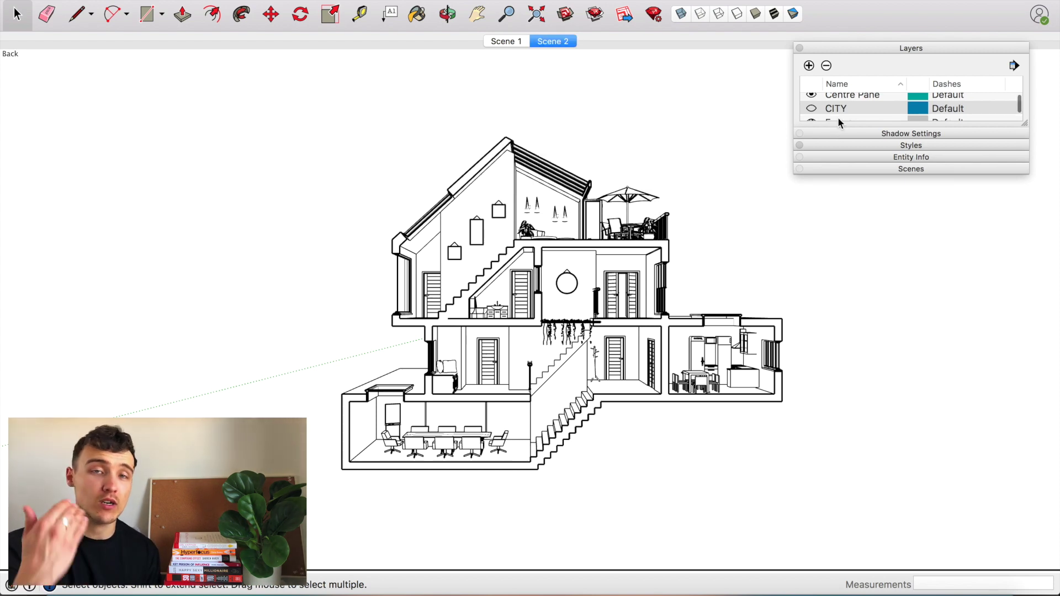
{"action": "scroll", "coordinate": [837, 116], "scroll_direction": "down", "scroll_amount": 1}
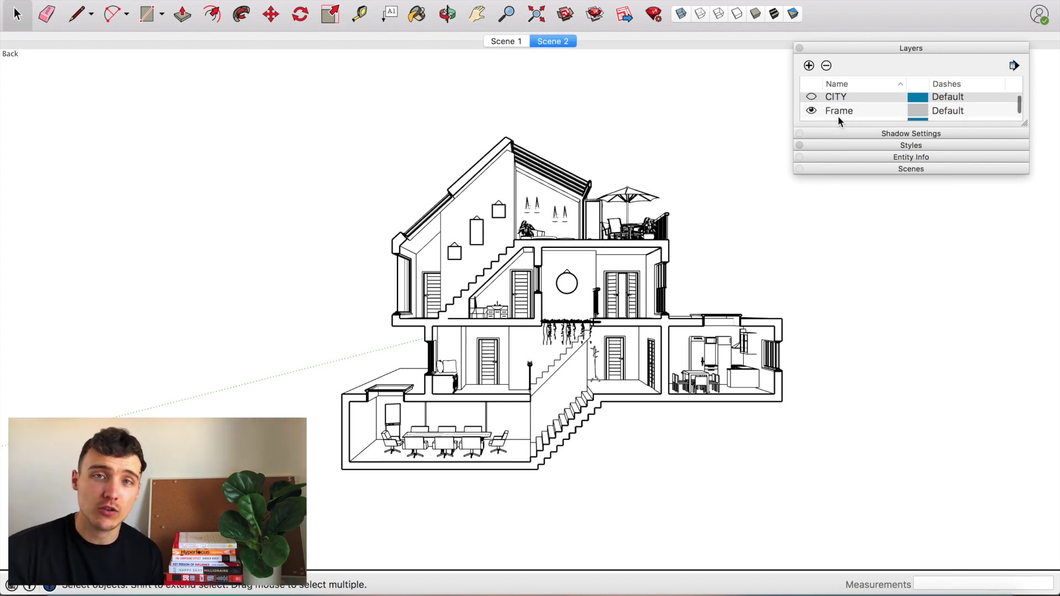
Put the selected house and box frame on a new layer named SECTION.
{"action": "left_click", "coordinate": [504, 162]}
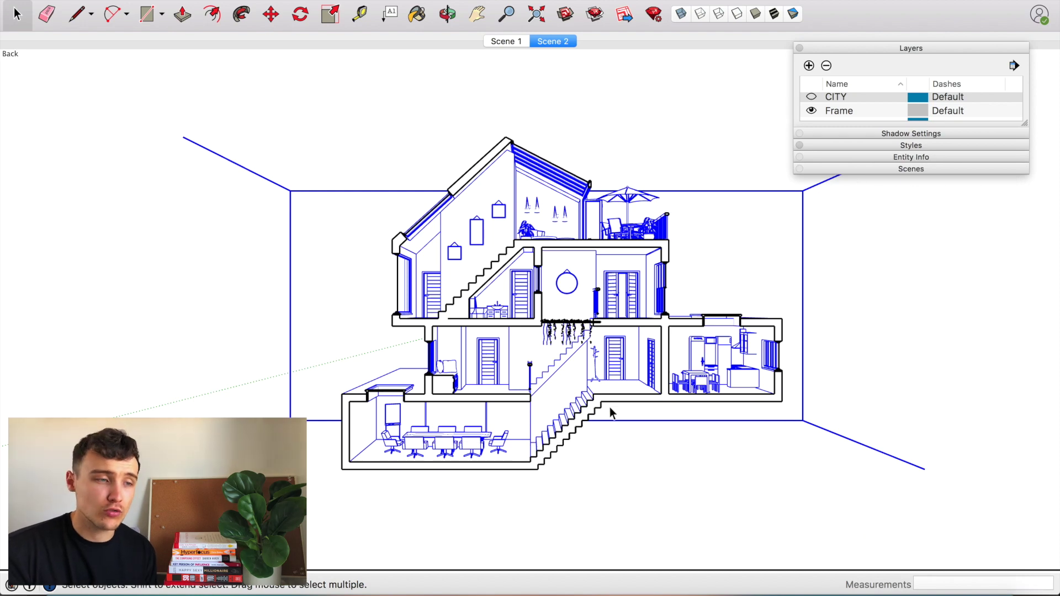
{"action": "left_click", "coordinate": [809, 65]}
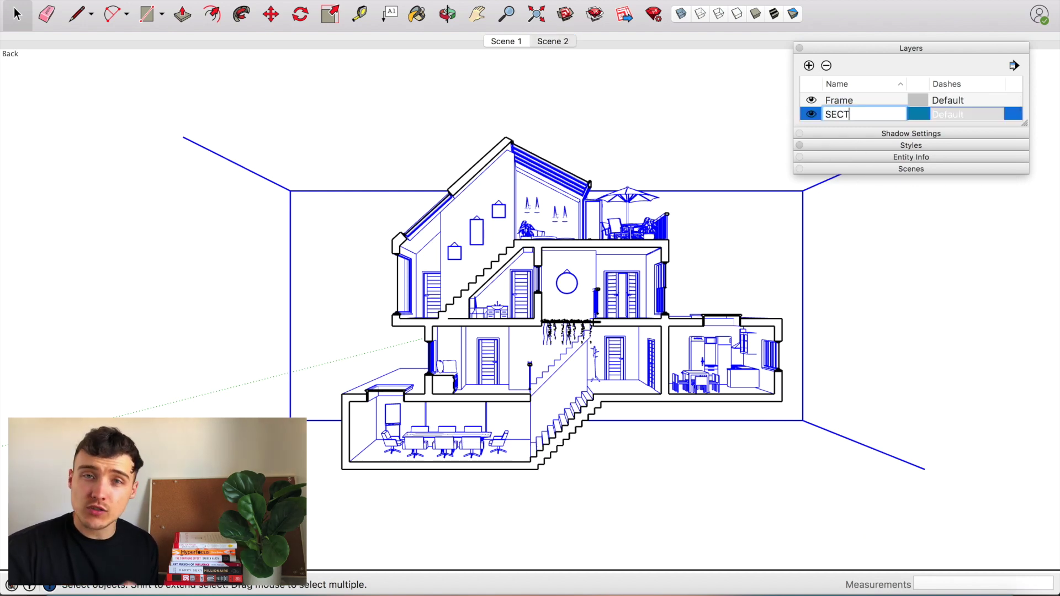
{"action": "key", "text": "Return"}
{"action": "left_click", "coordinate": [911, 157]}
{"action": "left_click", "coordinate": [1008, 206]}
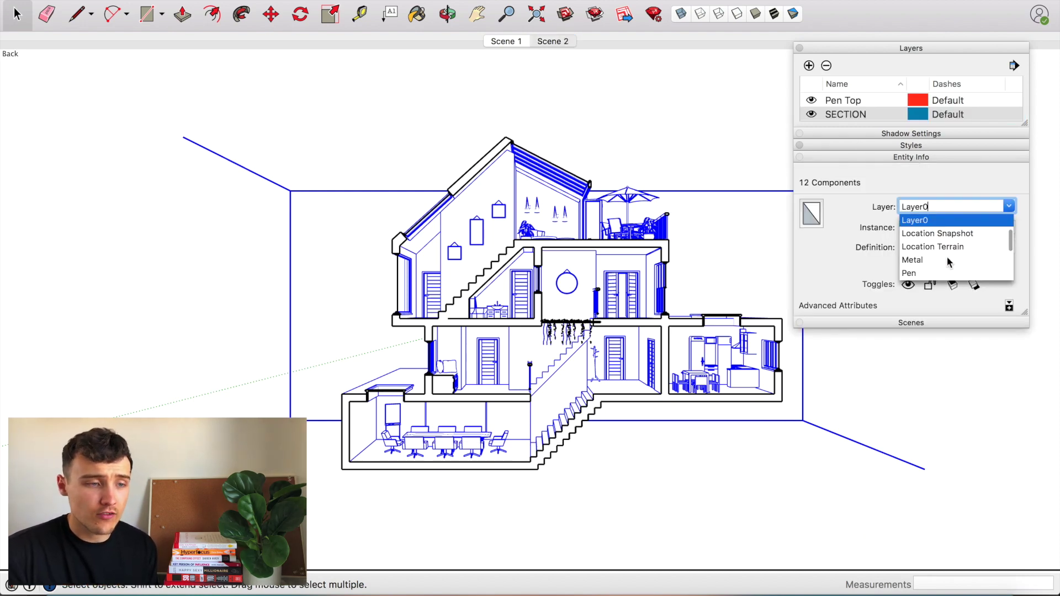
{"action": "left_click", "coordinate": [926, 267]}
Show the CITY layer, hide SECTION, clear the selection and collapse the side panels.
{"action": "scroll", "coordinate": [828, 111], "scroll_direction": "up", "scroll_amount": 10}
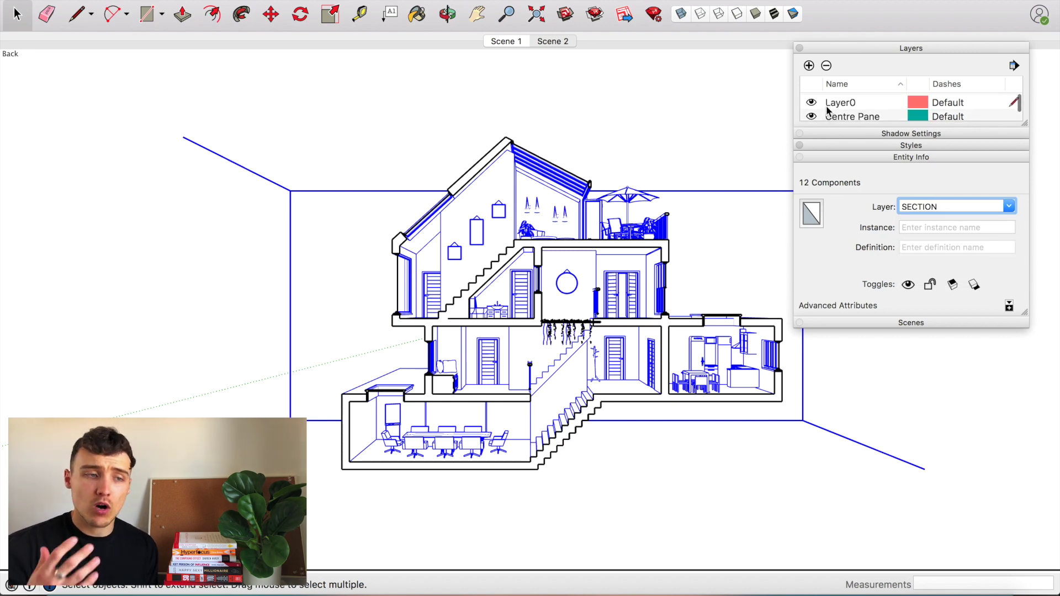
{"action": "scroll", "coordinate": [829, 110], "scroll_direction": "down", "scroll_amount": 1}
{"action": "left_click", "coordinate": [811, 101]}
{"action": "scroll", "coordinate": [828, 110], "scroll_direction": "down", "scroll_amount": 5}
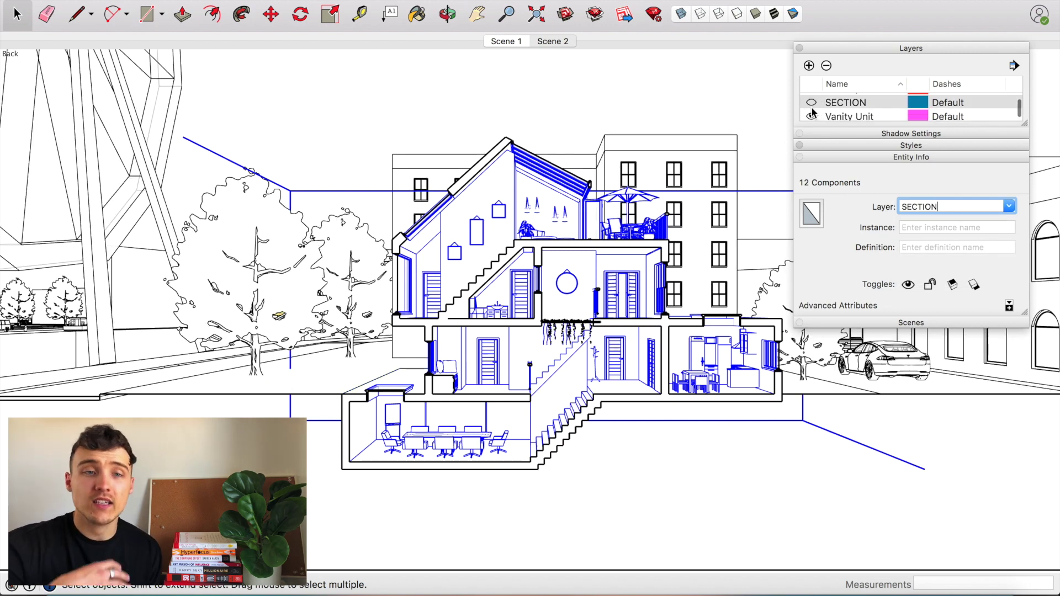
{"action": "left_click", "coordinate": [811, 102]}
{"action": "left_click", "coordinate": [541, 396]}
{"action": "left_click", "coordinate": [536, 116]}
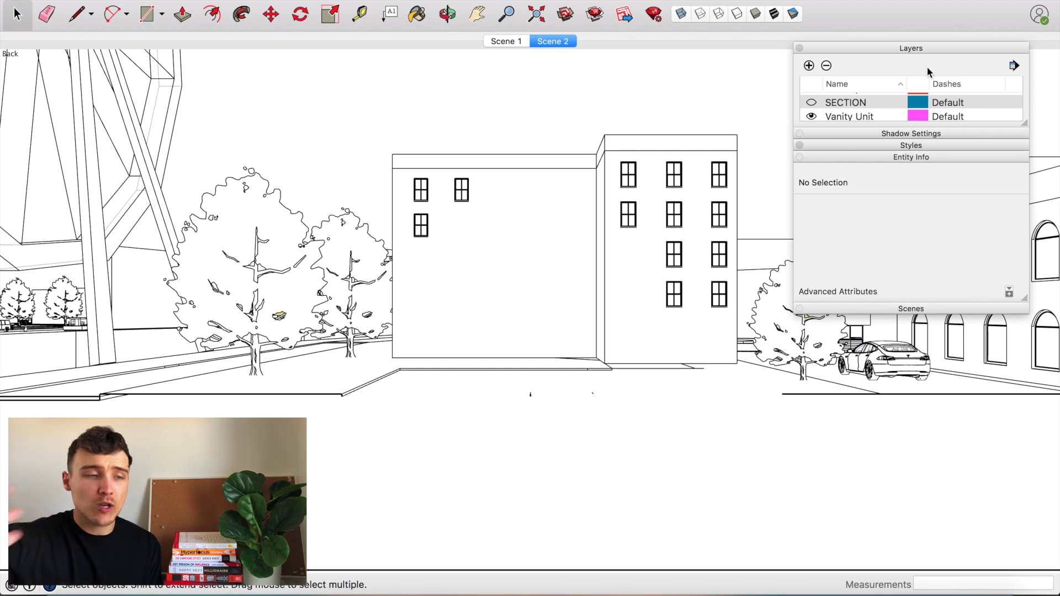
{"action": "left_click", "coordinate": [921, 51]}
{"action": "left_click", "coordinate": [861, 84]}
Export the context-only view as the 2D image 'Section No Context'.
{"action": "left_click", "coordinate": [110, 0]}
{"action": "mouse_move", "coordinate": [221, 201]}
{"action": "left_click", "coordinate": [284, 215]}
{"action": "type", "text": "Section No Context"}
{"action": "left_click", "coordinate": [489, 57]}
{"action": "key", "text": "BackSpace"}
{"action": "key", "text": "Return"}
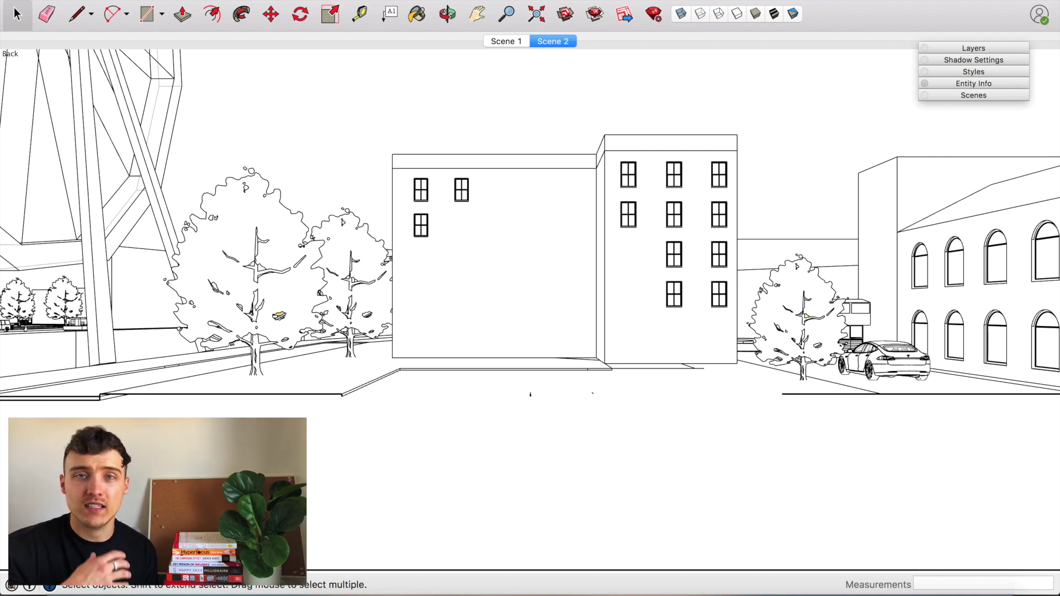
{"action": "left_click", "coordinate": [974, 72]}
With SECTION and CITY visible, export the view as the 2D JPEG 'Section Context'.
{"action": "left_click", "coordinate": [974, 72]}
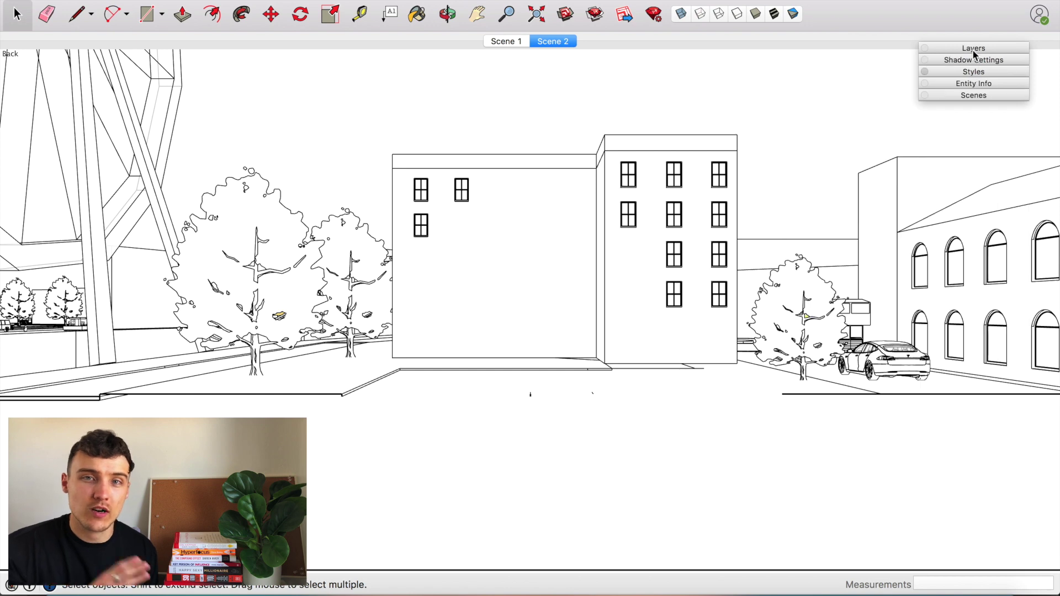
{"action": "left_click", "coordinate": [973, 49]}
{"action": "left_click", "coordinate": [102, 1]}
{"action": "mouse_move", "coordinate": [166, 199]}
{"action": "left_click", "coordinate": [276, 213]}
{"action": "left_click", "coordinate": [458, 158]}
{"action": "left_click", "coordinate": [477, 57]}
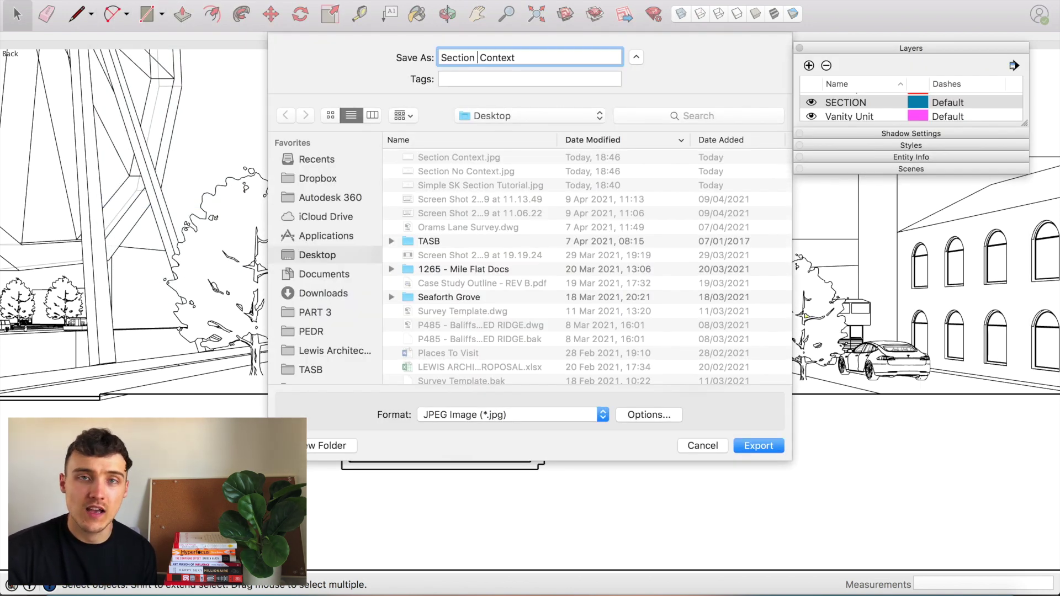
{"action": "key", "text": "Return"}
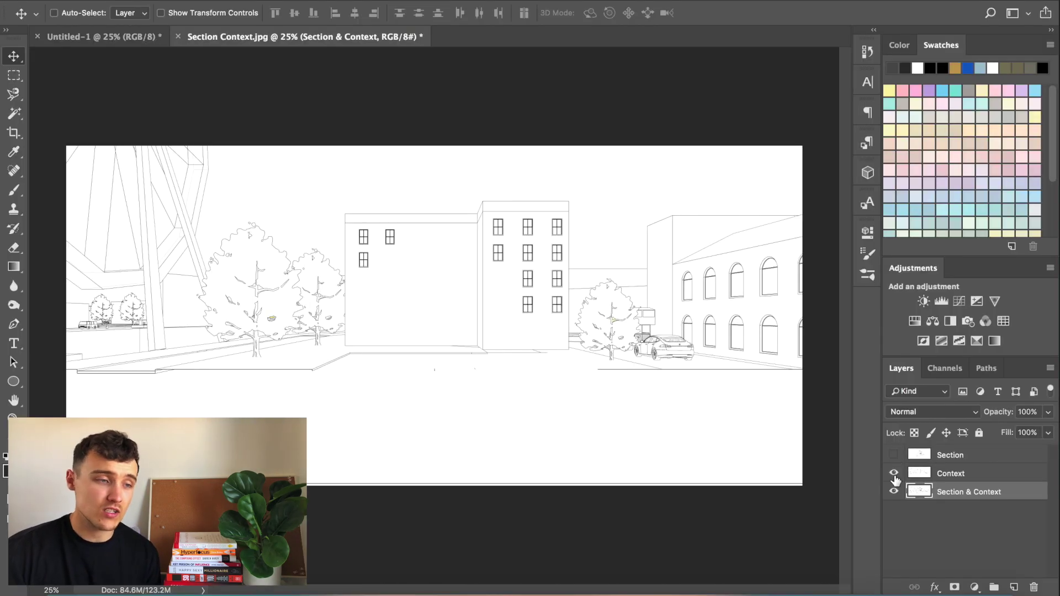
Select the Section, Context and Section & Context layers and drag them into Untitled-1.
{"action": "left_click", "coordinate": [894, 475]}
{"action": "left_click", "coordinate": [894, 473]}
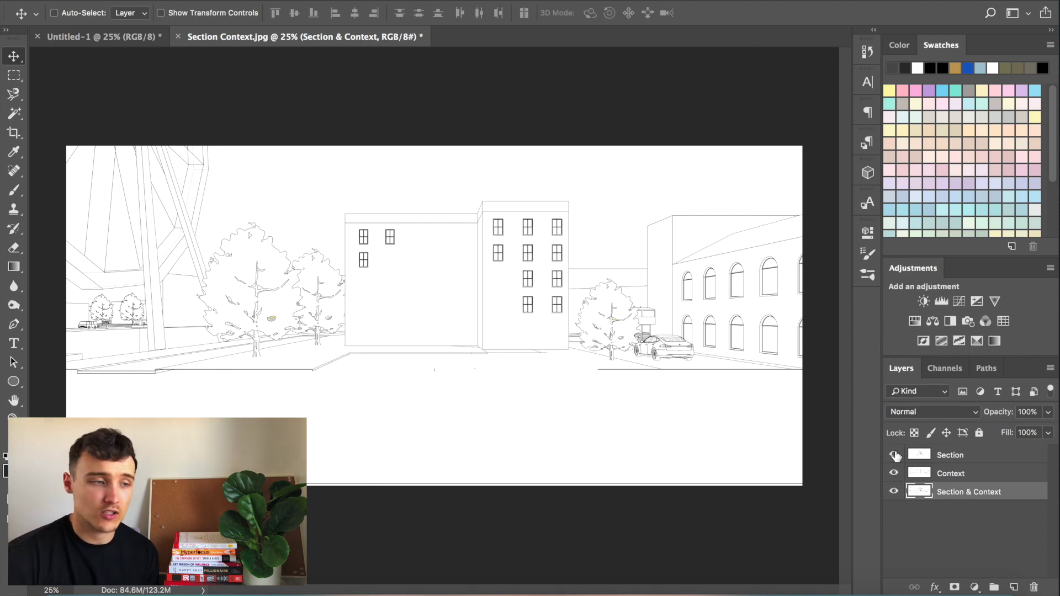
{"action": "left_click", "coordinate": [894, 455]}
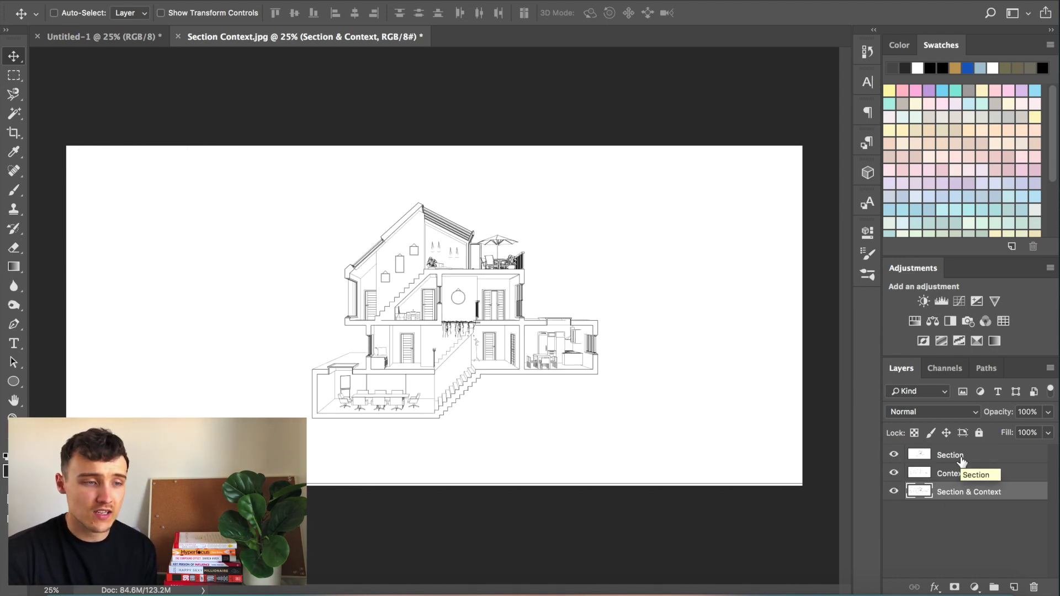
{"action": "key", "text": "super+alt+a"}
{"action": "left_click_drag", "start_coordinate": [478, 284], "coordinate": [457, 299]}
Shift the Section through Section & Context layers 1.63 cm left to align them.
{"action": "left_click", "coordinate": [918, 505]}
{"action": "left_click", "coordinate": [897, 458]}
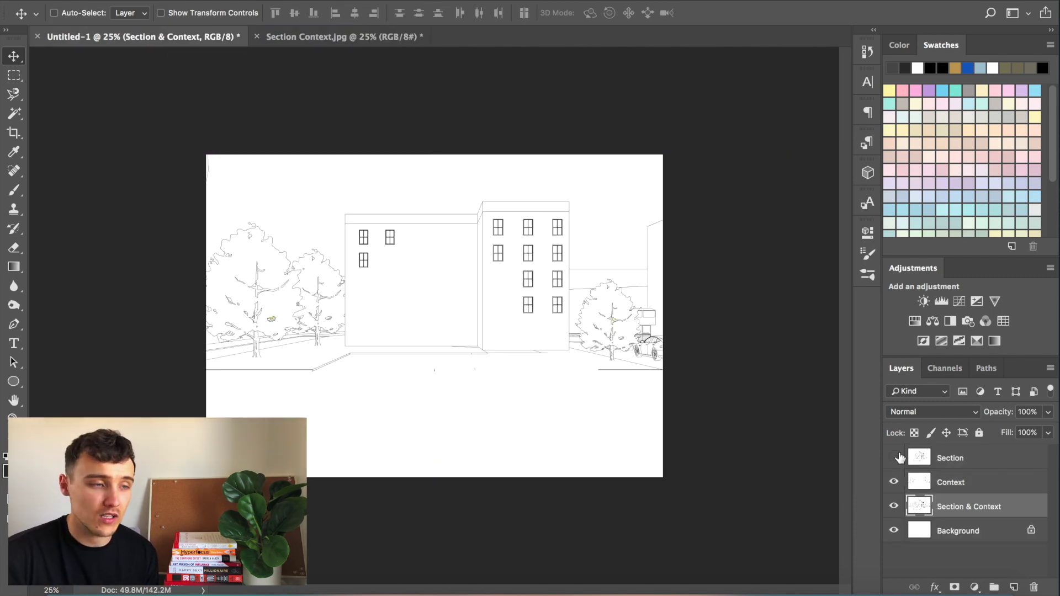
{"action": "left_click", "coordinate": [894, 482]}
{"action": "left_click", "coordinate": [908, 455], "text": "shift"}
{"action": "left_click_drag", "start_coordinate": [499, 333], "coordinate": [487, 333]}
Hide the Section & Context layer, leaving Section and Context visible.
{"action": "left_click", "coordinate": [951, 482]}
{"action": "left_click", "coordinate": [894, 506]}
{"action": "left_click", "coordinate": [894, 506]}
{"action": "left_click", "coordinate": [894, 506]}
{"action": "left_click", "coordinate": [894, 482]}
{"action": "left_click", "coordinate": [894, 457]}
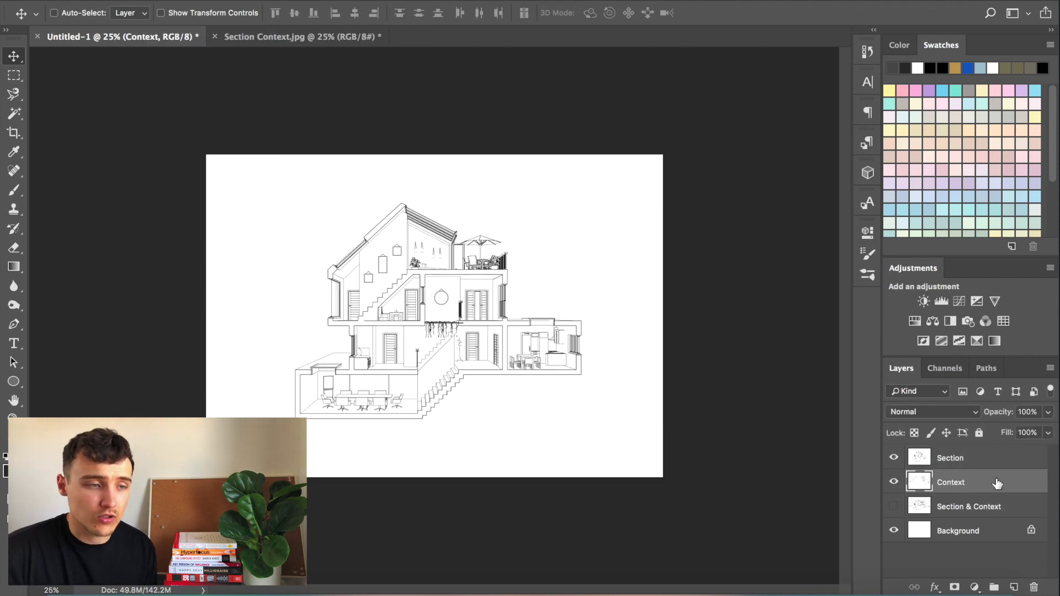
Add a layer mask to the Section layer from a Magic Wand selection.
{"action": "key", "text": "w"}
{"action": "key", "text": "alt+bracketright"}
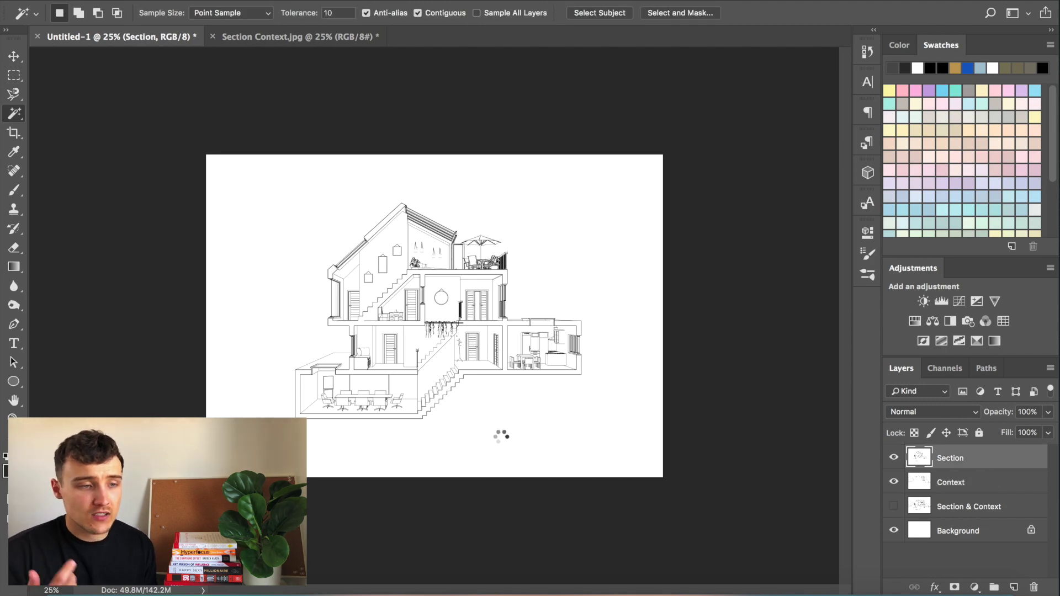
{"action": "left_click", "coordinate": [954, 586]}
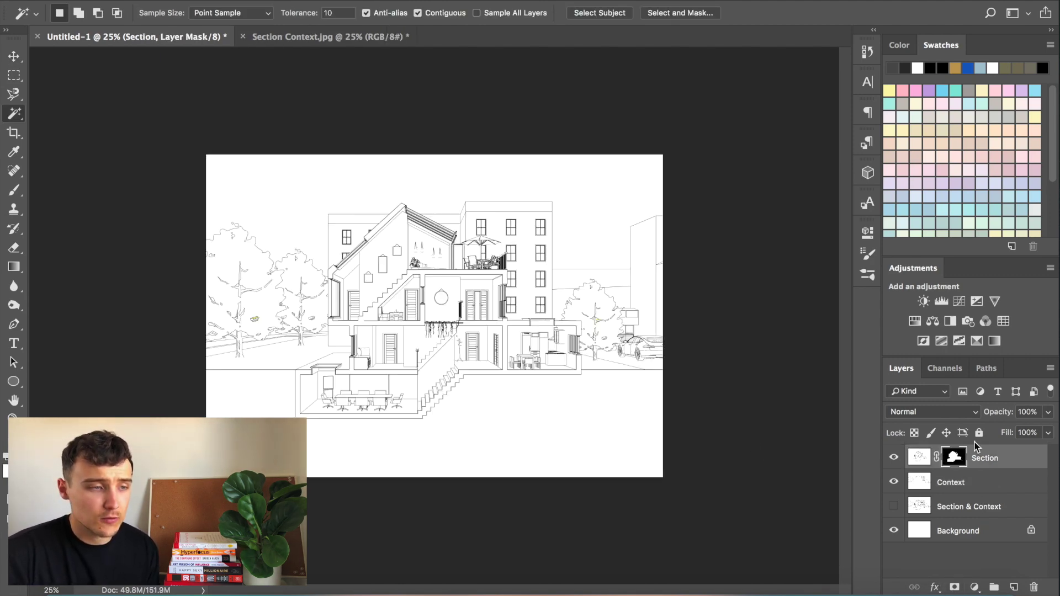
Fade the Context layer and move the drawing layers down 1.5 cm.
{"action": "left_click", "coordinate": [947, 485]}
{"action": "left_click_drag", "start_coordinate": [1046, 429], "coordinate": [1010, 431]}
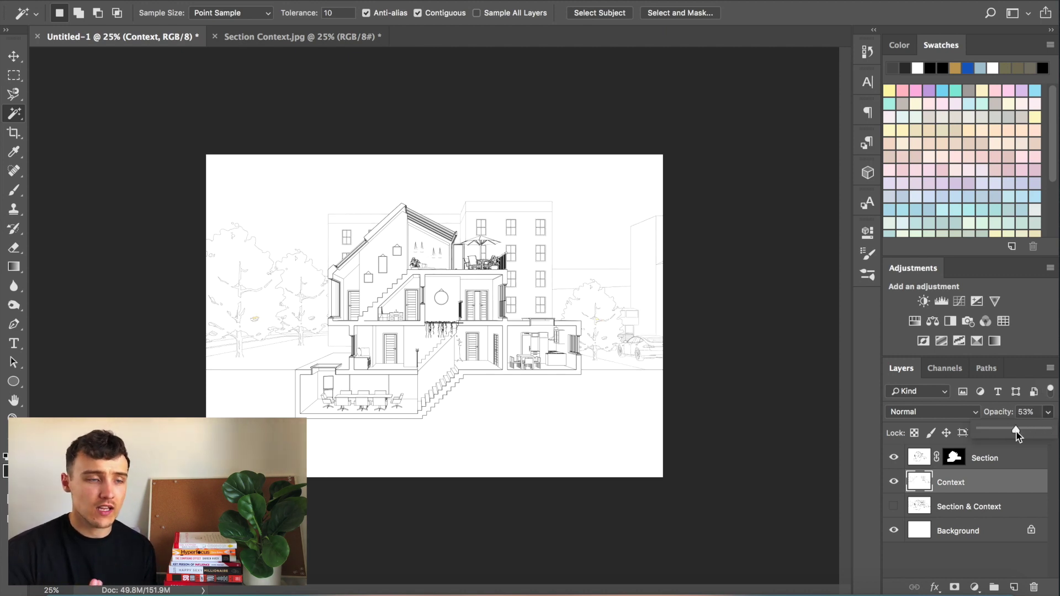
{"action": "left_click", "coordinate": [980, 463]}
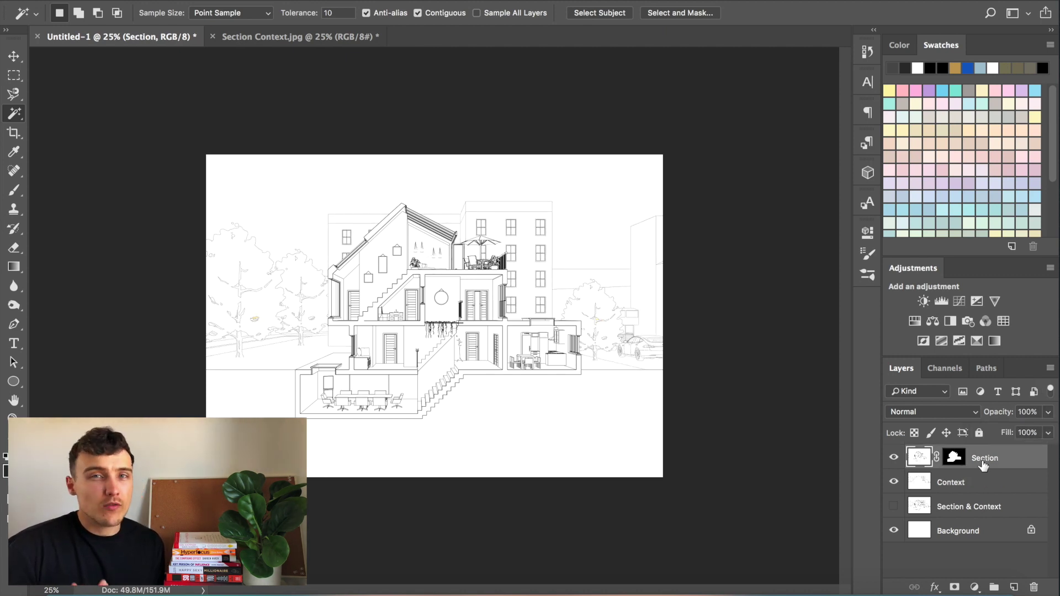
{"action": "left_click", "coordinate": [981, 508], "text": "shift"}
{"action": "left_click", "coordinate": [894, 506]}
{"action": "left_click", "coordinate": [14, 56]}
{"action": "left_click_drag", "start_coordinate": [517, 365], "coordinate": [515, 381]}
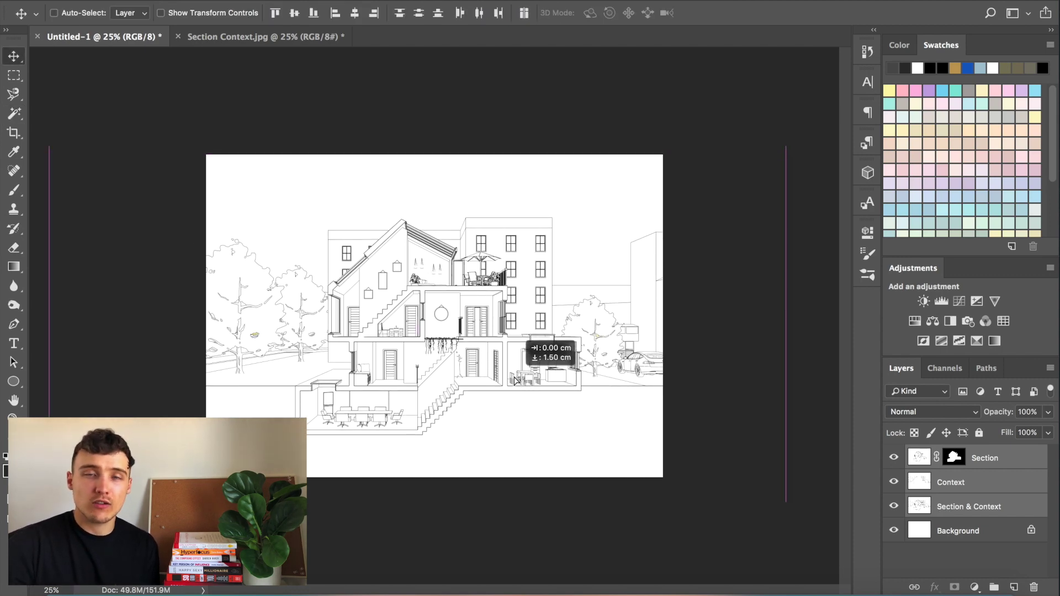
Fill the selection on the Section layer's mask with black, then deselect.
{"action": "left_click", "coordinate": [954, 457]}
{"action": "key", "text": "w"}
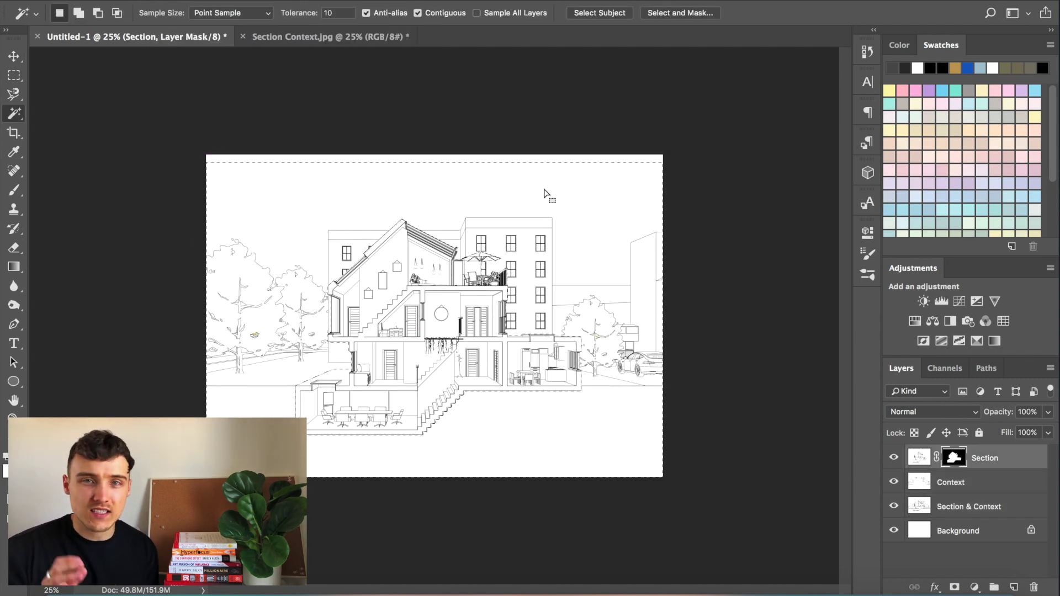
{"action": "key", "text": "i"}
{"action": "key", "text": "shift+BackSpace"}
{"action": "left_click", "coordinate": [807, 244]}
{"action": "left_click", "coordinate": [774, 307]}
{"action": "left_click", "coordinate": [895, 246]}
{"action": "key", "text": "w"}
{"action": "key", "text": "ctrl+d"}
Hide the Section & Context layer and set the Context layer's opacity to 50%.
{"action": "left_click", "coordinate": [905, 508]}
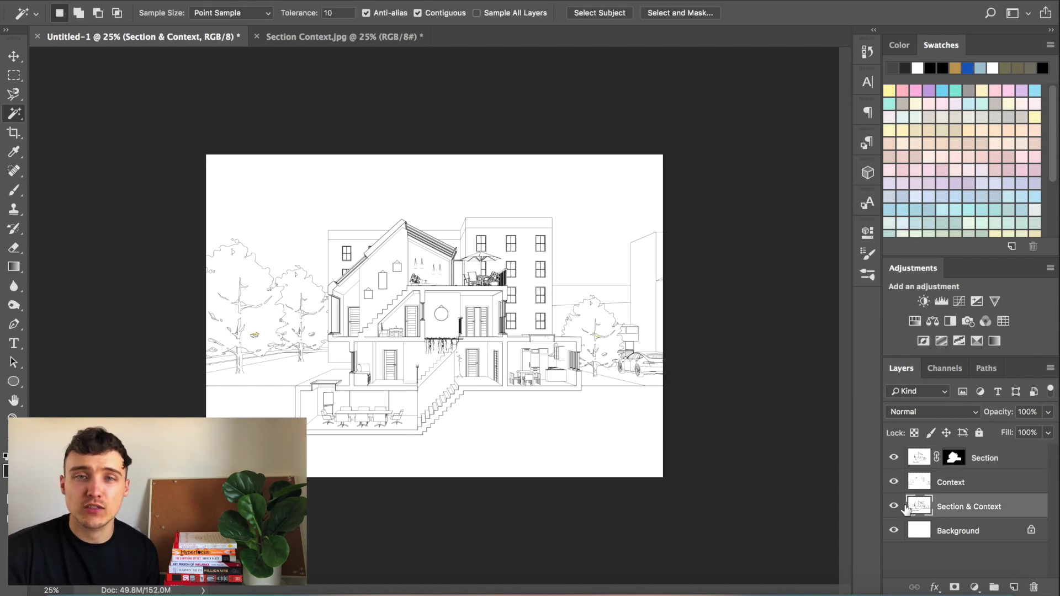
{"action": "left_click", "coordinate": [893, 505]}
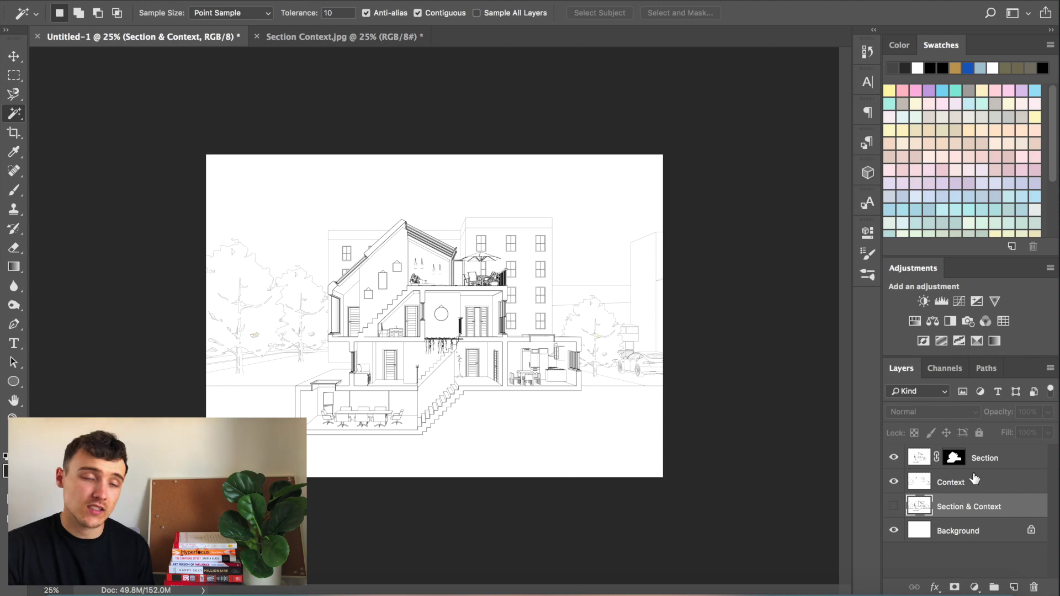
{"action": "left_click", "coordinate": [966, 489]}
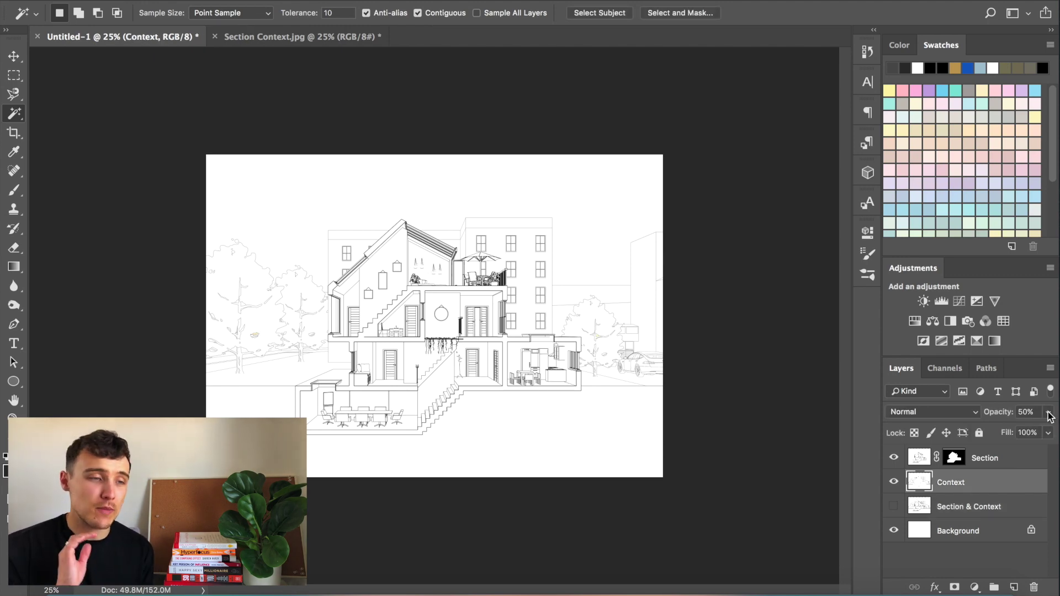
{"action": "left_click_drag", "start_coordinate": [1015, 431], "coordinate": [1015, 430]}
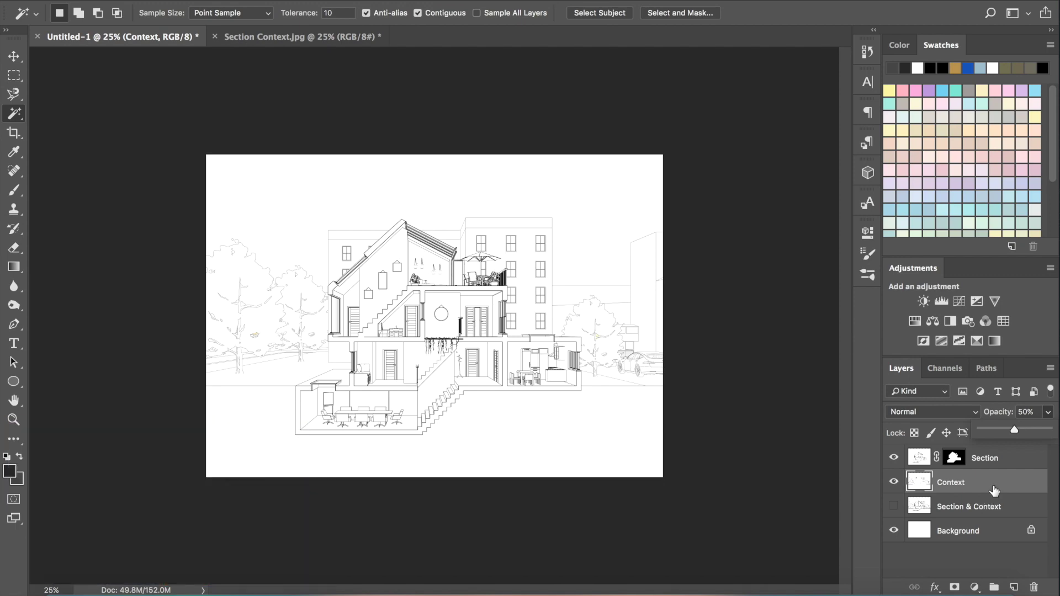
{"action": "left_click", "coordinate": [966, 504]}
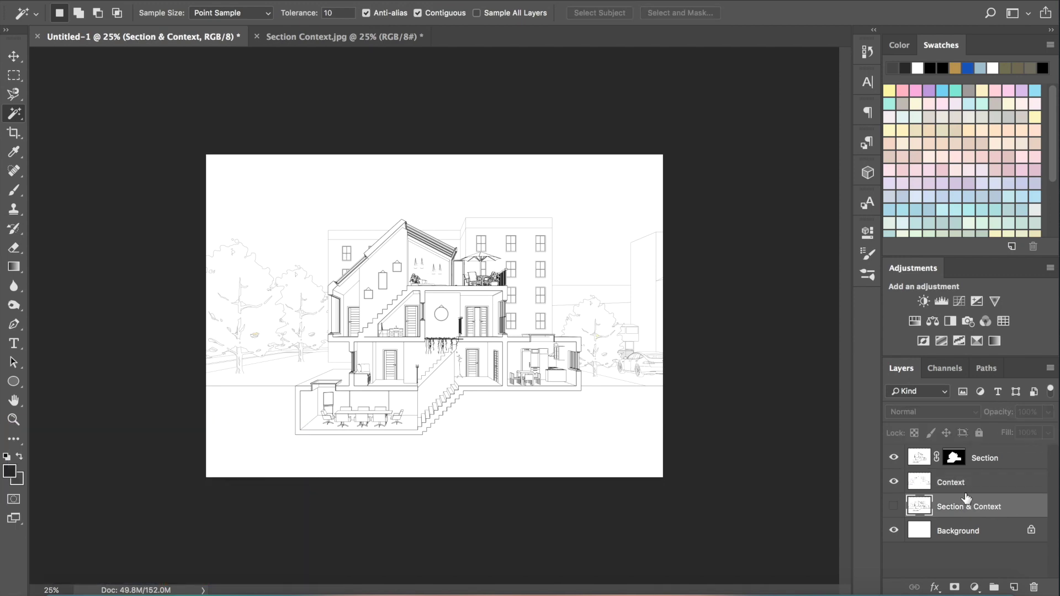
Load dimensions.com in the web browser.
{"action": "right_click", "coordinate": [791, 592]}
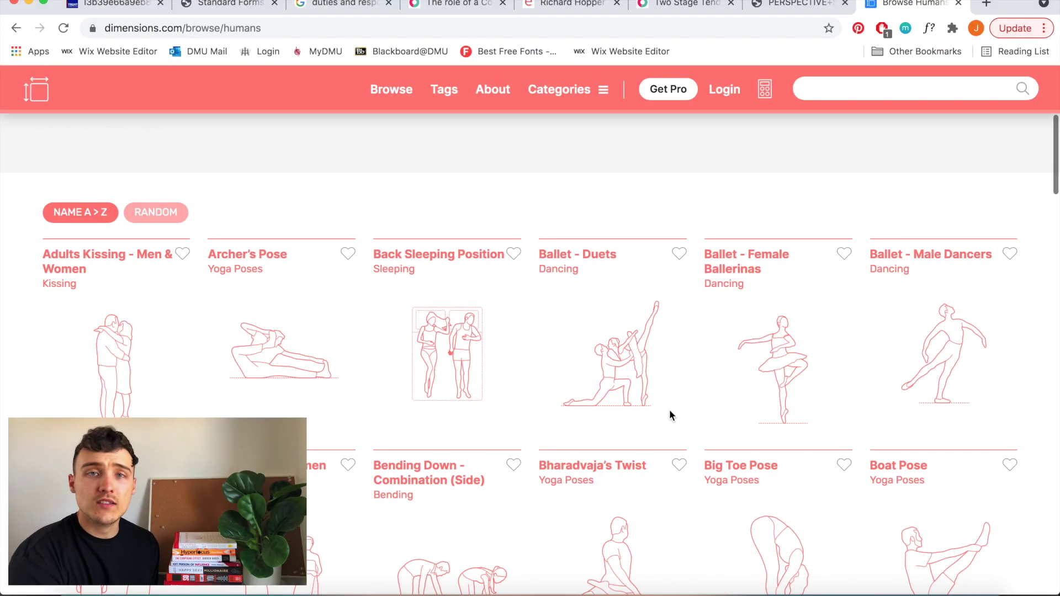
{"action": "scroll", "coordinate": [199, 253], "scroll_direction": "up", "scroll_amount": 5}
{"action": "key", "text": "super+l"}
{"action": "type", "text": "dimensions.com"}
{"action": "key", "text": "Return"}
{"action": "scroll", "coordinate": [456, 426], "scroll_direction": "down", "scroll_amount": 5}
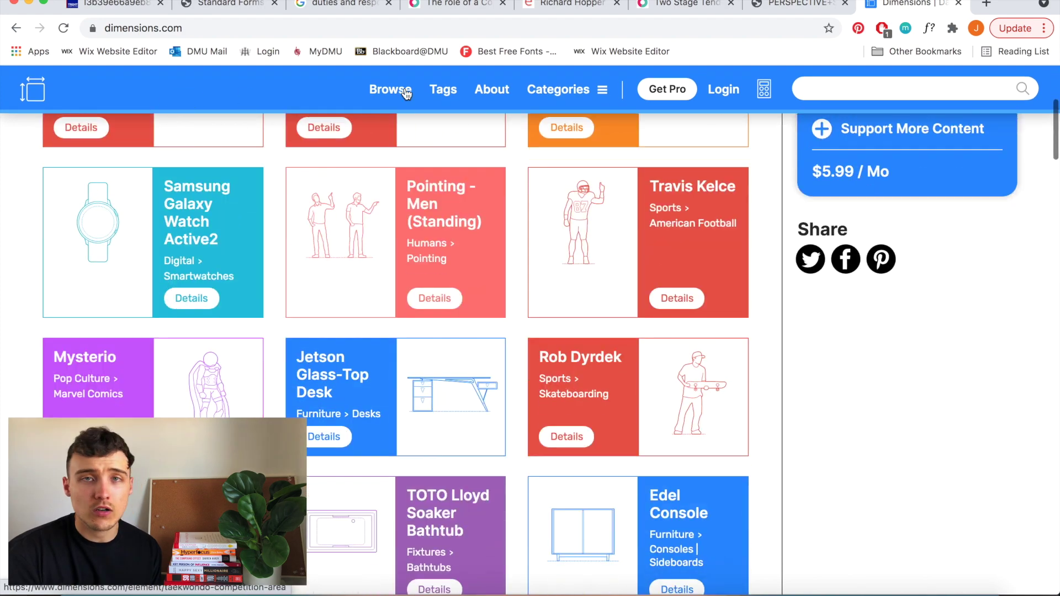
Open the Business People Sitting - Male (Side) JPG sheet from the Humans category.
{"action": "left_click", "coordinate": [407, 89]}
{"action": "left_click", "coordinate": [52, 274]}
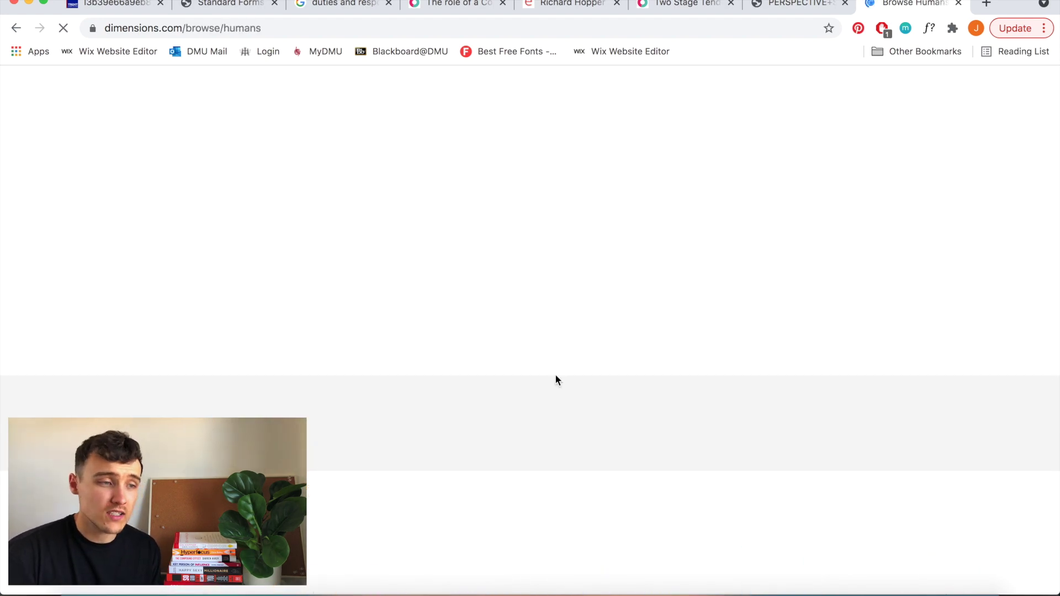
{"action": "scroll", "coordinate": [591, 420], "scroll_direction": "down", "scroll_amount": 3}
{"action": "scroll", "coordinate": [591, 419], "scroll_direction": "down", "scroll_amount": 10}
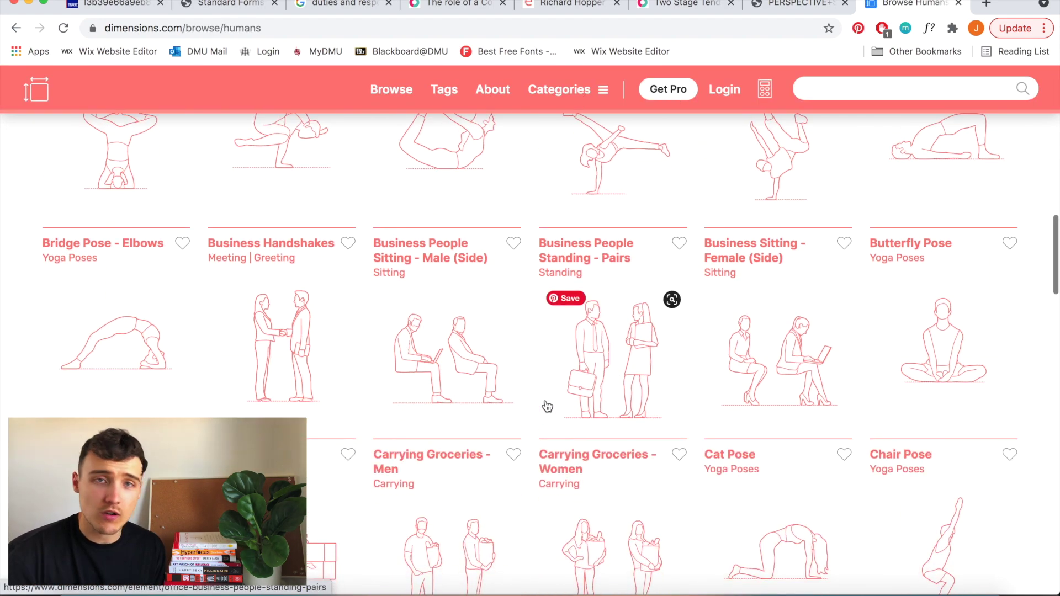
{"action": "left_click", "coordinate": [509, 348]}
{"action": "scroll", "coordinate": [512, 345], "scroll_direction": "down", "scroll_amount": 5}
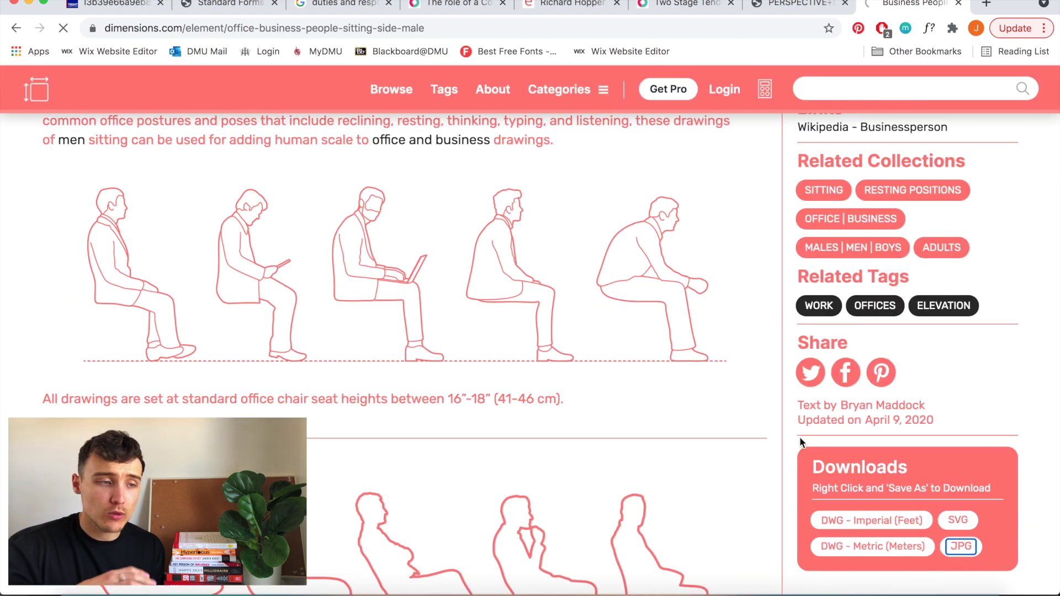
{"action": "left_click", "coordinate": [956, 544]}
Copy the drawing image and paste it into the Photoshop section document.
{"action": "right_click", "coordinate": [534, 375]}
{"action": "left_click", "coordinate": [577, 410]}
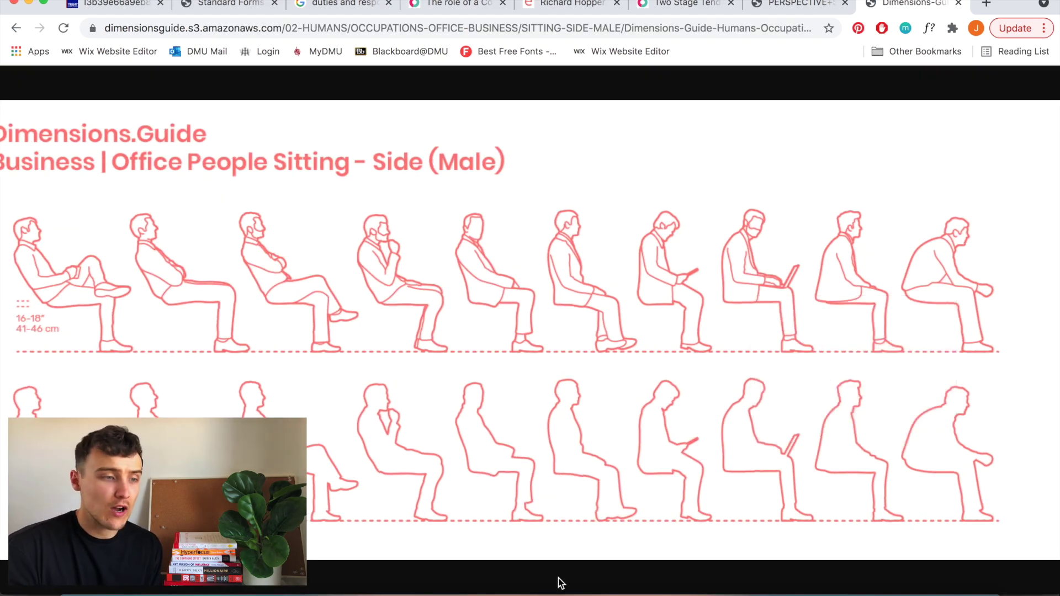
{"action": "left_click", "coordinate": [559, 582]}
{"action": "key", "text": "super+v"}
Outline one seated figure with the Polygonal Lasso and delete the rest of the sheet.
{"action": "scroll", "coordinate": [524, 319], "scroll_direction": "up", "scroll_amount": 2, "text": "alt"}
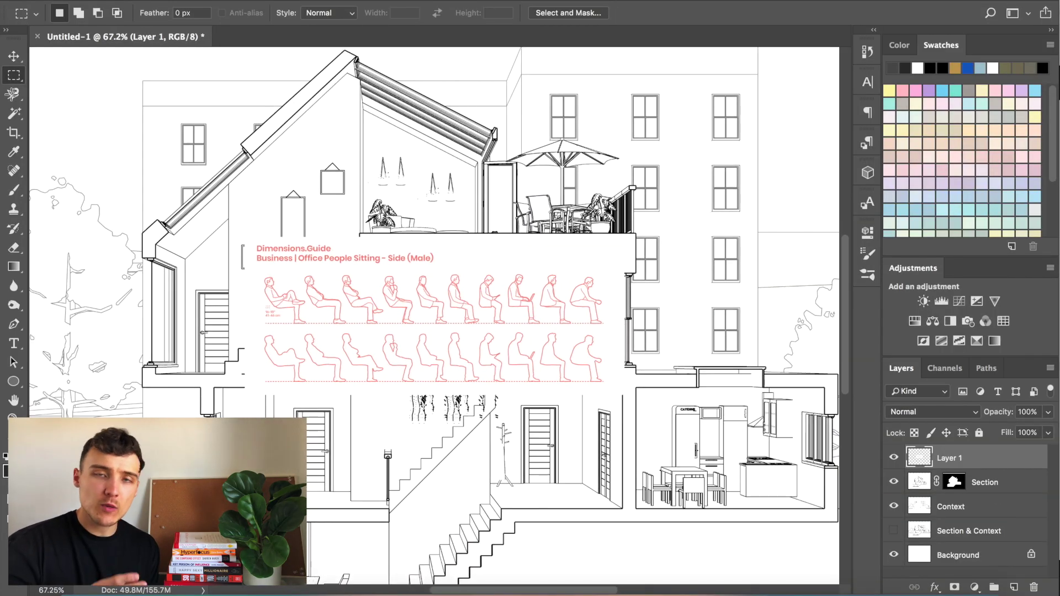
{"action": "key", "text": "l"}
{"action": "left_click_drag", "start_coordinate": [12, 98], "coordinate": [66, 110]}
{"action": "left_click", "coordinate": [500, 263]}
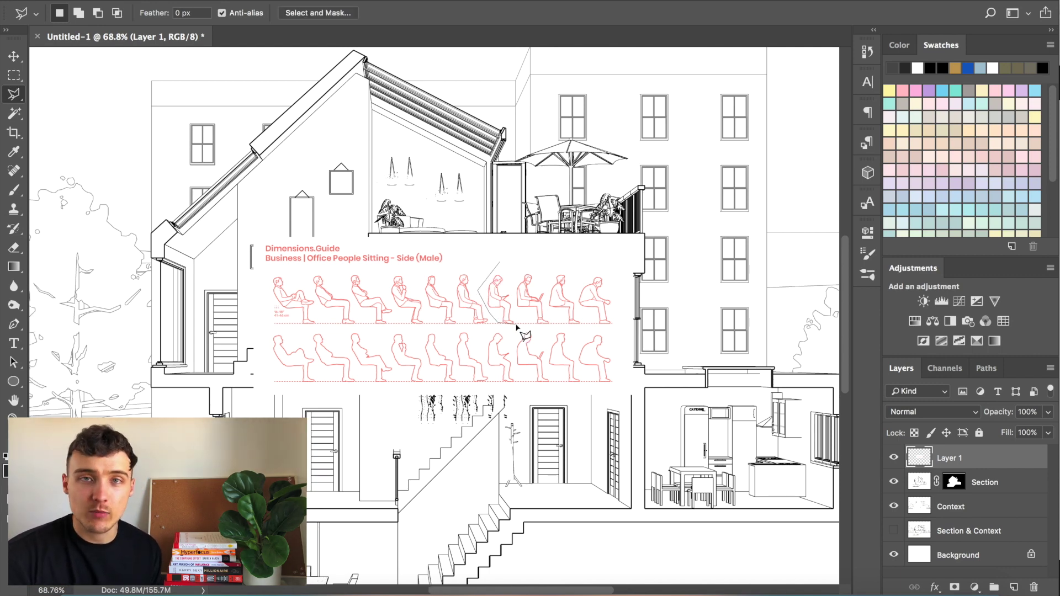
{"action": "left_click", "coordinate": [506, 265]}
{"action": "right_click", "coordinate": [495, 287]}
{"action": "left_click", "coordinate": [544, 307]}
{"action": "key", "text": "Delete"}
Try Hue/Saturation and a 187 Threshold on the figure, cancelling both.
{"action": "scroll", "coordinate": [434, 313], "scroll_direction": "up", "scroll_amount": 5, "text": "alt"}
{"action": "key", "text": "v"}
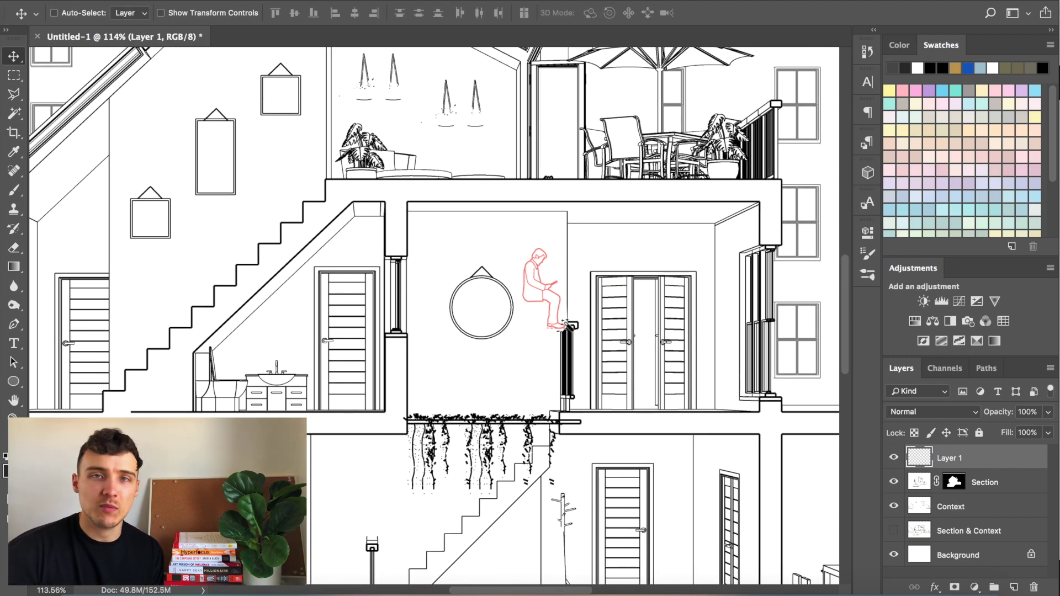
{"action": "key", "text": "w"}
{"action": "left_click", "coordinate": [157, 1]}
{"action": "left_click", "coordinate": [199, 1]}
{"action": "mouse_move", "coordinate": [226, 15]}
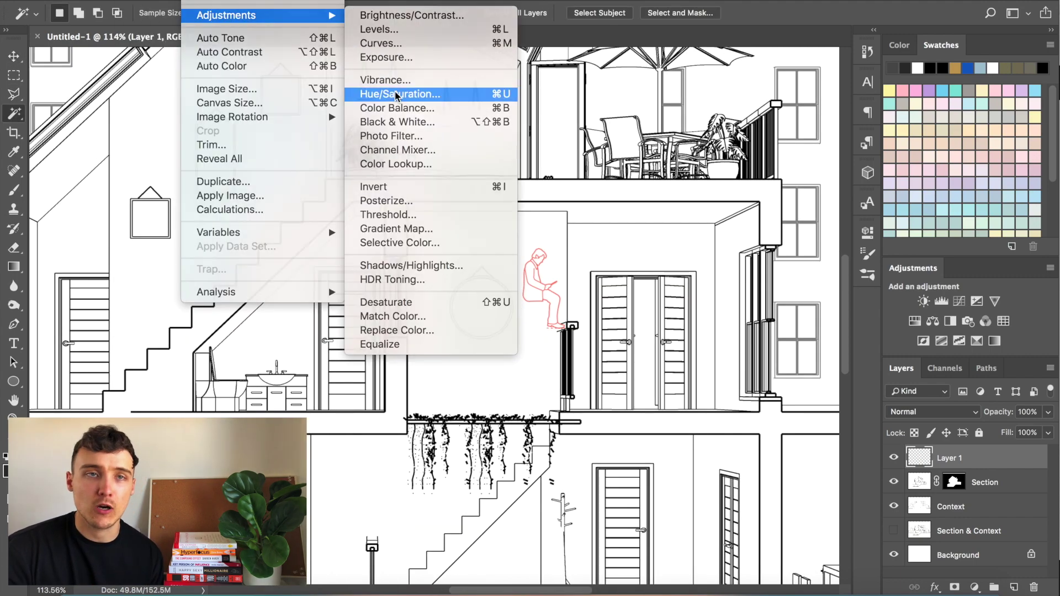
{"action": "left_click", "coordinate": [393, 95]}
{"action": "key", "text": "Escape"}
{"action": "left_click", "coordinate": [198, 1]}
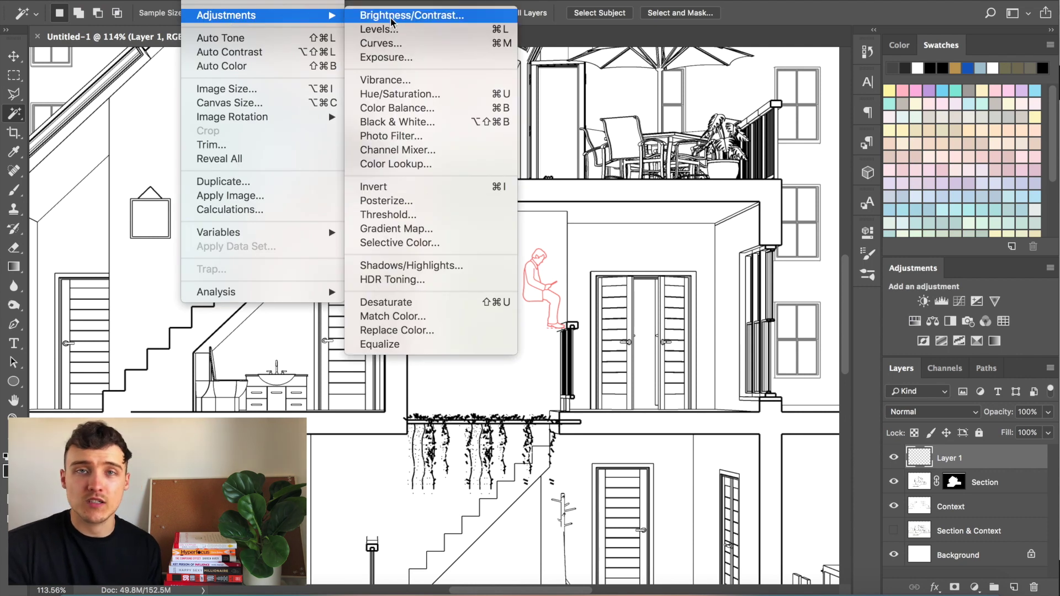
{"action": "left_click", "coordinate": [388, 215]}
{"action": "left_click_drag", "start_coordinate": [734, 348], "coordinate": [779, 352]}
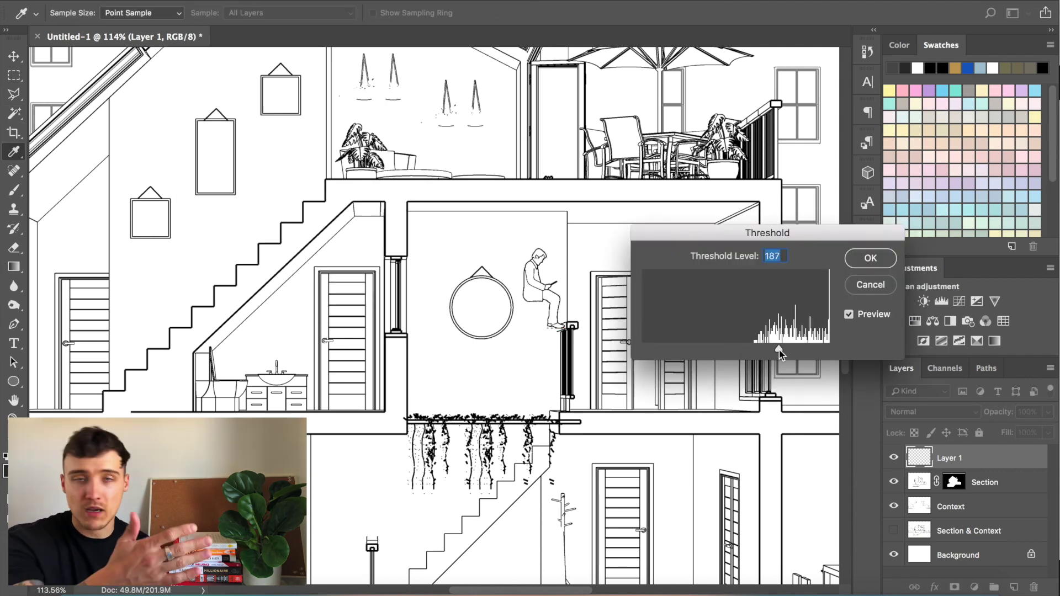
{"action": "key", "text": "Escape"}
Desaturate the red figure to grey and darken its lines with Levels.
{"action": "left_click", "coordinate": [199, 1]}
{"action": "mouse_move", "coordinate": [226, 15]}
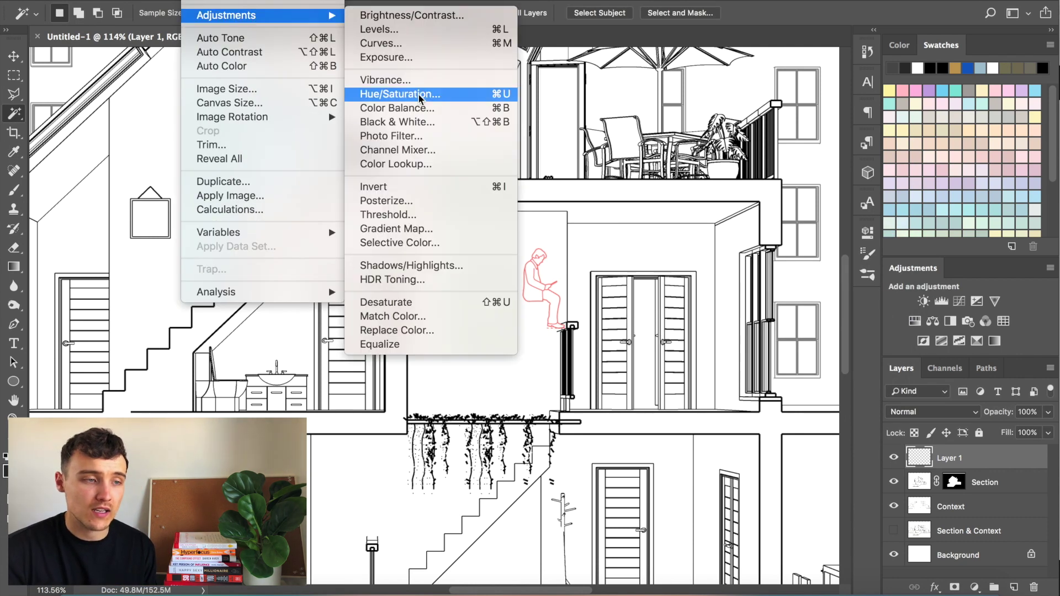
{"action": "left_click", "coordinate": [419, 122]}
{"action": "key", "text": "Escape"}
{"action": "key", "text": "shift+super+u"}
{"action": "left_click", "coordinate": [102, 1]}
{"action": "left_click", "coordinate": [430, 32]}
{"action": "left_click_drag", "start_coordinate": [743, 161], "coordinate": [737, 161]}
{"action": "left_click", "coordinate": [877, 23]}
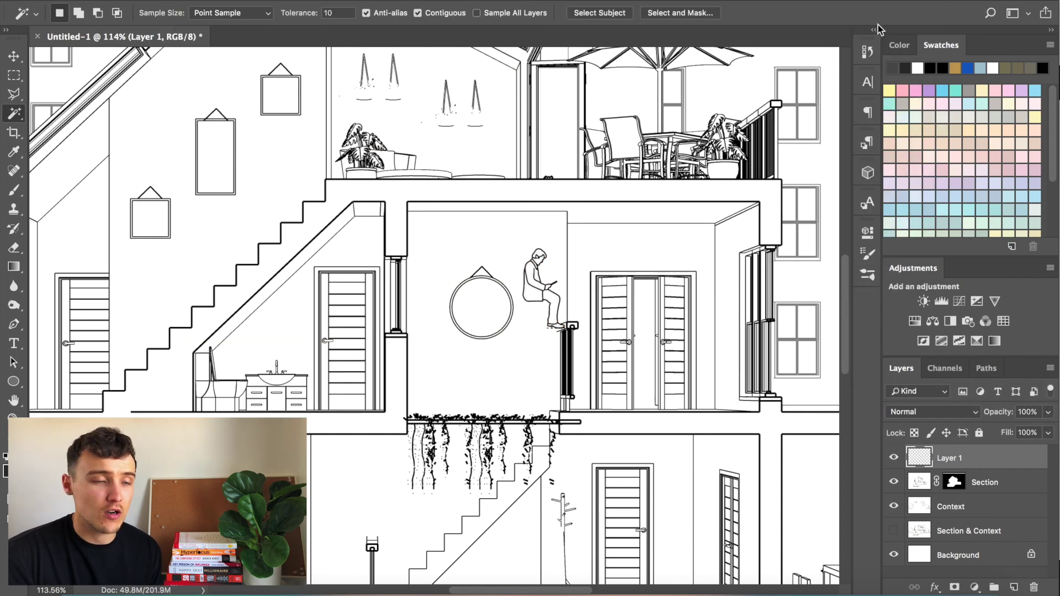
Set the Eraser brush size to 9 and rename Layer 1 to 'Guy Sitting'.
{"action": "key", "text": "e"}
{"action": "left_click", "coordinate": [77, 13]}
{"action": "type", "text": "9"}
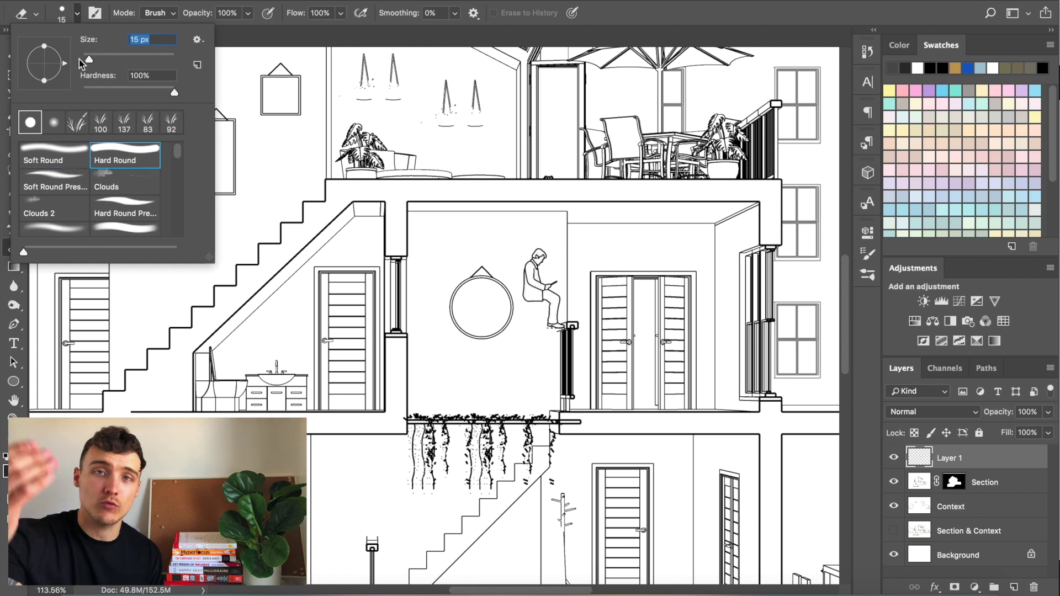
{"action": "key", "text": "Return"}
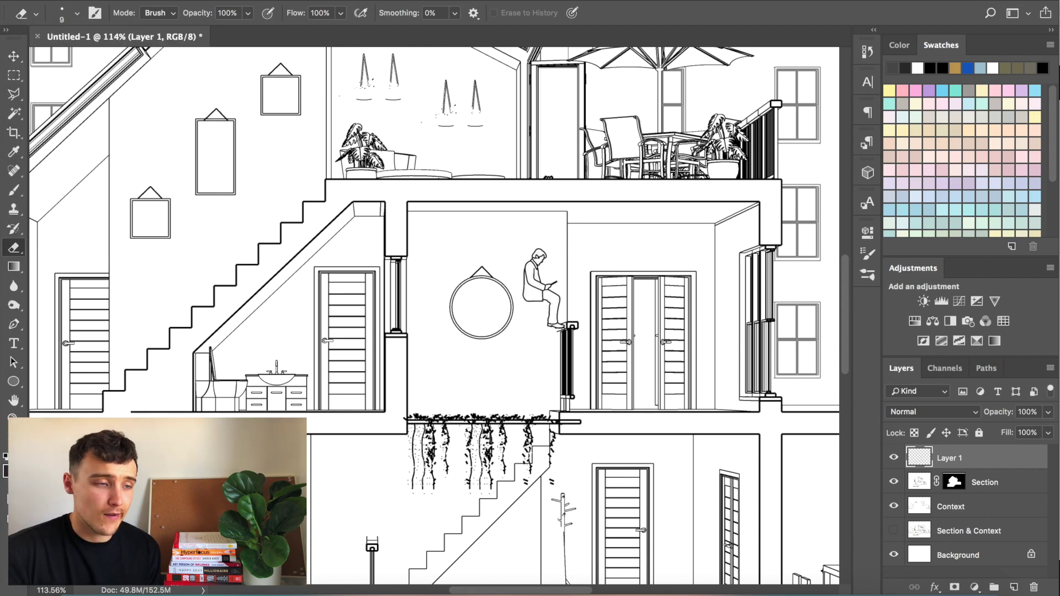
{"action": "key", "text": "v"}
{"action": "double_click", "coordinate": [949, 458]}
{"action": "type", "text": "Guy Sitting"}
{"action": "key", "text": "Return"}
Move the seated figure onto the left of the lower floor and resize it with Free Transform.
{"action": "scroll", "coordinate": [433, 242], "scroll_direction": "down", "scroll_amount": 2, "text": "alt"}
{"action": "left_click_drag", "start_coordinate": [524, 292], "coordinate": [296, 428]}
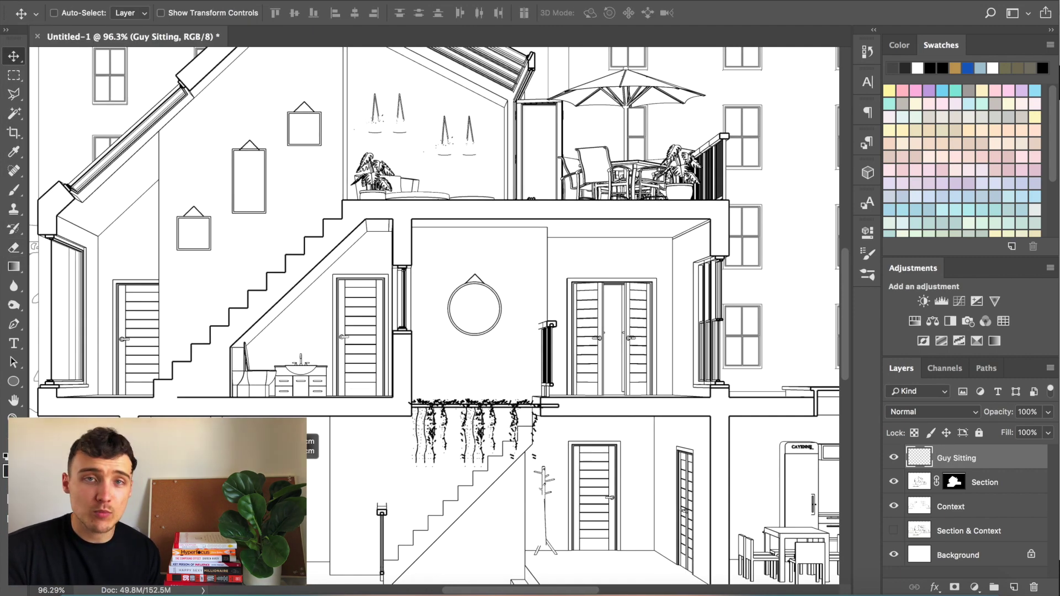
{"action": "scroll", "coordinate": [295, 428], "scroll_direction": "down", "scroll_amount": 3}
{"action": "key", "text": "ctrl+t"}
{"action": "left_click_drag", "start_coordinate": [205, 436], "coordinate": [219, 453]}
{"action": "key", "text": "Return"}
{"action": "key", "text": "ctrl+t"}
{"action": "left_click_drag", "start_coordinate": [219, 378], "coordinate": [225, 373]}
{"action": "key", "text": "Return"}
{"action": "scroll", "coordinate": [265, 397], "scroll_direction": "down", "scroll_amount": 2, "text": "alt"}
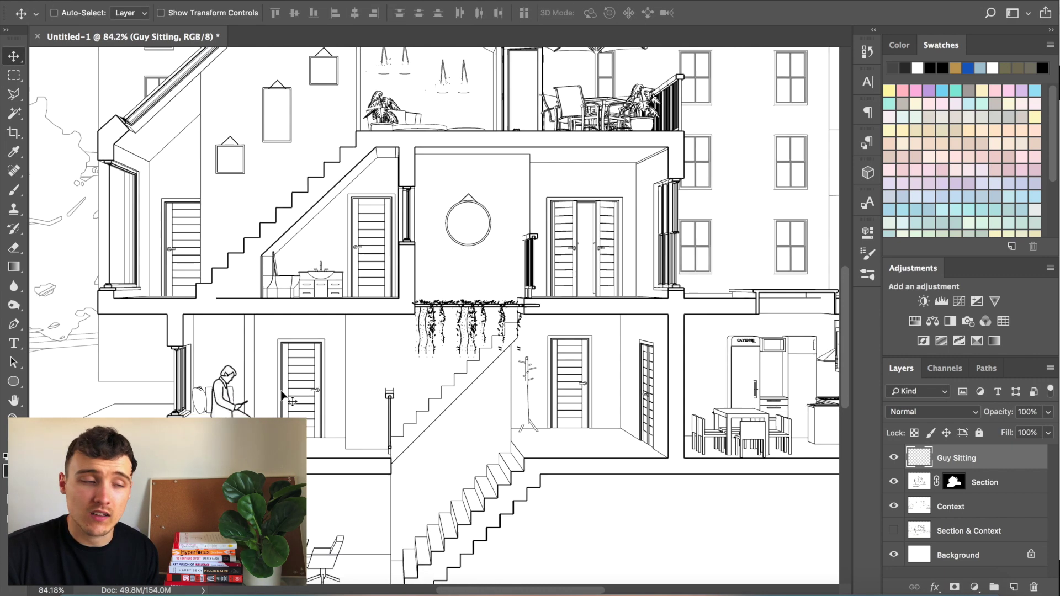
{"action": "key", "text": "e"}
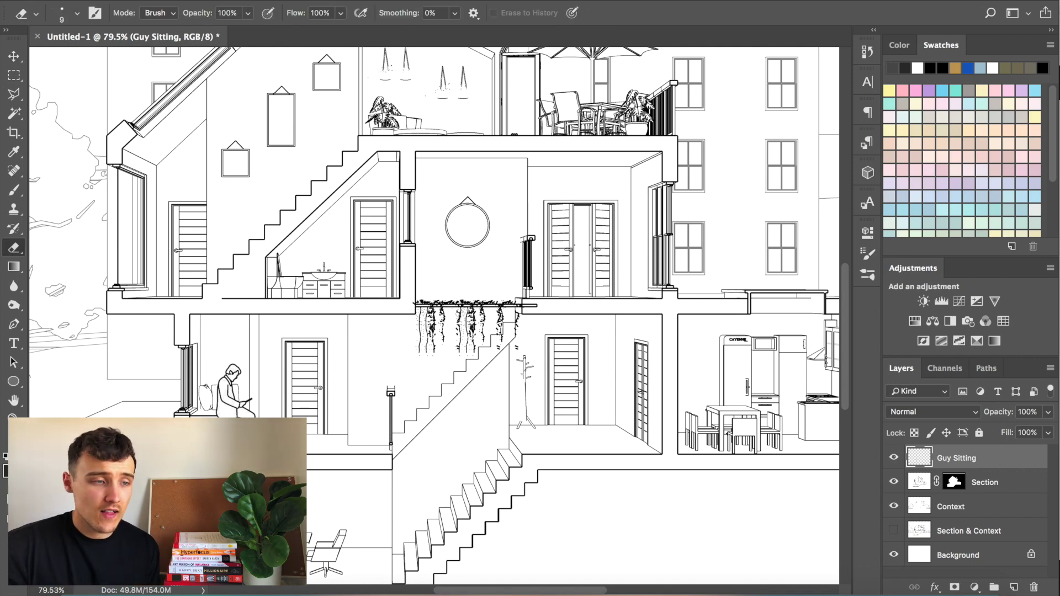
{"action": "scroll", "coordinate": [337, 379], "scroll_direction": "down", "scroll_amount": 5, "text": "alt"}
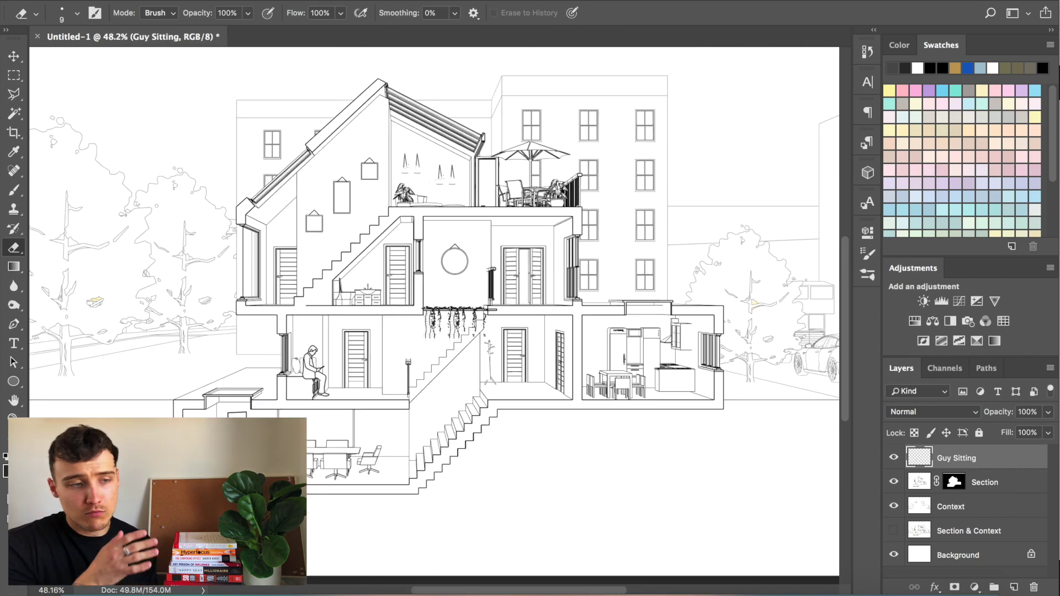
{"action": "key", "text": "ctrl+t"}
{"action": "key", "text": "Escape"}
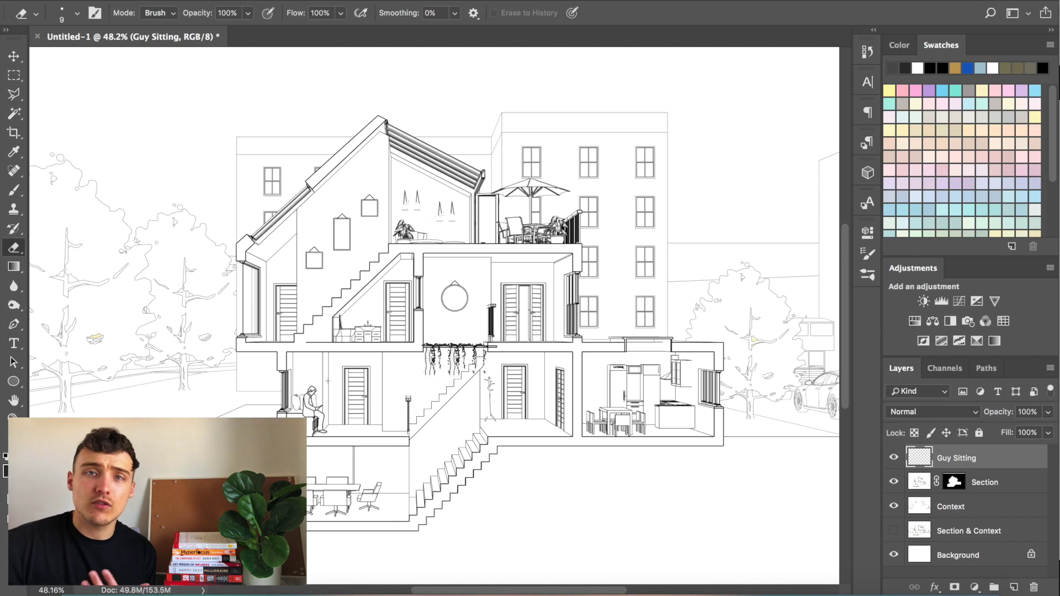
{"action": "key", "text": "v"}
Erase the climbing woman's feet along the stair line.
{"action": "scroll", "coordinate": [133, 101], "scroll_direction": "down", "scroll_amount": 3, "text": "alt"}
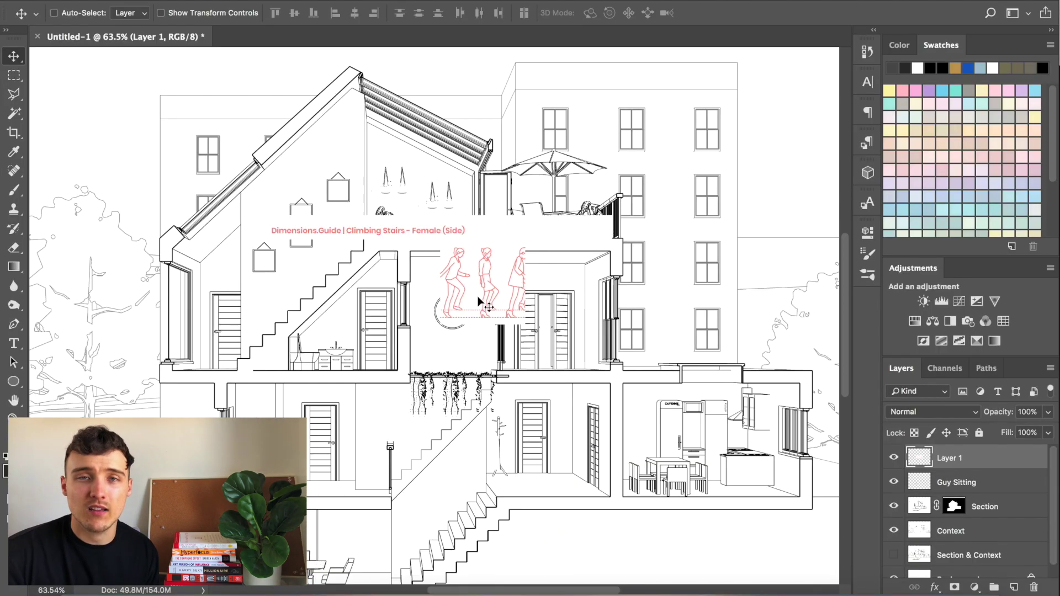
{"action": "scroll", "coordinate": [228, 266], "scroll_direction": "up", "scroll_amount": 2, "text": "alt"}
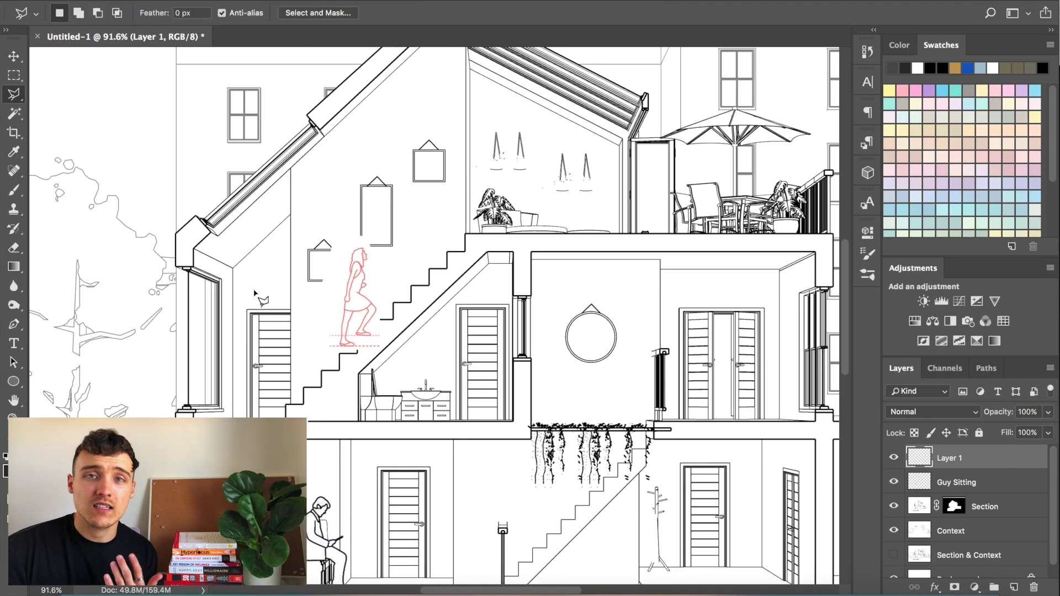
{"action": "scroll", "coordinate": [318, 361], "scroll_direction": "up", "scroll_amount": 3, "text": "alt"}
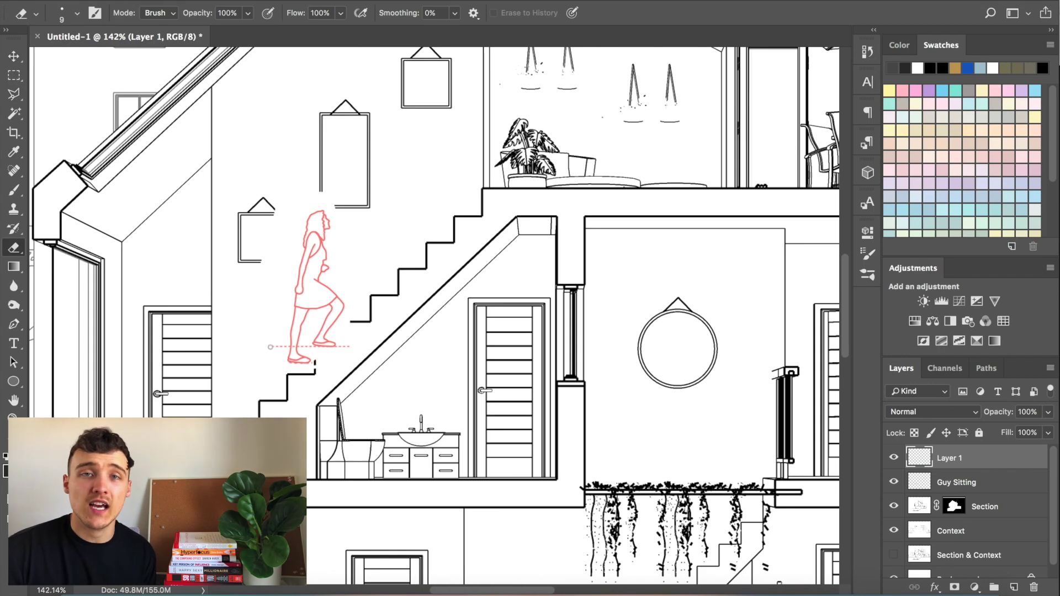
{"action": "left_click_drag", "start_coordinate": [290, 349], "coordinate": [342, 347]}
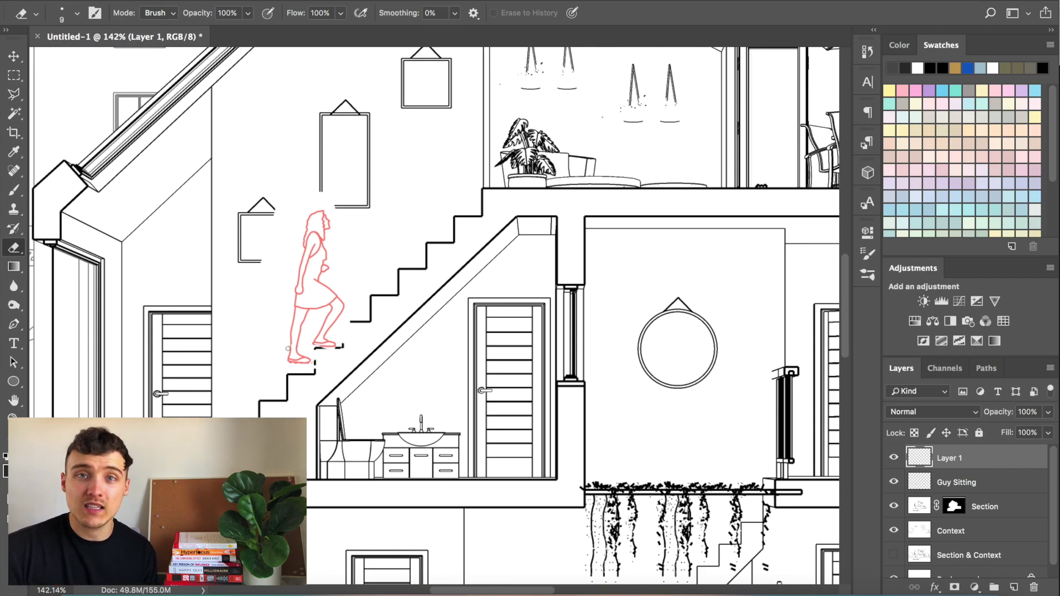
Scale, stretch and skew the climbing figure with Free Transform to follow the stairs.
{"action": "key", "text": "w"}
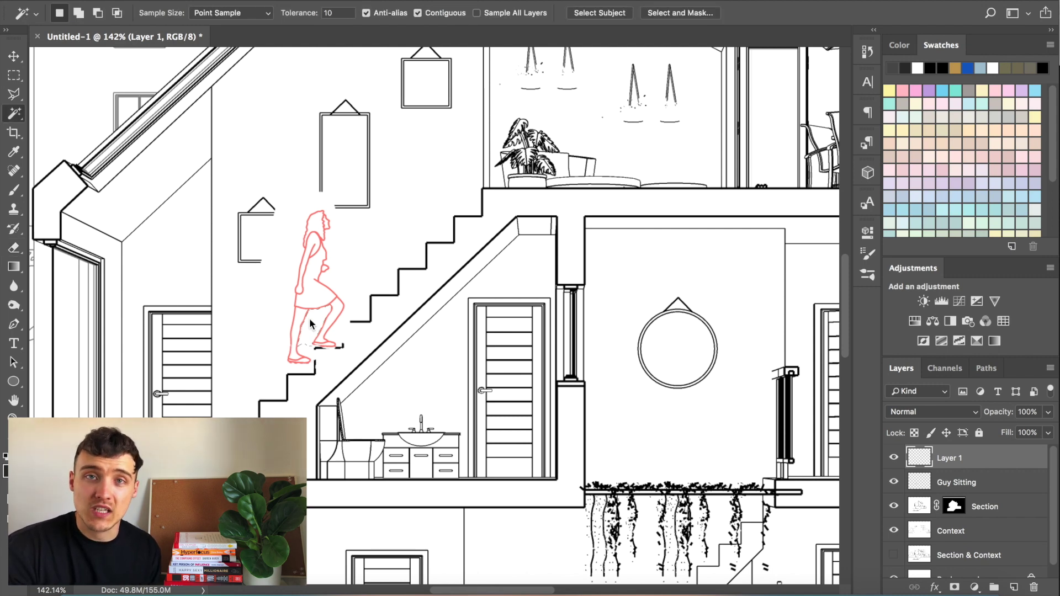
{"action": "scroll", "coordinate": [440, 317], "scroll_direction": "down", "scroll_amount": 2, "text": "alt"}
{"action": "key", "text": "ctrl+t"}
{"action": "left_click_drag", "start_coordinate": [360, 298], "coordinate": [364, 298]}
{"action": "left_click_drag", "start_coordinate": [337, 368], "coordinate": [339, 366]}
{"action": "left_click_drag", "start_coordinate": [363, 298], "coordinate": [366, 290], "text": "ctrl"}
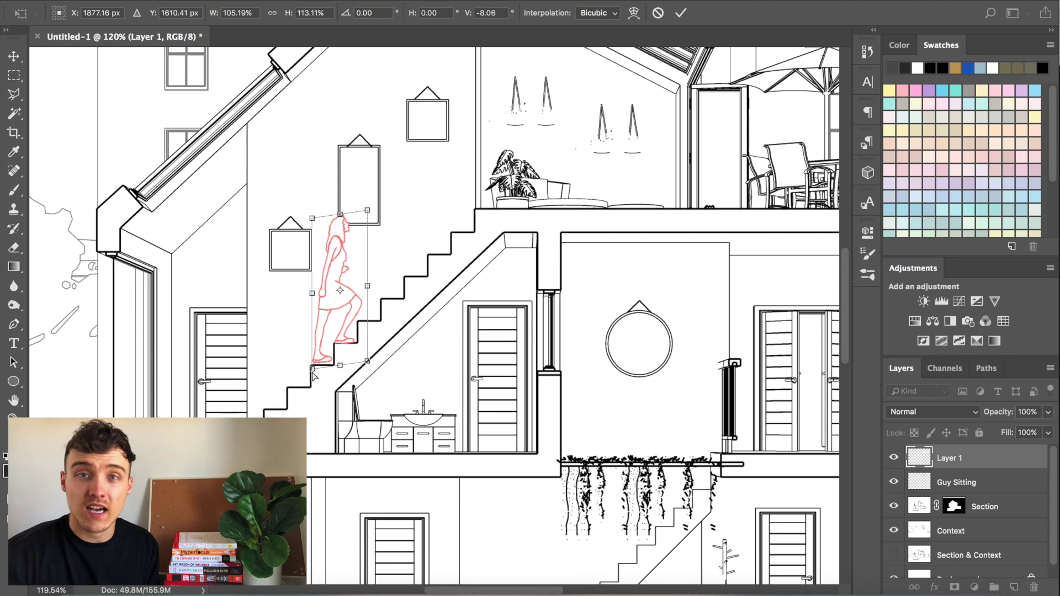
{"action": "key", "text": "Return"}
Apply a Threshold adjustment to turn the climbing figure black.
{"action": "scroll", "coordinate": [376, 337], "scroll_direction": "down", "scroll_amount": 3, "text": "alt"}
{"action": "left_click", "coordinate": [403, 239]}
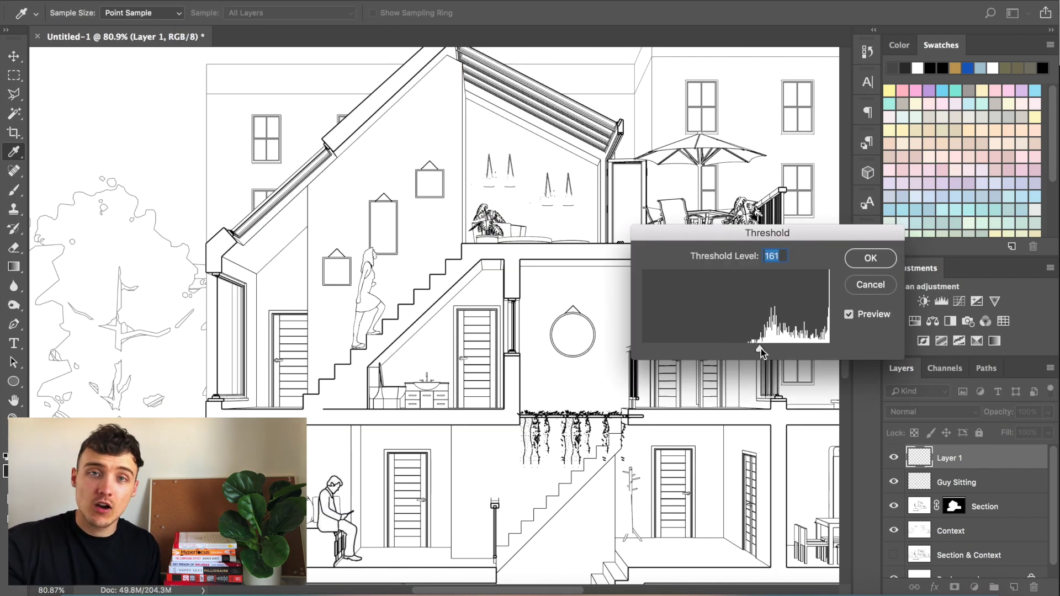
{"action": "left_click", "coordinate": [871, 258]}
{"action": "scroll", "coordinate": [583, 367], "scroll_direction": "down", "scroll_amount": 2, "text": "alt"}
{"action": "key", "text": "v"}
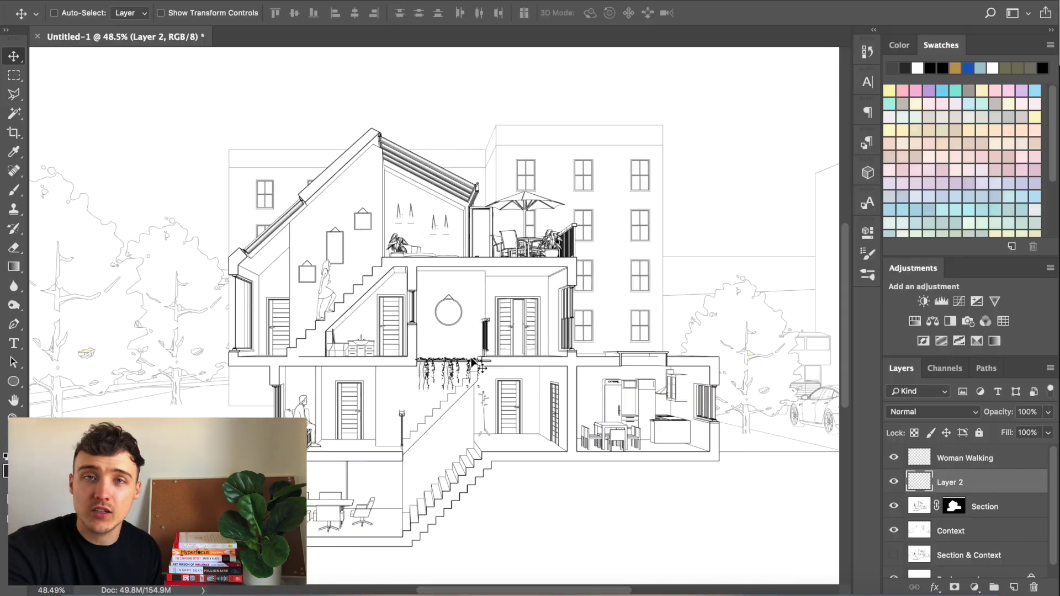
Cut the standing man figure out of the pasted figure sheet.
{"action": "left_click", "coordinate": [12, 74]}
{"action": "left_click_drag", "start_coordinate": [362, 248], "coordinate": [388, 321]}
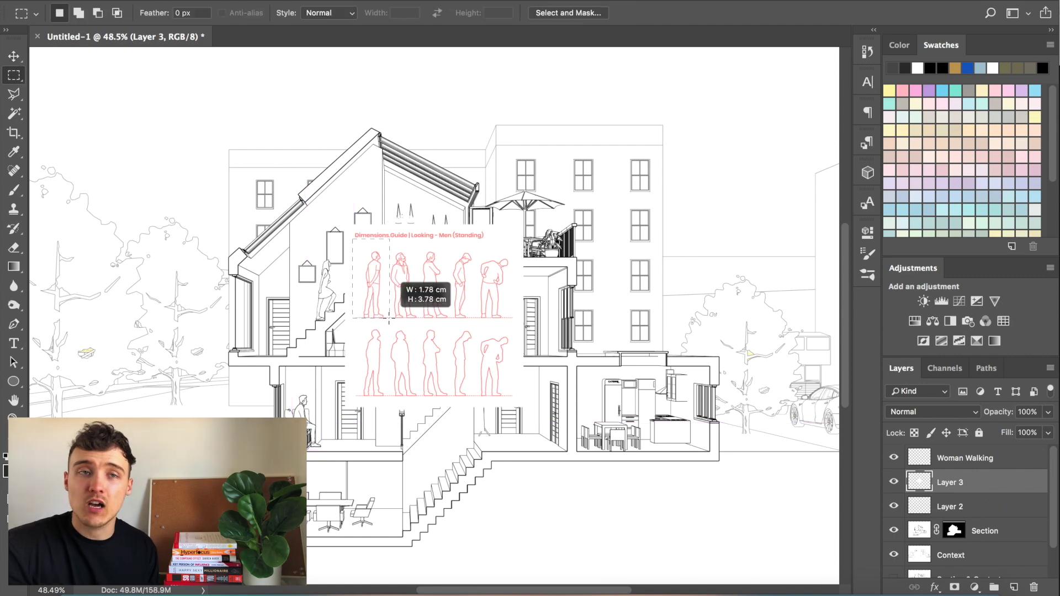
{"action": "key", "text": "ctrl+shift+i"}
{"action": "key", "text": "Delete"}
{"action": "key", "text": "ctrl+d"}
{"action": "scroll", "coordinate": [387, 319], "scroll_direction": "up", "scroll_amount": 8, "text": "alt"}
{"action": "left_click_drag", "start_coordinate": [297, 322], "coordinate": [248, 282]}
Flip the man horizontally and move him beside the upper-floor doors.
{"action": "key", "text": "e"}
{"action": "key", "text": "ctrl+t"}
{"action": "right_click", "coordinate": [224, 274]}
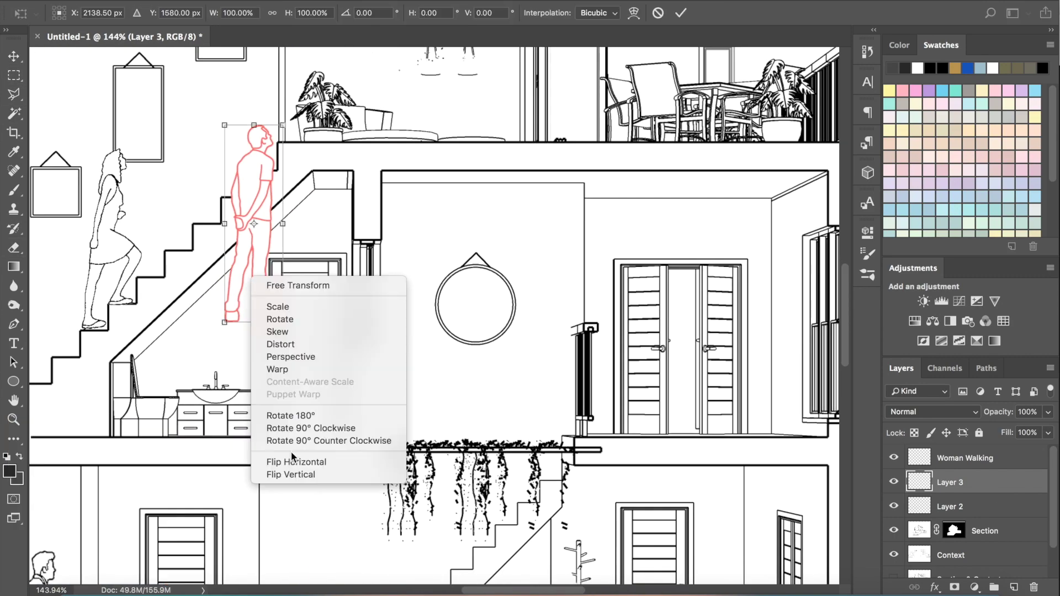
{"action": "left_click", "coordinate": [290, 461]}
{"action": "key", "text": "Return"}
{"action": "key", "text": "v"}
{"action": "left_click_drag", "start_coordinate": [259, 199], "coordinate": [529, 312]}
{"action": "scroll", "coordinate": [418, 278], "scroll_direction": "down", "scroll_amount": 4, "text": "alt"}
Apply Threshold to turn the man figure black.
{"action": "left_click", "coordinate": [191, 1]}
{"action": "left_click", "coordinate": [386, 209]}
{"action": "key", "text": "Return"}
{"action": "scroll", "coordinate": [433, 315], "scroll_direction": "down", "scroll_amount": 5, "text": "alt"}
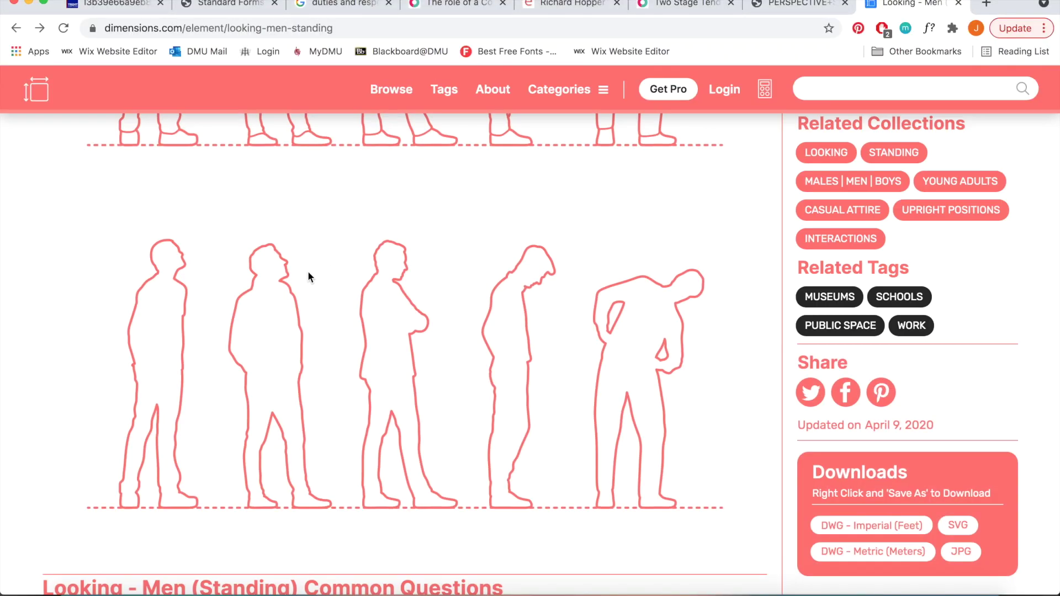
Copy another figure sheet from the browser, paste it, and select the woman on her phone.
{"action": "key", "text": "super+bracketleft"}
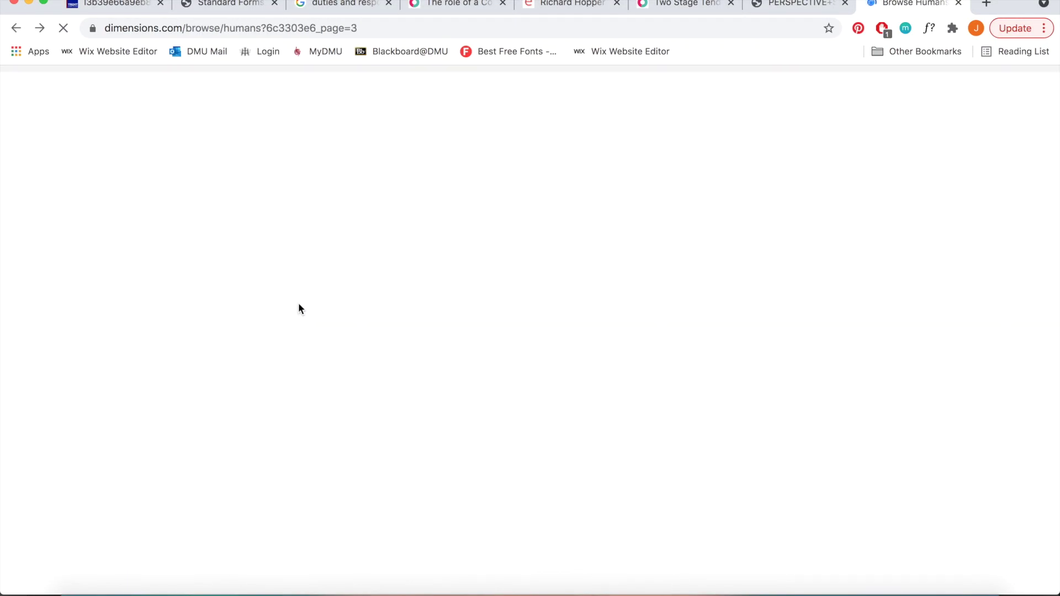
{"action": "scroll", "coordinate": [784, 332], "scroll_direction": "up", "scroll_amount": 10}
{"action": "left_click", "coordinate": [784, 255]}
{"action": "right_click", "coordinate": [594, 389]}
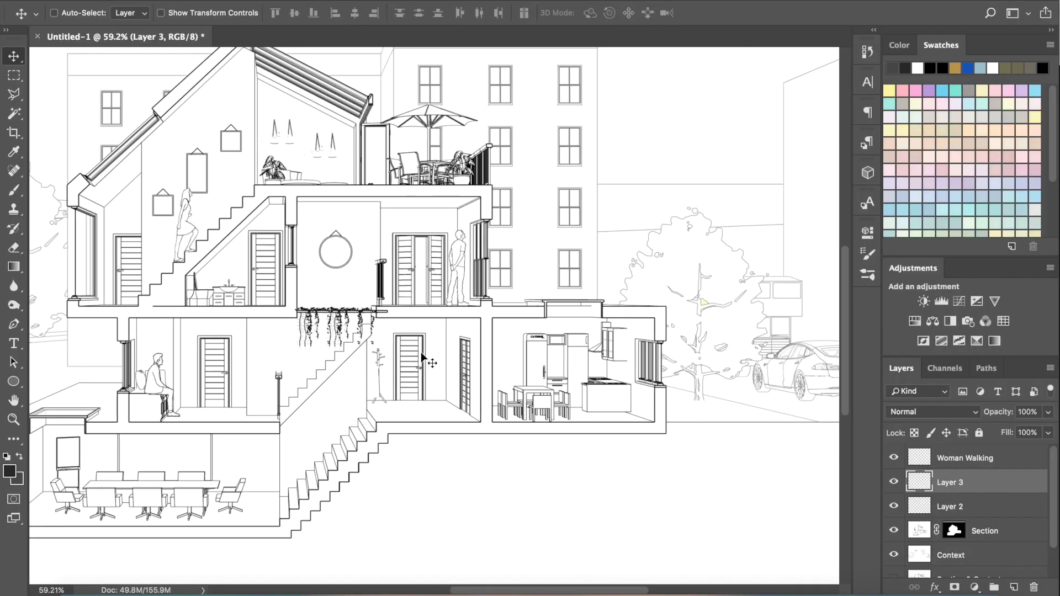
{"action": "key", "text": "super+v"}
{"action": "key", "text": "m"}
{"action": "left_click_drag", "start_coordinate": [451, 283], "coordinate": [466, 331]}
{"action": "right_click", "coordinate": [450, 306]}
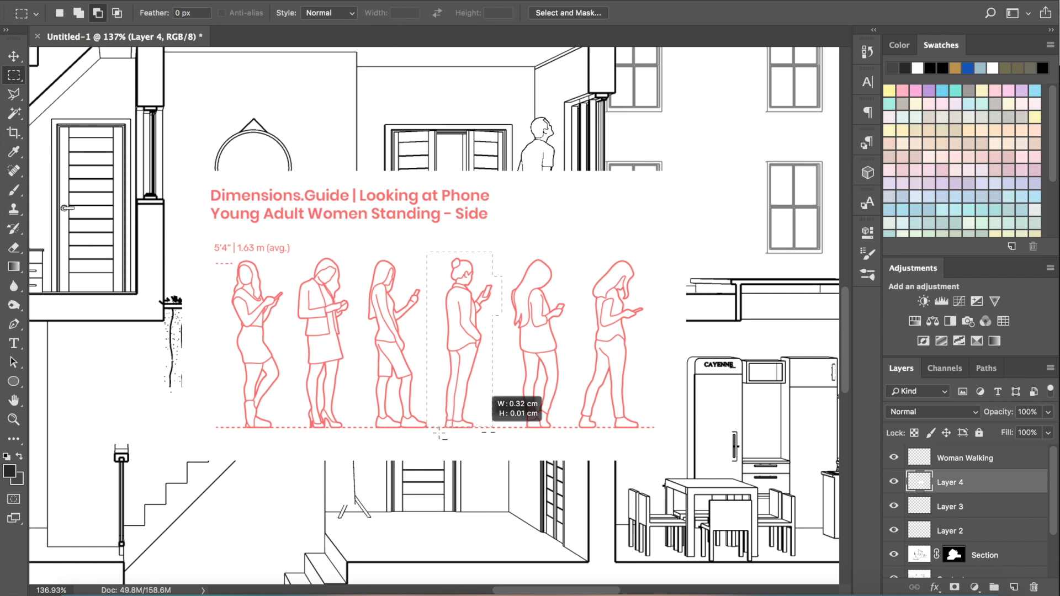
{"action": "left_click_drag", "start_coordinate": [491, 390], "coordinate": [474, 411]}
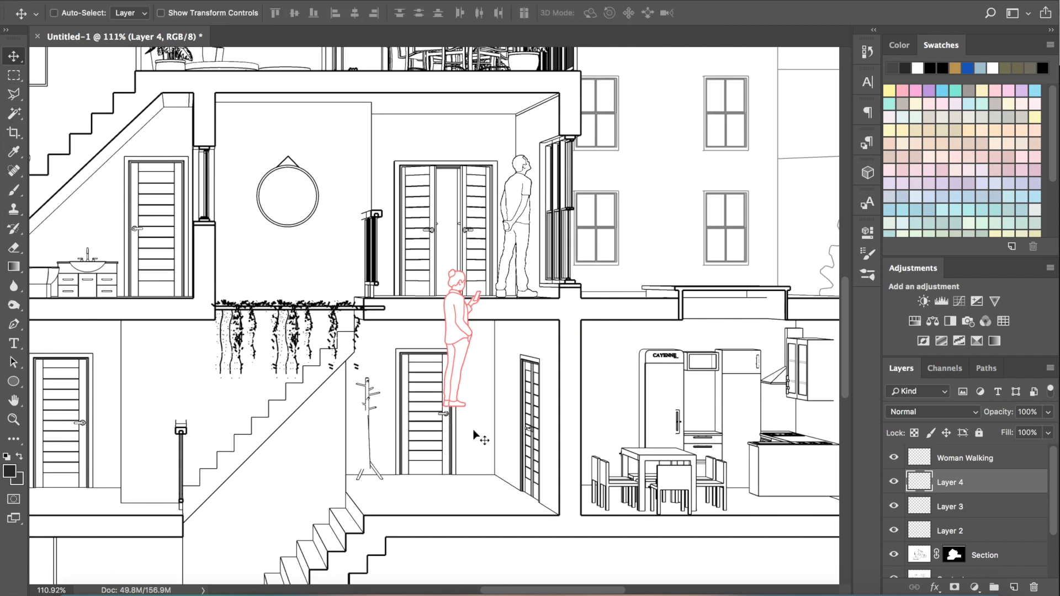
Resize the phone-woman to fit the doorway and apply Threshold to blacken her.
{"action": "key", "text": "ctrl+t"}
{"action": "mouse_move", "coordinate": [425, 369]}
{"action": "left_mouse_down"}
{"action": "mouse_move", "coordinate": [428, 381]}
{"action": "mouse_move", "coordinate": [408, 376]}
{"action": "left_mouse_up"}
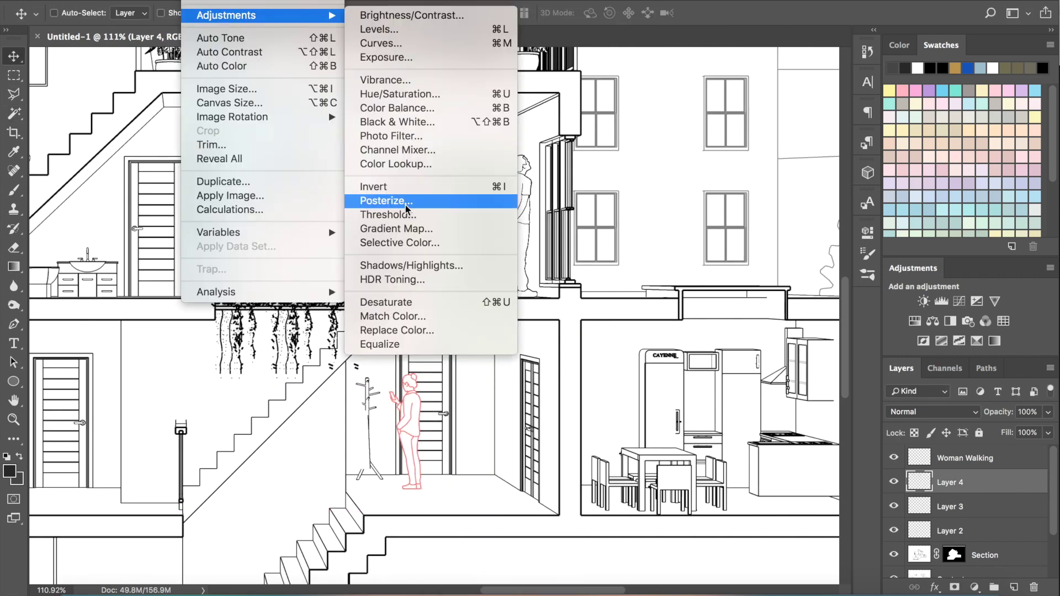
{"action": "left_click", "coordinate": [436, 218]}
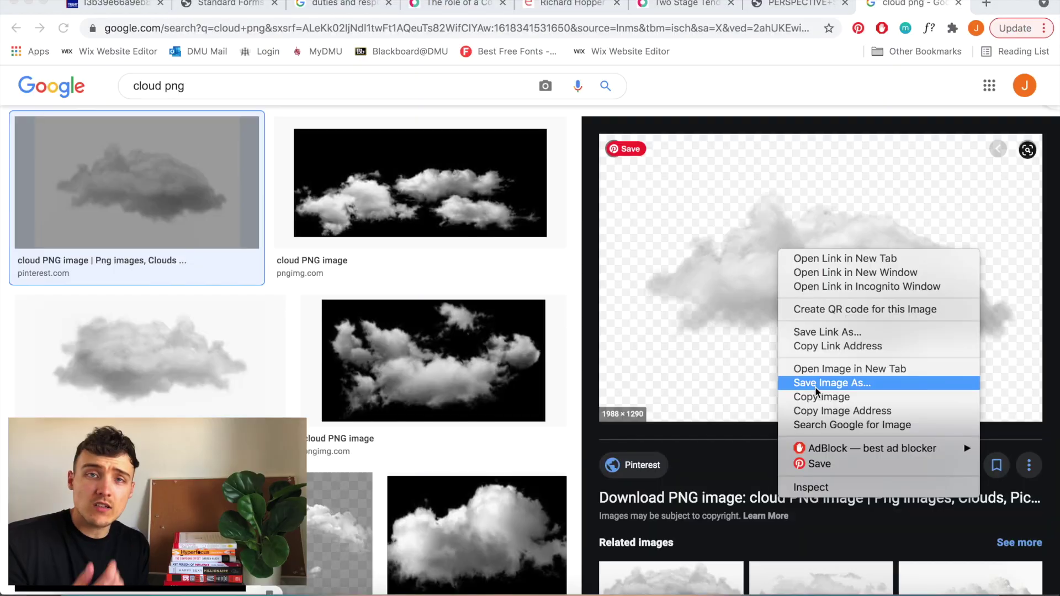
Paste the cloud image into the section and move it up-left into the sky.
{"action": "left_click", "coordinate": [821, 396]}
{"action": "left_click", "coordinate": [523, 588]}
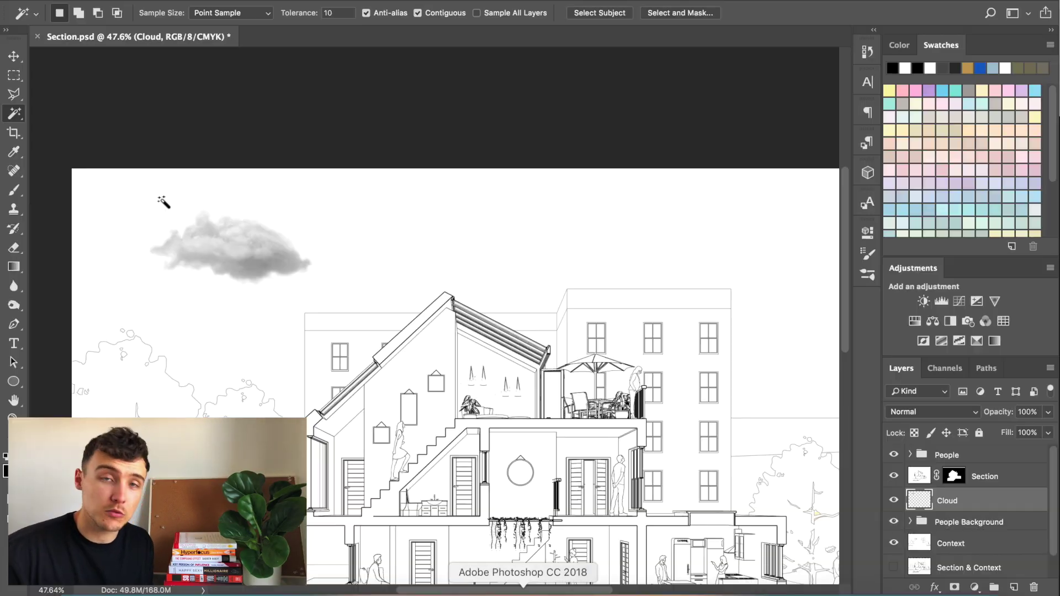
{"action": "left_click", "coordinate": [14, 56]}
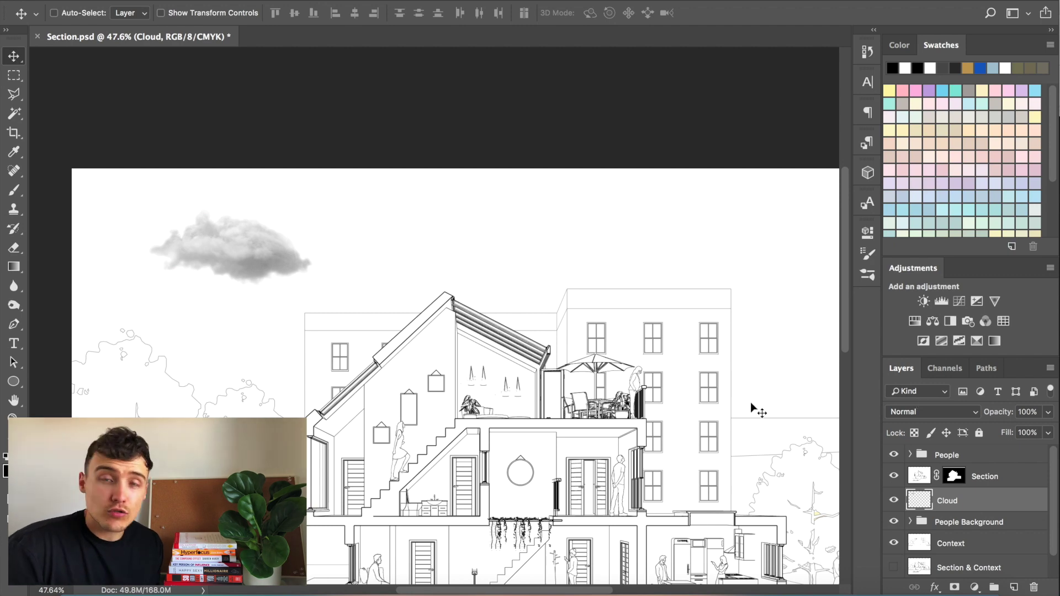
{"action": "left_click_drag", "start_coordinate": [276, 283], "coordinate": [260, 271]}
Magic Wand the background, select inverse, and make a 2.0-pixel work path around the cloud.
{"action": "key", "text": "w"}
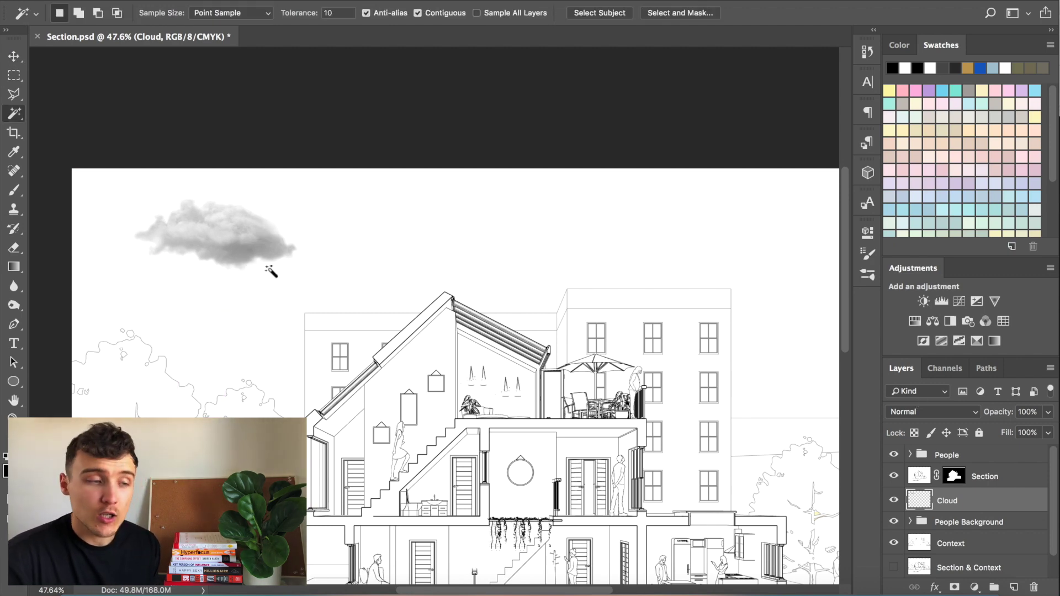
{"action": "right_click", "coordinate": [268, 288]}
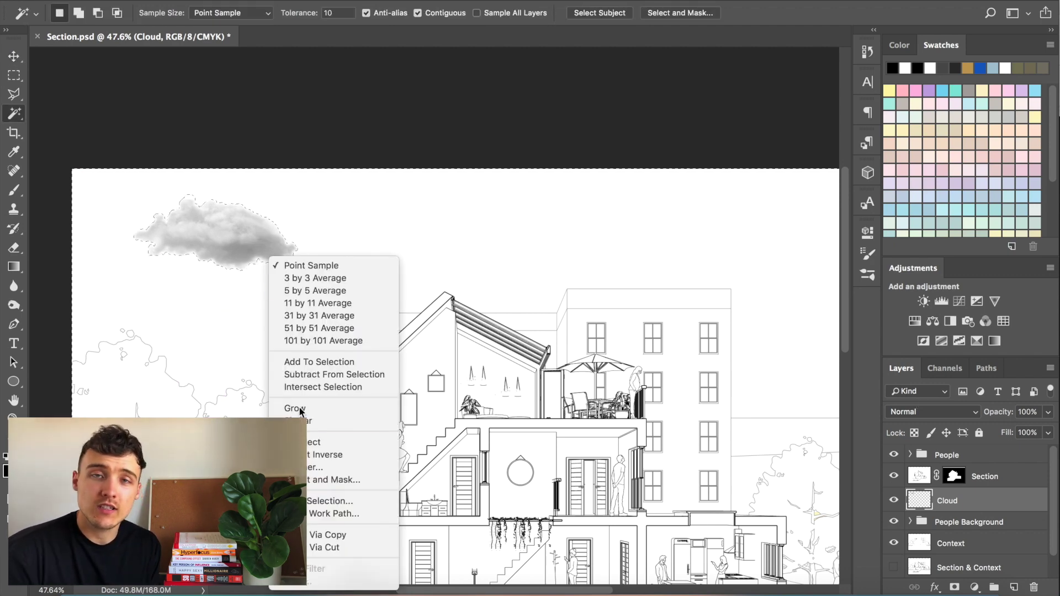
{"action": "left_click", "coordinate": [317, 452]}
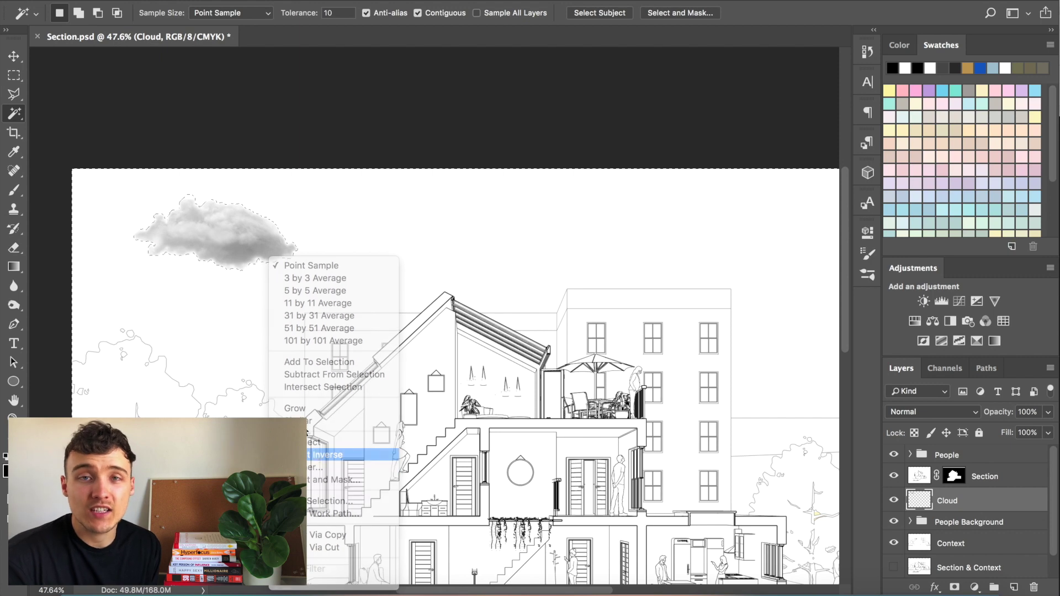
{"action": "right_click", "coordinate": [247, 245]}
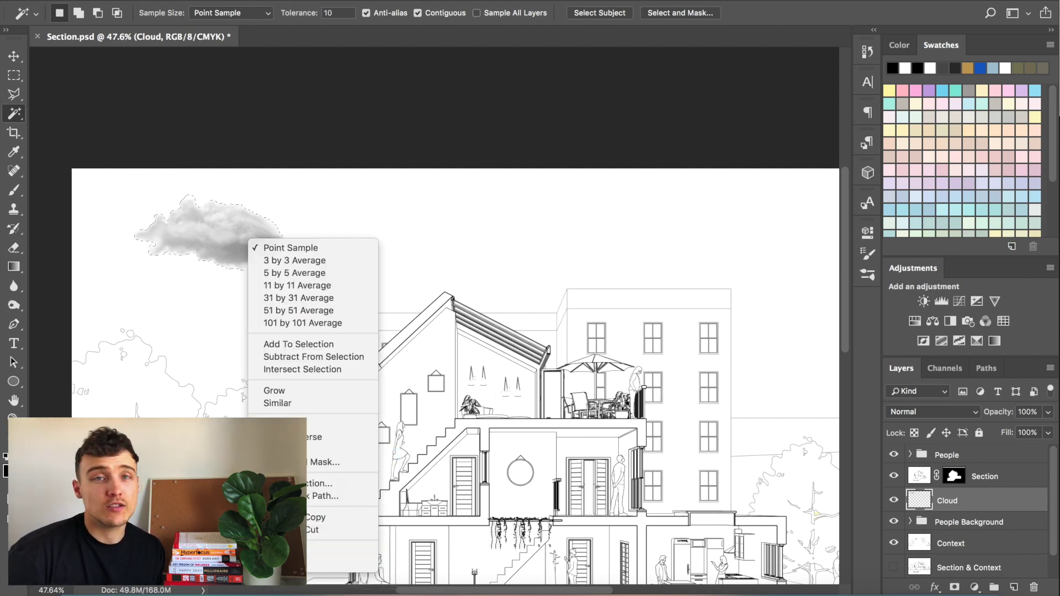
{"action": "left_click", "coordinate": [331, 496]}
{"action": "left_click", "coordinate": [537, 219]}
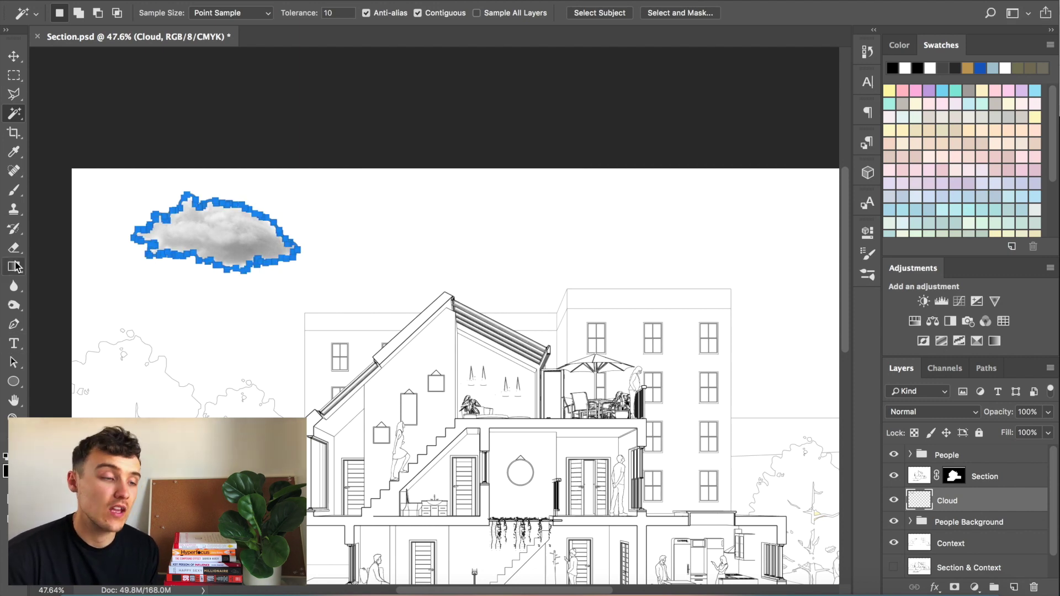
Set the brush size to 5 px, then 10 px.
{"action": "left_click", "coordinate": [15, 325]}
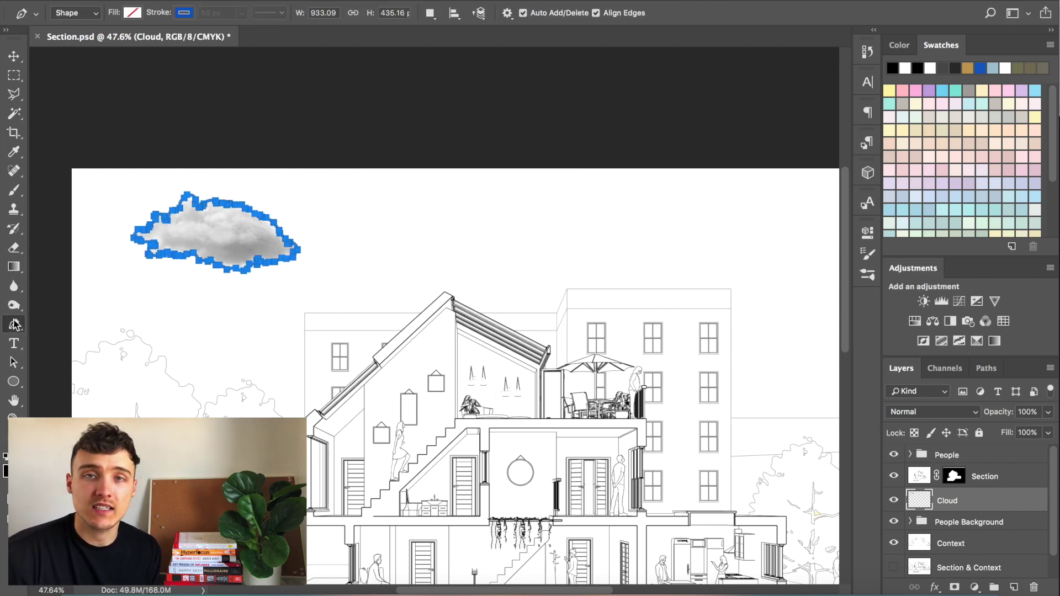
{"action": "left_click", "coordinate": [15, 190]}
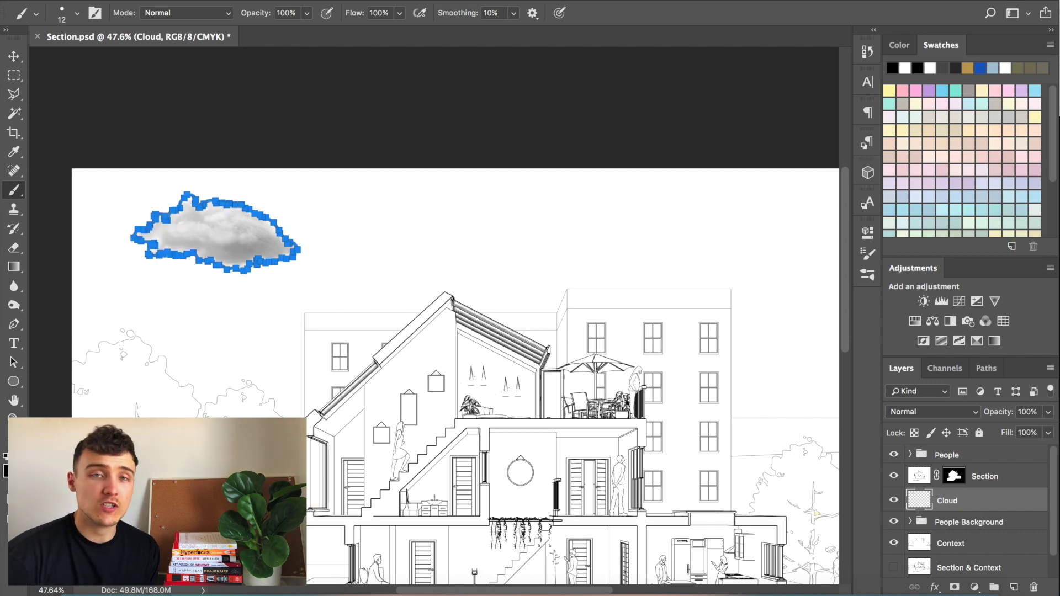
{"action": "left_click", "coordinate": [78, 14]}
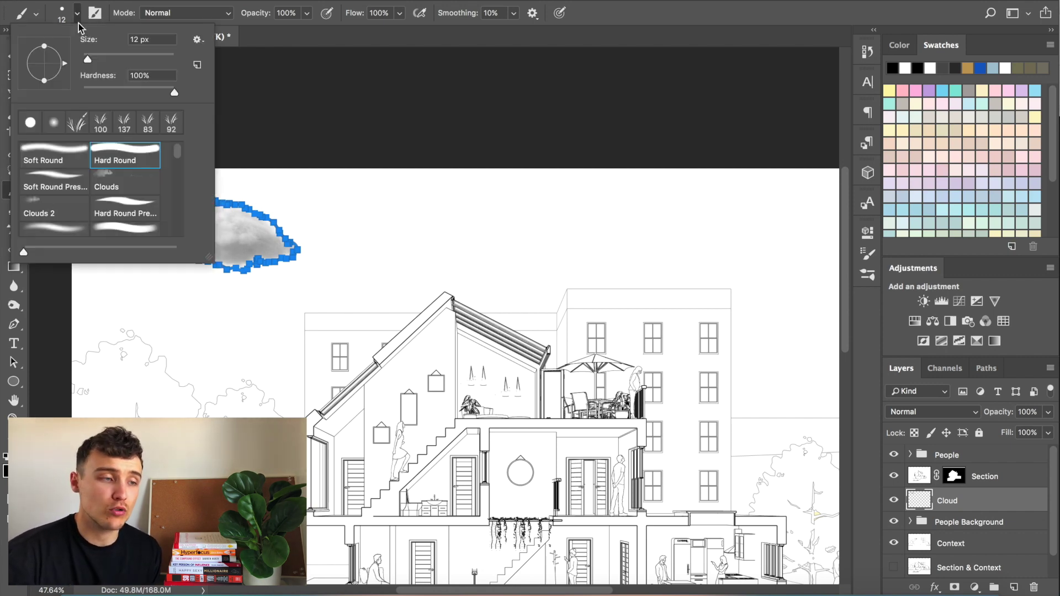
{"action": "type", "text": "5"}
{"action": "key", "text": "Return"}
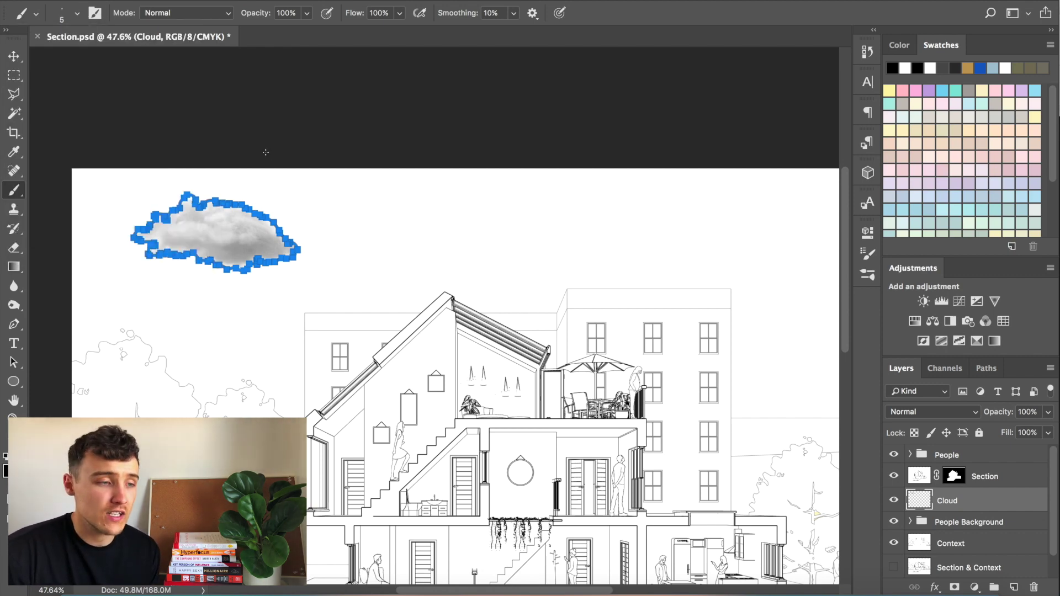
{"action": "left_click", "coordinate": [76, 14]}
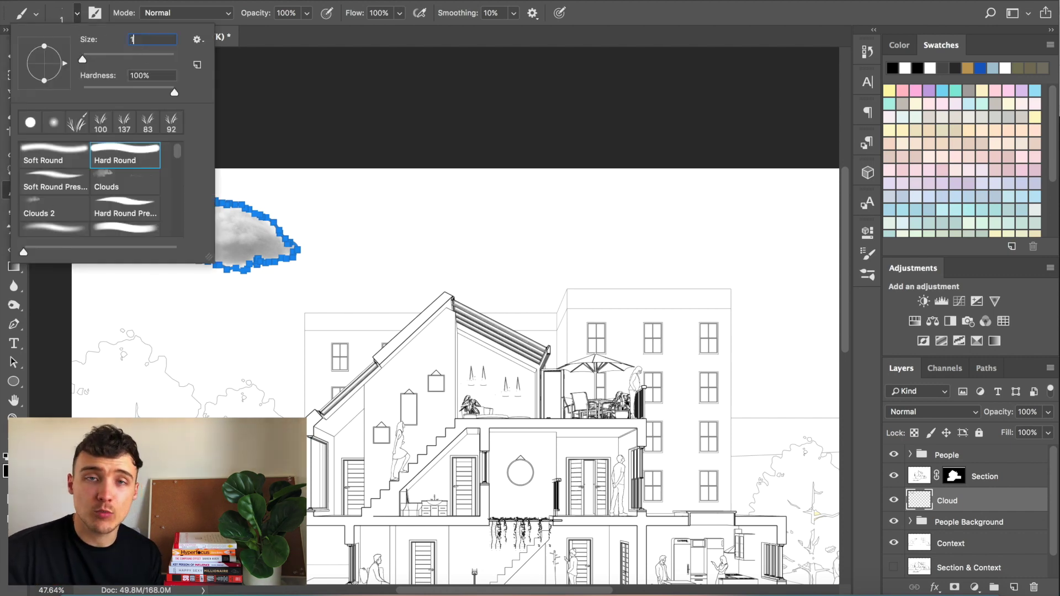
{"action": "type", "text": "10"}
{"action": "key", "text": "Return"}
Stroke the cloud path with the brush on a new layer, then merge it down into Cloud.
{"action": "left_click", "coordinate": [14, 325]}
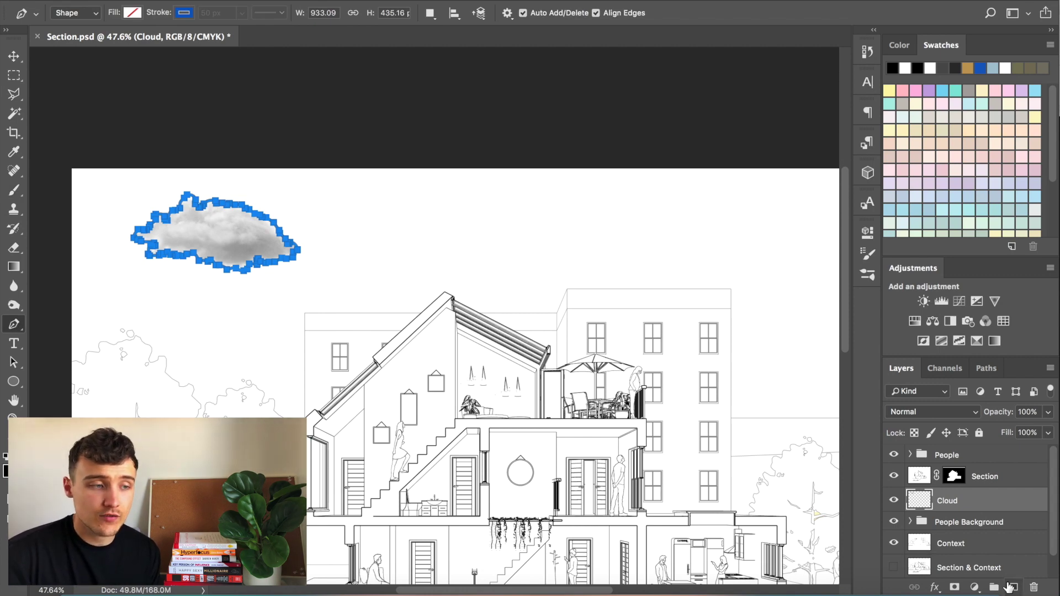
{"action": "left_click", "coordinate": [1010, 587]}
{"action": "right_click", "coordinate": [283, 291]}
{"action": "left_click", "coordinate": [301, 391]}
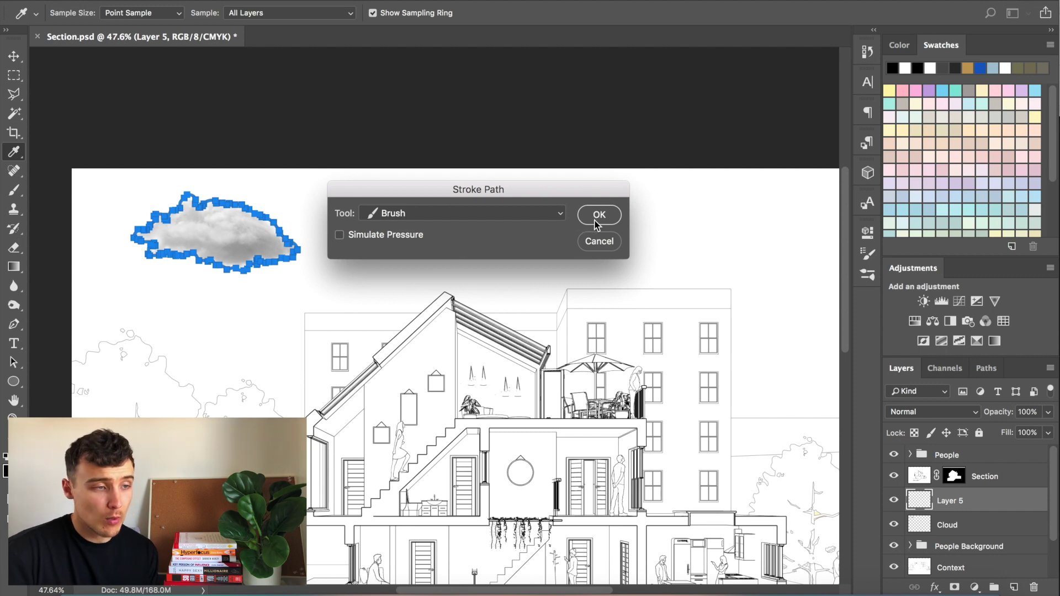
{"action": "key", "text": "Return"}
{"action": "key", "text": "v"}
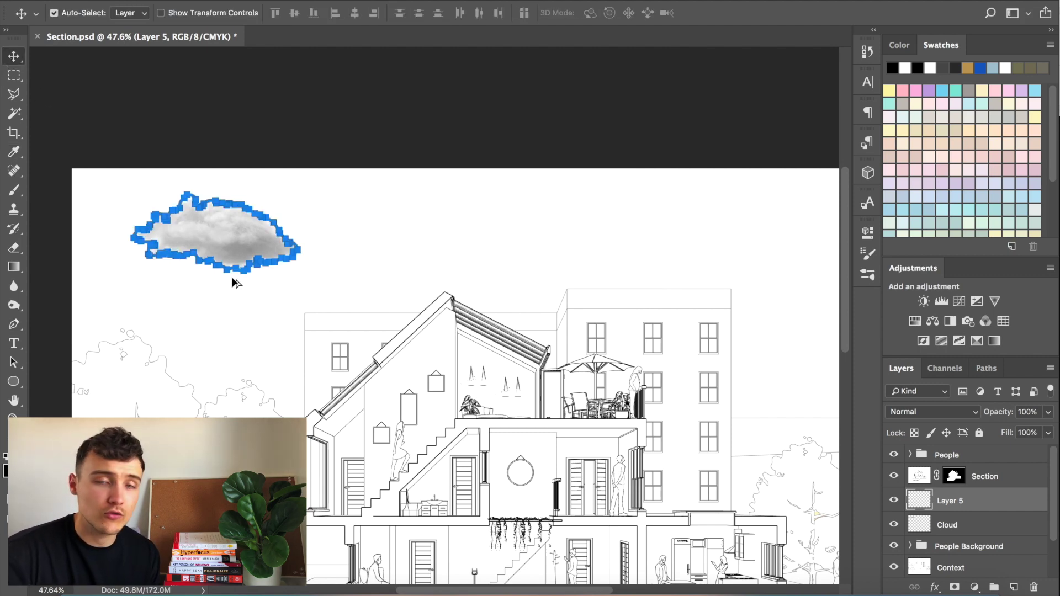
{"action": "key", "text": "super+e"}
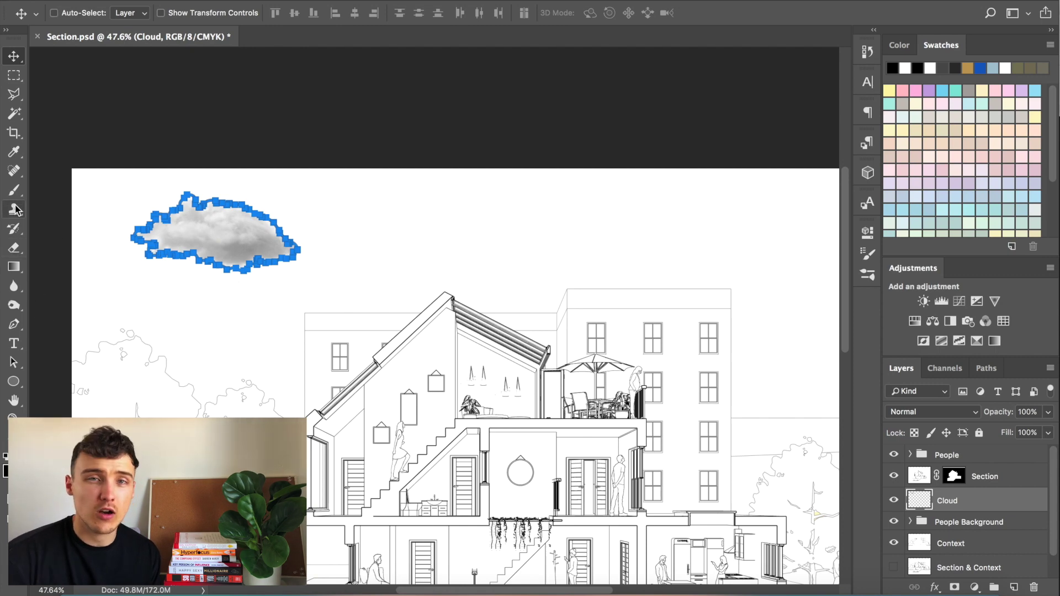
Reduce the brush size to a thinner 3 px.
{"action": "left_click", "coordinate": [13, 190]}
{"action": "left_click", "coordinate": [77, 12]}
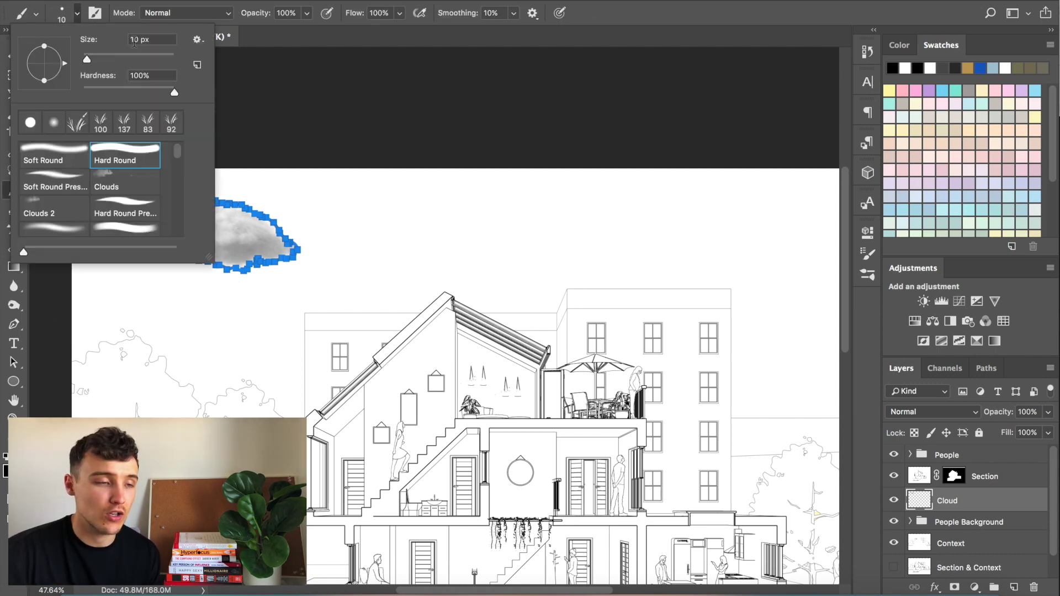
{"action": "key", "text": "Return"}
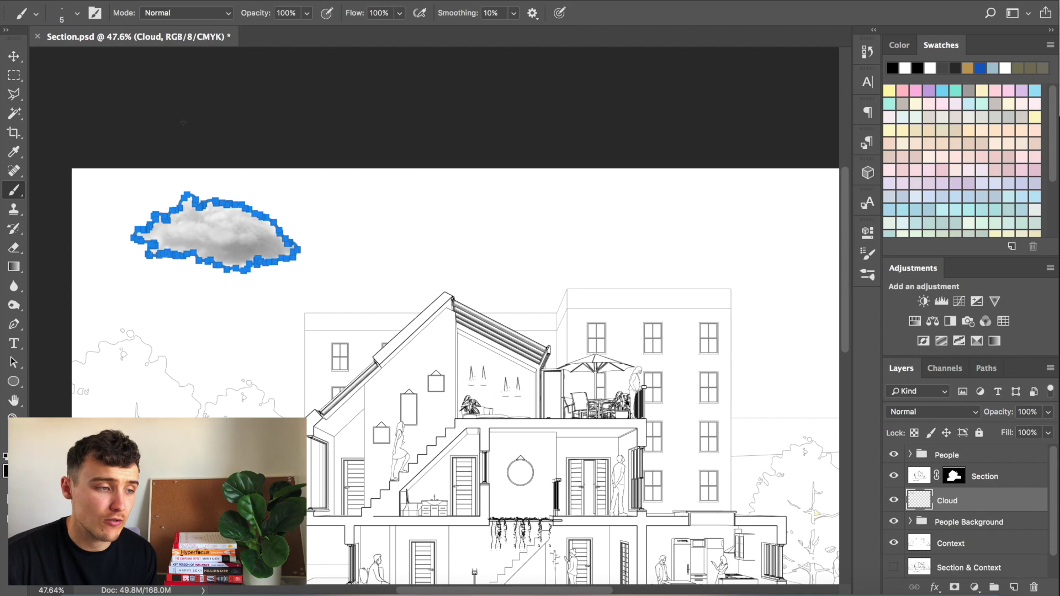
{"action": "left_click", "coordinate": [77, 14]}
{"action": "key", "text": "Return"}
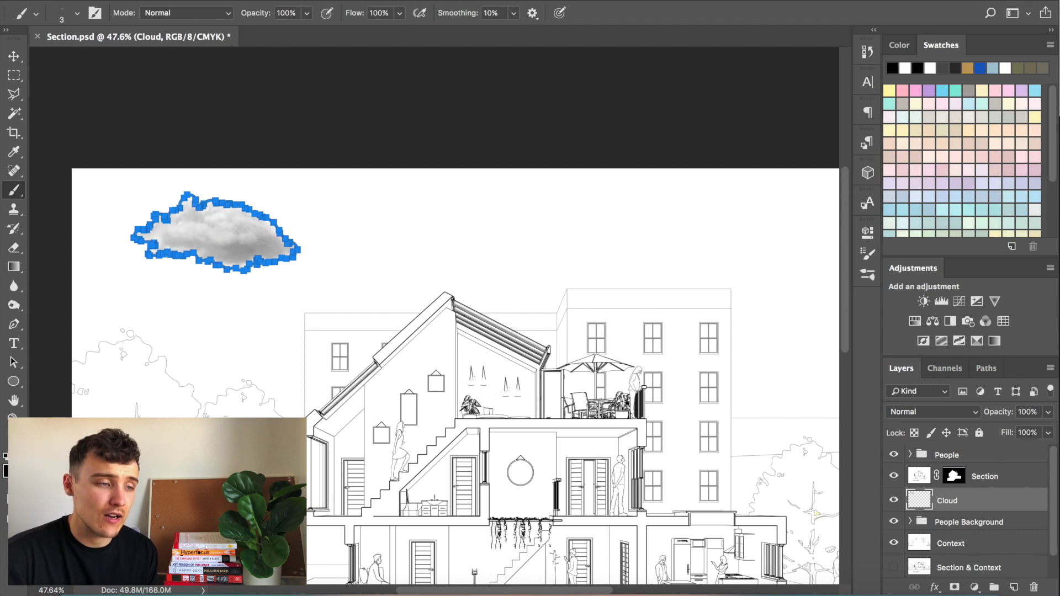
Stroke the cloud path with the 3 px brush on a new layer above Cloud.
{"action": "left_click", "coordinate": [1013, 587]}
{"action": "left_click", "coordinate": [15, 325]}
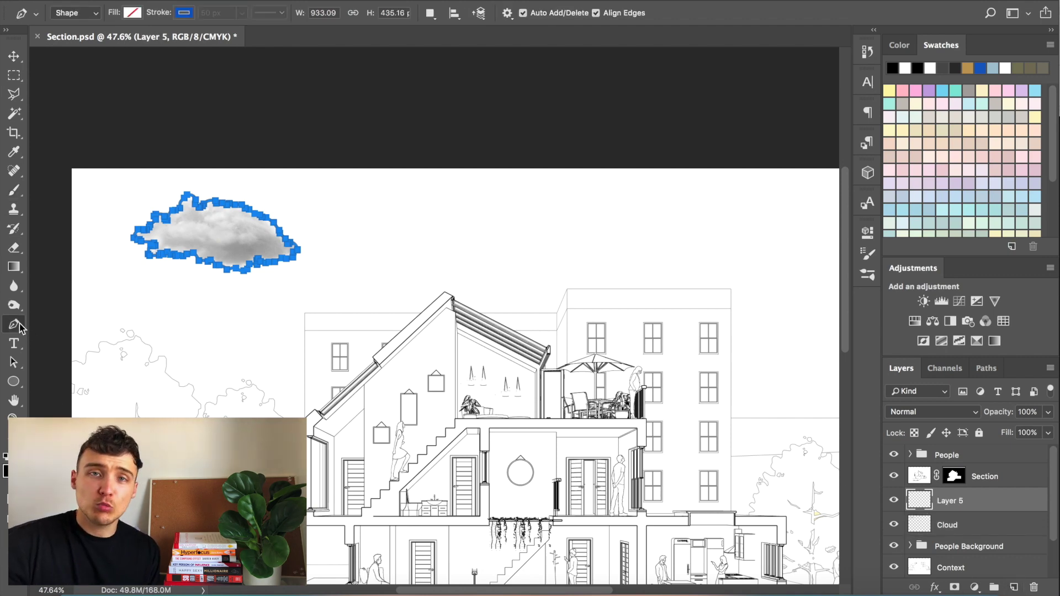
{"action": "right_click", "coordinate": [188, 264]}
{"action": "left_click", "coordinate": [226, 358]}
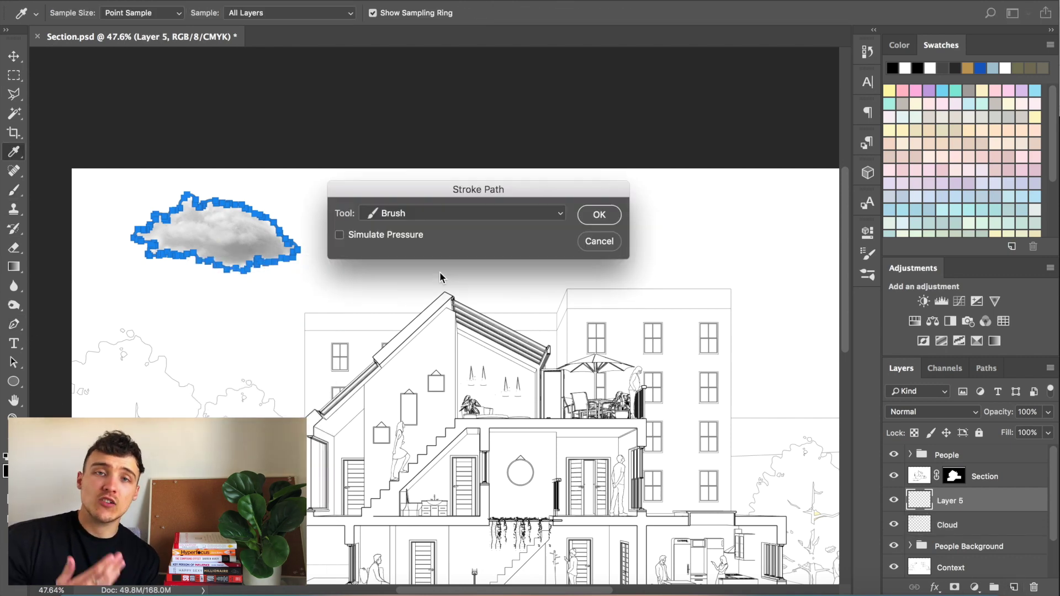
{"action": "key", "text": "Return"}
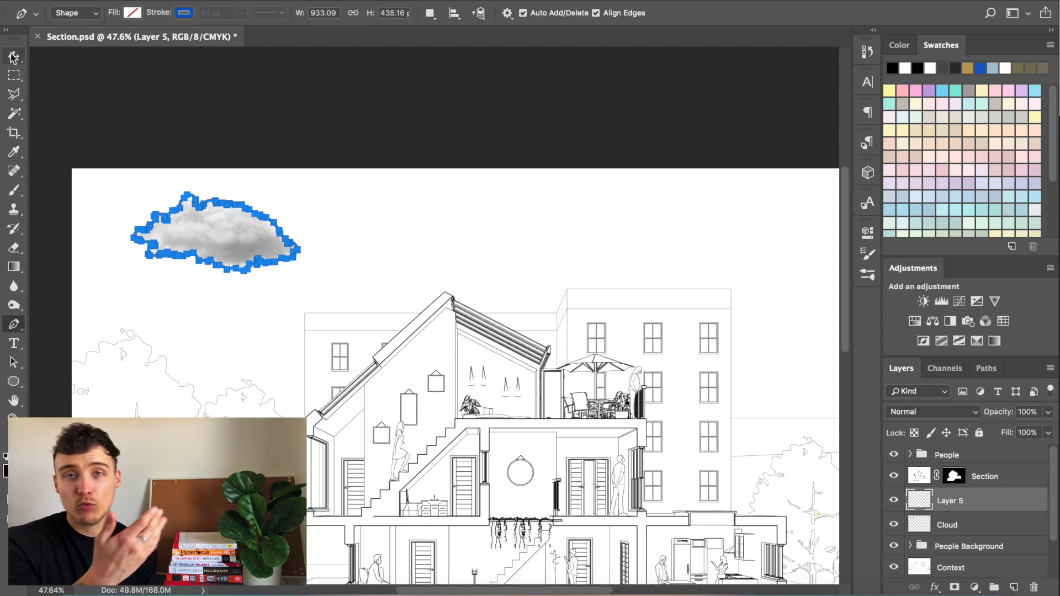
{"action": "left_click", "coordinate": [87, 274]}
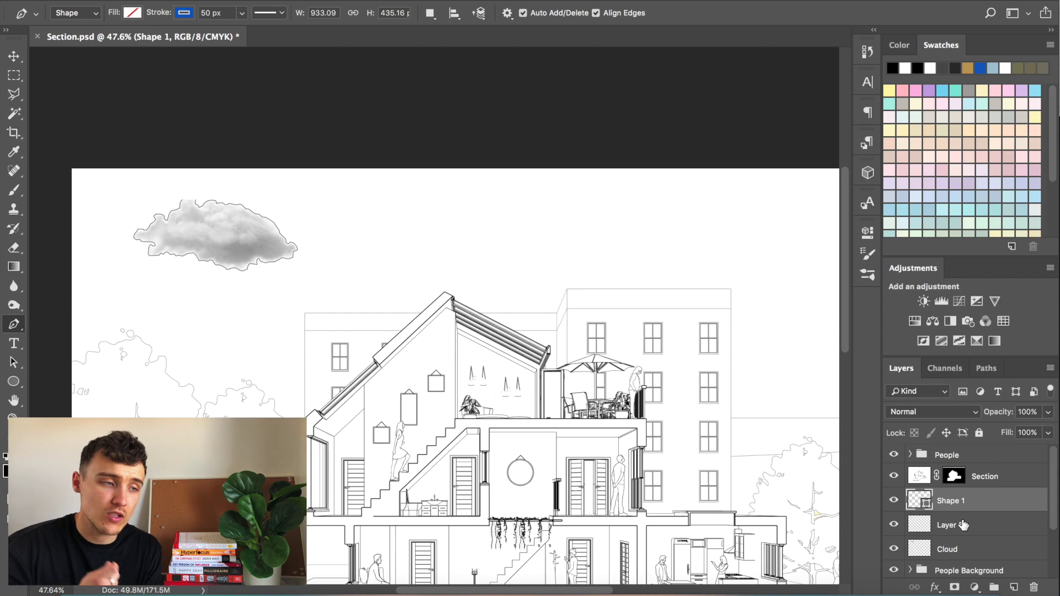
Delete the Shape 1 layer and hide the Cloud photo layer.
{"action": "key", "text": "BackSpace"}
{"action": "left_click", "coordinate": [943, 531]}
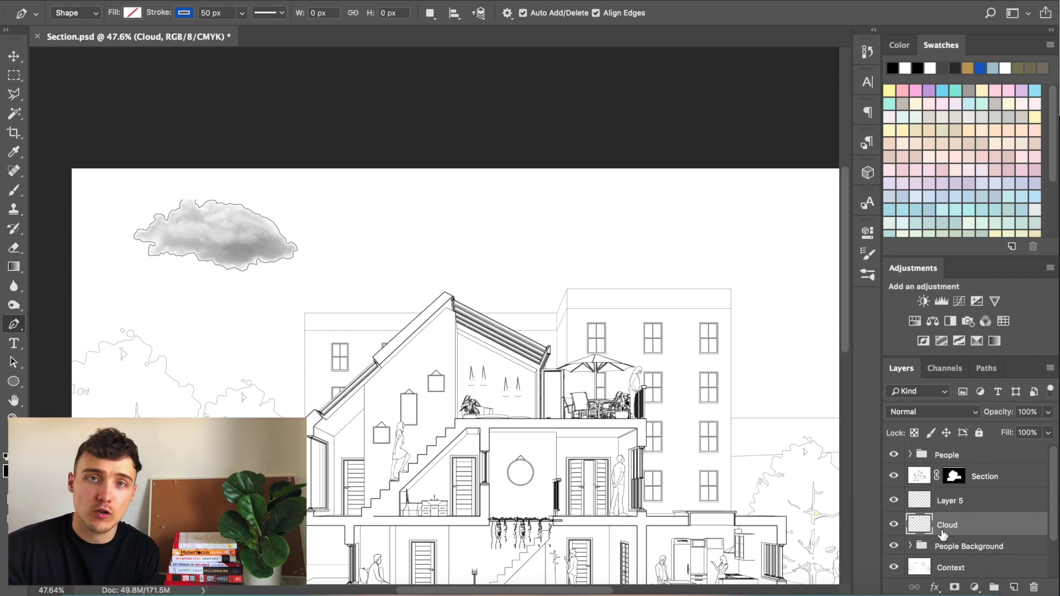
{"action": "left_click", "coordinate": [895, 525]}
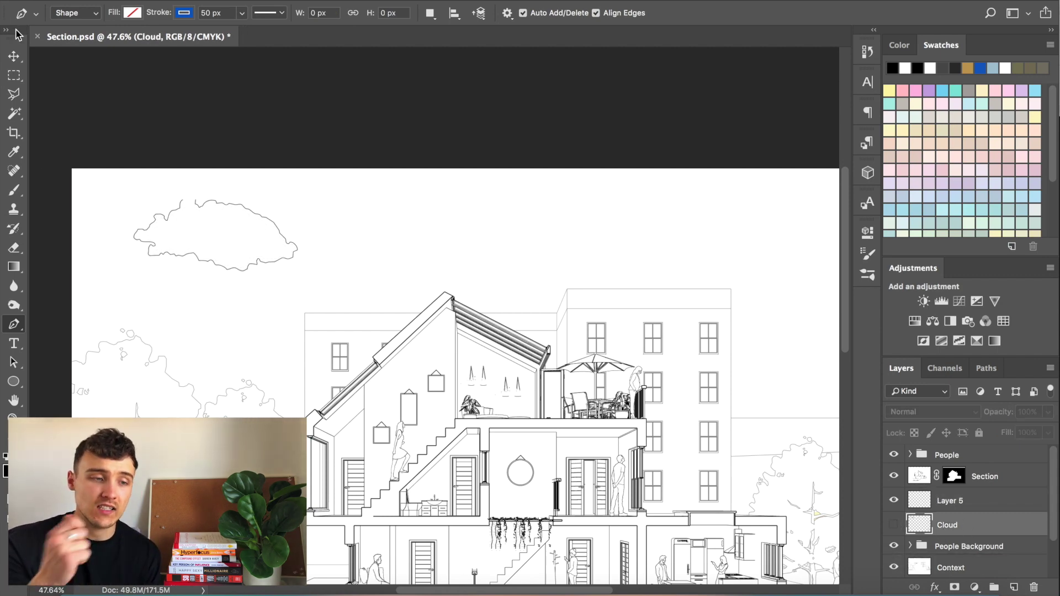
Move the Layer 5 cloud outline slightly down and left.
{"action": "left_click", "coordinate": [14, 56]}
{"action": "left_click", "coordinate": [952, 477]}
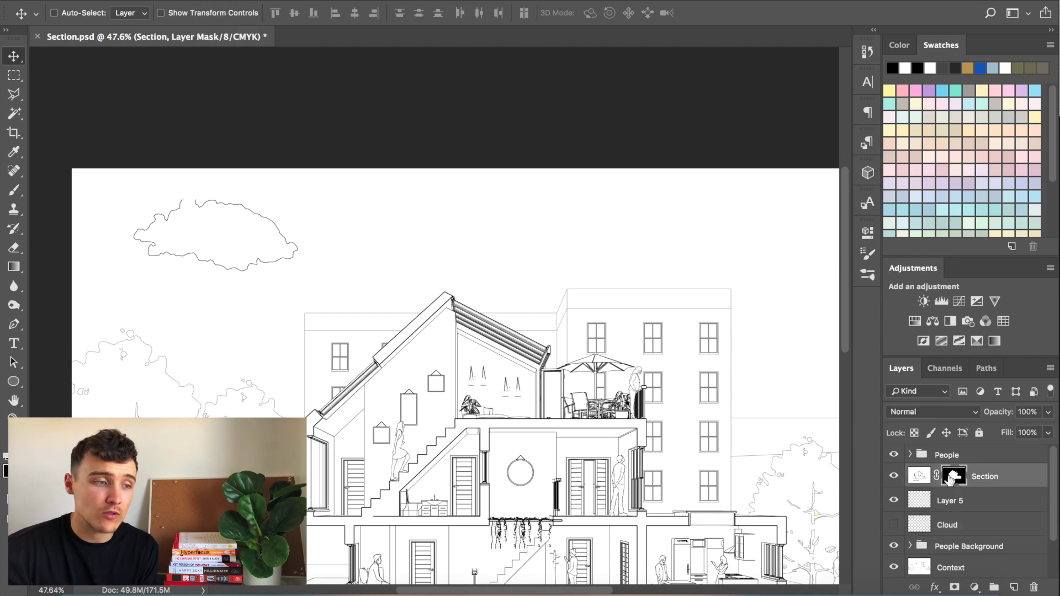
{"action": "left_click", "coordinate": [941, 502]}
{"action": "left_click_drag", "start_coordinate": [288, 340], "coordinate": [283, 374]}
{"action": "left_click", "coordinate": [919, 476]}
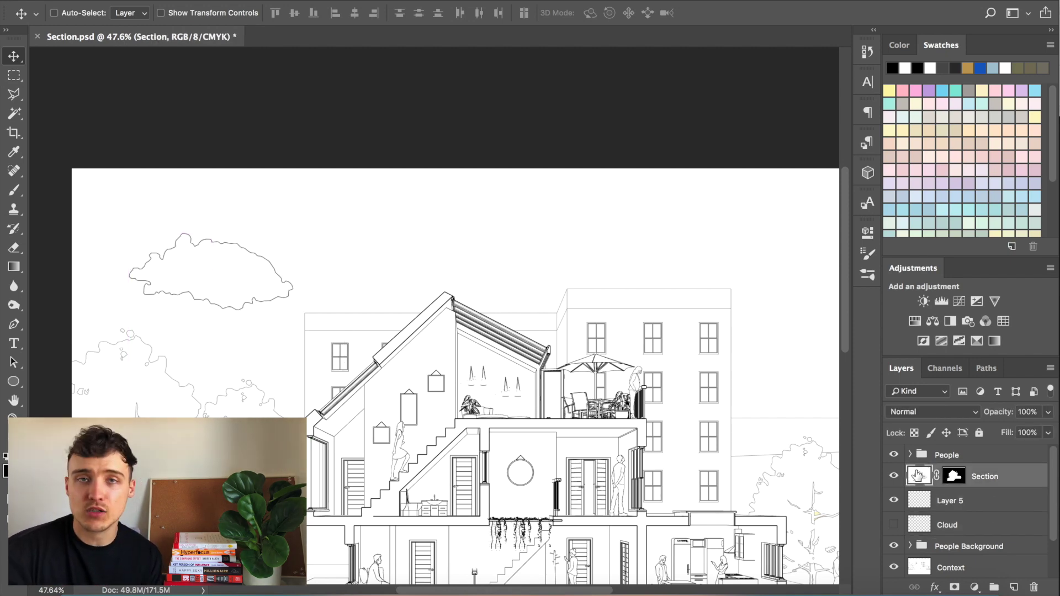
{"action": "left_click", "coordinate": [956, 476]}
{"action": "left_click", "coordinate": [14, 75]}
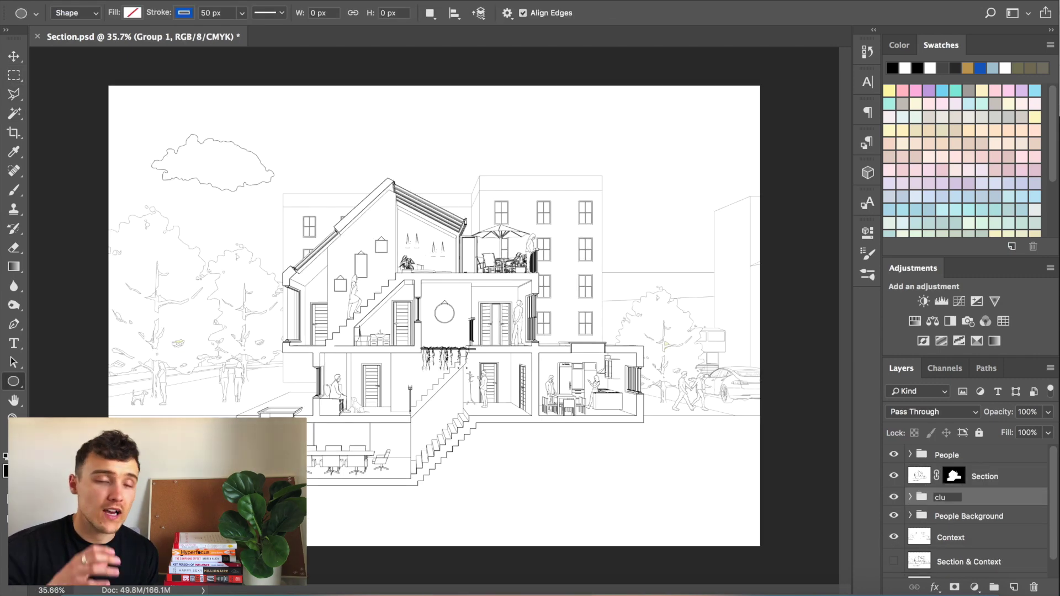
Fix the group name and raise the cloud outline about 55 px.
{"action": "key", "text": "BackSpace"}
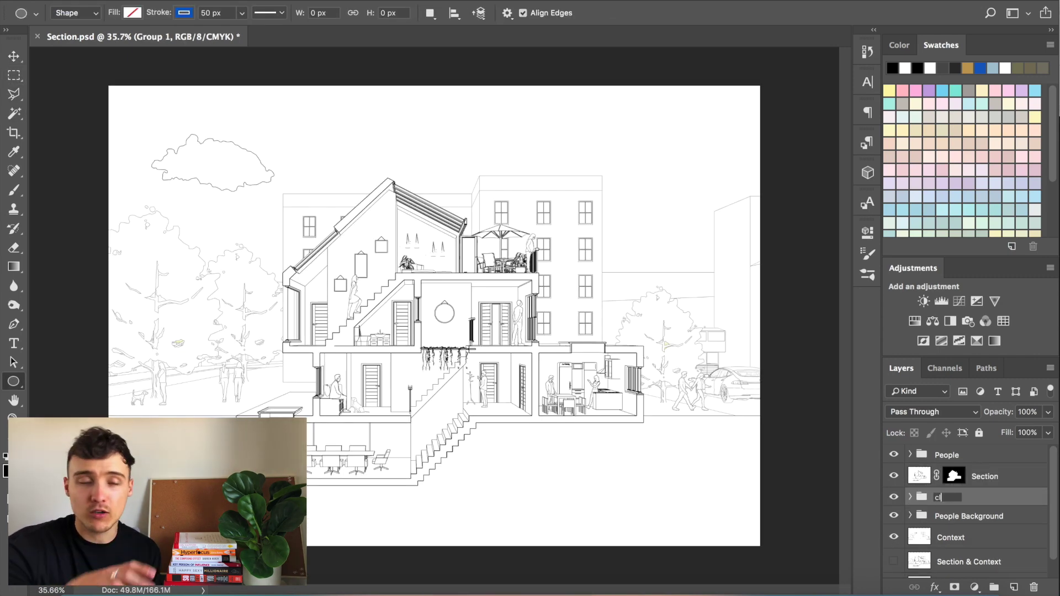
{"action": "key", "text": "Return"}
{"action": "key", "text": "v"}
{"action": "left_click_drag", "start_coordinate": [209, 166], "coordinate": [210, 136]}
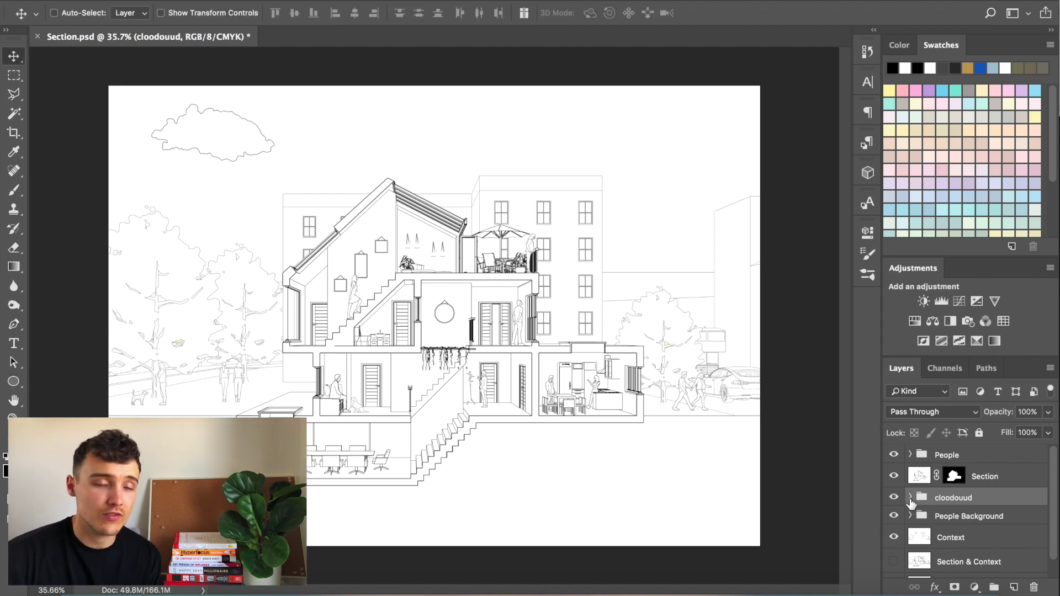
Rename the cloud layer group to 'cloud'.
{"action": "left_click", "coordinate": [909, 497]}
{"action": "left_click", "coordinate": [972, 519]}
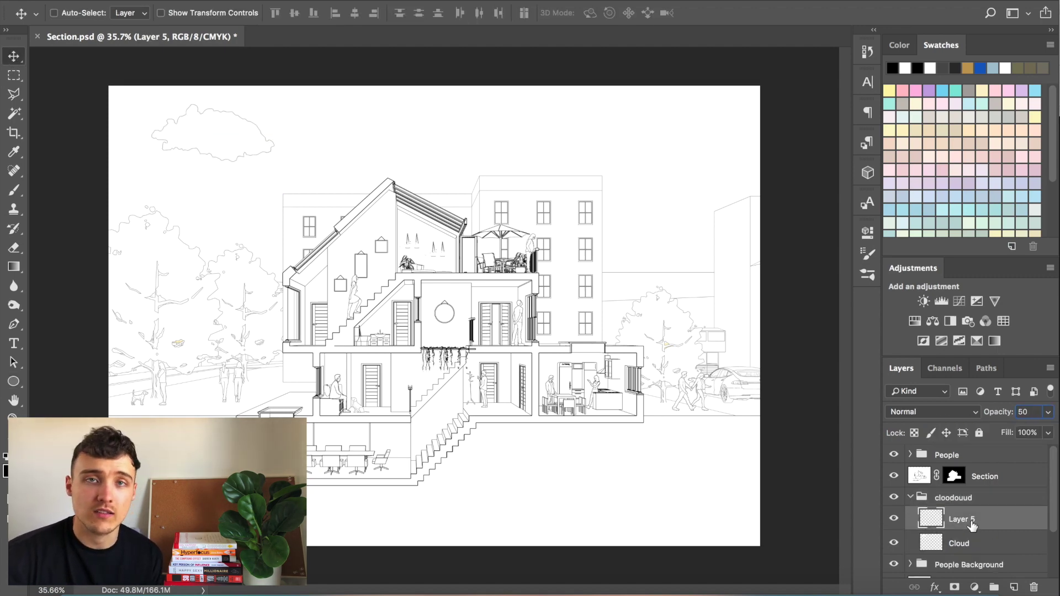
{"action": "left_click", "coordinate": [967, 483]}
{"action": "left_click", "coordinate": [963, 500]}
{"action": "type", "text": "cloud"}
{"action": "key", "text": "Return"}
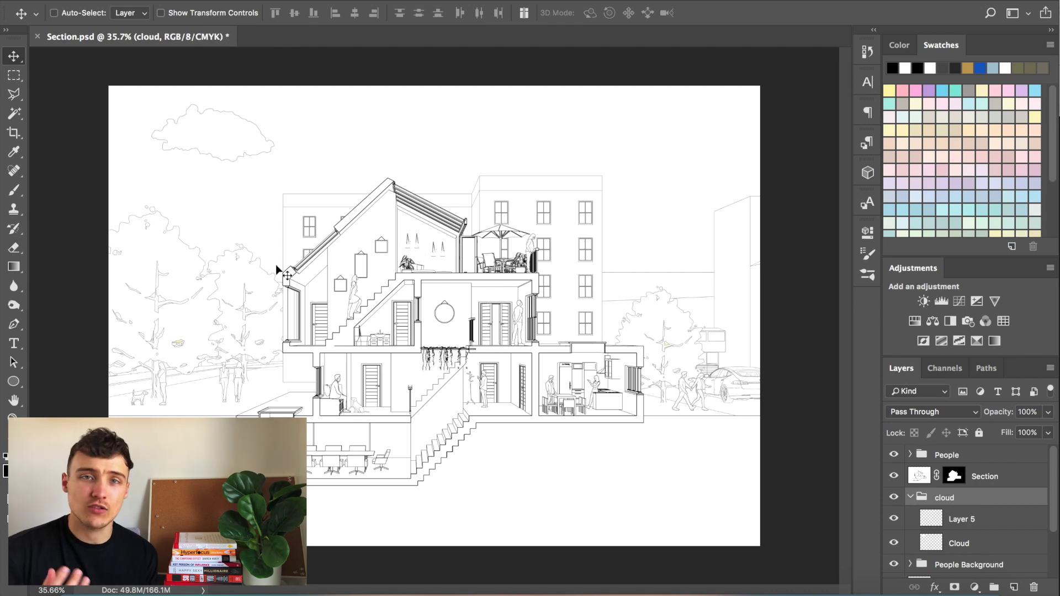
Duplicate the cloud group to the right of the sky and flip it horizontally.
{"action": "left_click_drag", "start_coordinate": [182, 133], "coordinate": [627, 173], "text": "alt"}
{"action": "key", "text": "ctrl+t"}
{"action": "right_click", "coordinate": [596, 158]}
{"action": "left_click", "coordinate": [618, 343]}
{"action": "key", "text": "Return"}
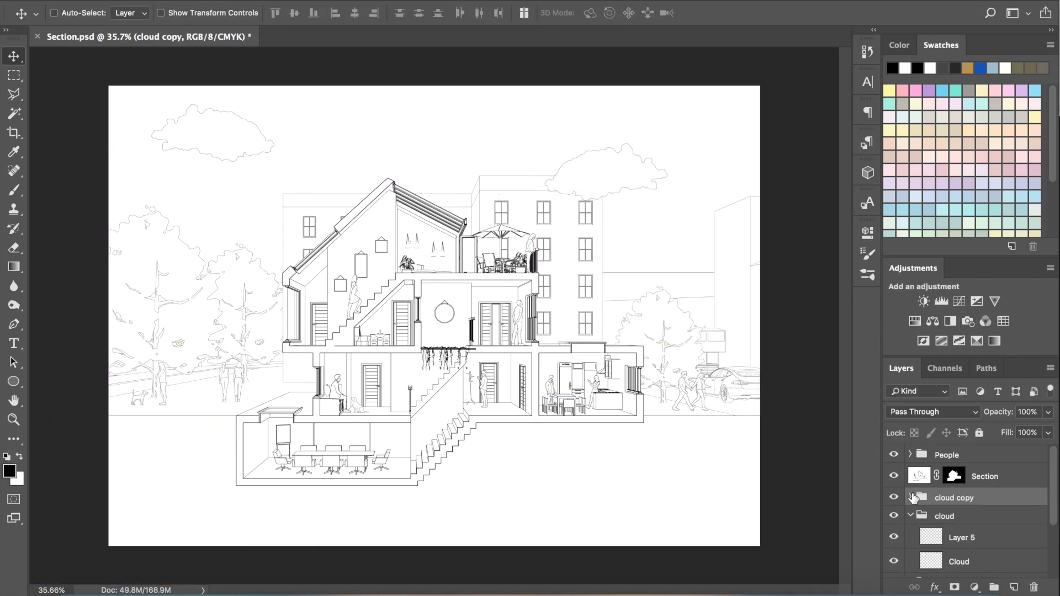
Move both cloud groups below the Context layer.
{"action": "left_click", "coordinate": [909, 498]}
{"action": "left_click", "coordinate": [910, 515]}
{"action": "left_click", "coordinate": [939, 473], "text": "shift"}
{"action": "left_click_drag", "start_coordinate": [956, 489], "coordinate": [955, 538]}
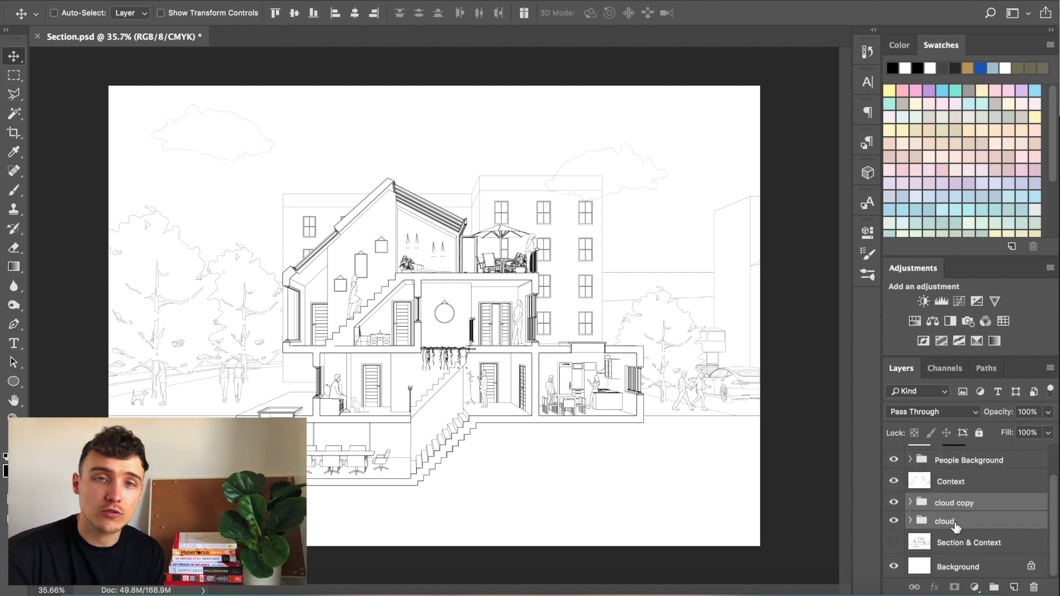
{"action": "left_click", "coordinate": [951, 481]}
Mask out the Context layer's white sky and copy that mask onto the cloud copy group.
{"action": "key", "text": "w"}
{"action": "left_click", "coordinate": [607, 99]}
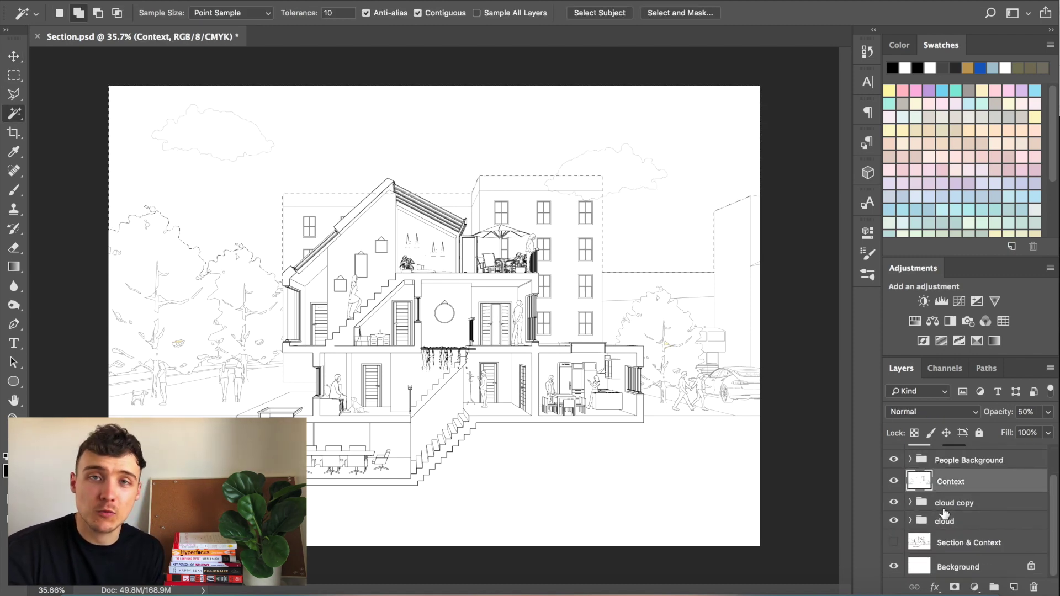
{"action": "left_click", "coordinate": [954, 587]}
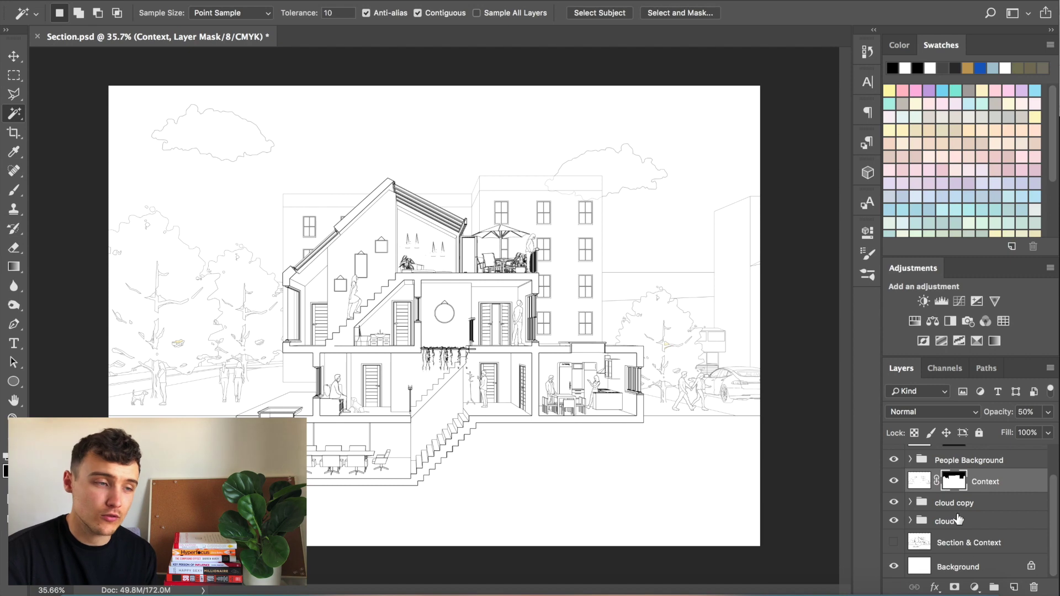
{"action": "left_click", "coordinate": [949, 543]}
{"action": "left_click", "coordinate": [945, 522]}
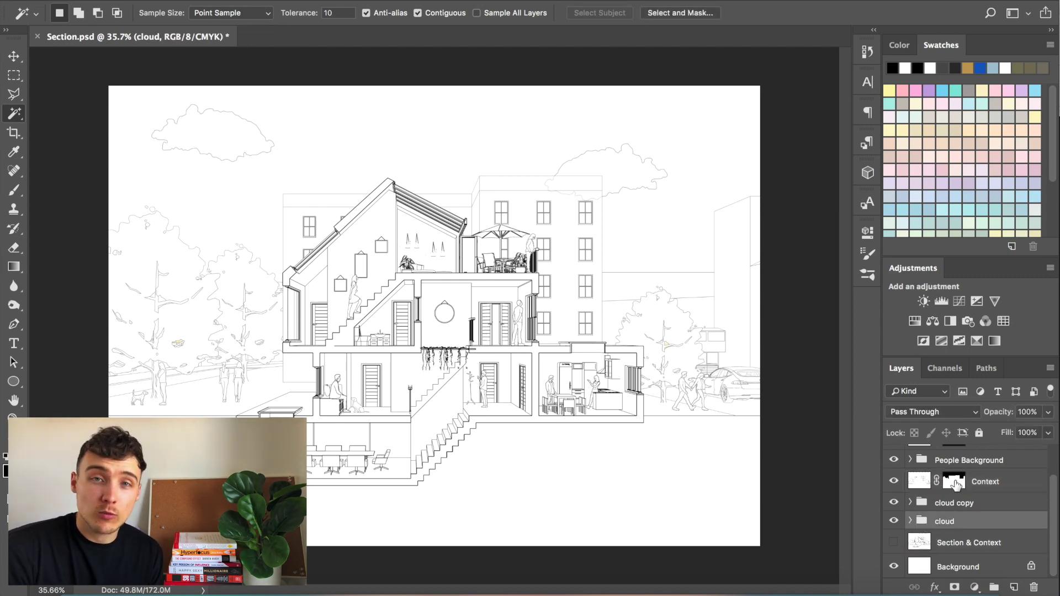
{"action": "left_click", "coordinate": [986, 482]}
{"action": "left_click_drag", "start_coordinate": [950, 487], "coordinate": [952, 506], "text": "alt"}
Raise the right-hand cloud slightly.
{"action": "left_click", "coordinate": [8, 58]}
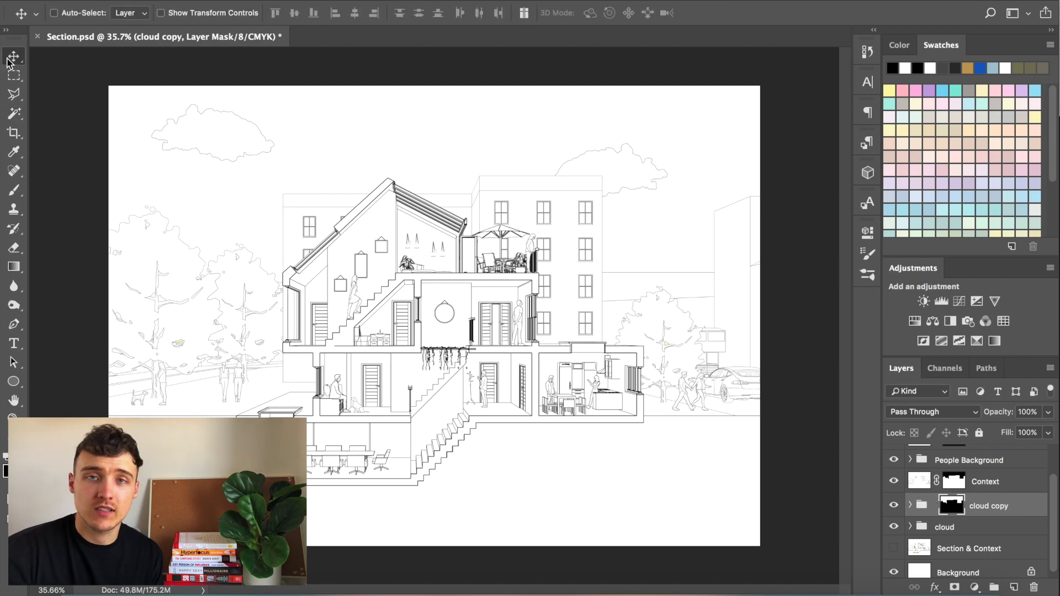
{"action": "left_click_drag", "start_coordinate": [589, 243], "coordinate": [635, 228]}
{"action": "key", "text": "super+z"}
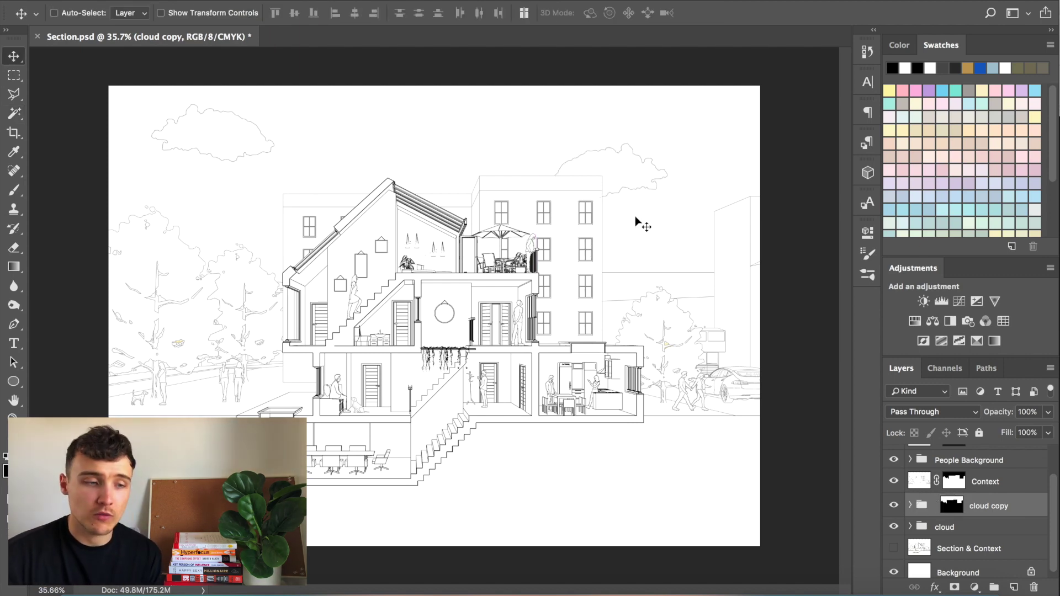
{"action": "left_click_drag", "start_coordinate": [674, 273], "coordinate": [671, 262]}
Duplicate the cloud, shrink it to about 83%, and place it above the house roof.
{"action": "left_click_drag", "start_coordinate": [618, 213], "coordinate": [450, 218], "text": "alt"}
{"action": "key", "text": "super+t"}
{"action": "left_click_drag", "start_coordinate": [502, 125], "coordinate": [493, 130]}
{"action": "right_click", "coordinate": [447, 177]}
{"action": "key", "text": "Escape"}
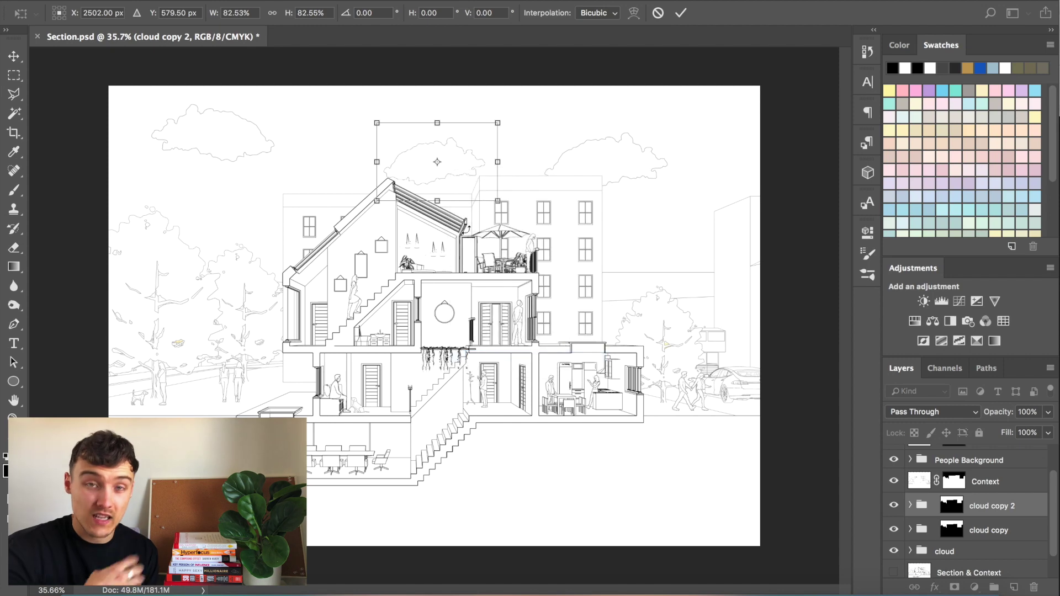
{"action": "left_click_drag", "start_coordinate": [377, 123], "coordinate": [381, 126]}
{"action": "key", "text": "Return"}
{"action": "left_click_drag", "start_coordinate": [432, 150], "coordinate": [780, 256]}
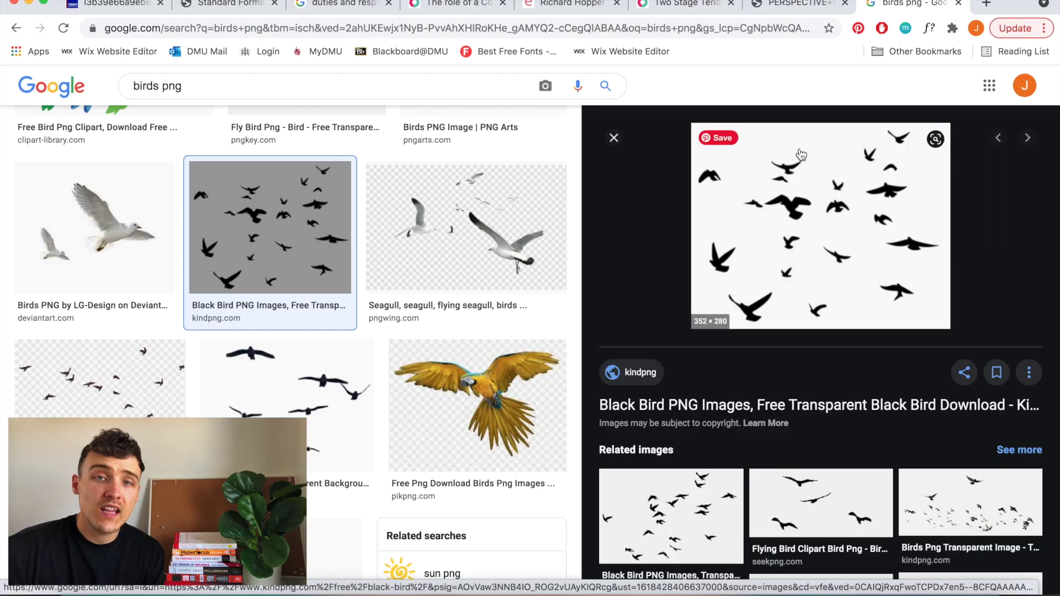
Drag the line-drawn birds image into the top-right sky.
{"action": "scroll", "coordinate": [802, 166], "scroll_direction": "down", "scroll_amount": 3}
{"action": "left_click", "coordinate": [670, 387]}
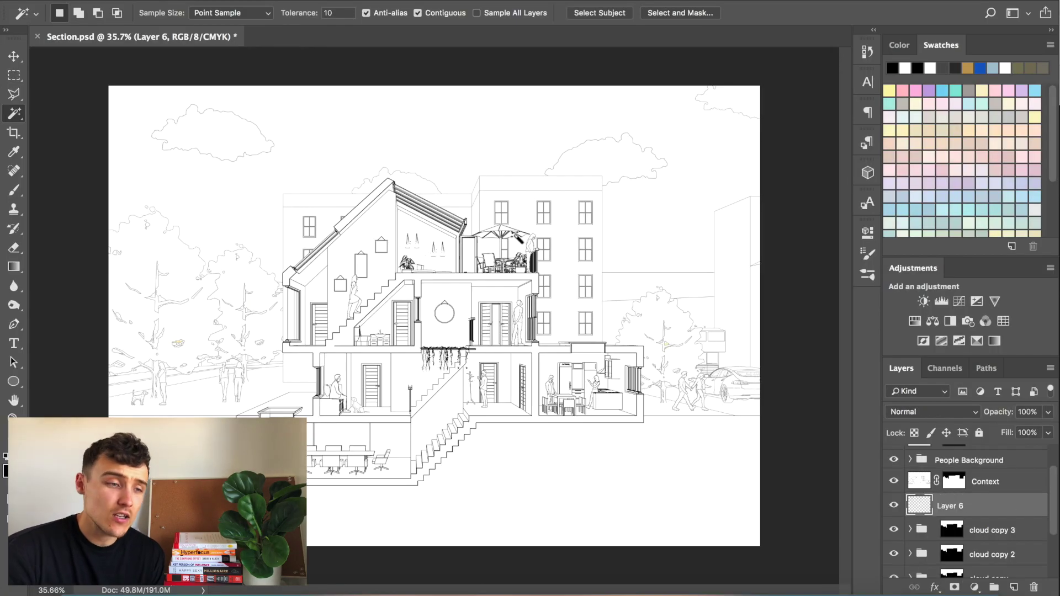
{"action": "left_click_drag", "start_coordinate": [519, 237], "coordinate": [734, 156], "text": "ctrl"}
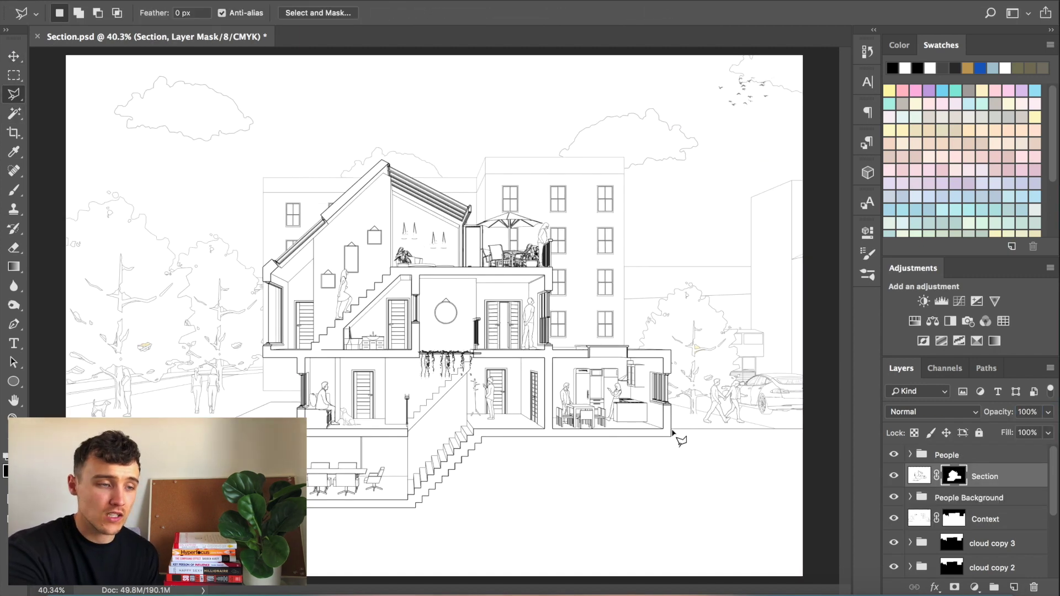
Fill a polygonal selection below ground with black on the Section mask.
{"action": "left_click", "coordinate": [479, 438]}
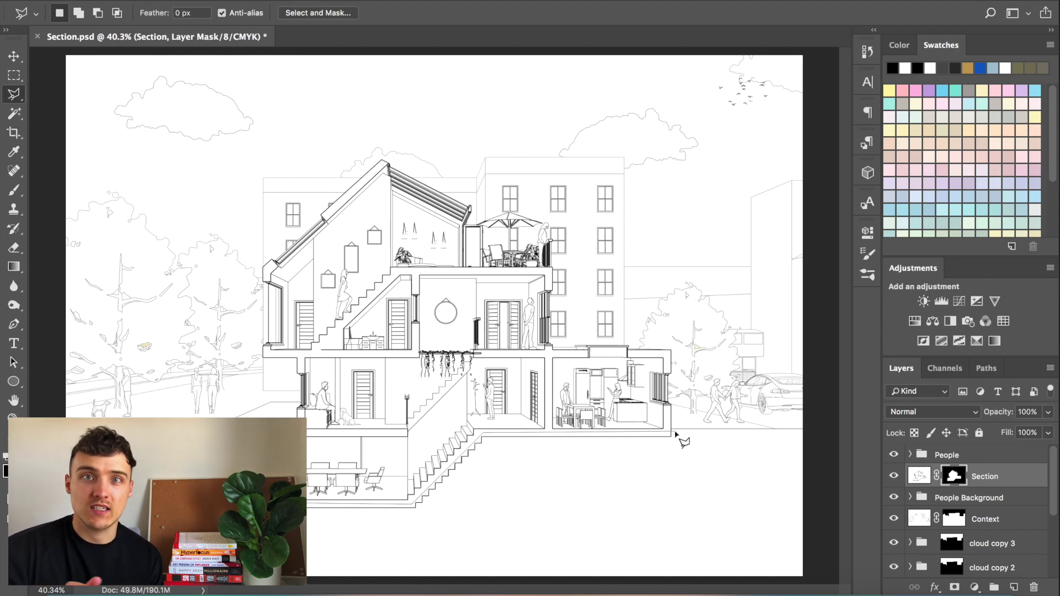
{"action": "key", "text": "shift+BackSpace"}
{"action": "left_click", "coordinate": [893, 246]}
{"action": "key", "text": "ctrl+d"}
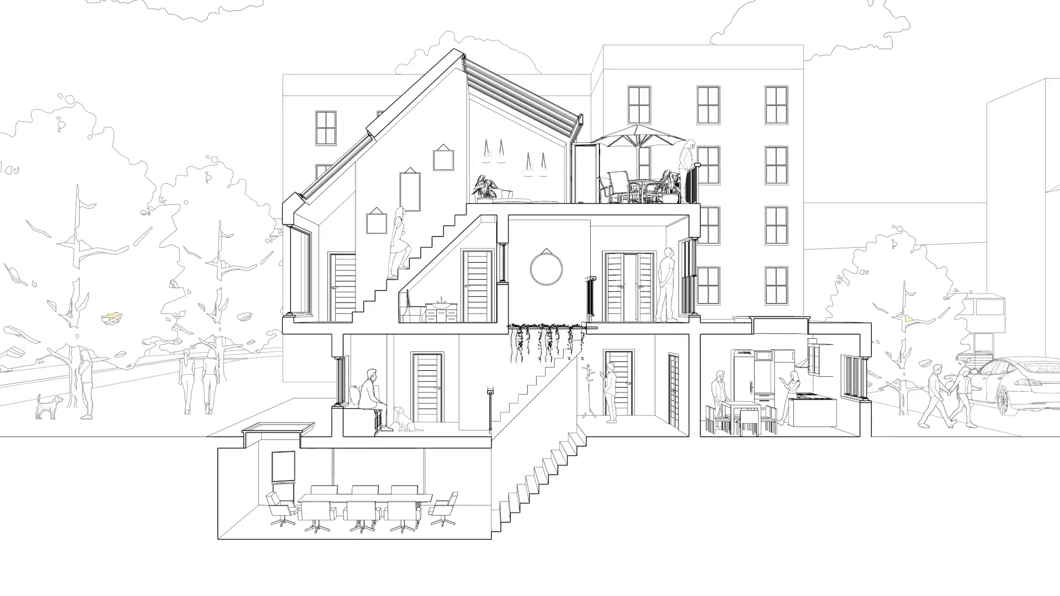